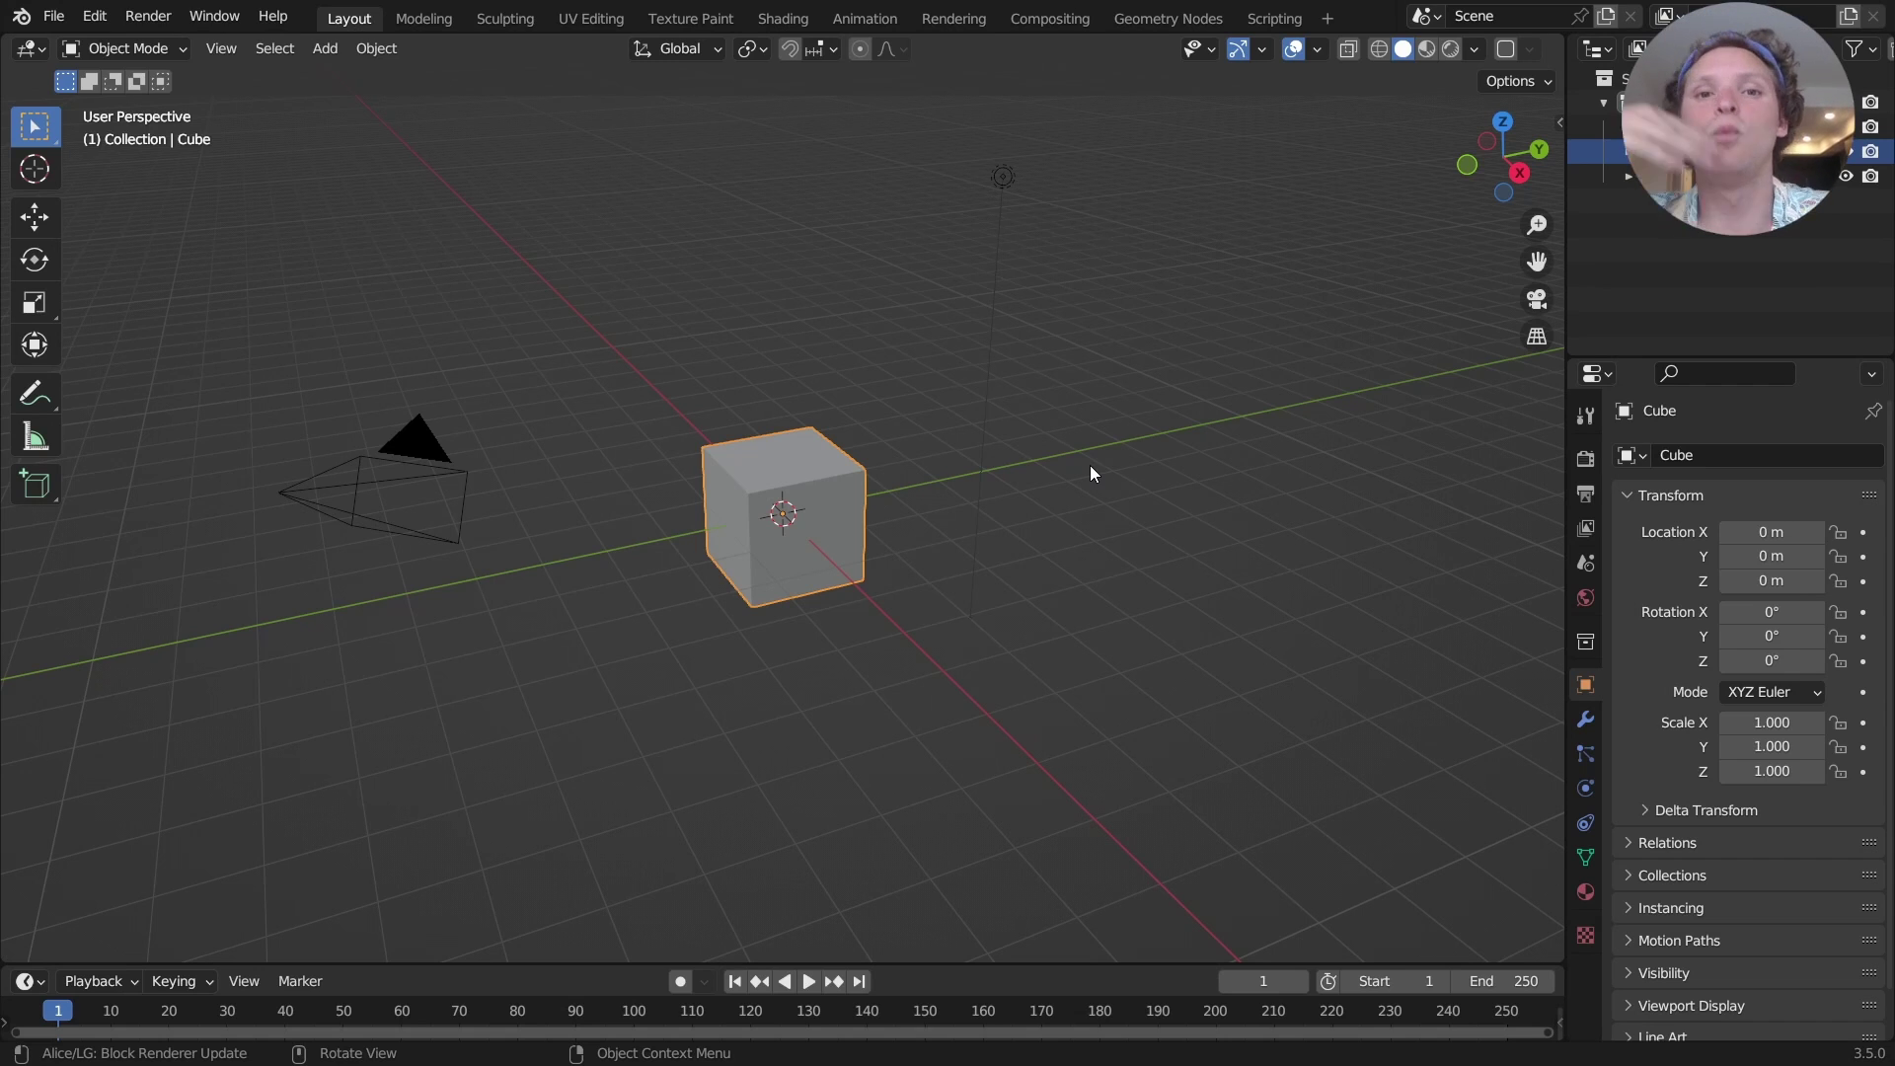
Delete all the default scene objects and add a plane at the world origin
{"action": "key", "text": "a"}
{"action": "key", "text": "x"}
{"action": "left_click", "coordinate": [790, 426]}
{"action": "middle_click_drag", "start_coordinate": [778, 449], "coordinate": [740, 465]}
{"action": "key", "text": "shift+a"}
{"action": "left_click", "coordinate": [827, 441]}
{"action": "scroll", "coordinate": [831, 494], "scroll_direction": "up", "scroll_amount": 3}
{"action": "scroll", "coordinate": [838, 492], "scroll_direction": "up", "scroll_amount": 3}
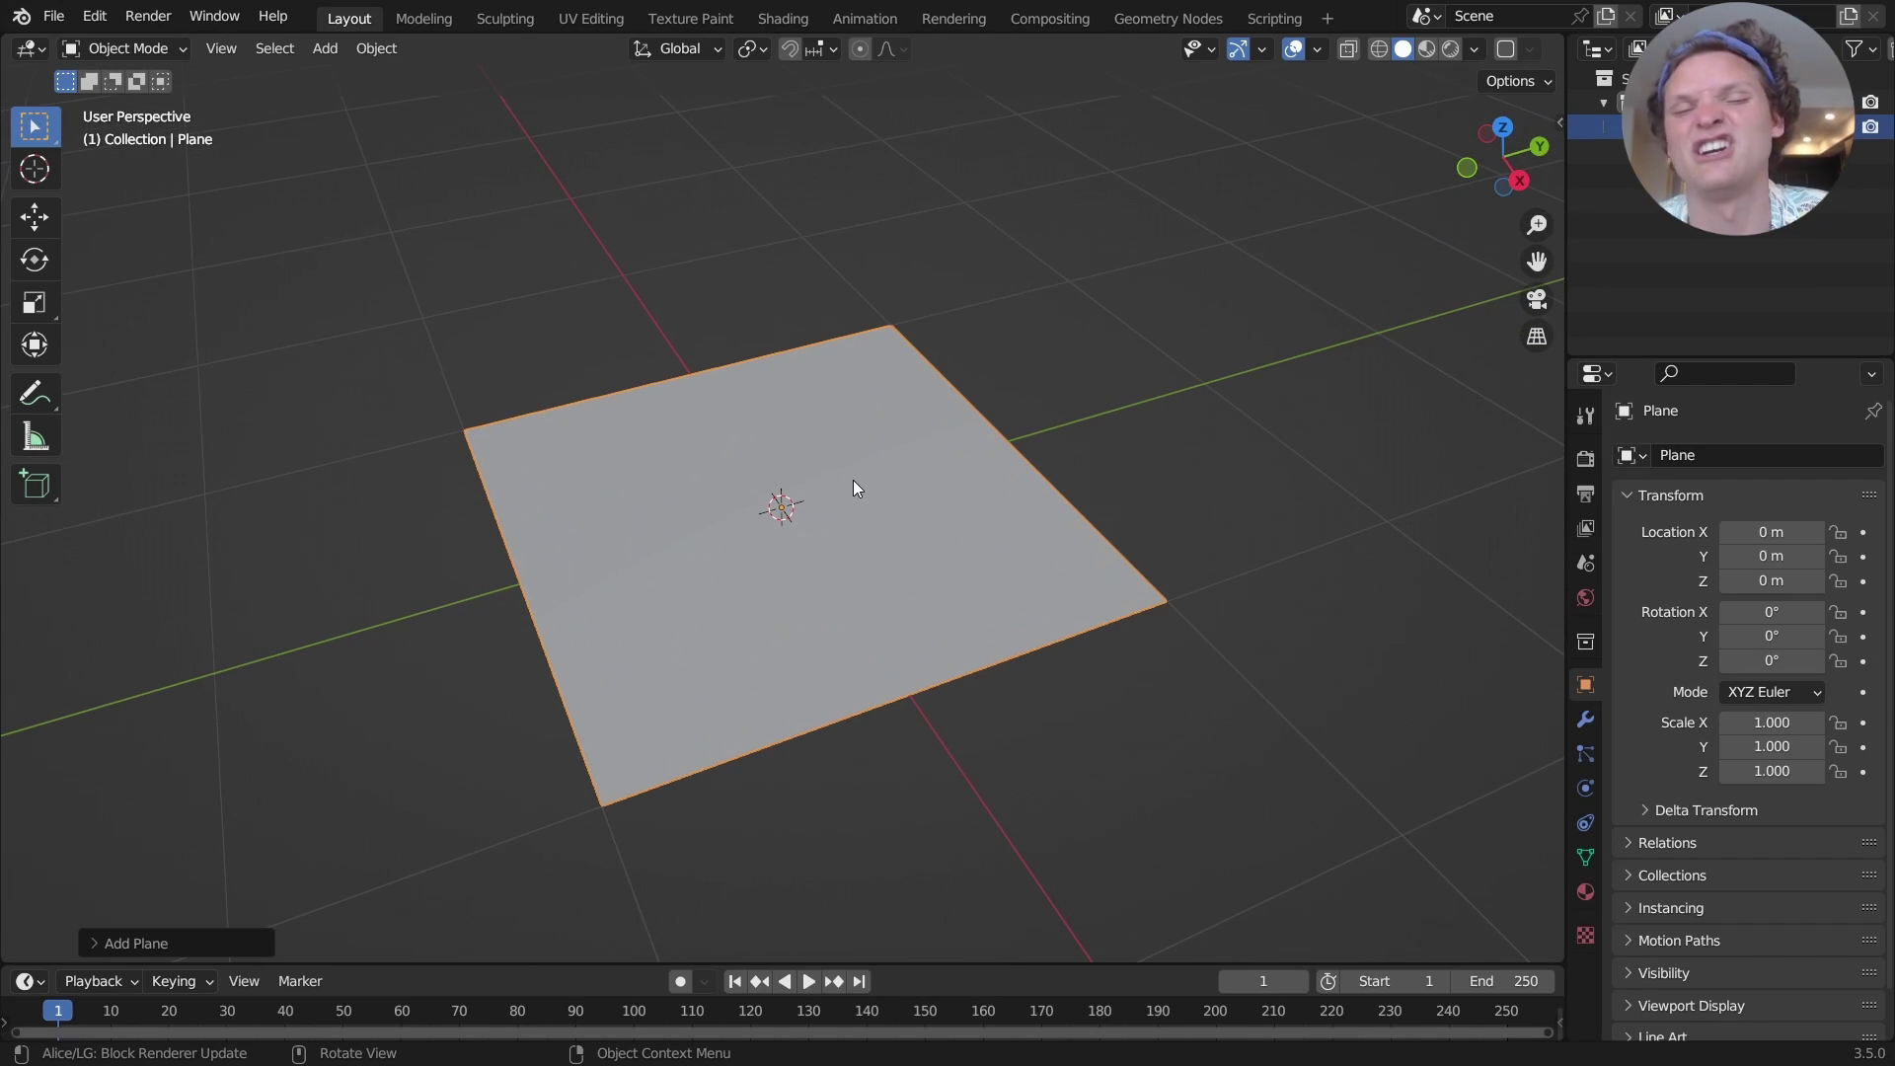
Round the plane's four corners with a vertex bevel of 12 segments, about 0.3 m wide
{"action": "key", "text": "Tab"}
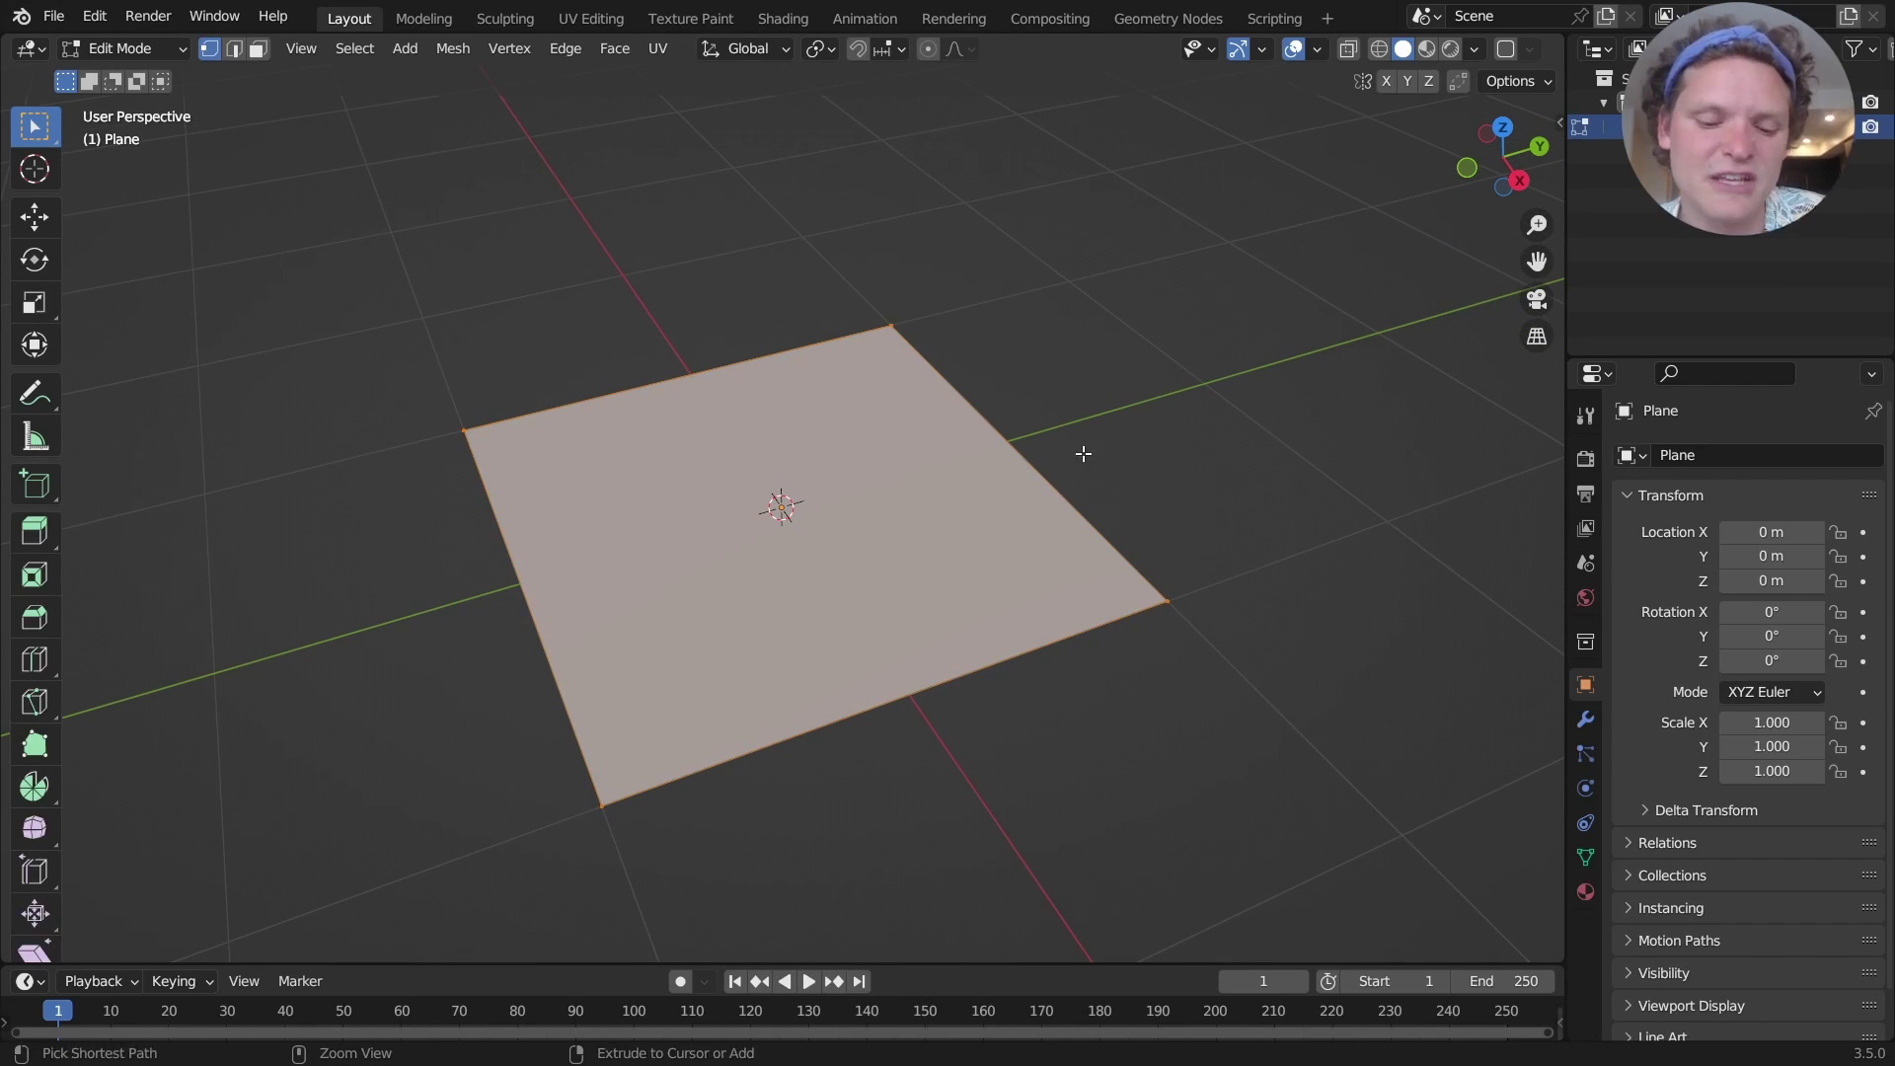
{"action": "key", "text": "ctrl+shift+b"}
{"action": "scroll", "coordinate": [1184, 416], "scroll_direction": "up", "scroll_amount": 11}
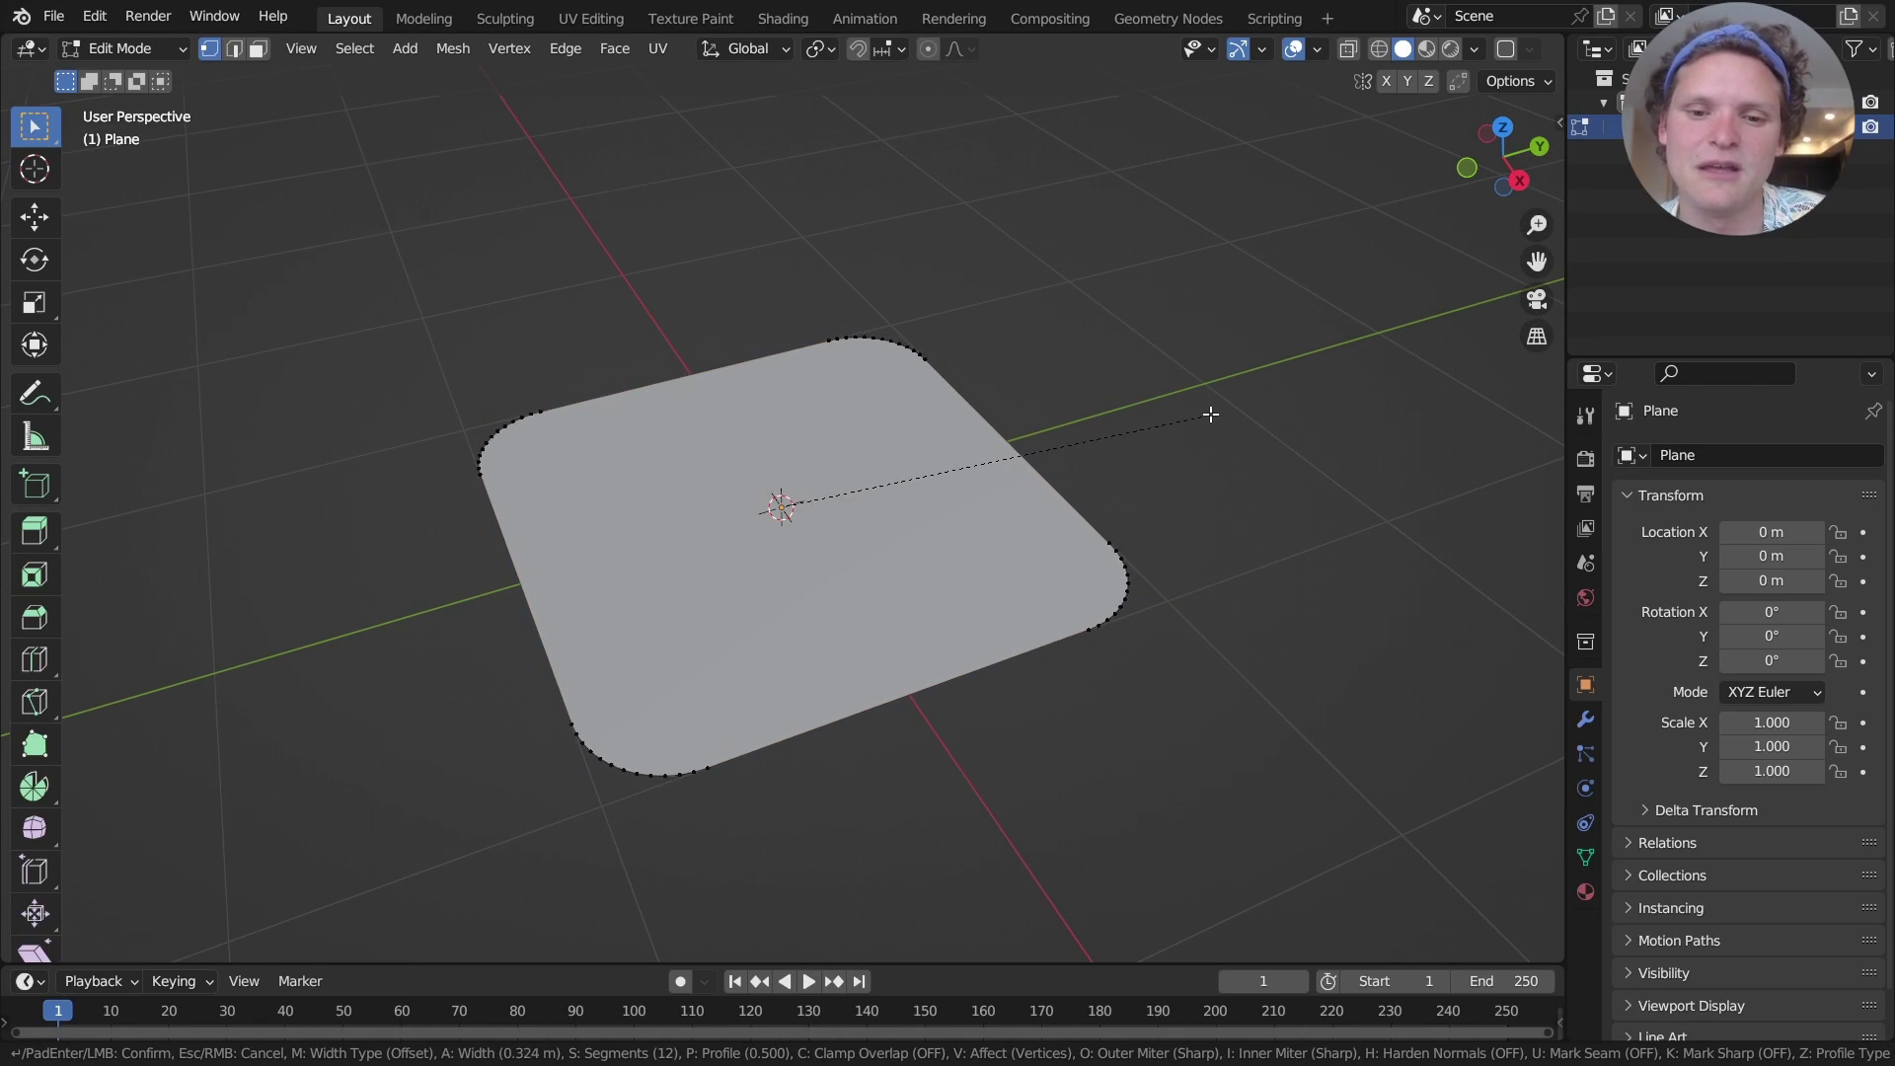
{"action": "left_click", "coordinate": [1228, 408]}
{"action": "key", "text": "Tab"}
{"action": "middle_click_drag", "start_coordinate": [1201, 414], "coordinate": [1014, 474]}
Extrude the plane's straight edge on the positive Y side outward into a rectangular flap
{"action": "key", "text": "Tab"}
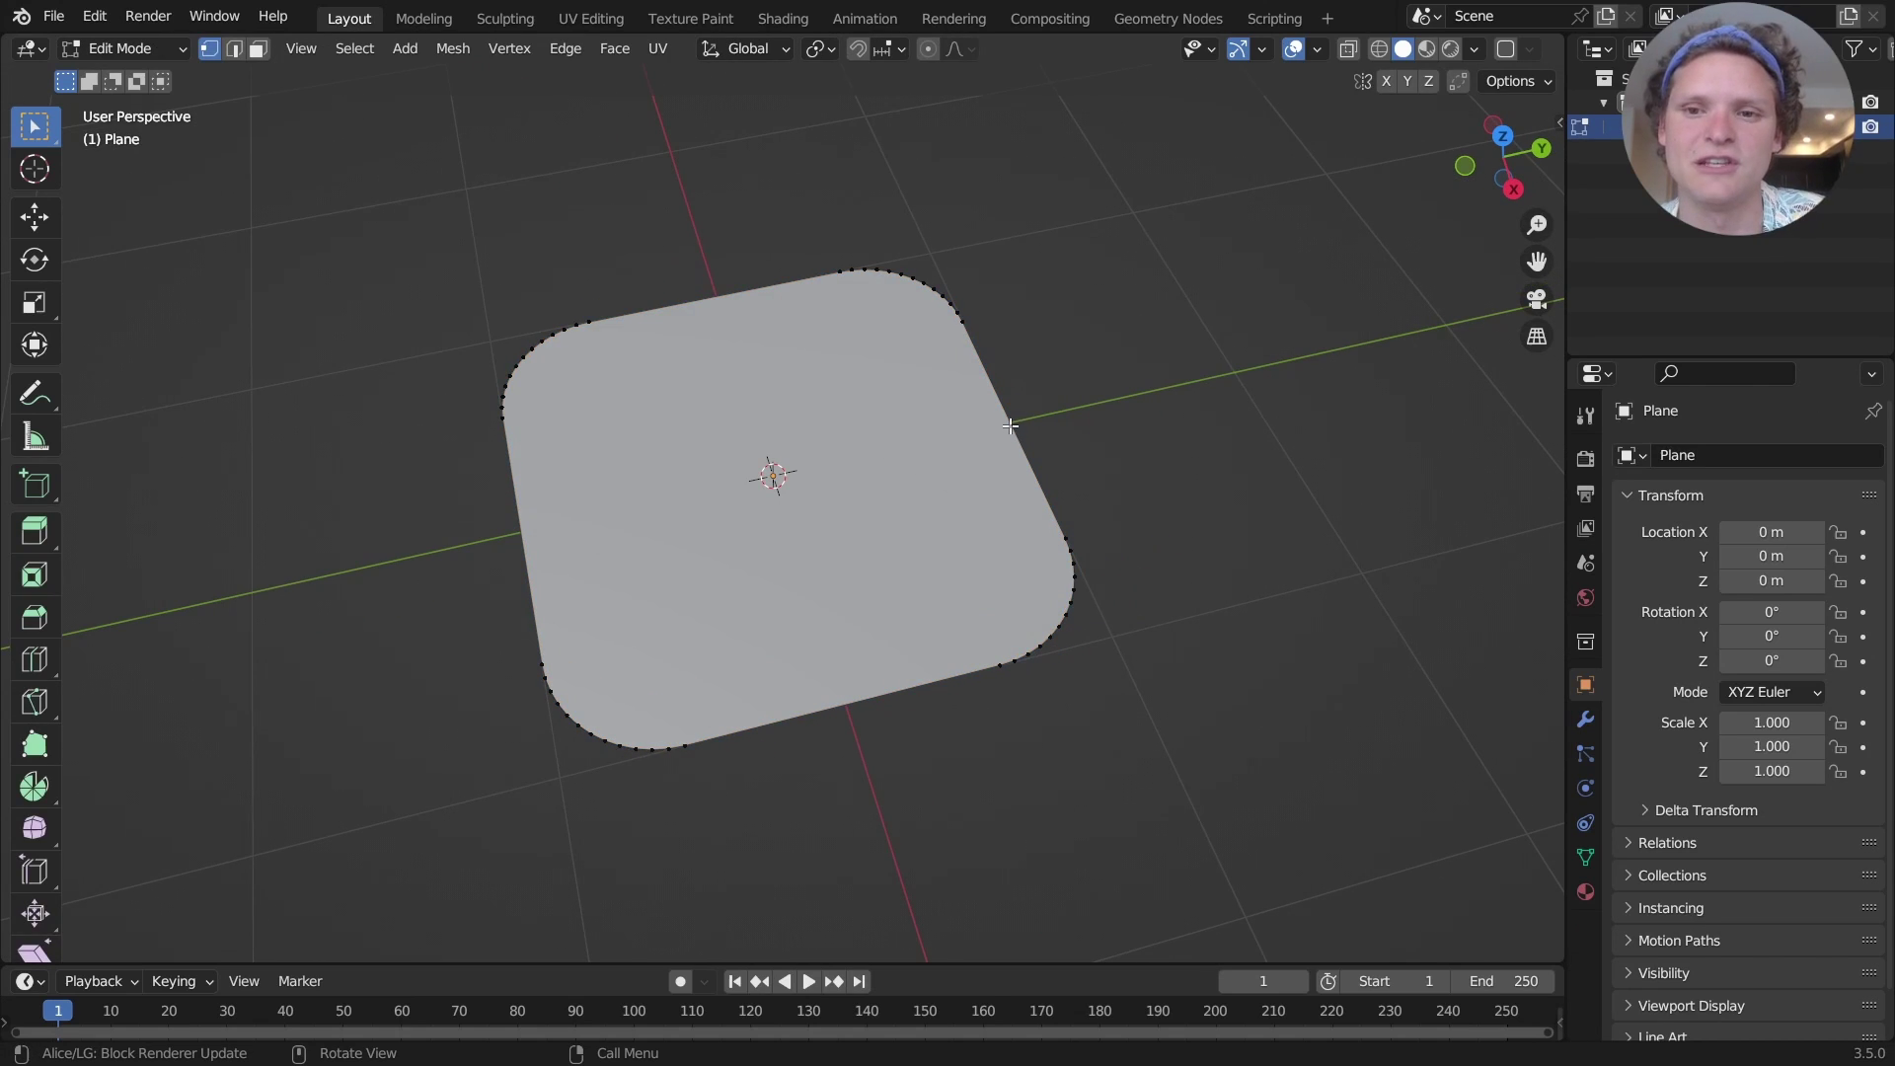
{"action": "key", "text": "2"}
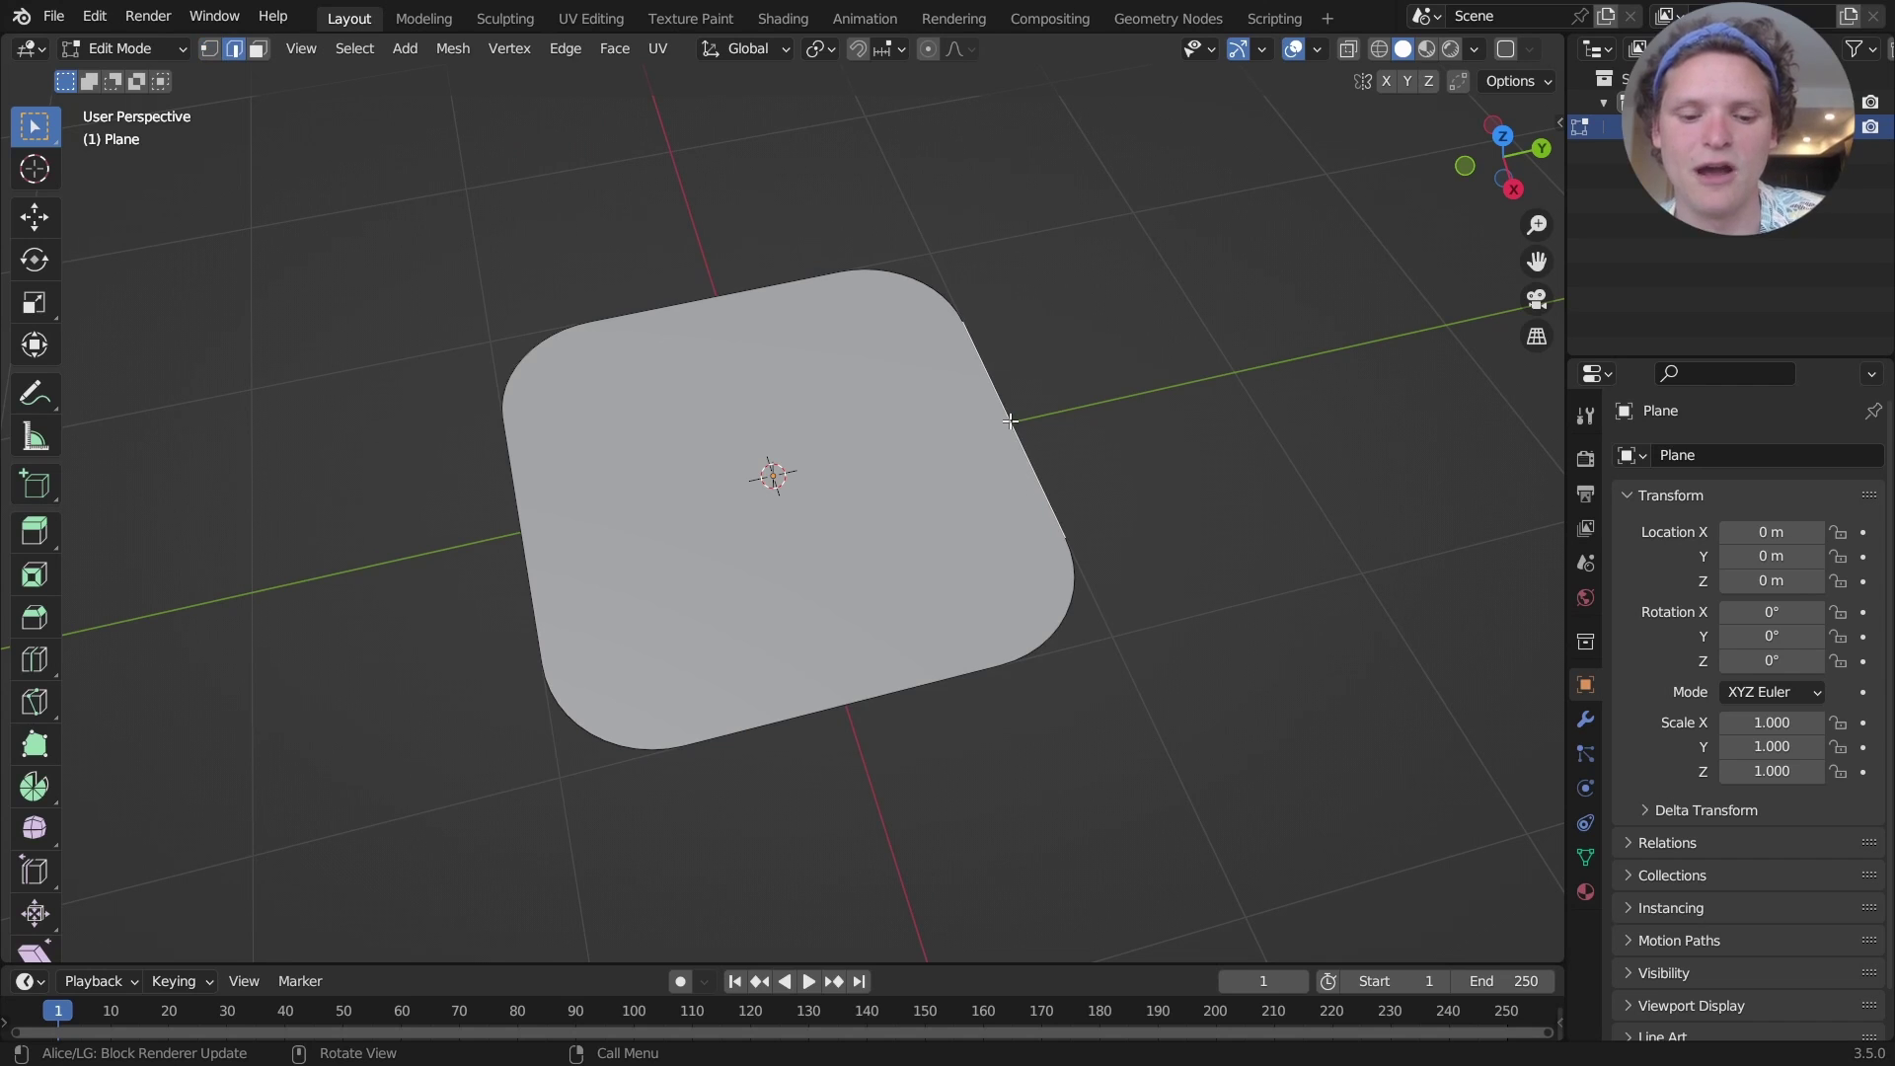
{"action": "key", "text": "e"}
{"action": "left_click", "coordinate": [1460, 325]}
Extrude the straight edge on the negative X side outward and merge its end at center to form a triangle
{"action": "middle_click_drag", "start_coordinate": [730, 277], "coordinate": [835, 375], "text": "shift"}
{"action": "left_click", "coordinate": [835, 375]}
{"action": "key", "text": "e"}
{"action": "left_click", "coordinate": [734, 186]}
{"action": "key", "text": "m"}
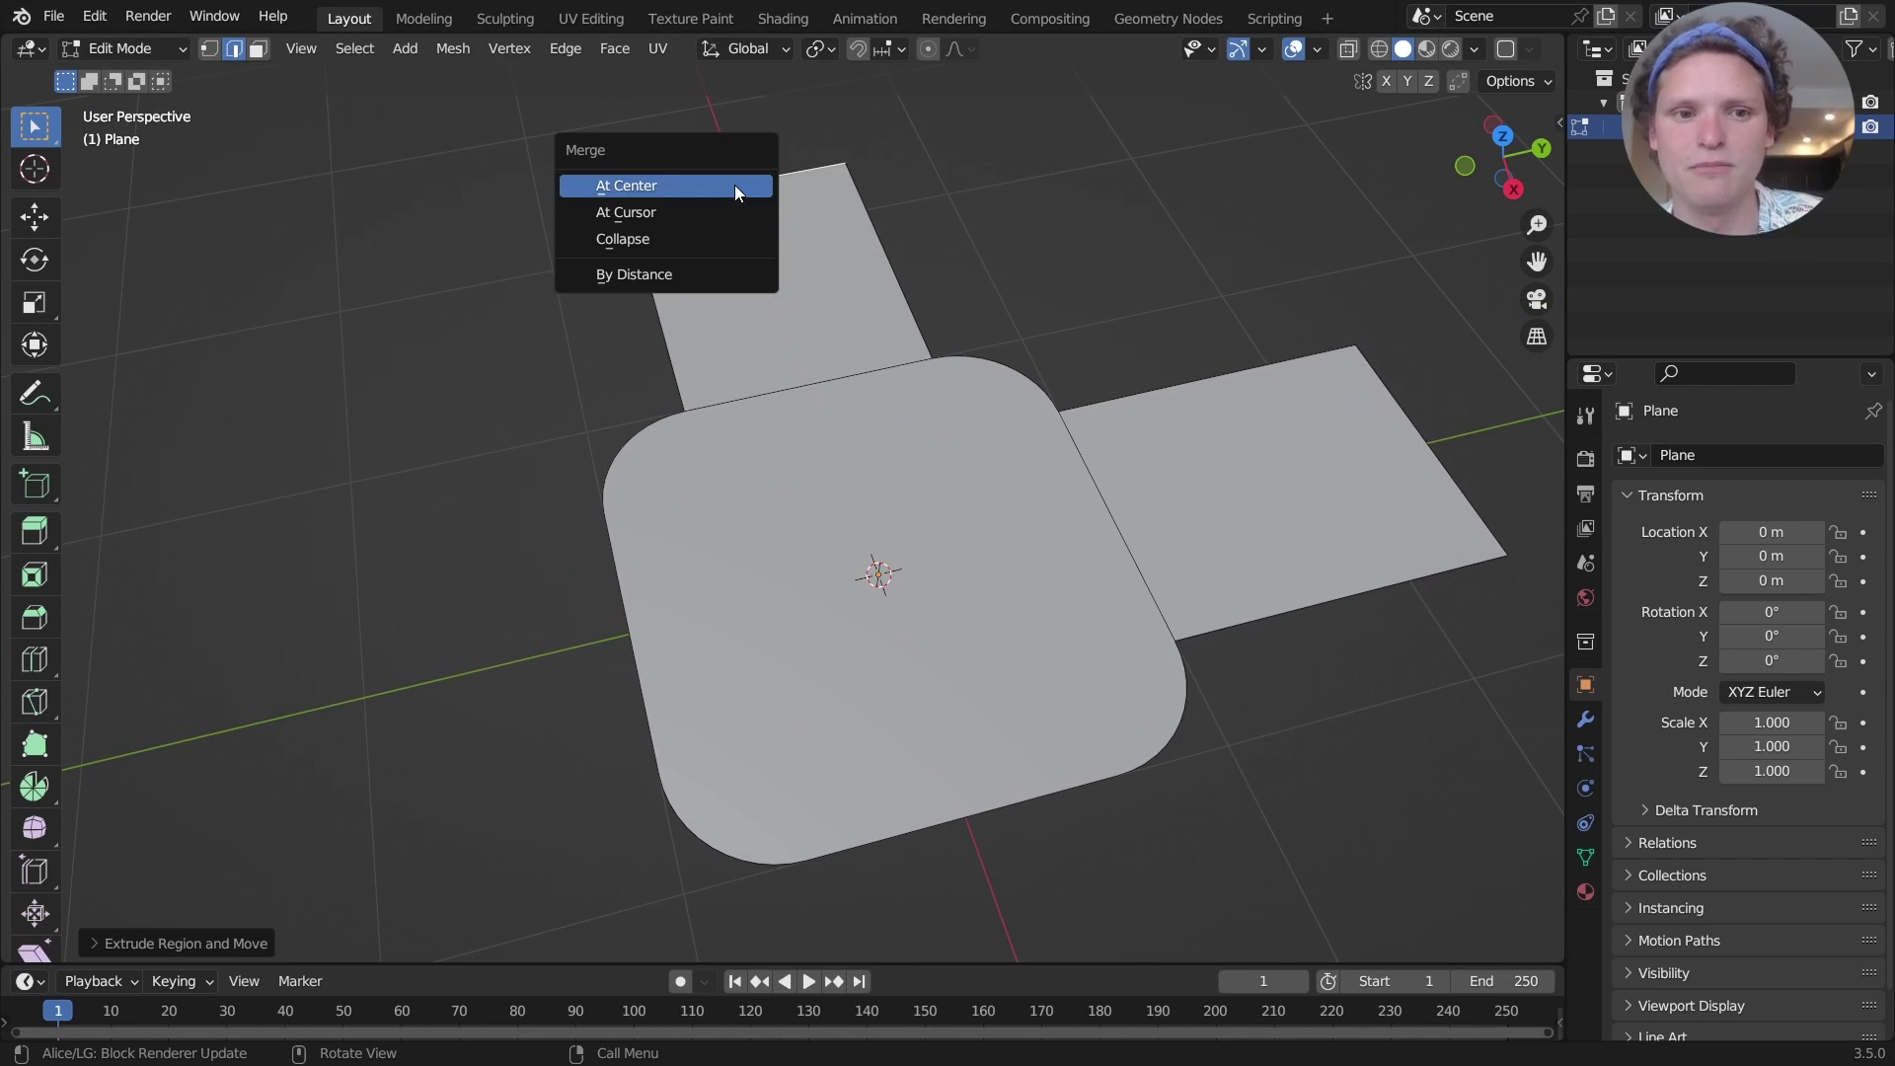
{"action": "left_click", "coordinate": [734, 186]}
{"action": "key", "text": "Tab"}
{"action": "key", "text": "Tab"}
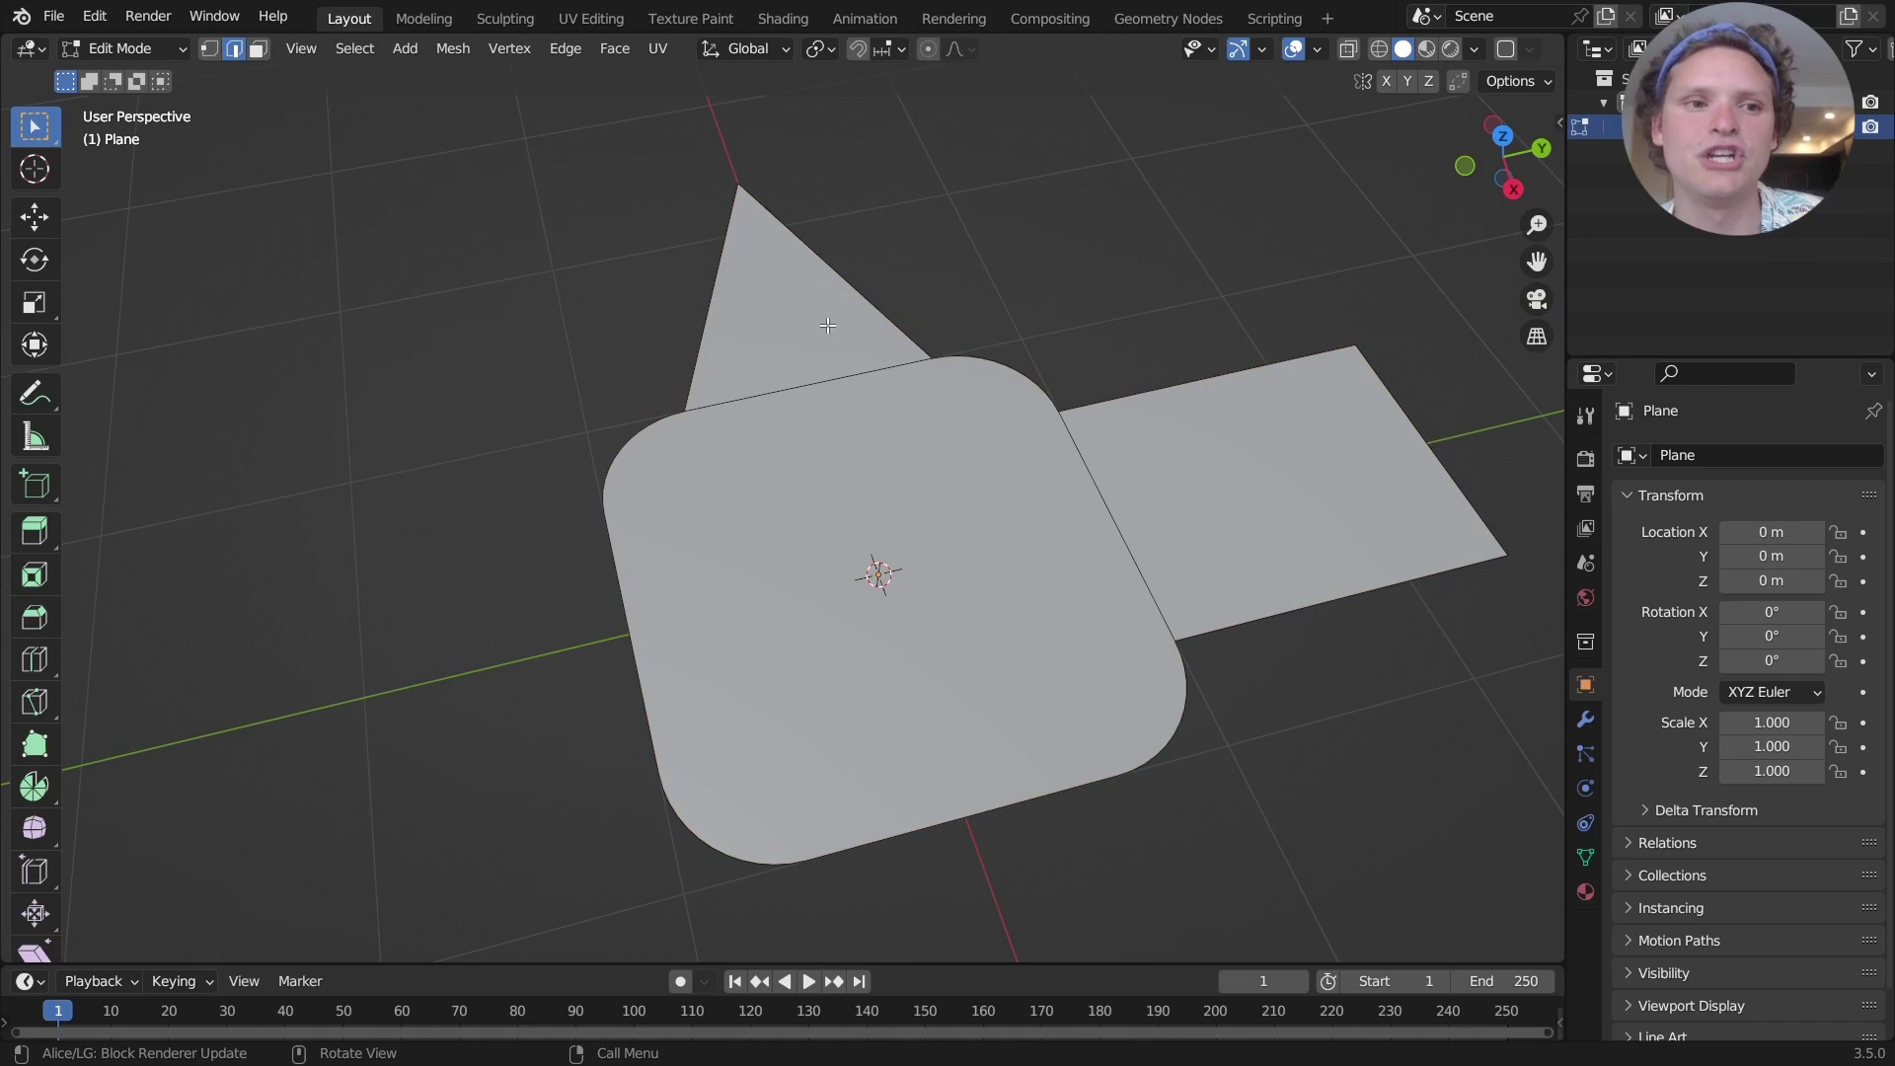
Inspect the triangular, rectangular and rounded faces by selecting them one at a time in face mode
{"action": "key", "text": "3"}
{"action": "left_click", "coordinate": [815, 317]}
{"action": "left_click", "coordinate": [1273, 452]}
{"action": "left_click", "coordinate": [944, 506]}
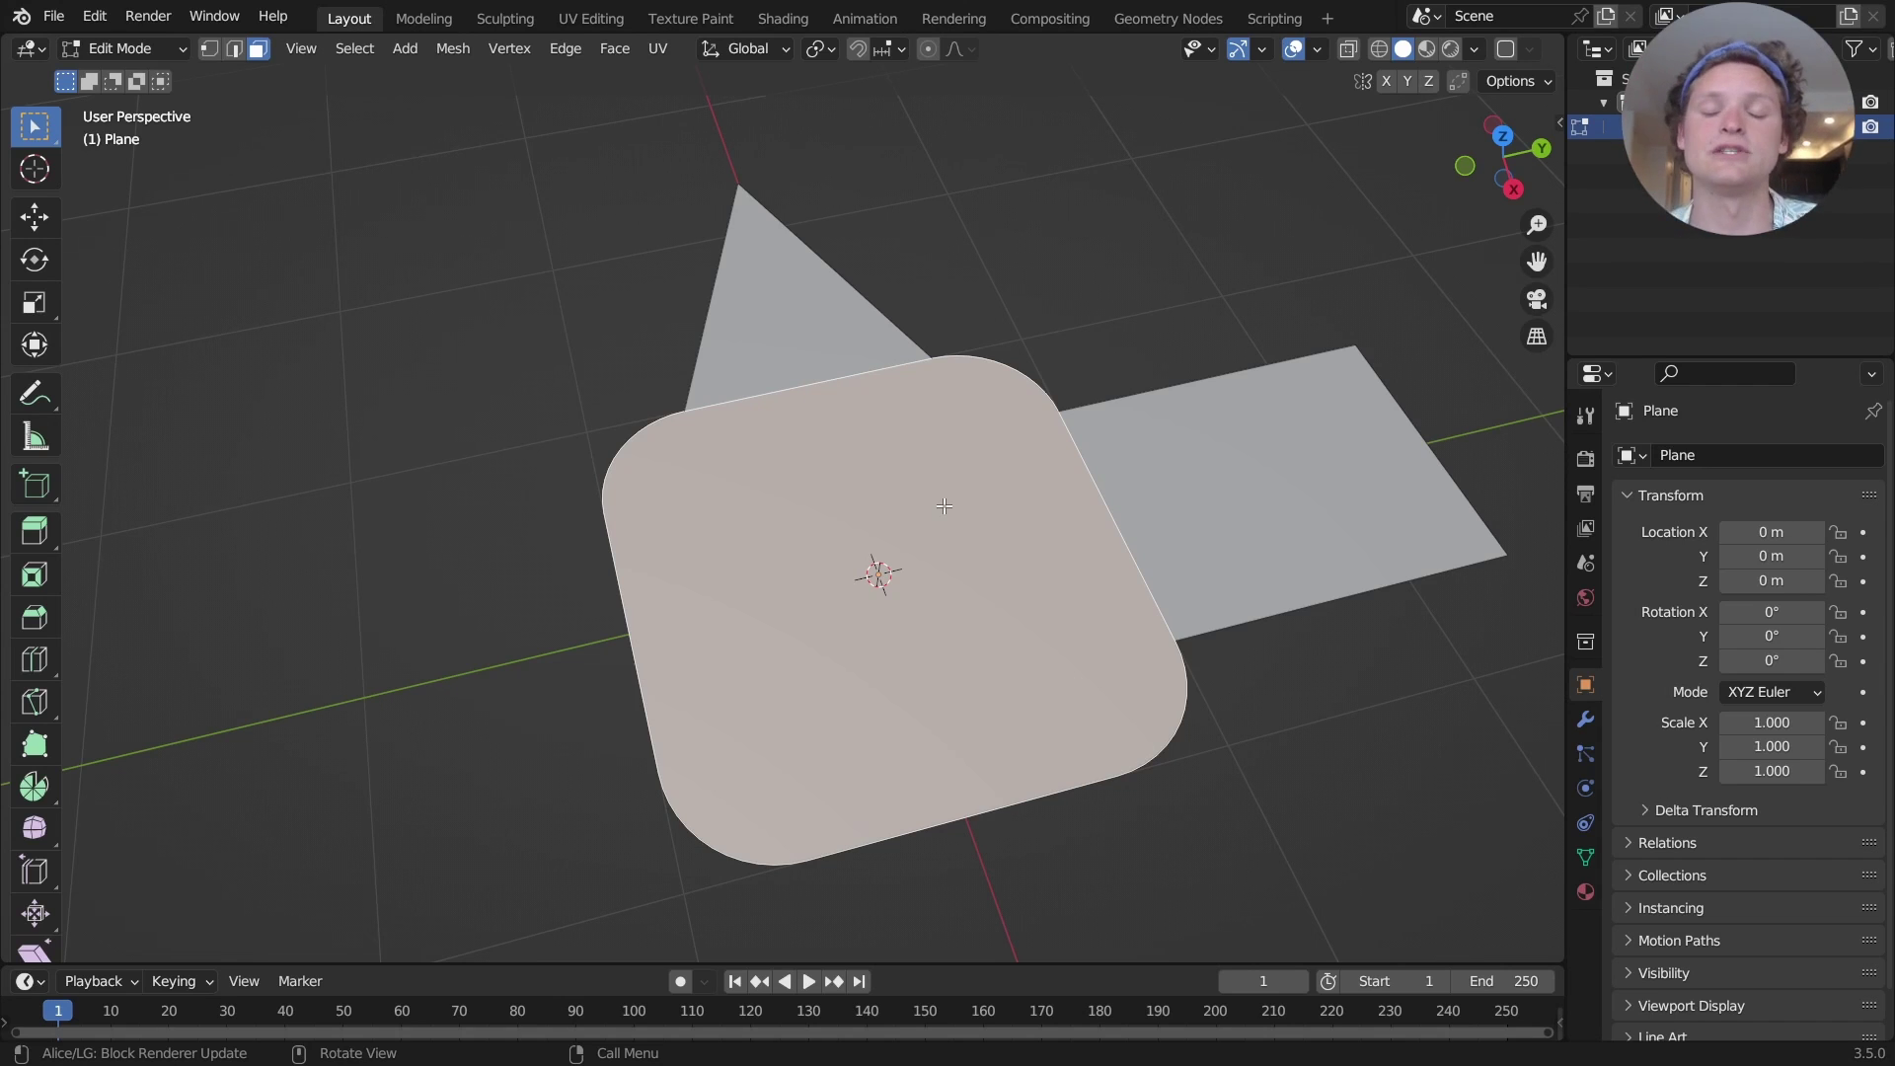
{"action": "key", "text": "Tab"}
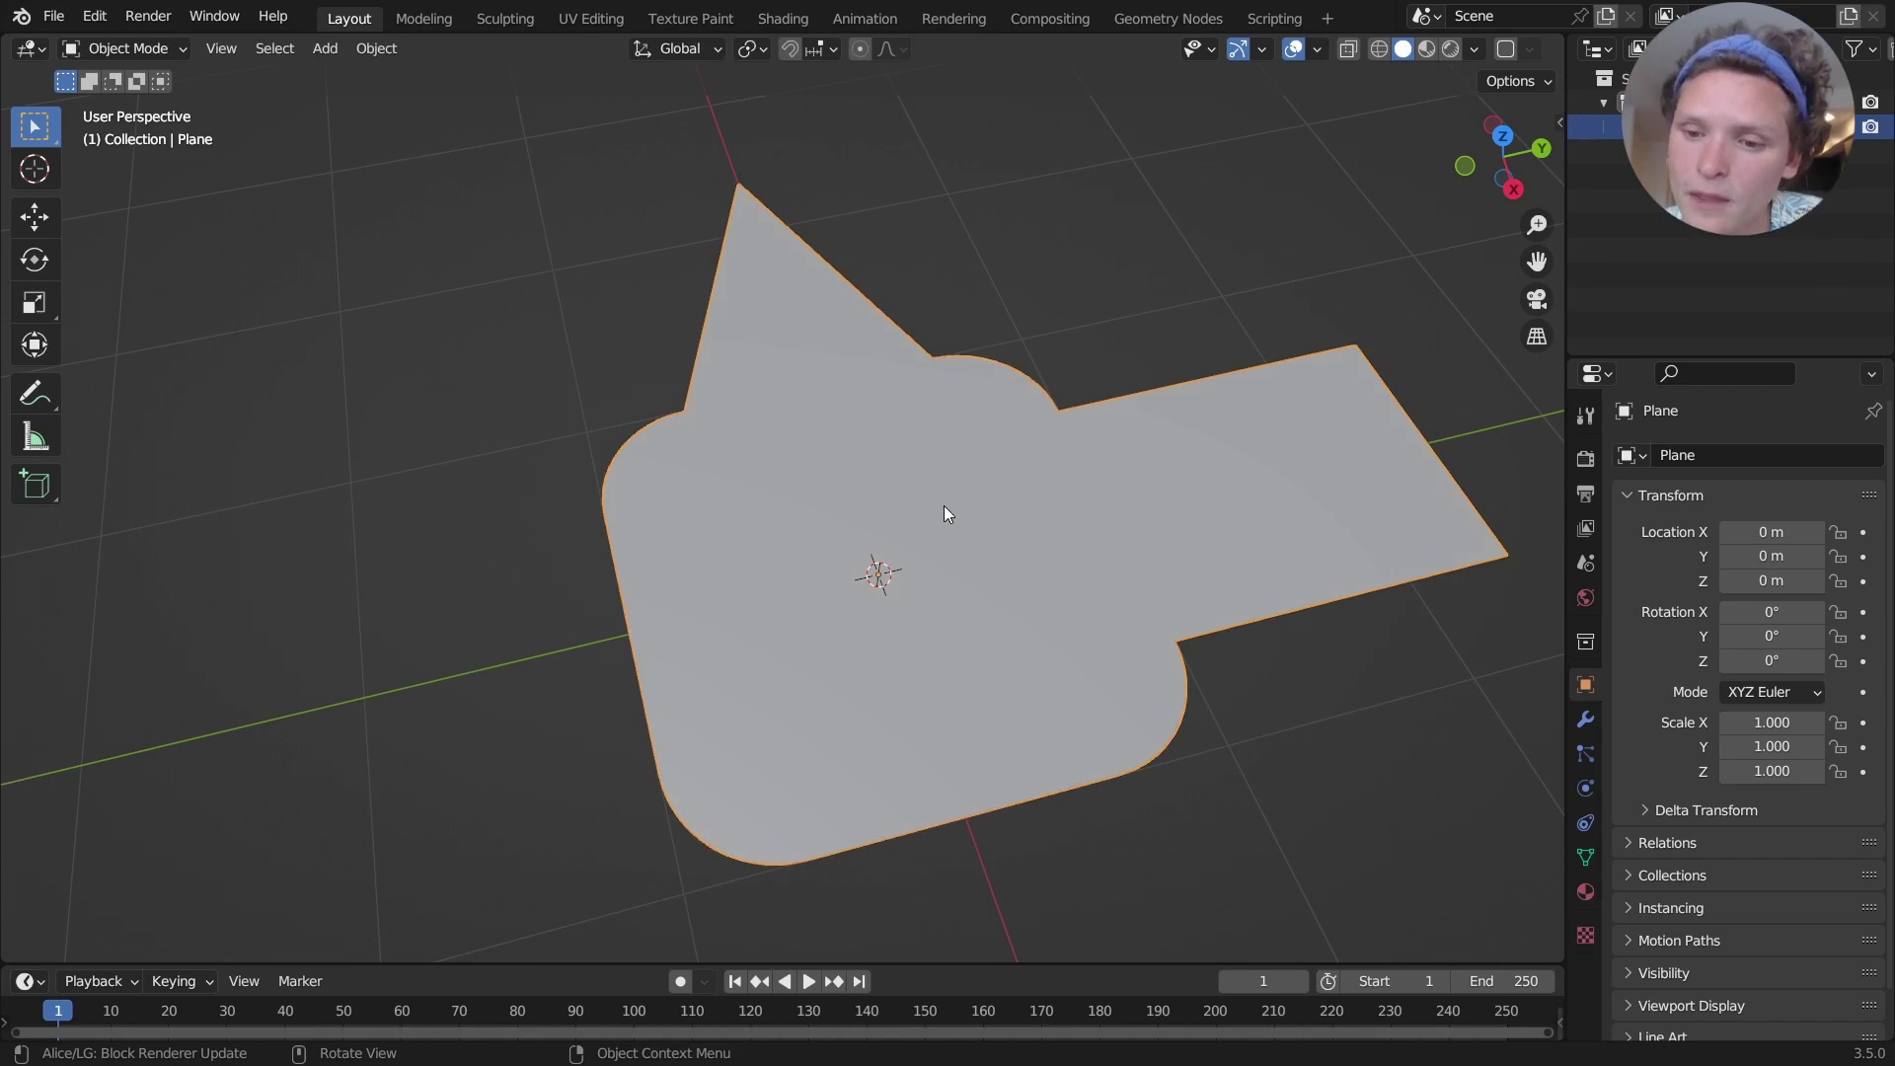
Add a Remesh modifier in Voxel mode to the plane and set its voxel size to 0.05 m
{"action": "left_click", "coordinate": [1584, 719]}
{"action": "left_click", "coordinate": [1647, 456]}
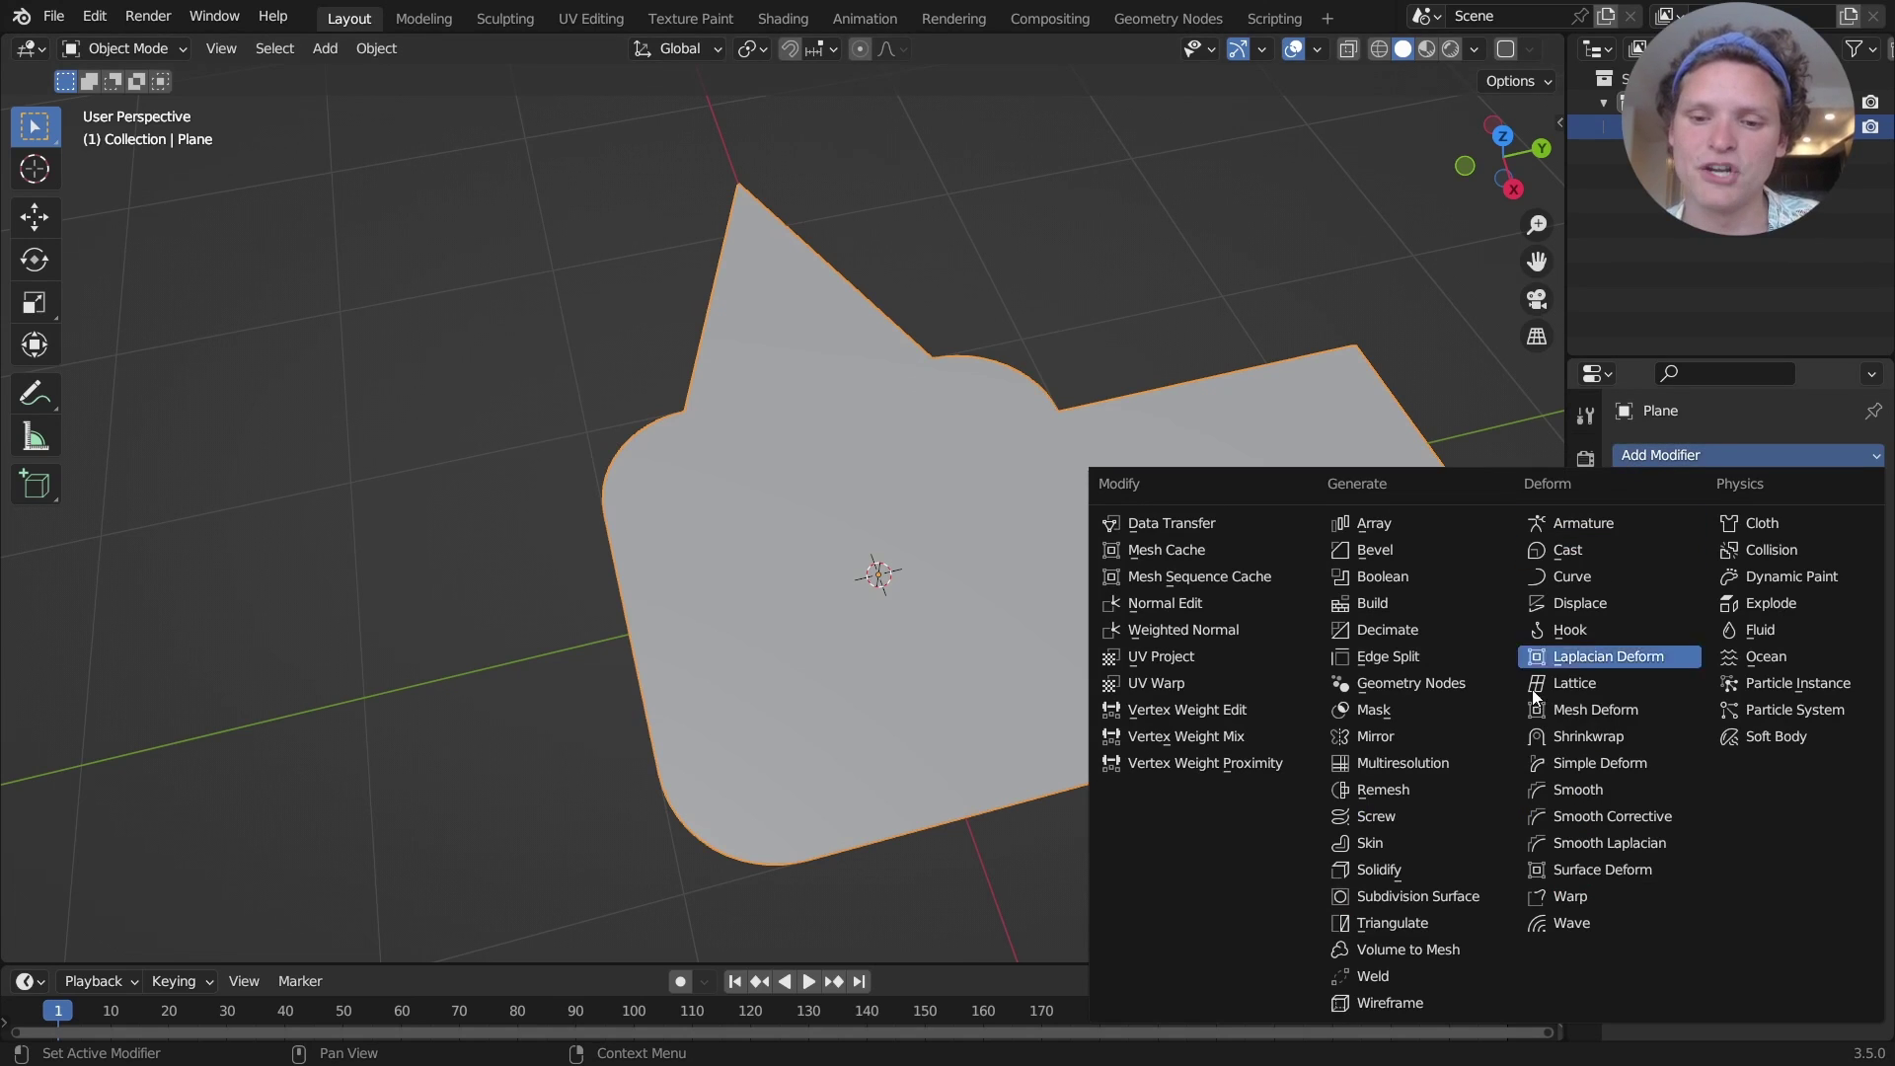
{"action": "left_click", "coordinate": [1407, 790]}
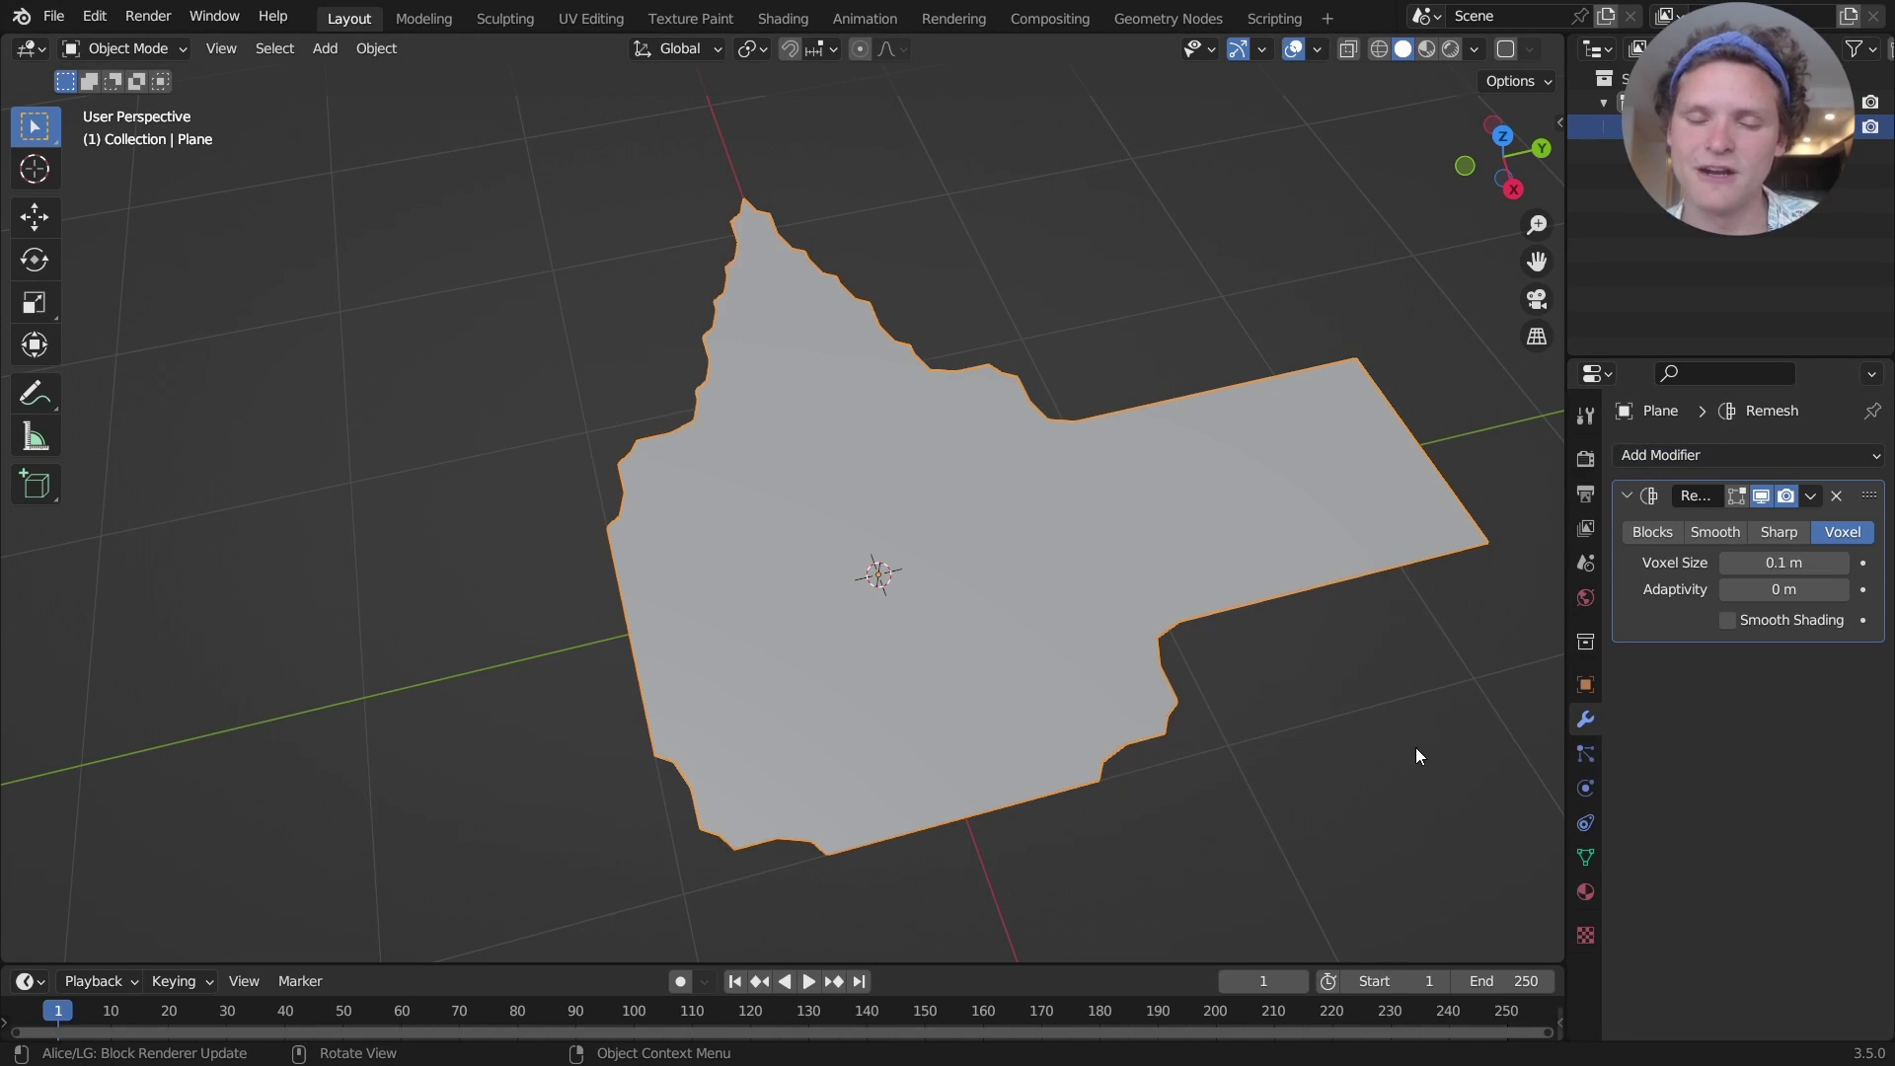
{"action": "left_click", "coordinate": [1767, 562]}
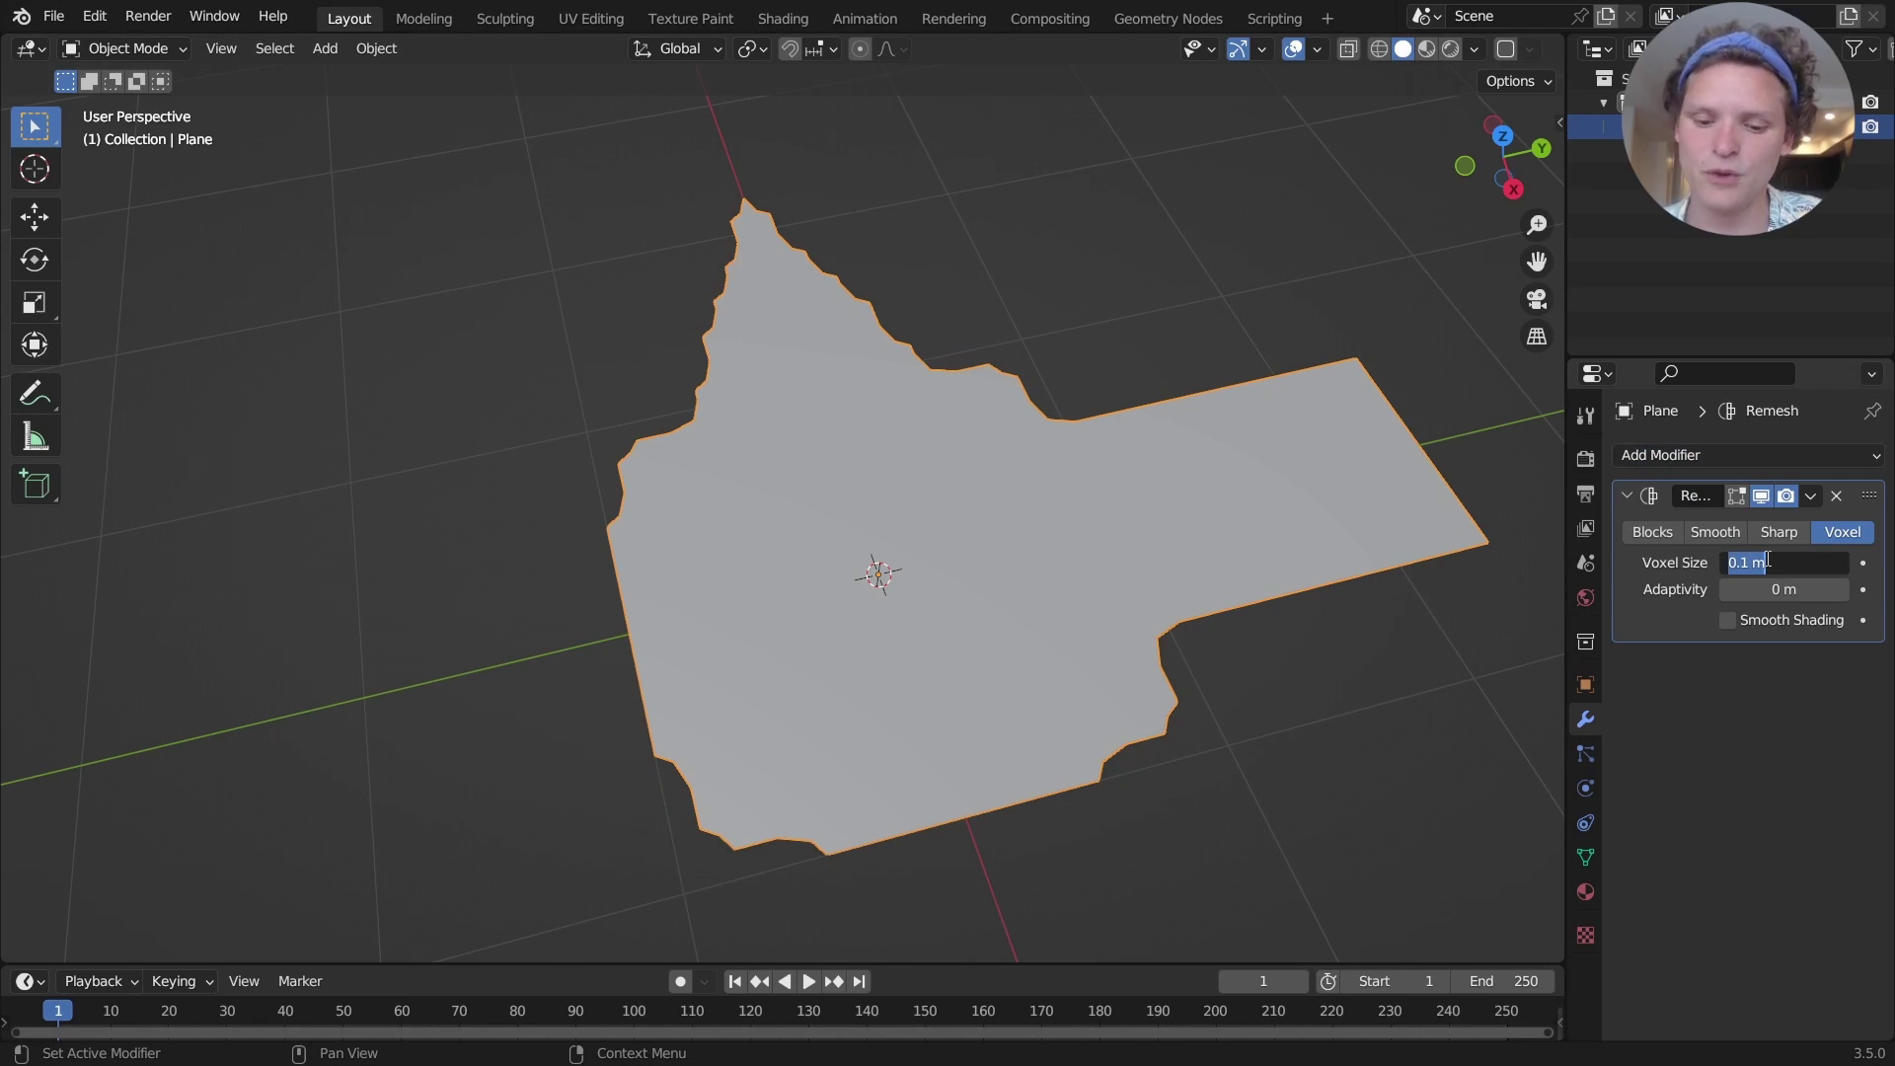
{"action": "type", "text": "0.05"}
{"action": "key", "text": "Return"}
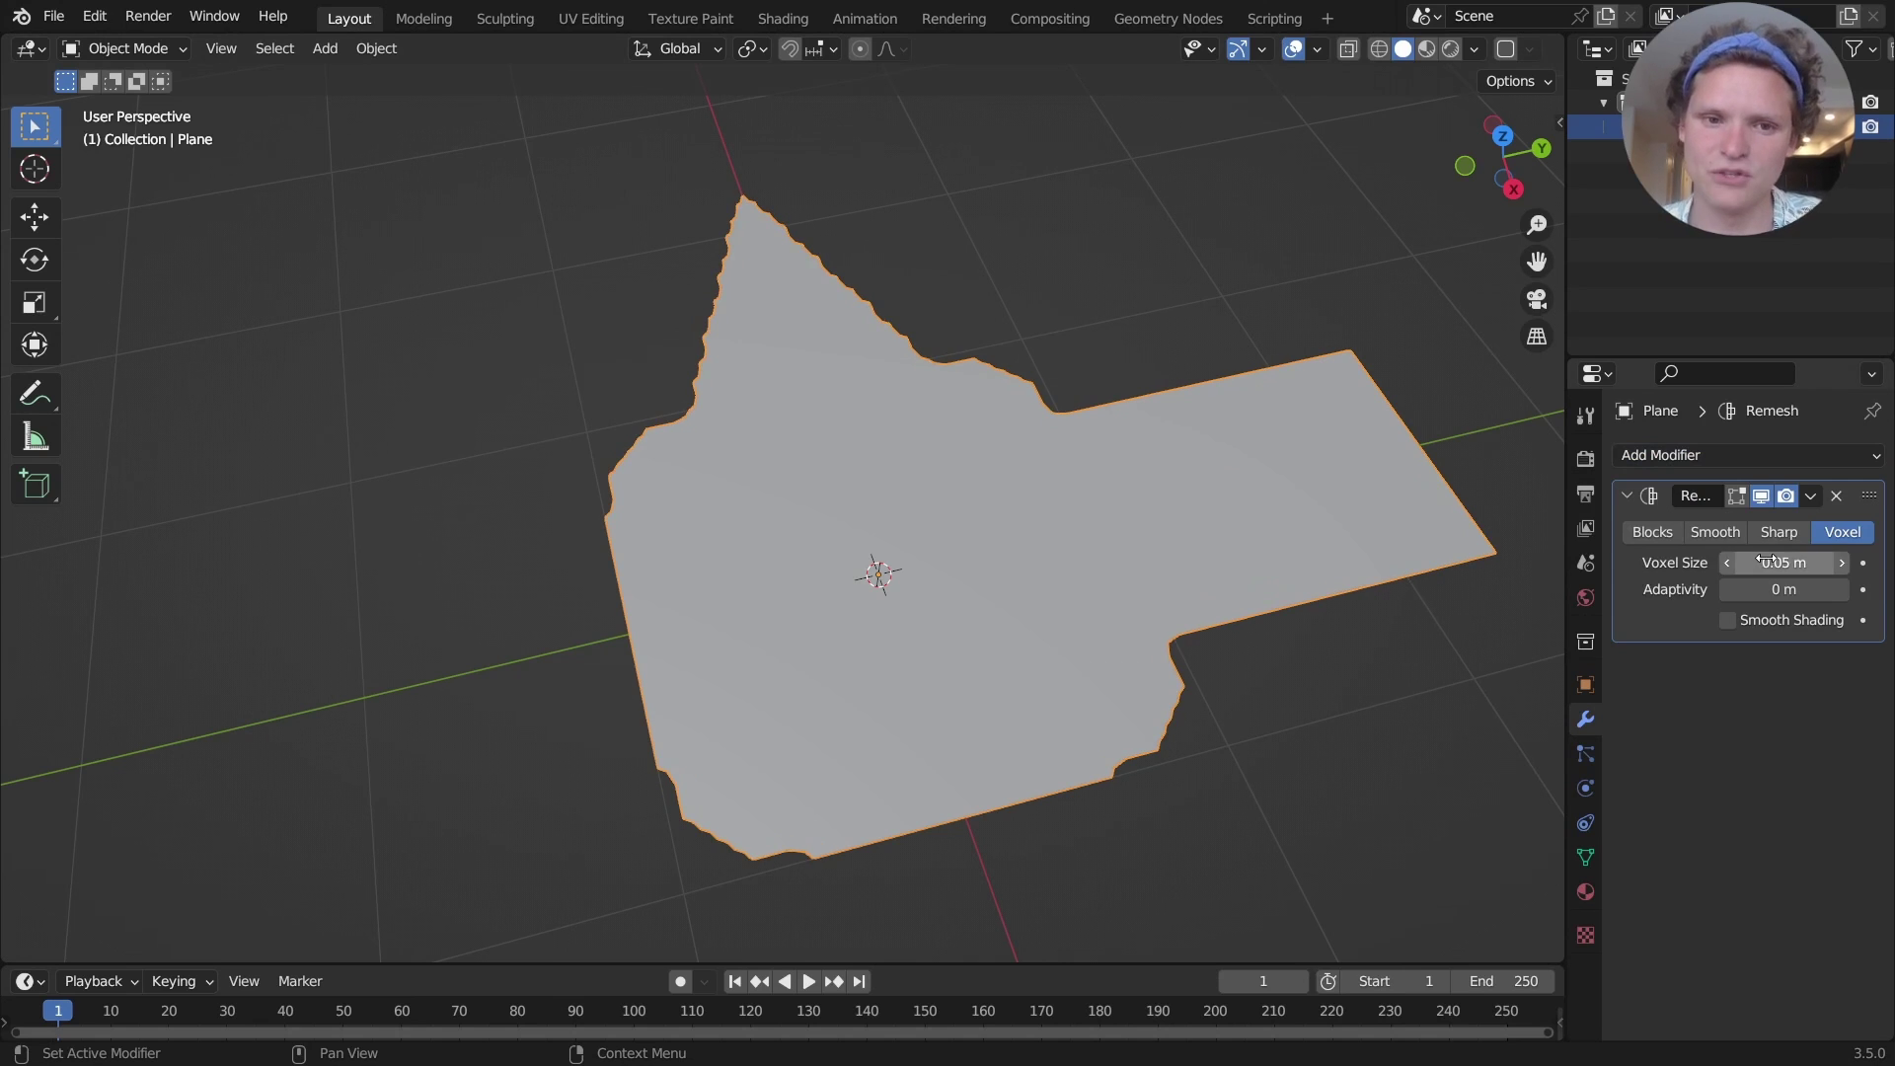
Display the mesh as wireframe and examine the remeshed grid along the rounded corners and triangle tip
{"action": "left_click", "coordinate": [1380, 49]}
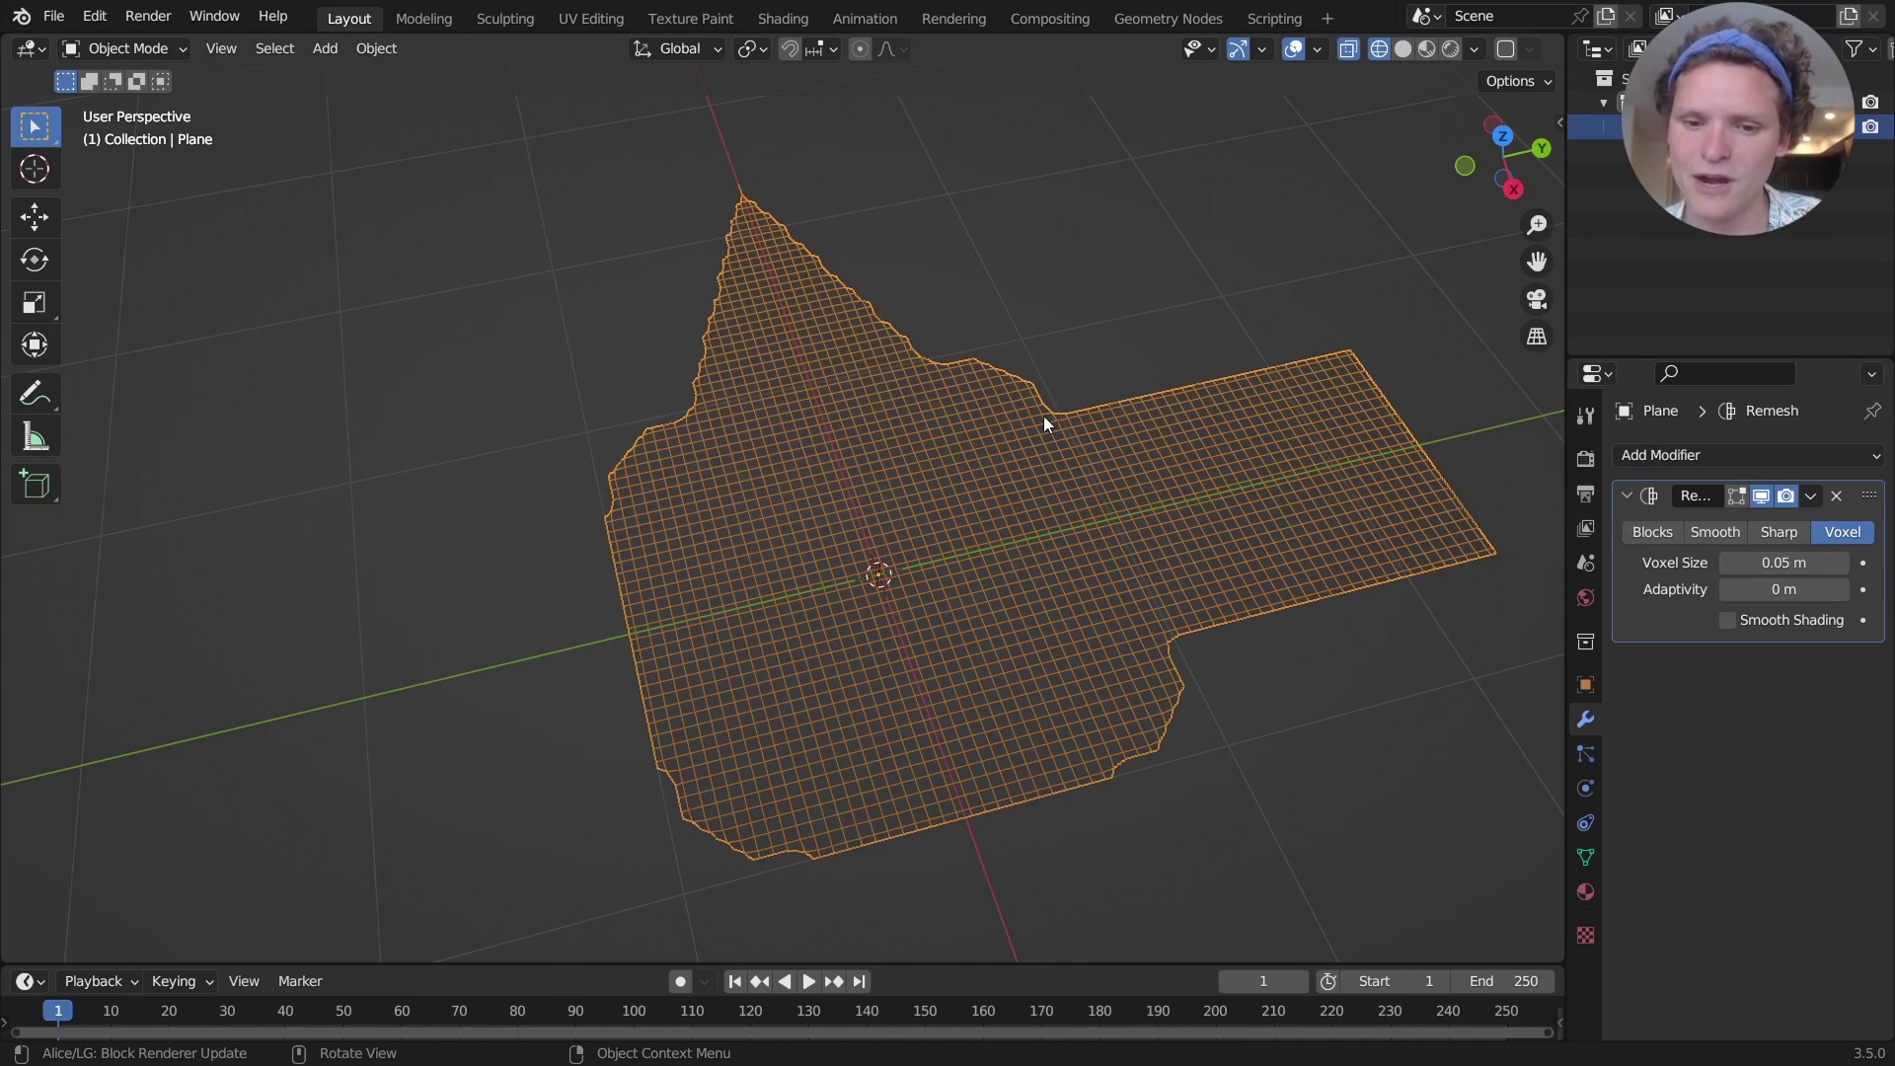
{"action": "scroll", "coordinate": [1200, 601], "scroll_direction": "down", "scroll_amount": 1}
{"action": "middle_click_drag", "start_coordinate": [1200, 602], "coordinate": [930, 515], "text": "shift"}
{"action": "scroll", "coordinate": [1151, 585], "scroll_direction": "up", "scroll_amount": 7}
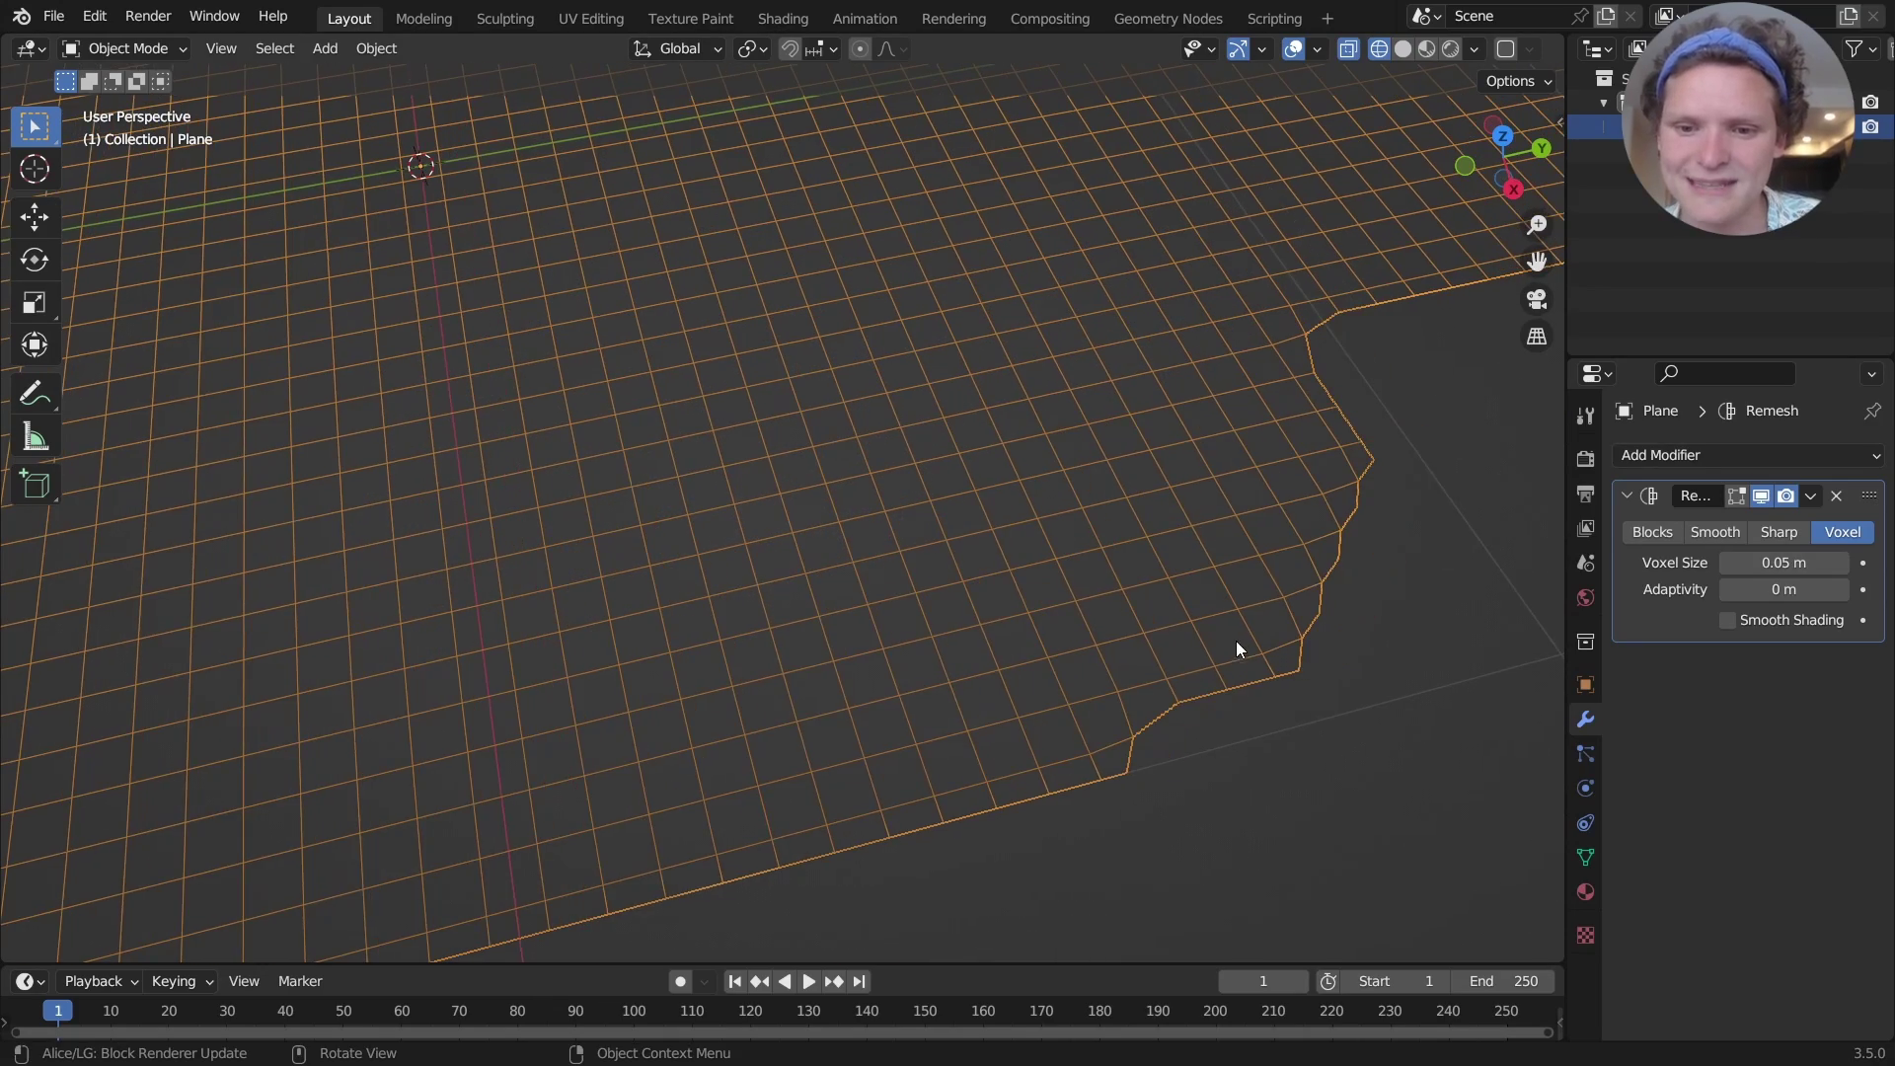
{"action": "scroll", "coordinate": [1145, 707], "scroll_direction": "down", "scroll_amount": 7}
{"action": "middle_click_drag", "start_coordinate": [1122, 560], "coordinate": [827, 424]}
{"action": "scroll", "coordinate": [753, 635], "scroll_direction": "up", "scroll_amount": 6}
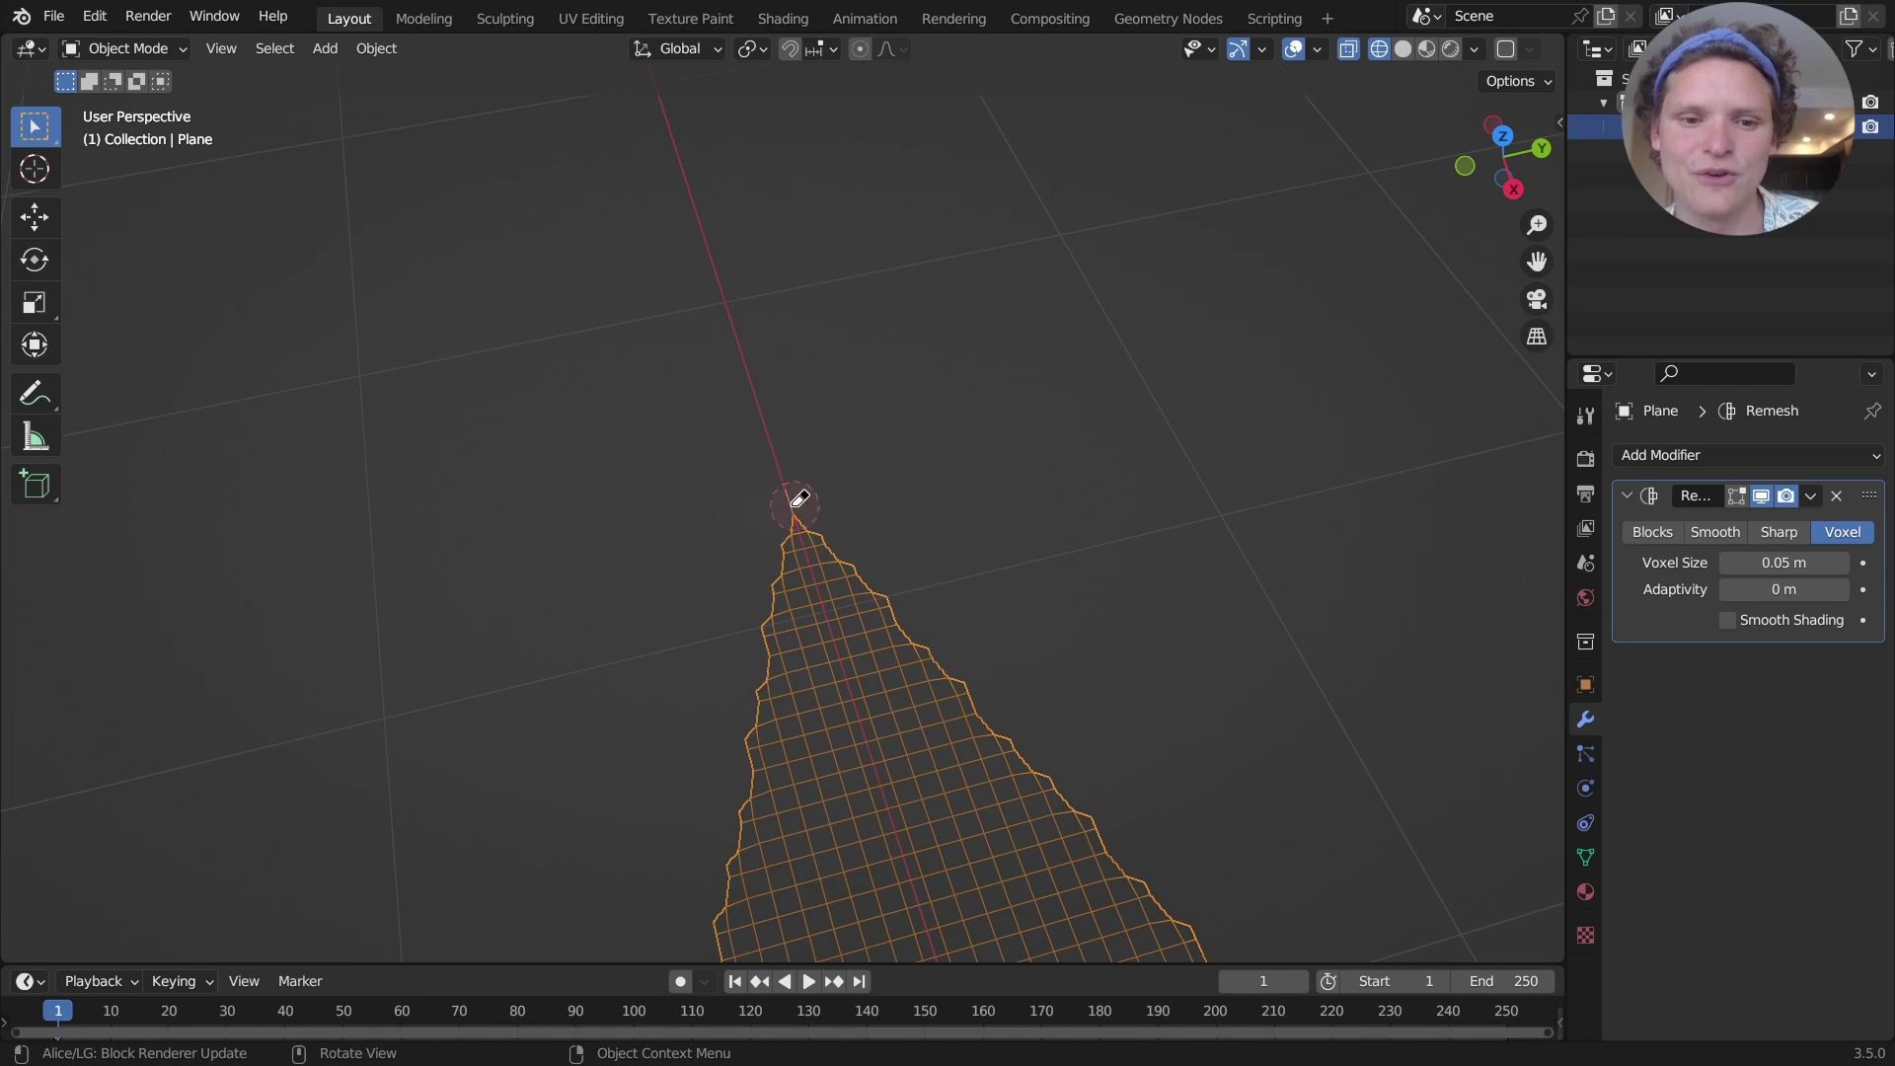
{"action": "scroll", "coordinate": [776, 491], "scroll_direction": "down", "scroll_amount": 6}
{"action": "scroll", "coordinate": [845, 499], "scroll_direction": "up", "scroll_amount": 8}
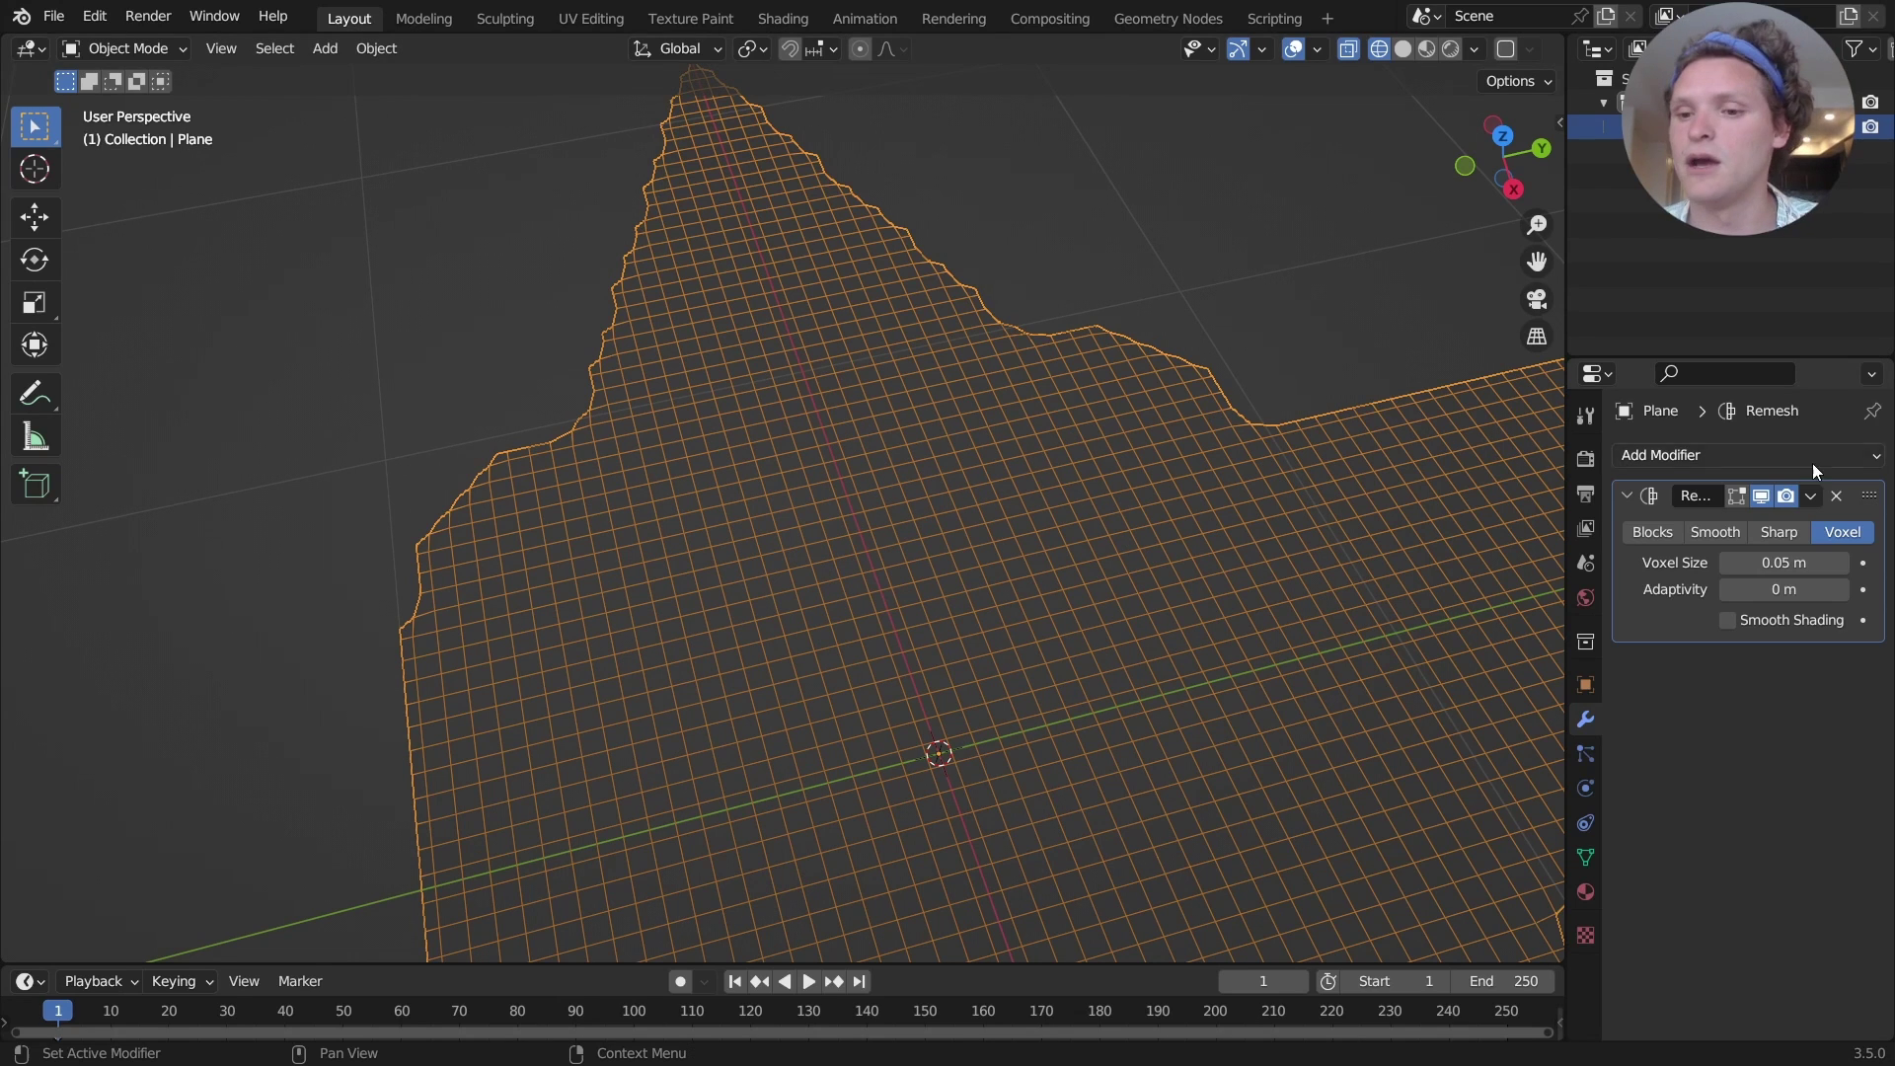
Switch the Remesh modifier to Smooth mode and place a Solidify modifier with 0.02 m thickness before it
{"action": "left_click", "coordinate": [1715, 533]}
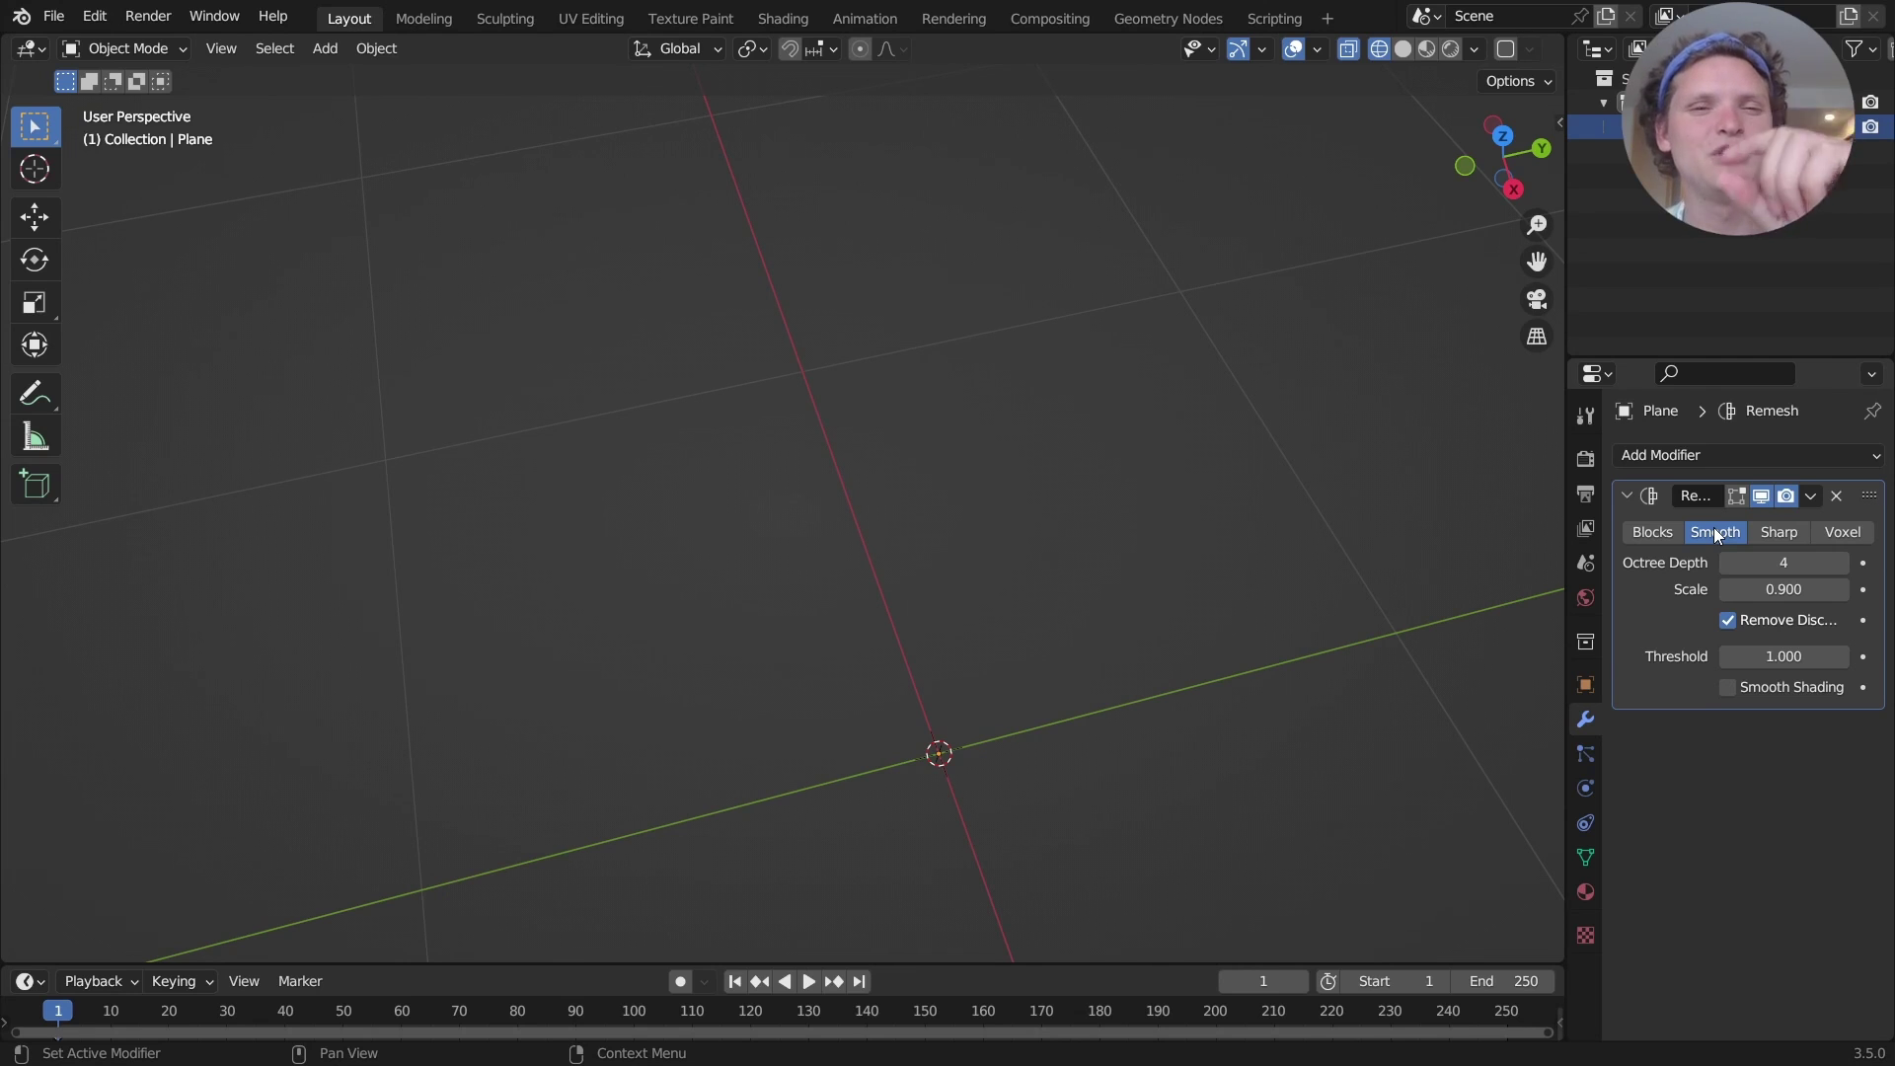
{"action": "left_click", "coordinate": [1684, 453]}
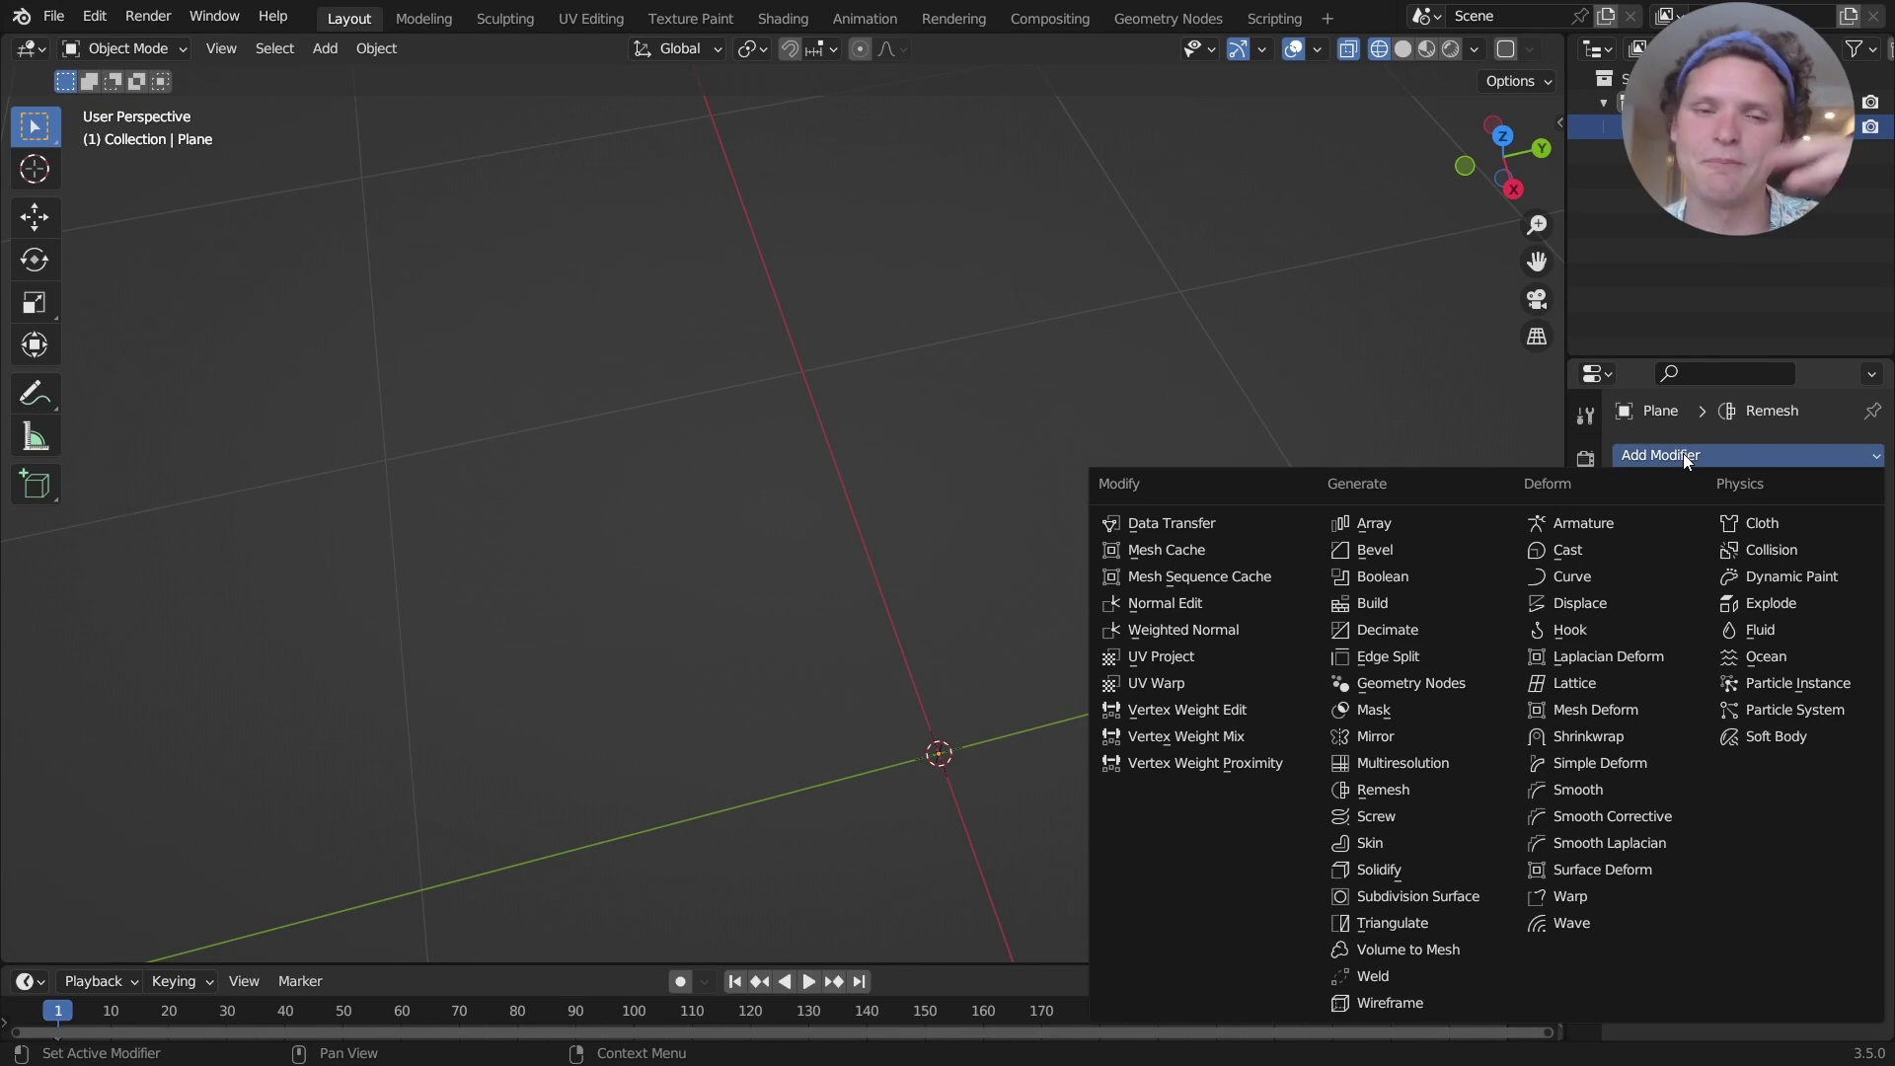
{"action": "left_click", "coordinate": [1375, 872]}
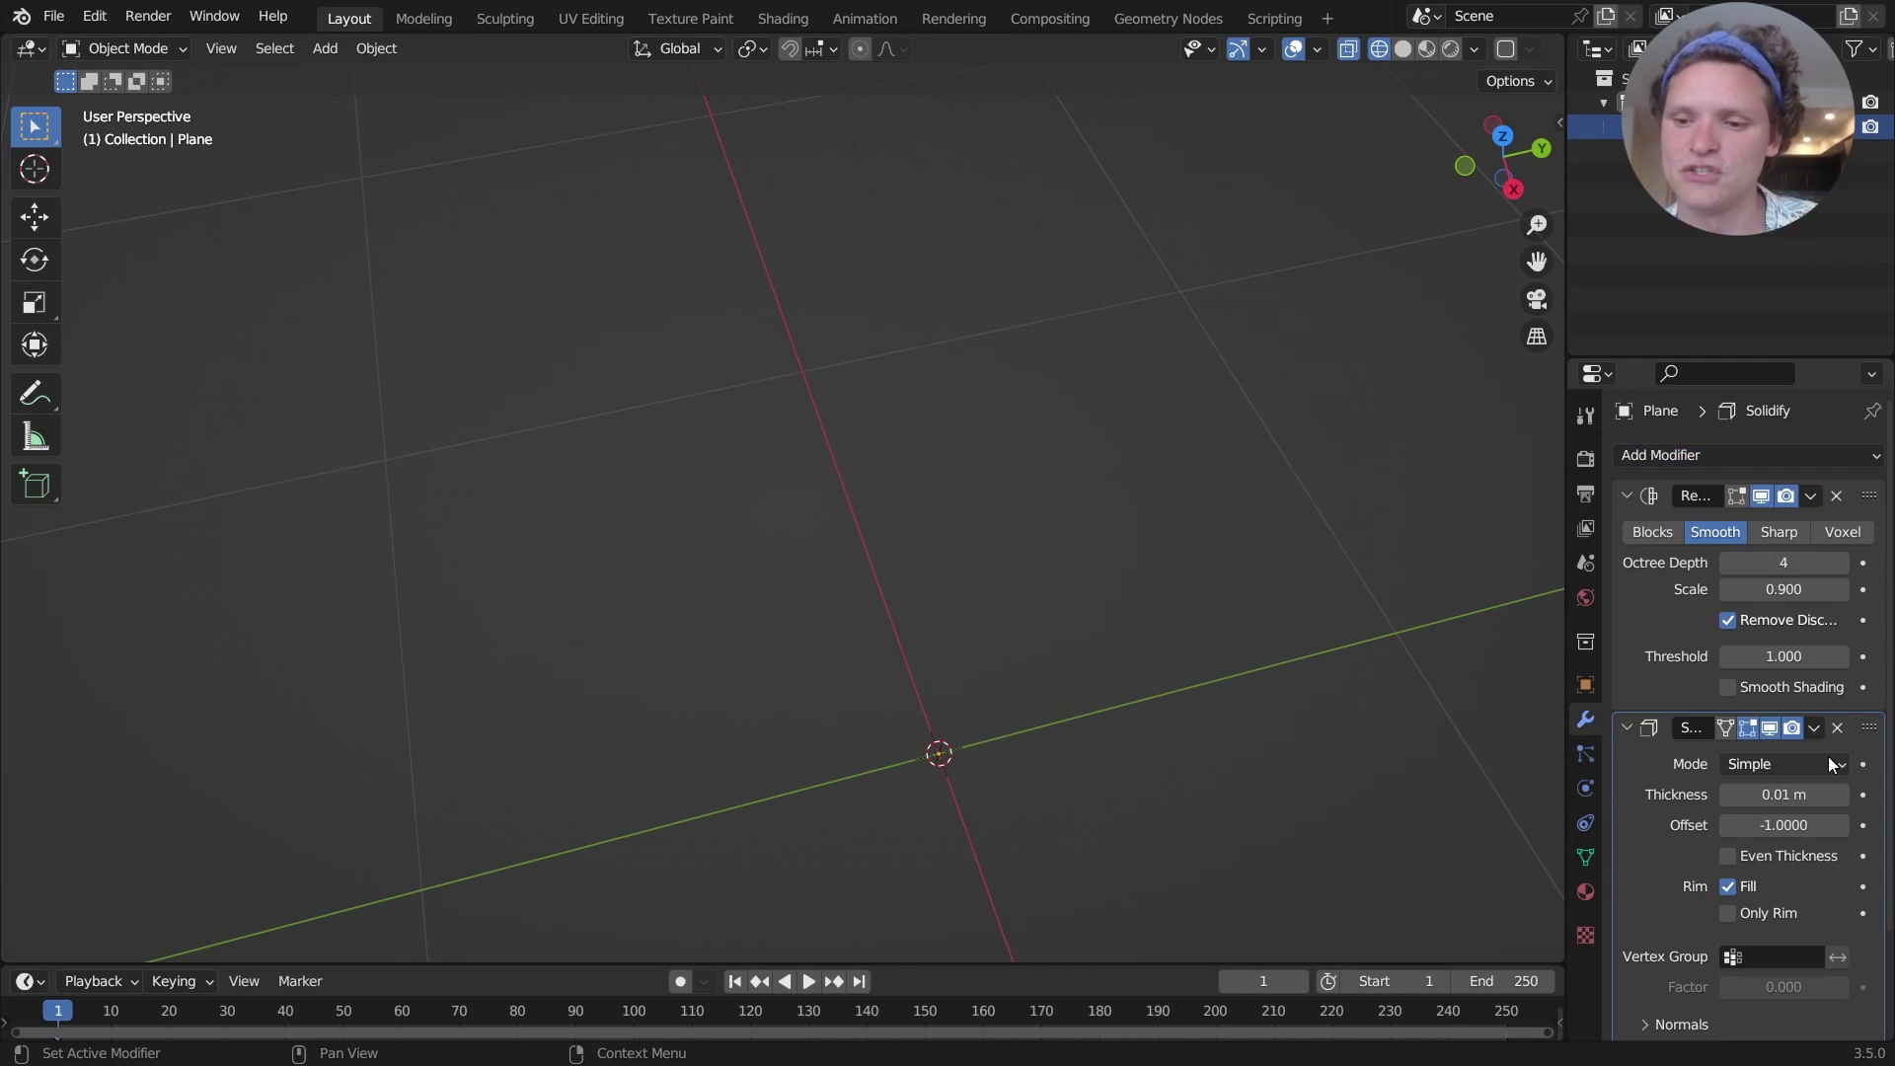
{"action": "left_click_drag", "start_coordinate": [1868, 727], "coordinate": [1868, 490]}
{"action": "left_click", "coordinate": [1798, 563]}
{"action": "type", "text": "0.02"}
{"action": "key", "text": "Return"}
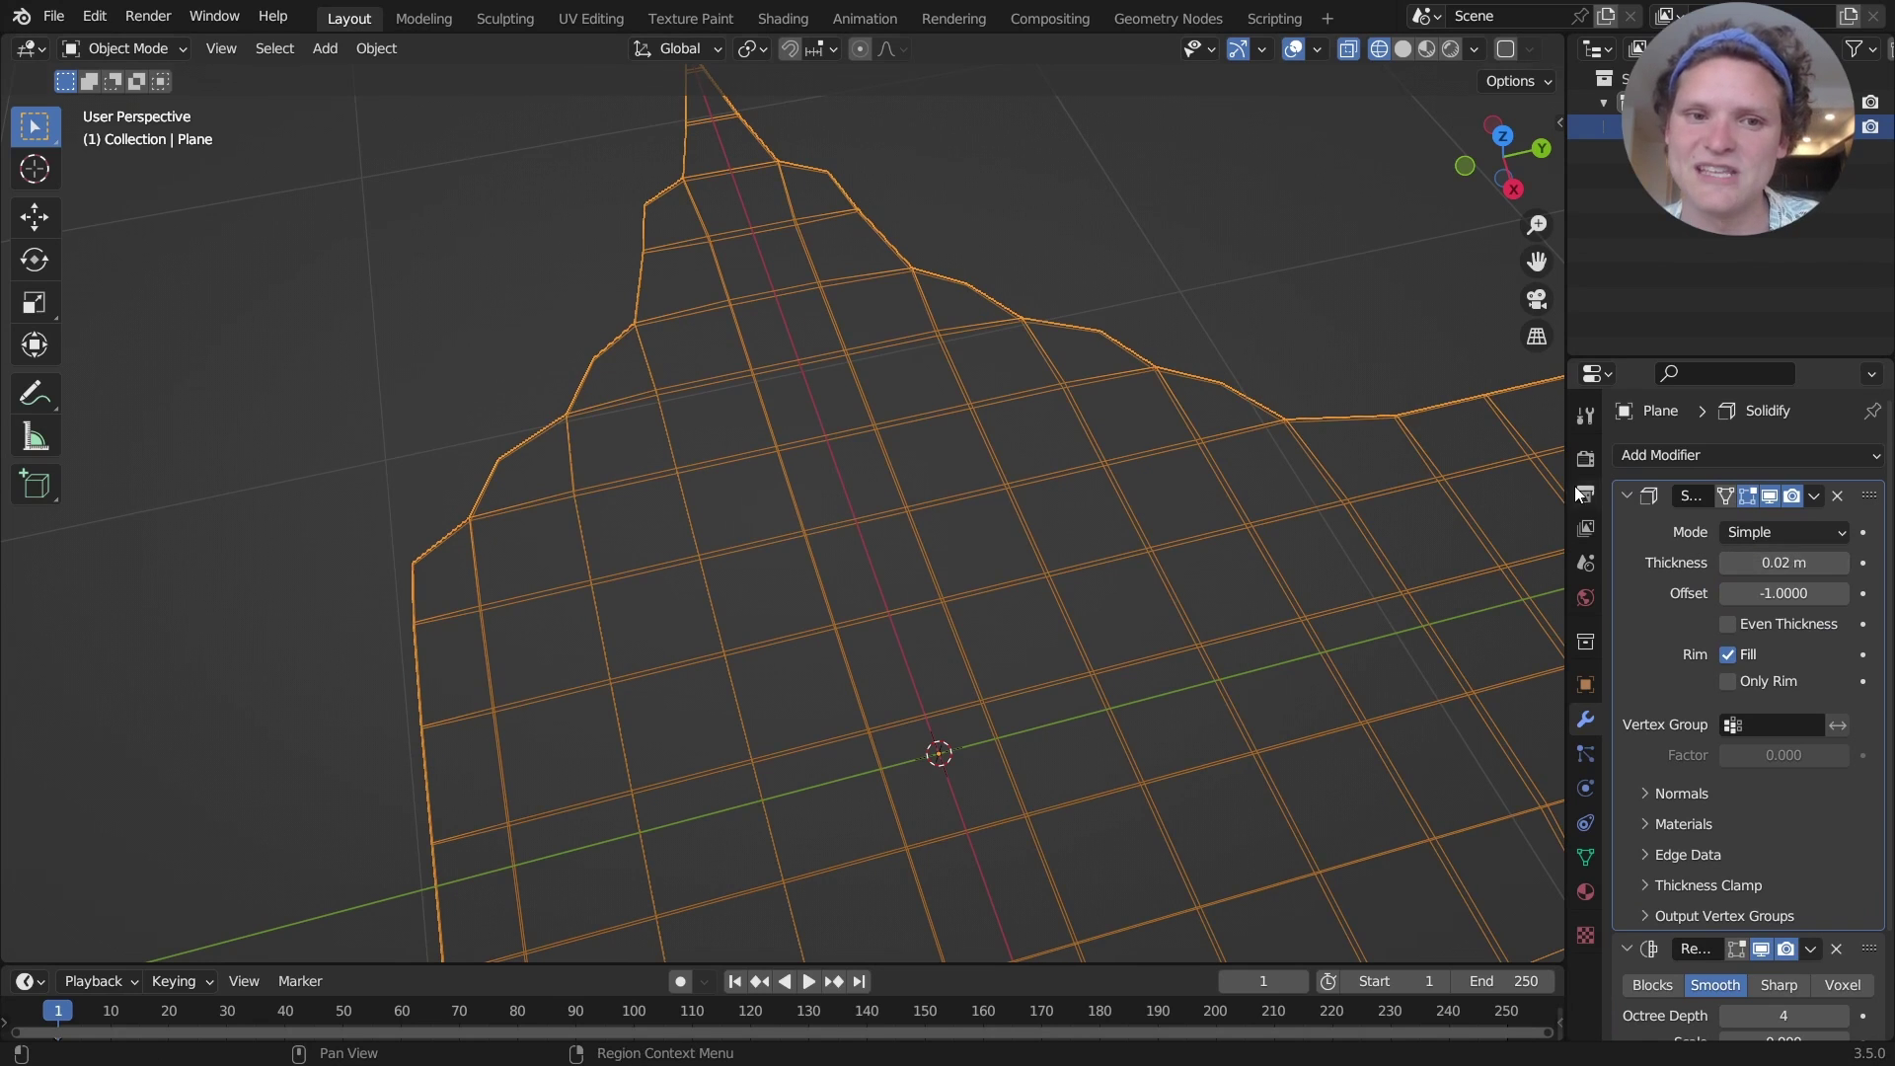
Raise the Remesh modifier's octree depth to 6
{"action": "scroll", "coordinate": [1196, 510], "scroll_direction": "down", "scroll_amount": 4}
{"action": "middle_click_drag", "start_coordinate": [1119, 487], "coordinate": [997, 464], "text": "shift"}
{"action": "scroll", "coordinate": [1848, 937], "scroll_direction": "down", "scroll_amount": 2}
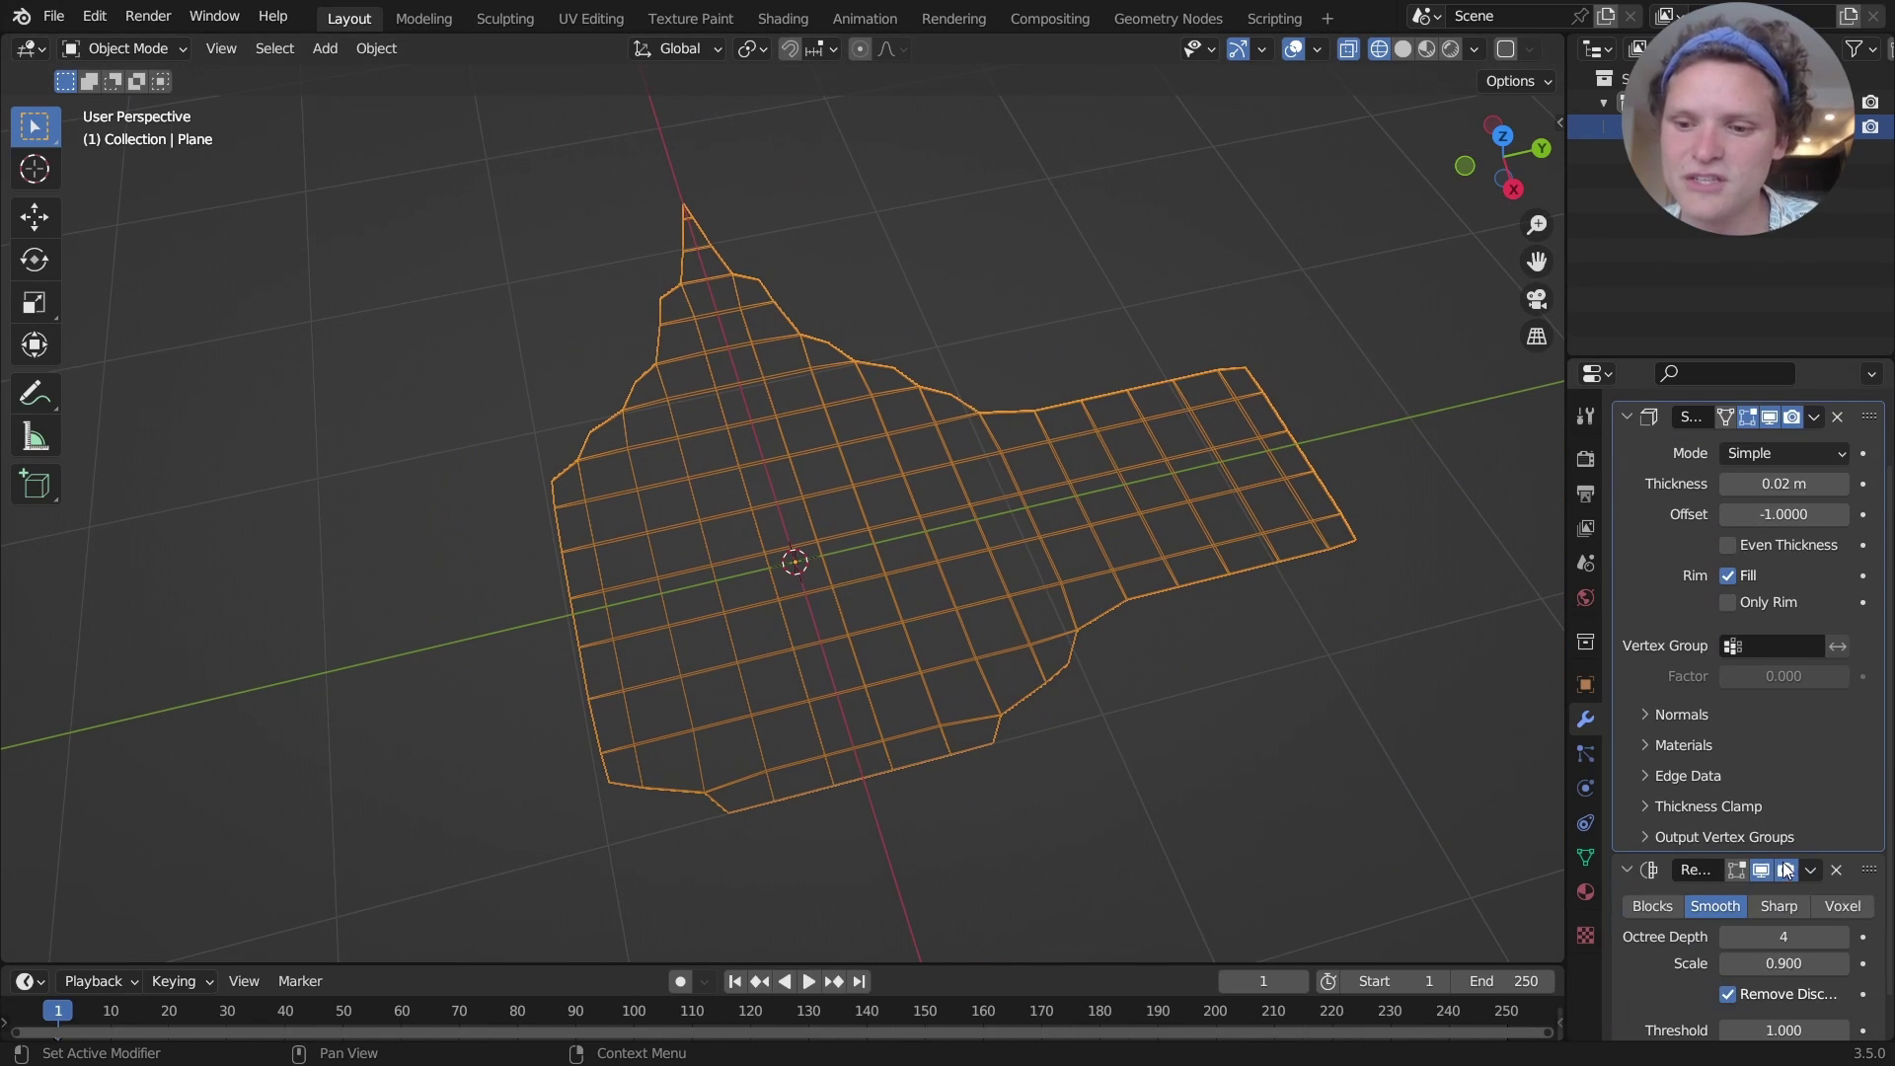
{"action": "left_click", "coordinate": [1842, 936]}
{"action": "left_click", "coordinate": [1842, 937]}
Examine the denser remeshed grid around the triangle's tip and along the shape's outline
{"action": "scroll", "coordinate": [1103, 559], "scroll_direction": "up", "scroll_amount": 2}
{"action": "scroll", "coordinate": [1103, 559], "scroll_direction": "up", "scroll_amount": 5}
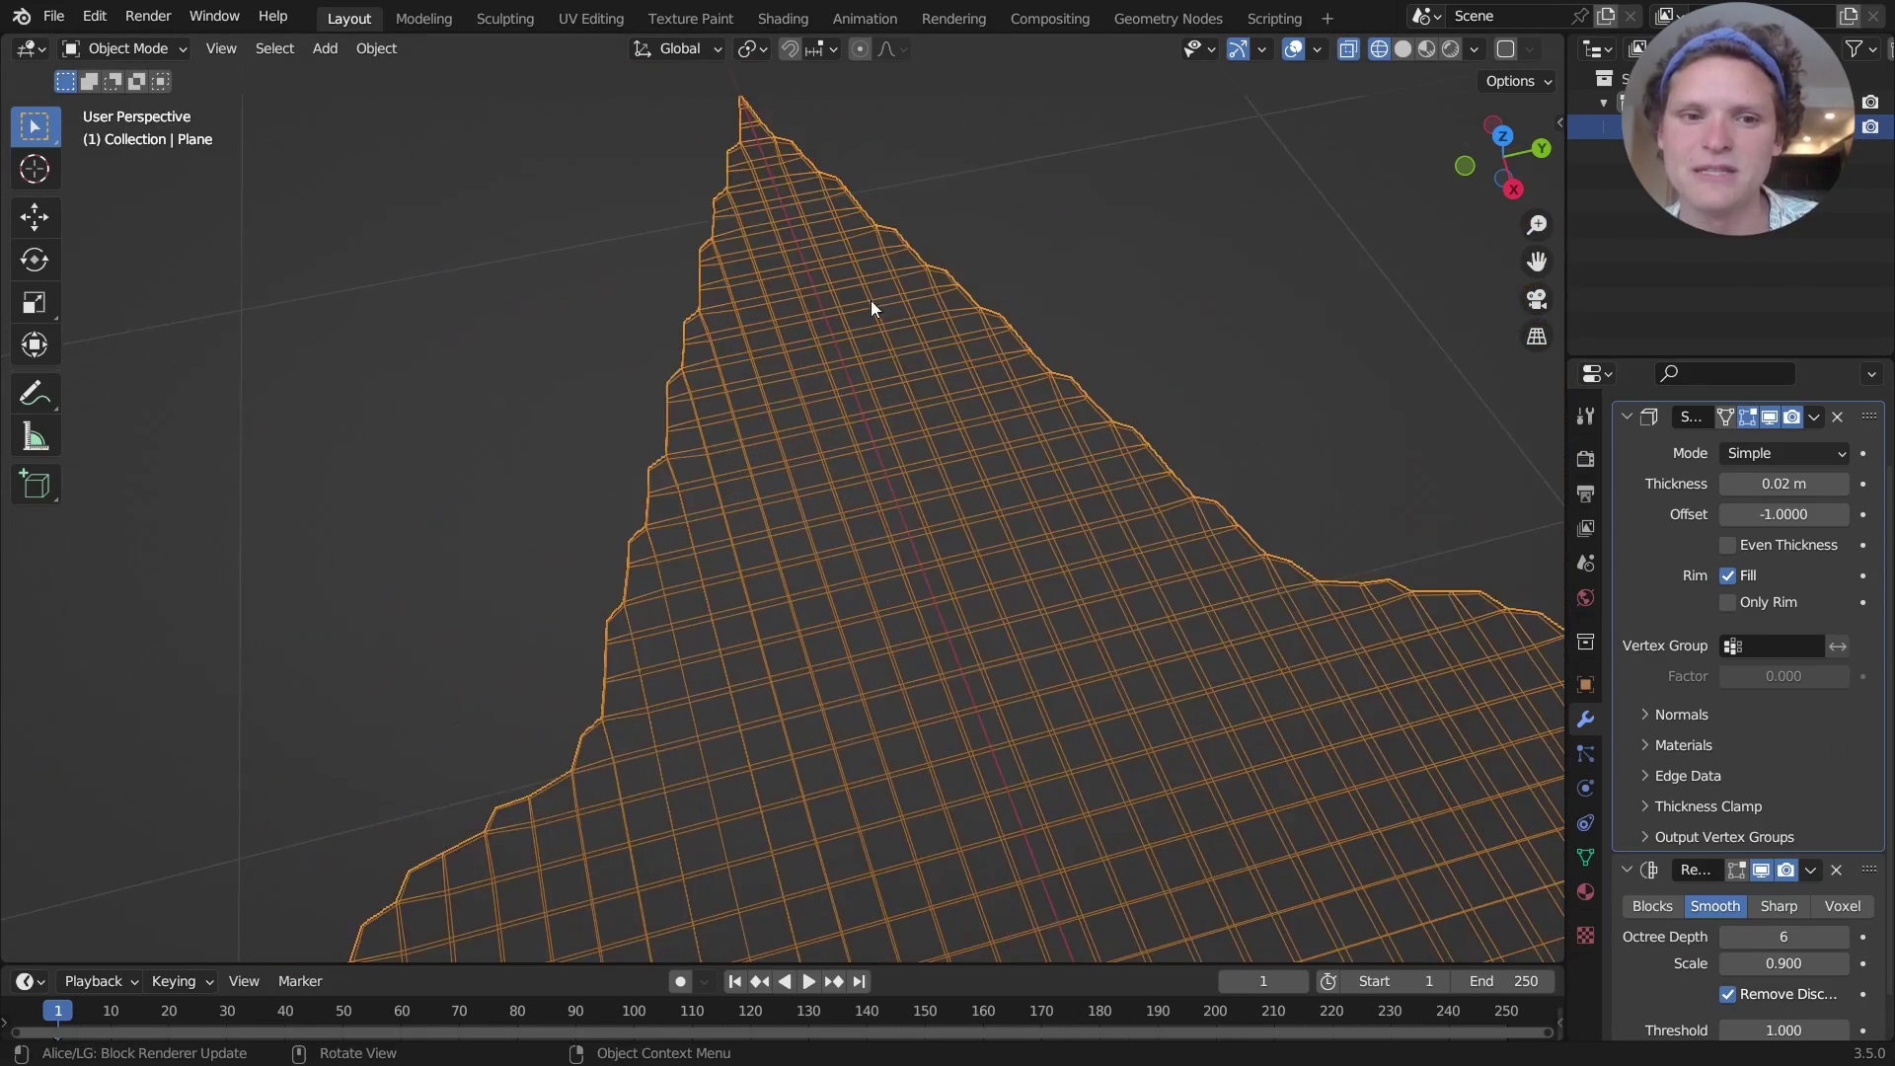
{"action": "middle_click_drag", "start_coordinate": [842, 258], "coordinate": [975, 245], "text": "shift"}
{"action": "scroll", "coordinate": [819, 261], "scroll_direction": "up", "scroll_amount": 5}
{"action": "scroll", "coordinate": [975, 243], "scroll_direction": "up", "scroll_amount": 8}
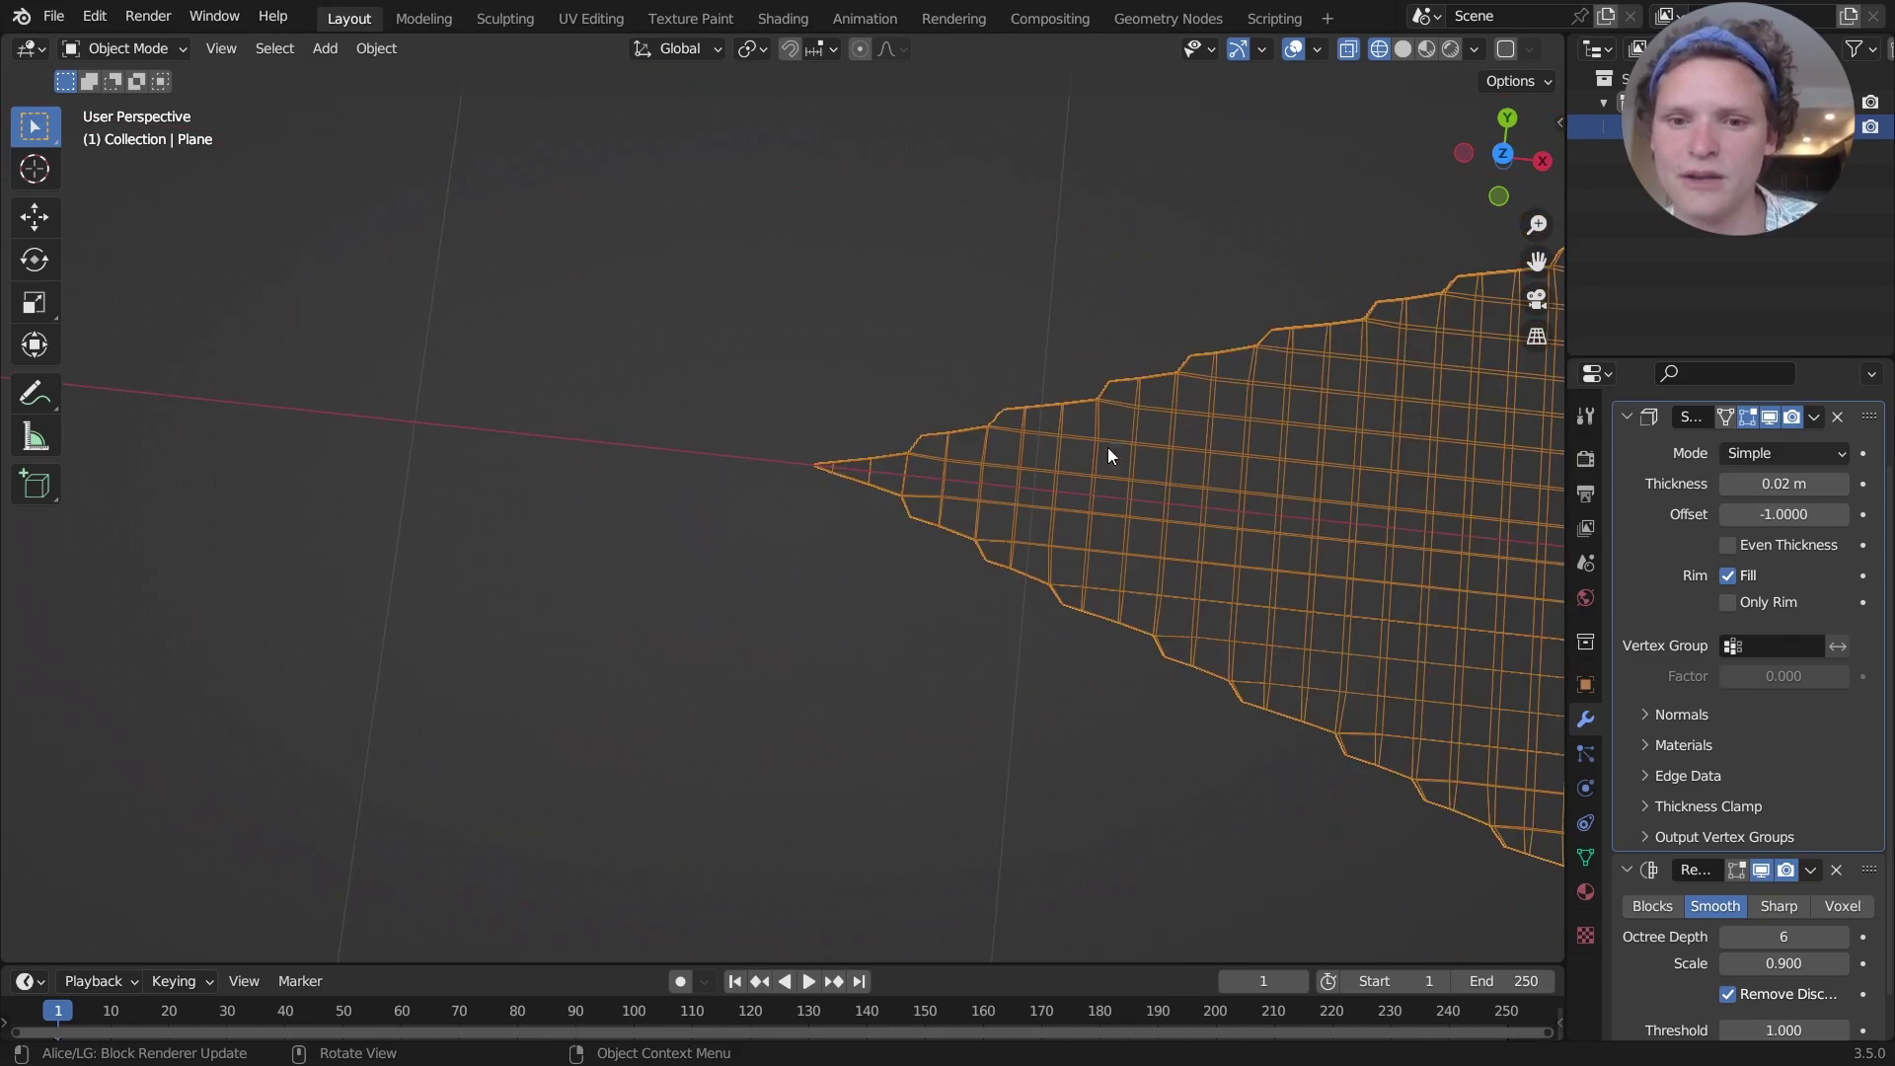
{"action": "scroll", "coordinate": [1016, 305], "scroll_direction": "down", "scroll_amount": 8}
{"action": "middle_click_drag", "start_coordinate": [1236, 517], "coordinate": [1431, 632]}
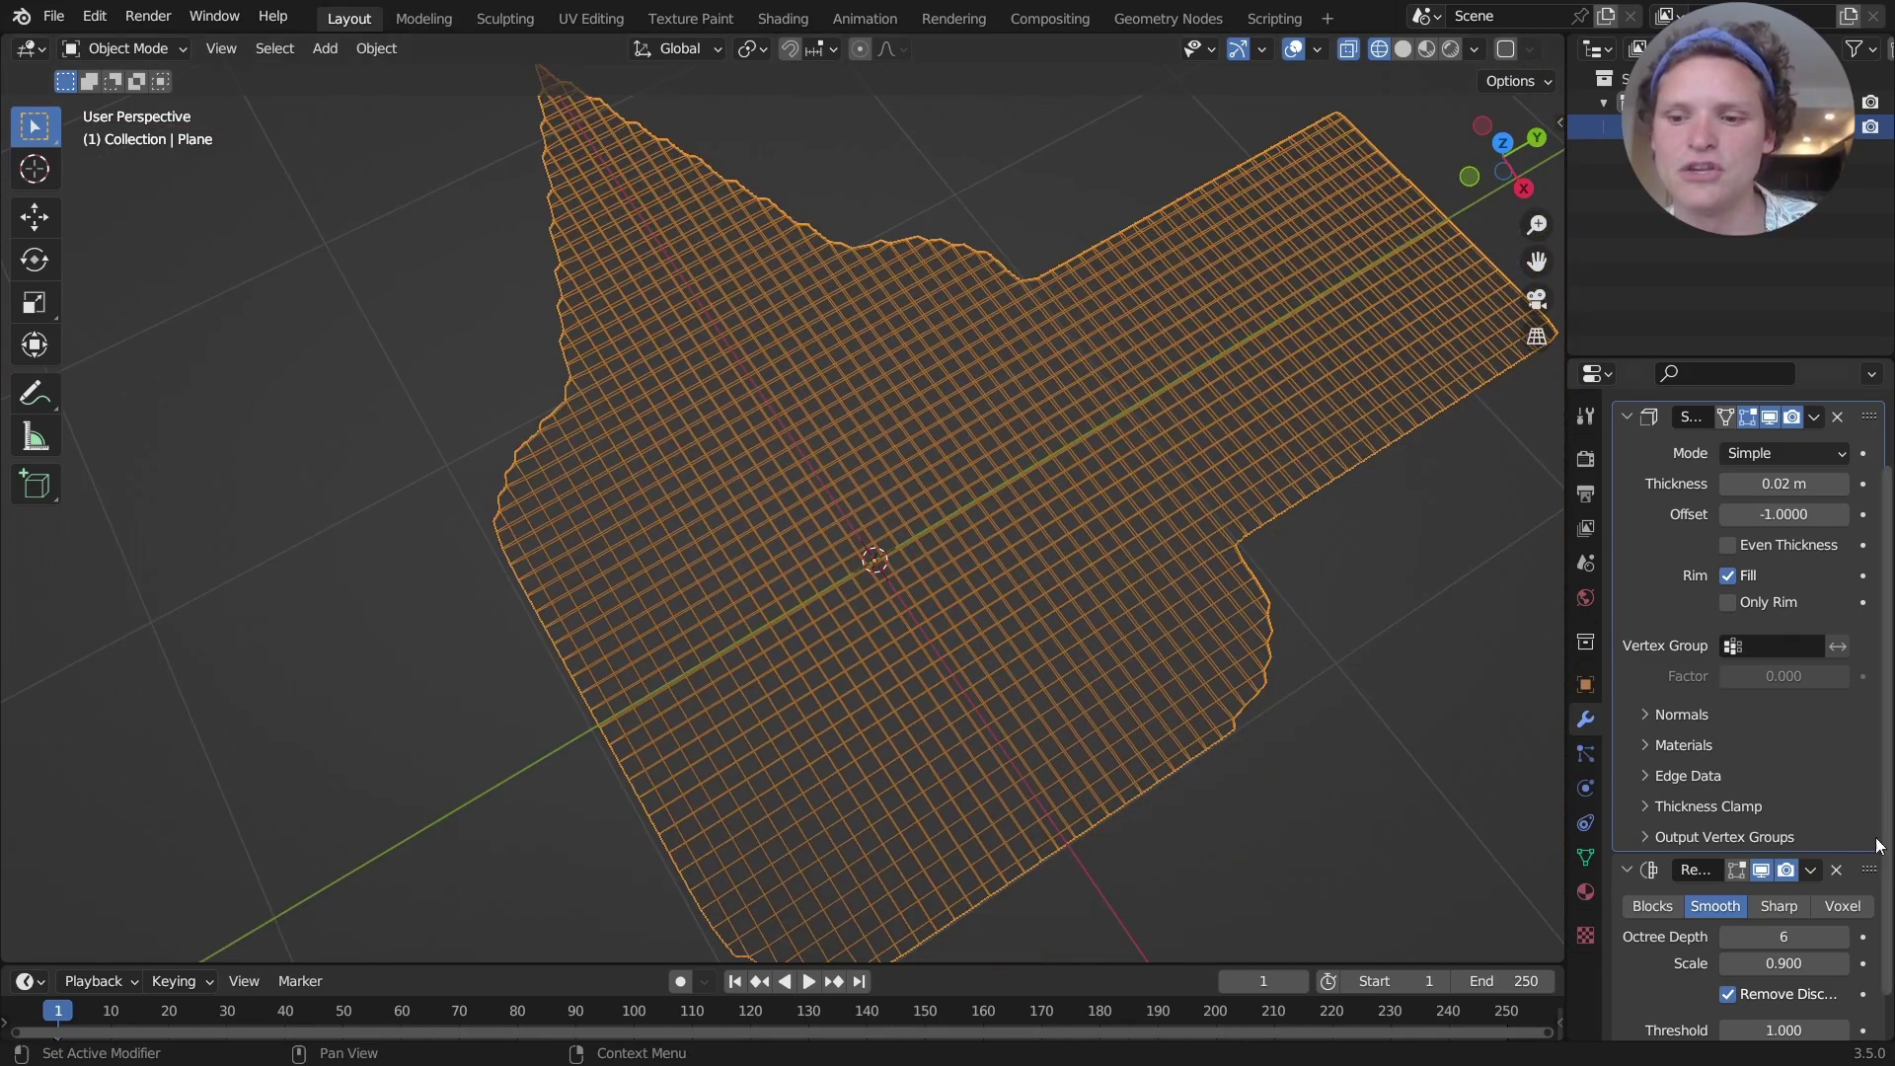
Try an octree depth of 7 on the Remesh modifier and return it to 6
{"action": "left_click", "coordinate": [1840, 944]}
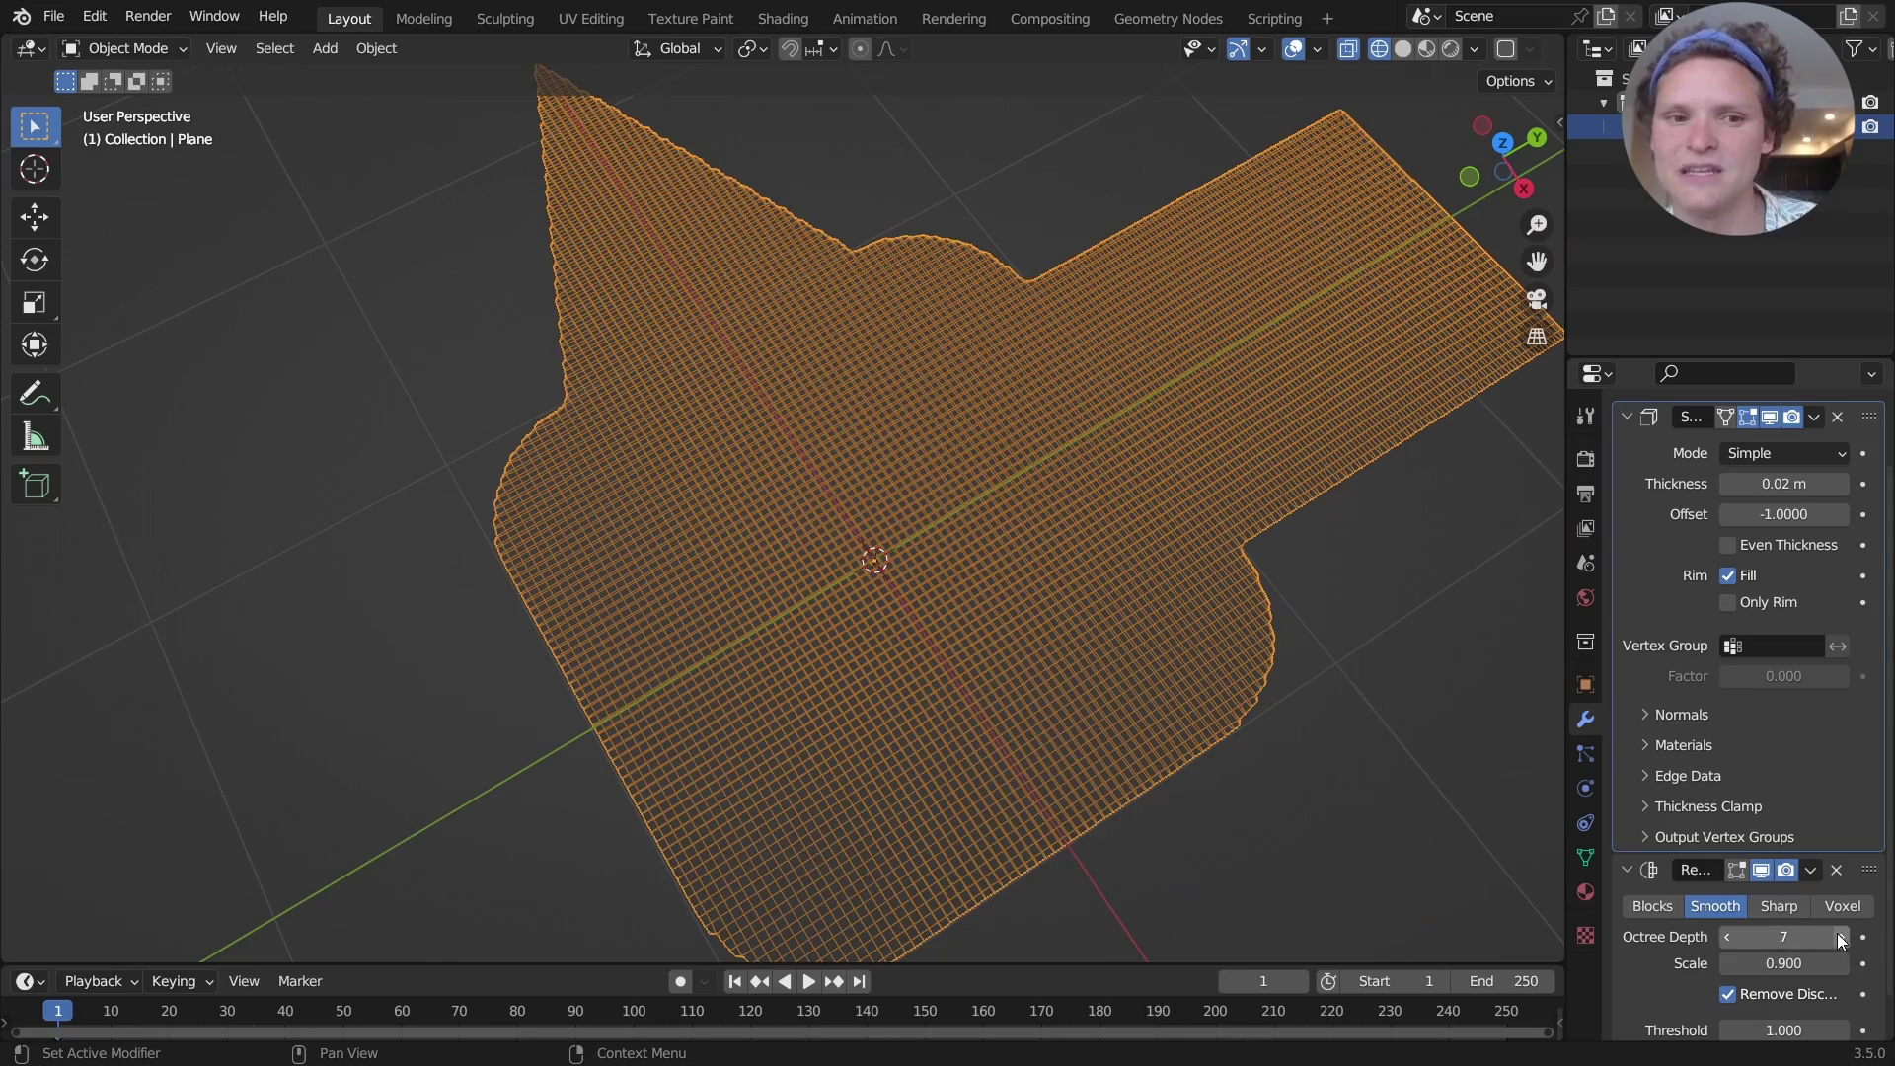
{"action": "left_click", "coordinate": [1732, 940]}
{"action": "middle_click_drag", "start_coordinate": [965, 533], "coordinate": [1009, 546]}
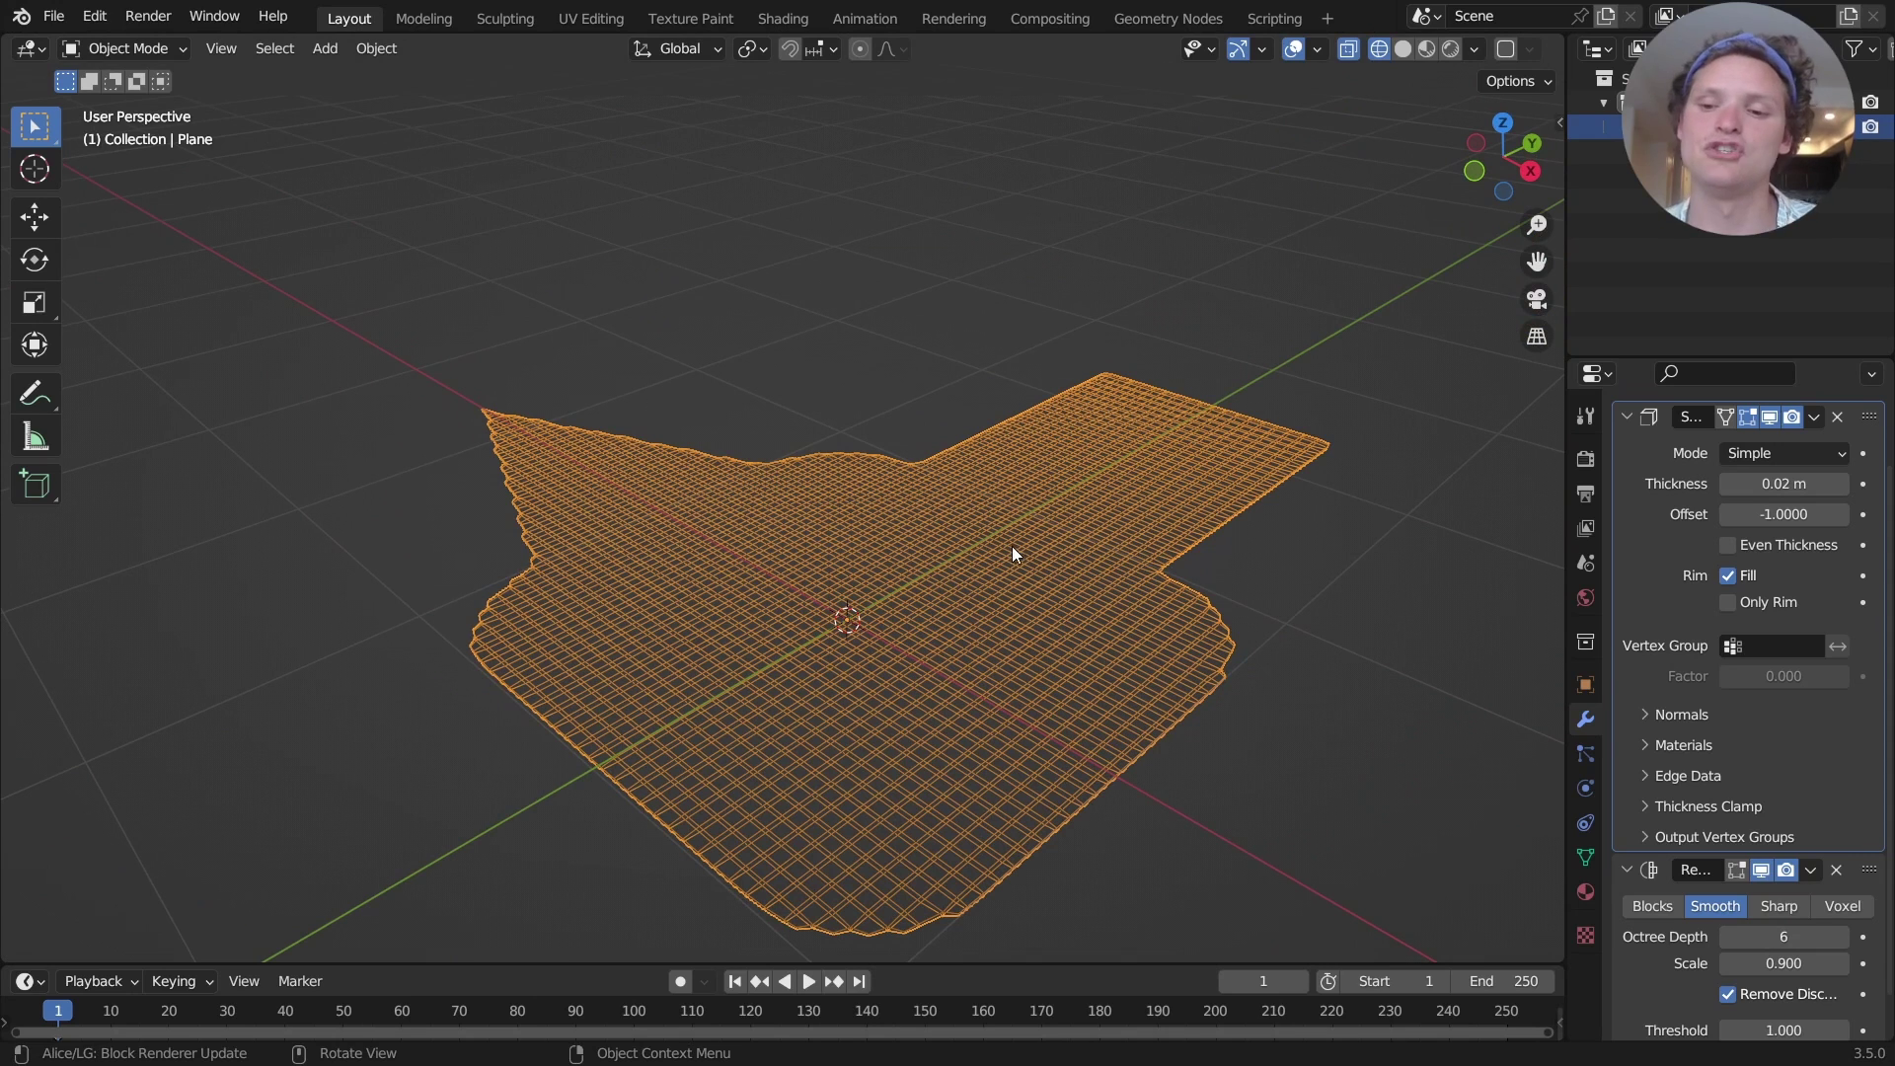
Enable Only Rim on the Solidify modifier and apply both the Solidify and Remesh modifiers
{"action": "left_click", "coordinate": [1733, 600]}
{"action": "left_click", "coordinate": [1733, 600]}
{"action": "left_click", "coordinate": [1729, 602]}
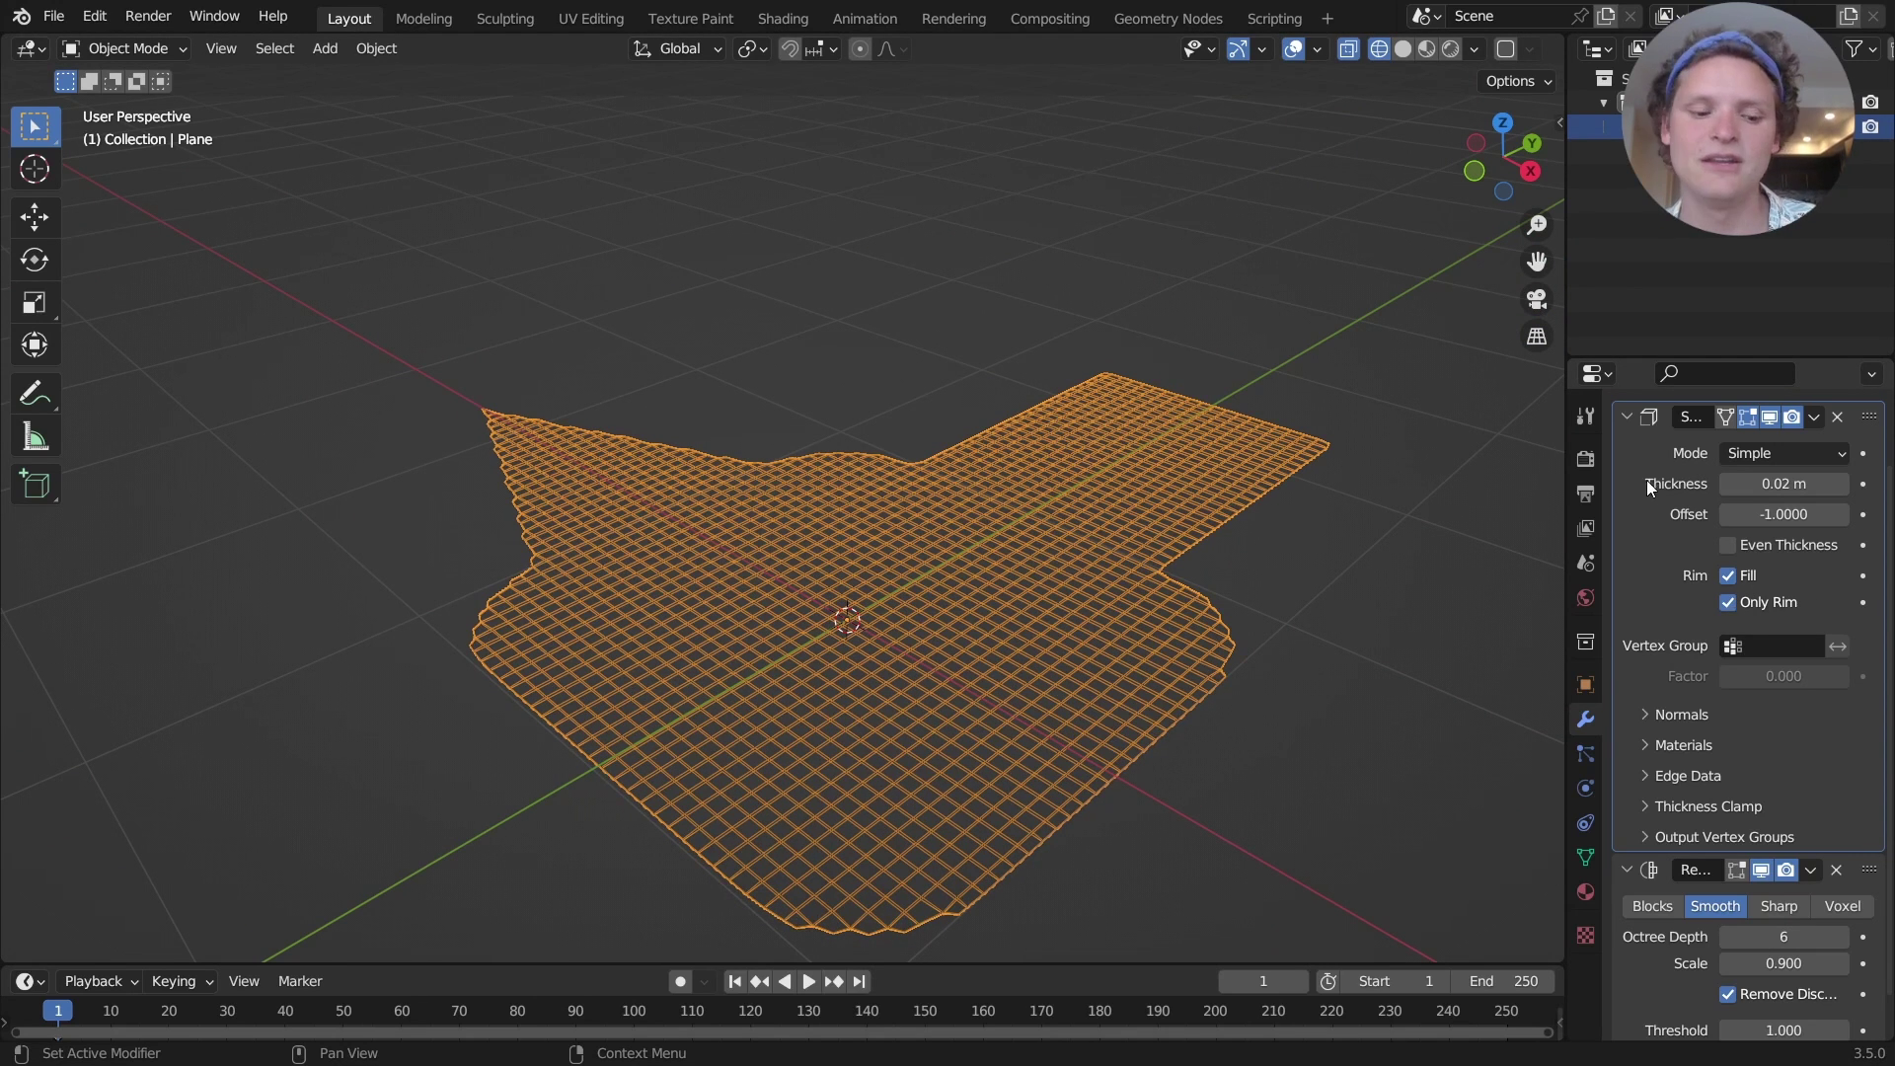
{"action": "key", "text": "ctrl+a"}
{"action": "key", "text": "ctrl+a"}
Merge all the mesh's vertices by distance in Edit Mode, using a merge distance of 0.01 m
{"action": "key", "text": "Tab"}
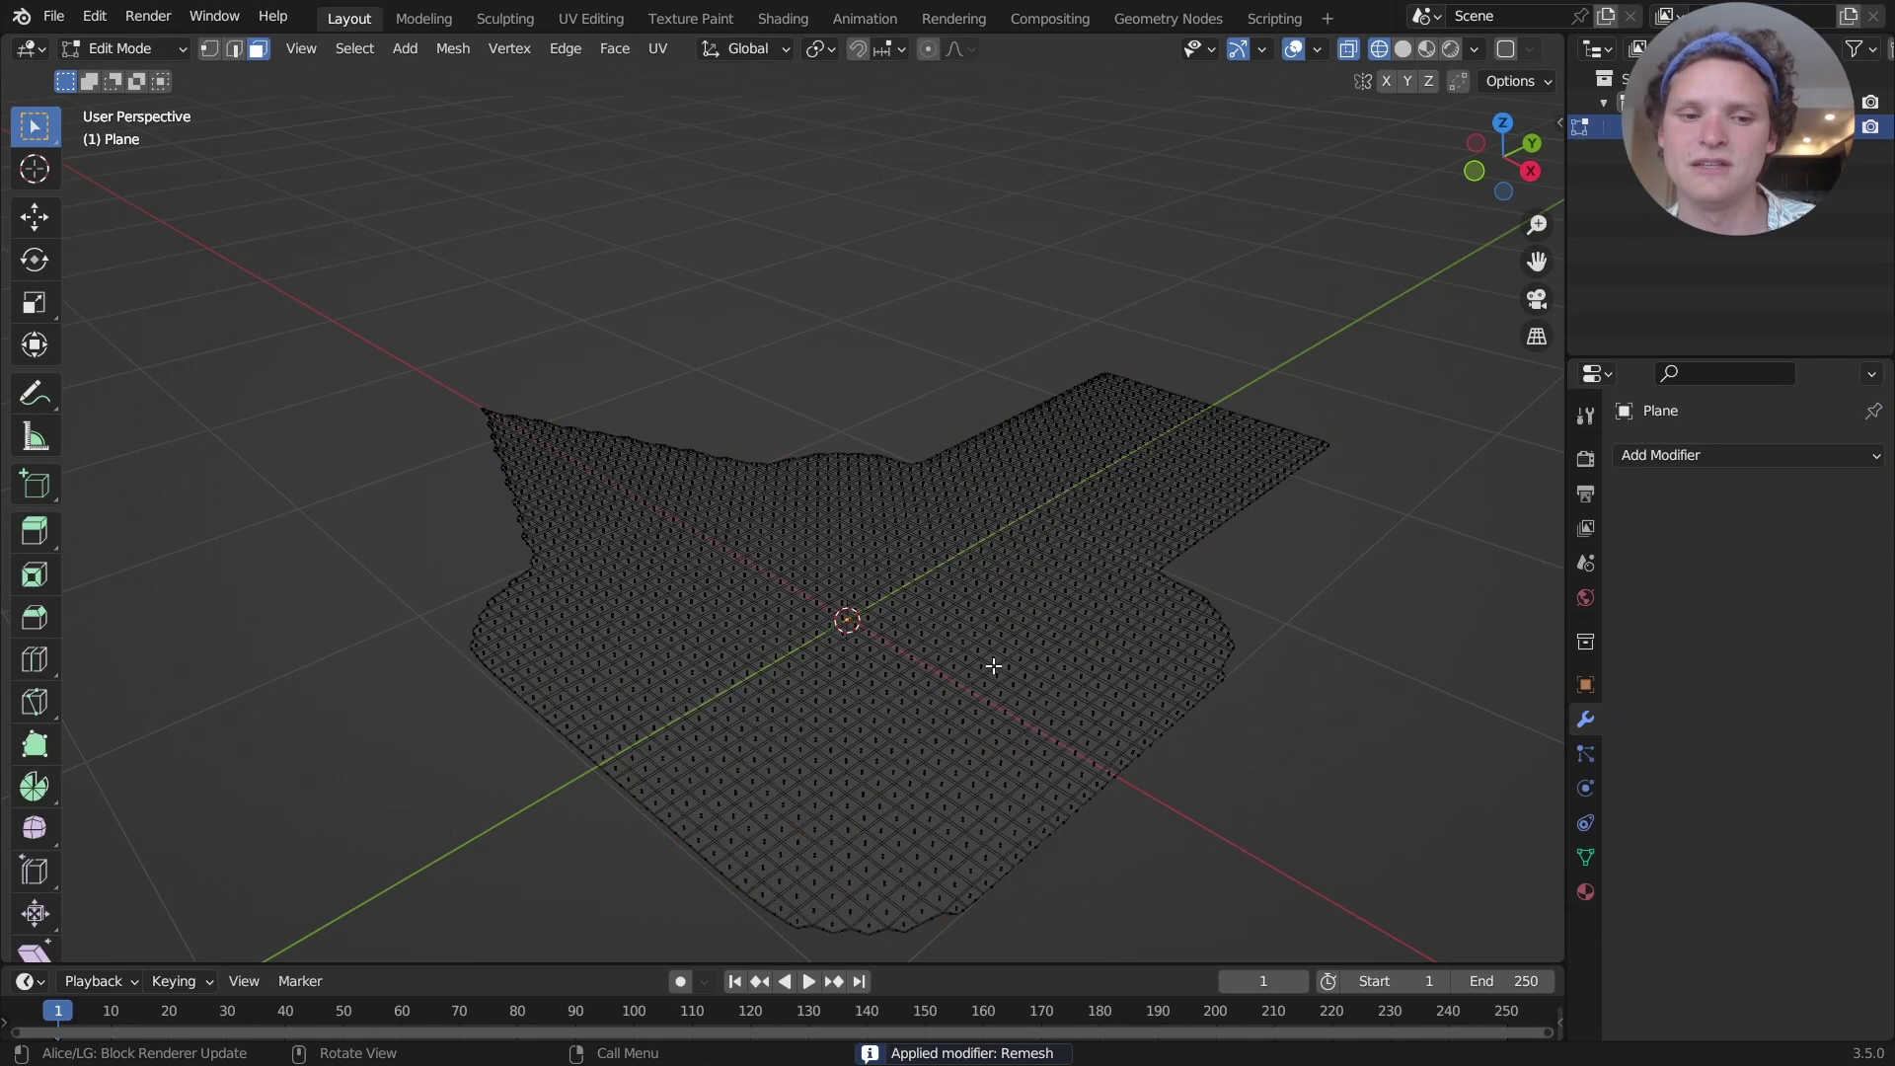
{"action": "middle_click_drag", "start_coordinate": [993, 666], "coordinate": [968, 495], "text": "shift"}
{"action": "key", "text": "a"}
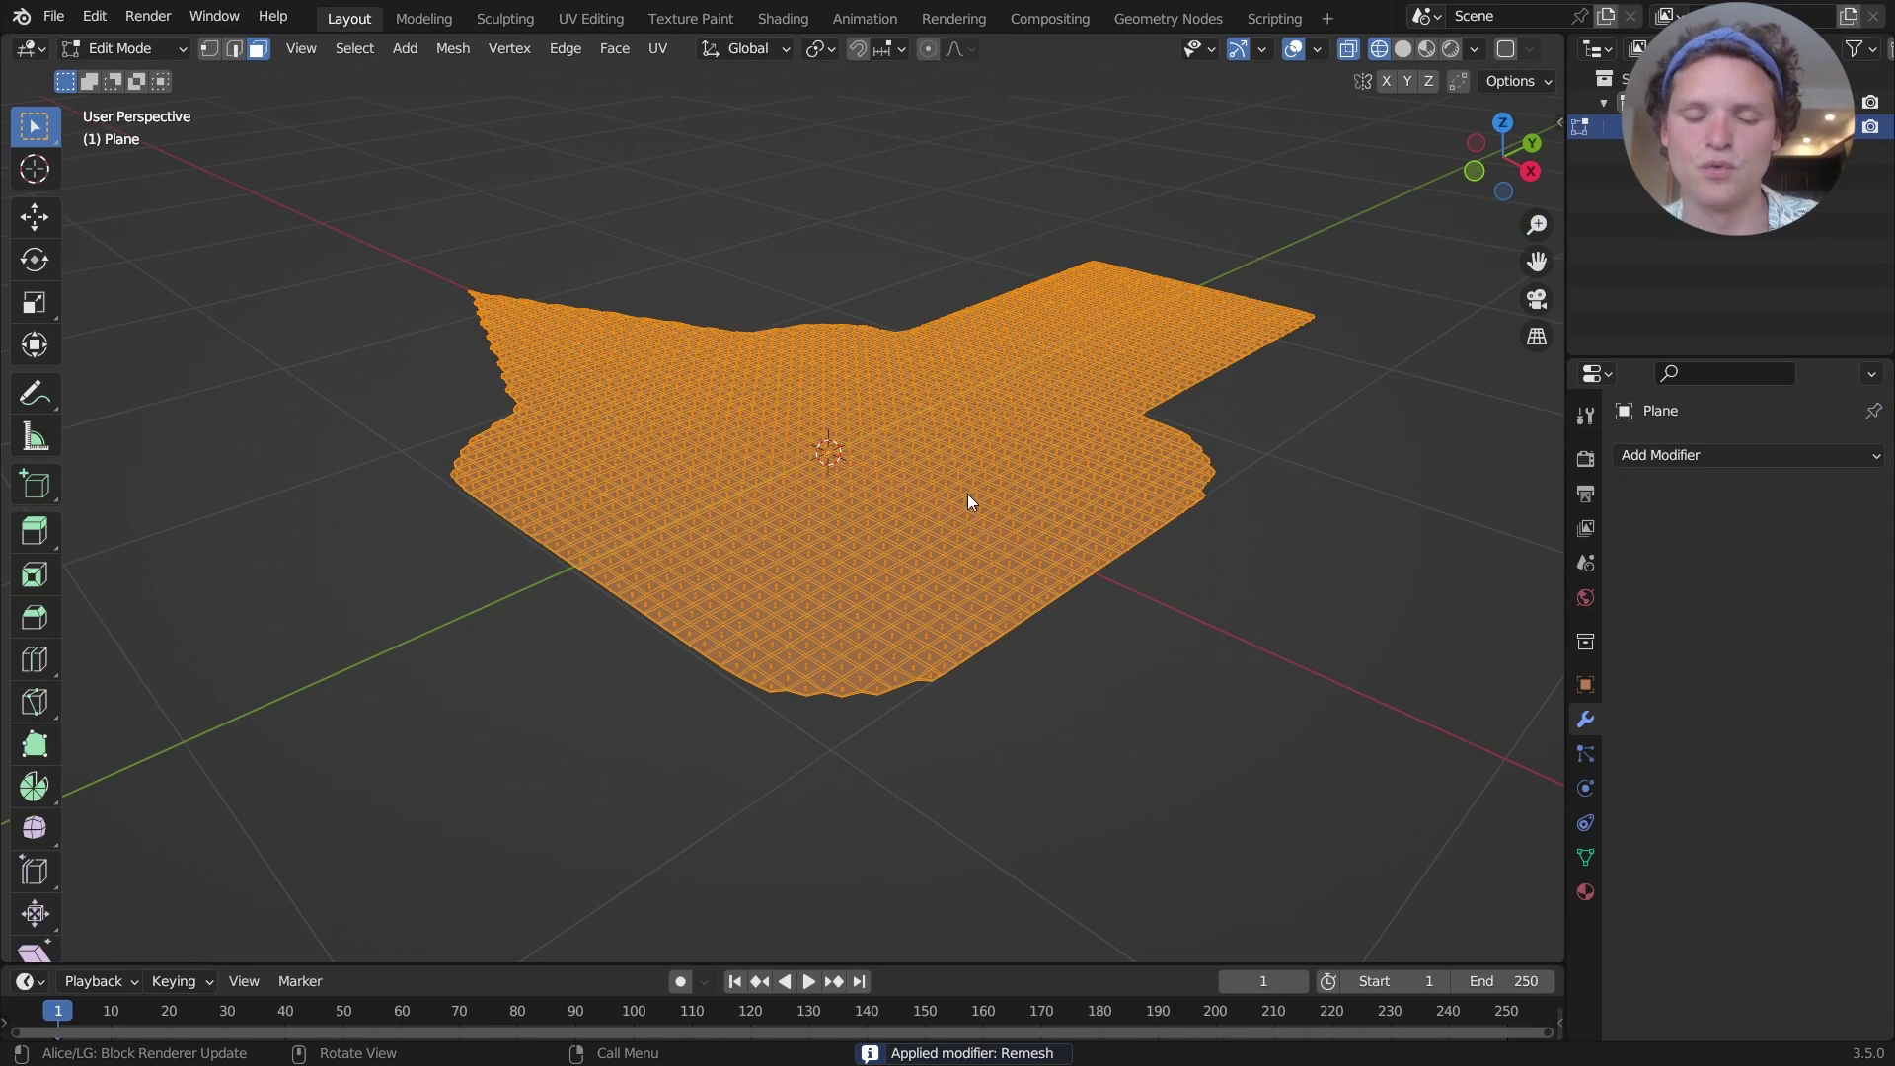
{"action": "key", "text": "F3"}
{"action": "type", "text": "merge by"}
{"action": "key", "text": "Return"}
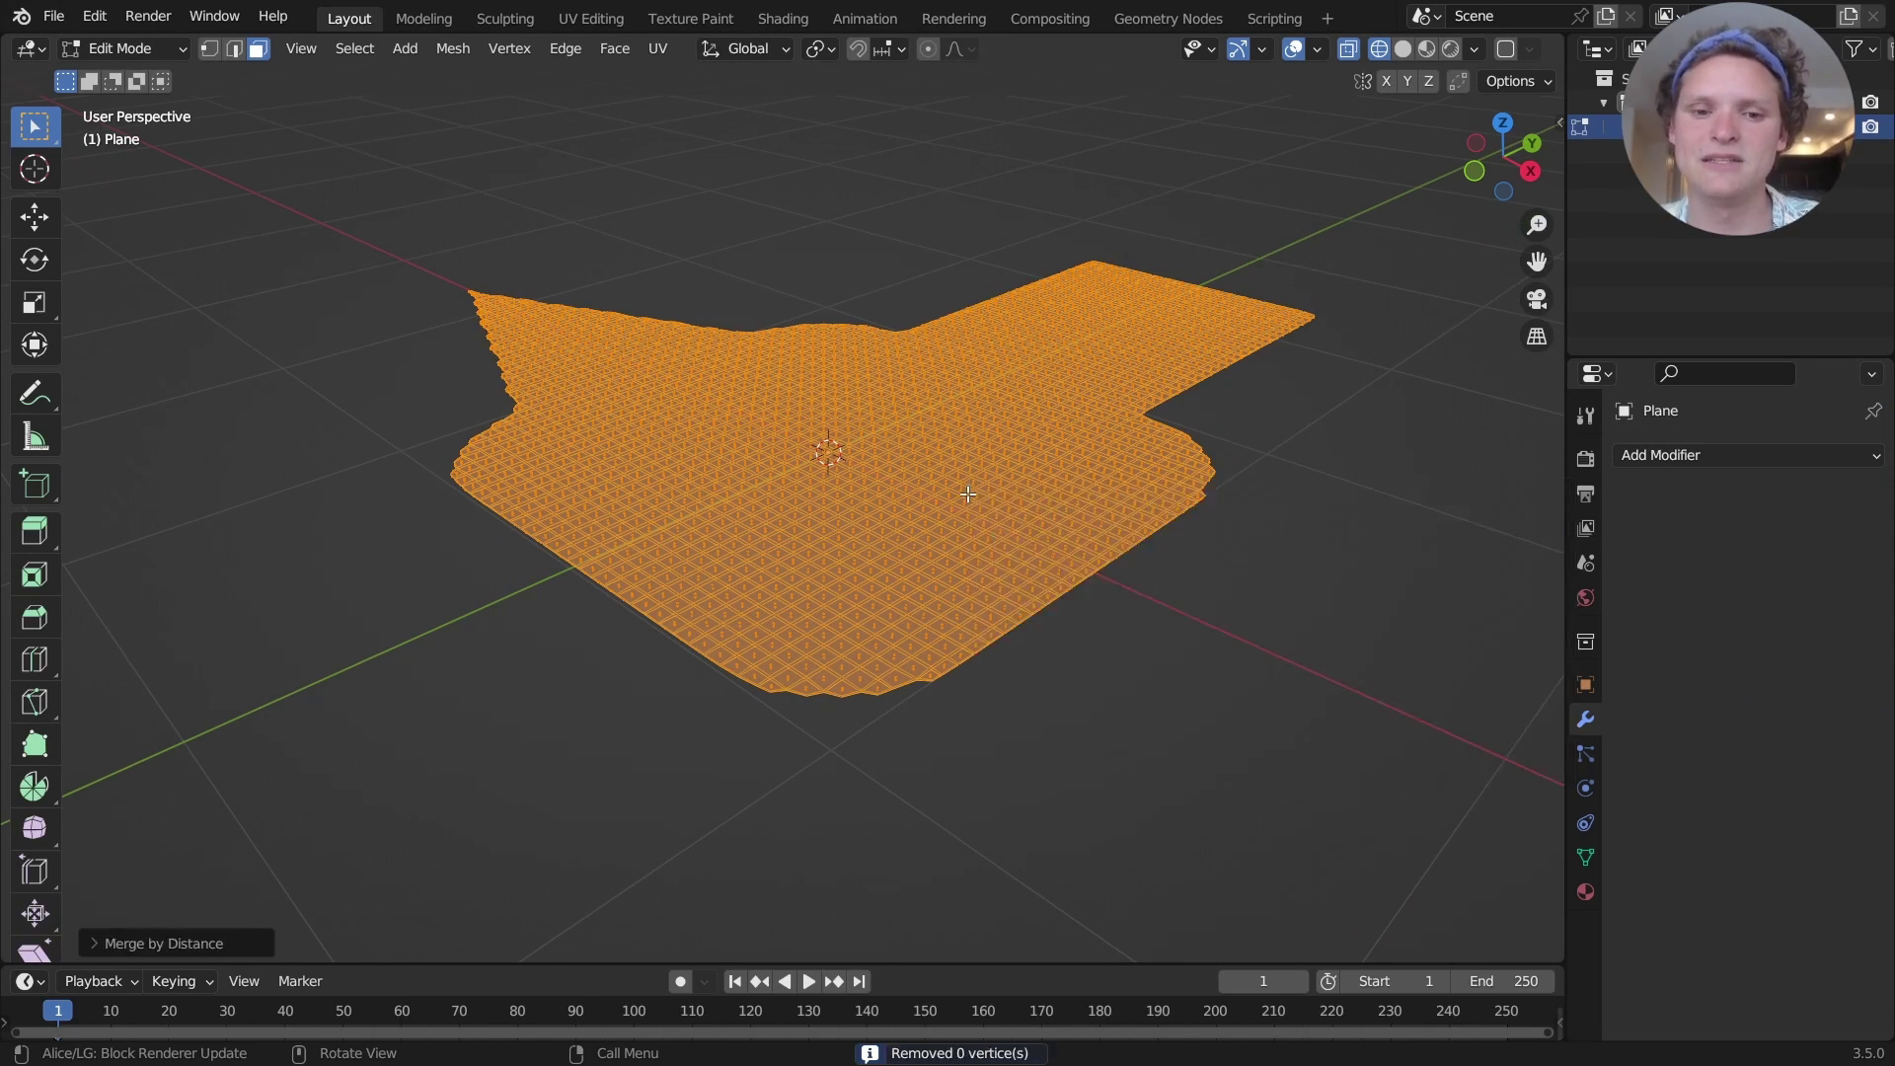
{"action": "left_click", "coordinate": [207, 940]}
{"action": "left_click", "coordinate": [267, 874]}
{"action": "type", "text": "0.01"}
{"action": "key", "text": "Return"}
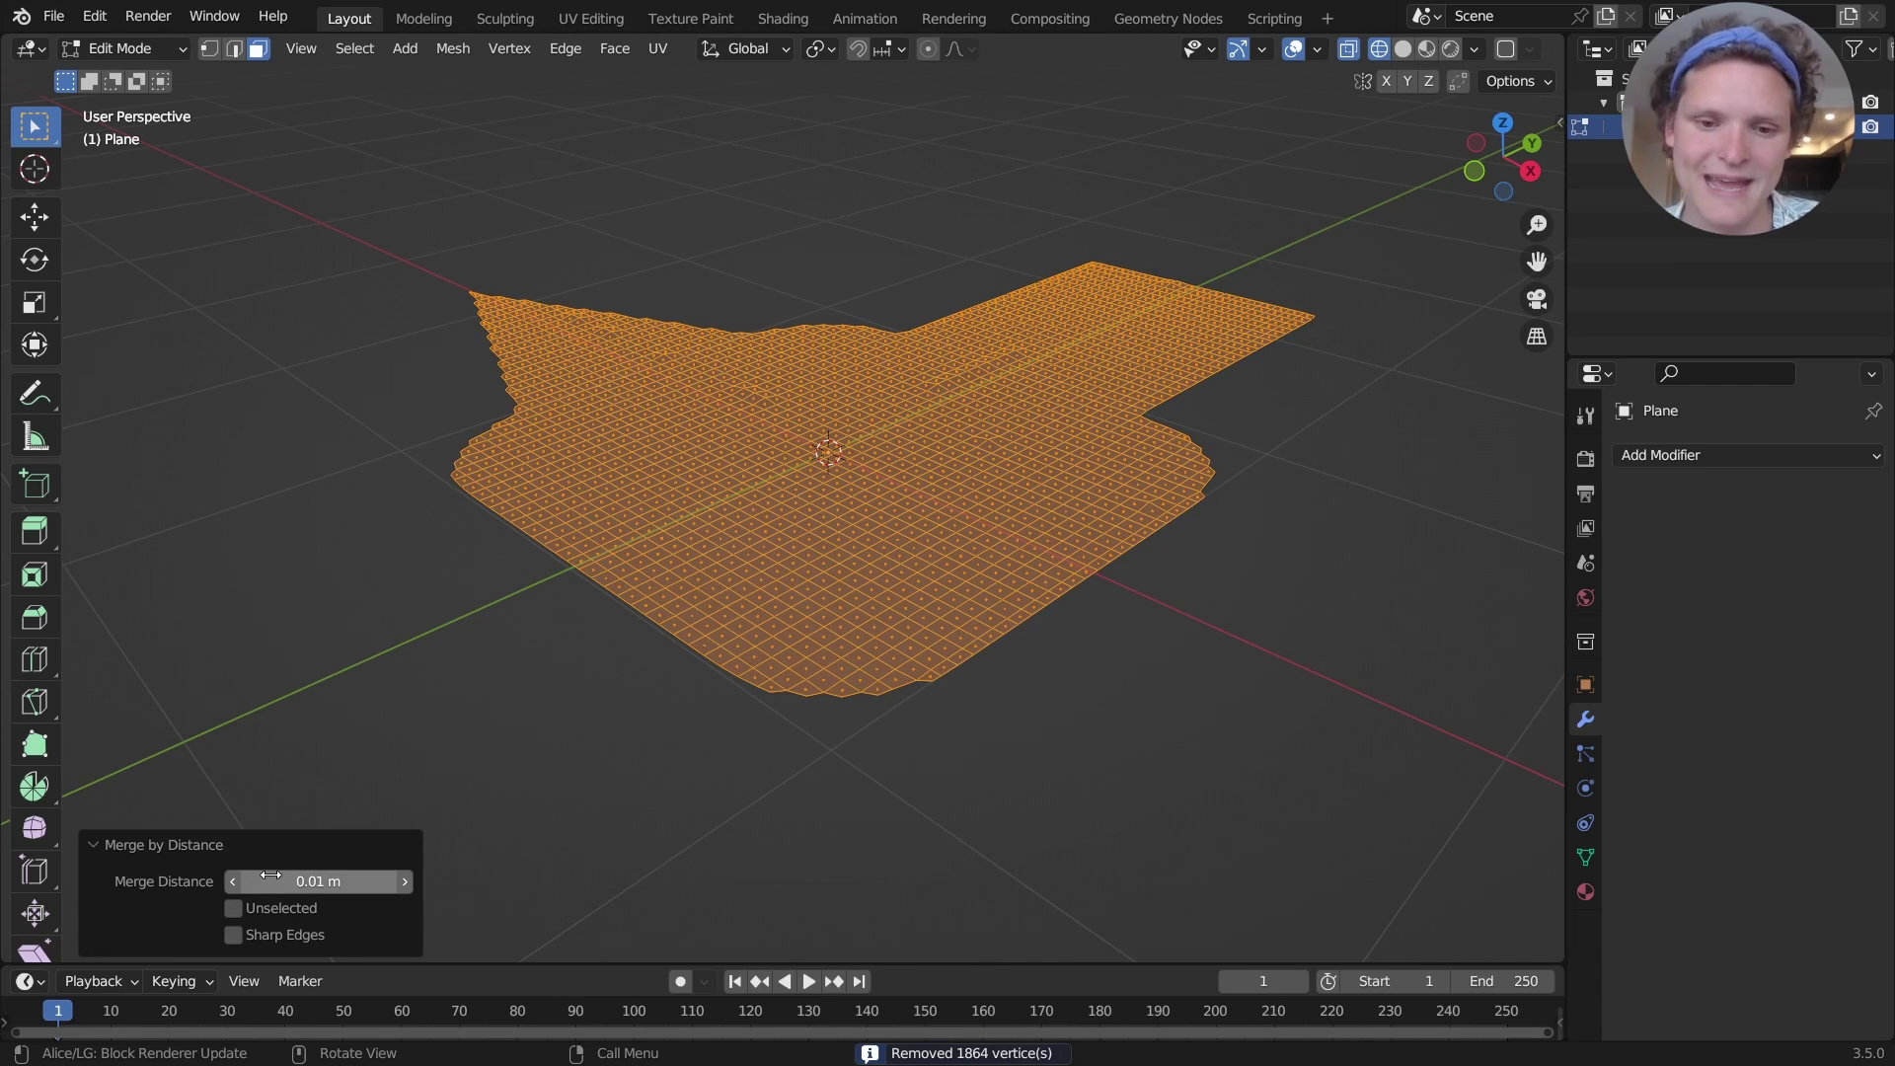
Increase the merge distance to 0.015 m and return to Object Mode
{"action": "scroll", "coordinate": [1010, 365], "scroll_direction": "up", "scroll_amount": 2}
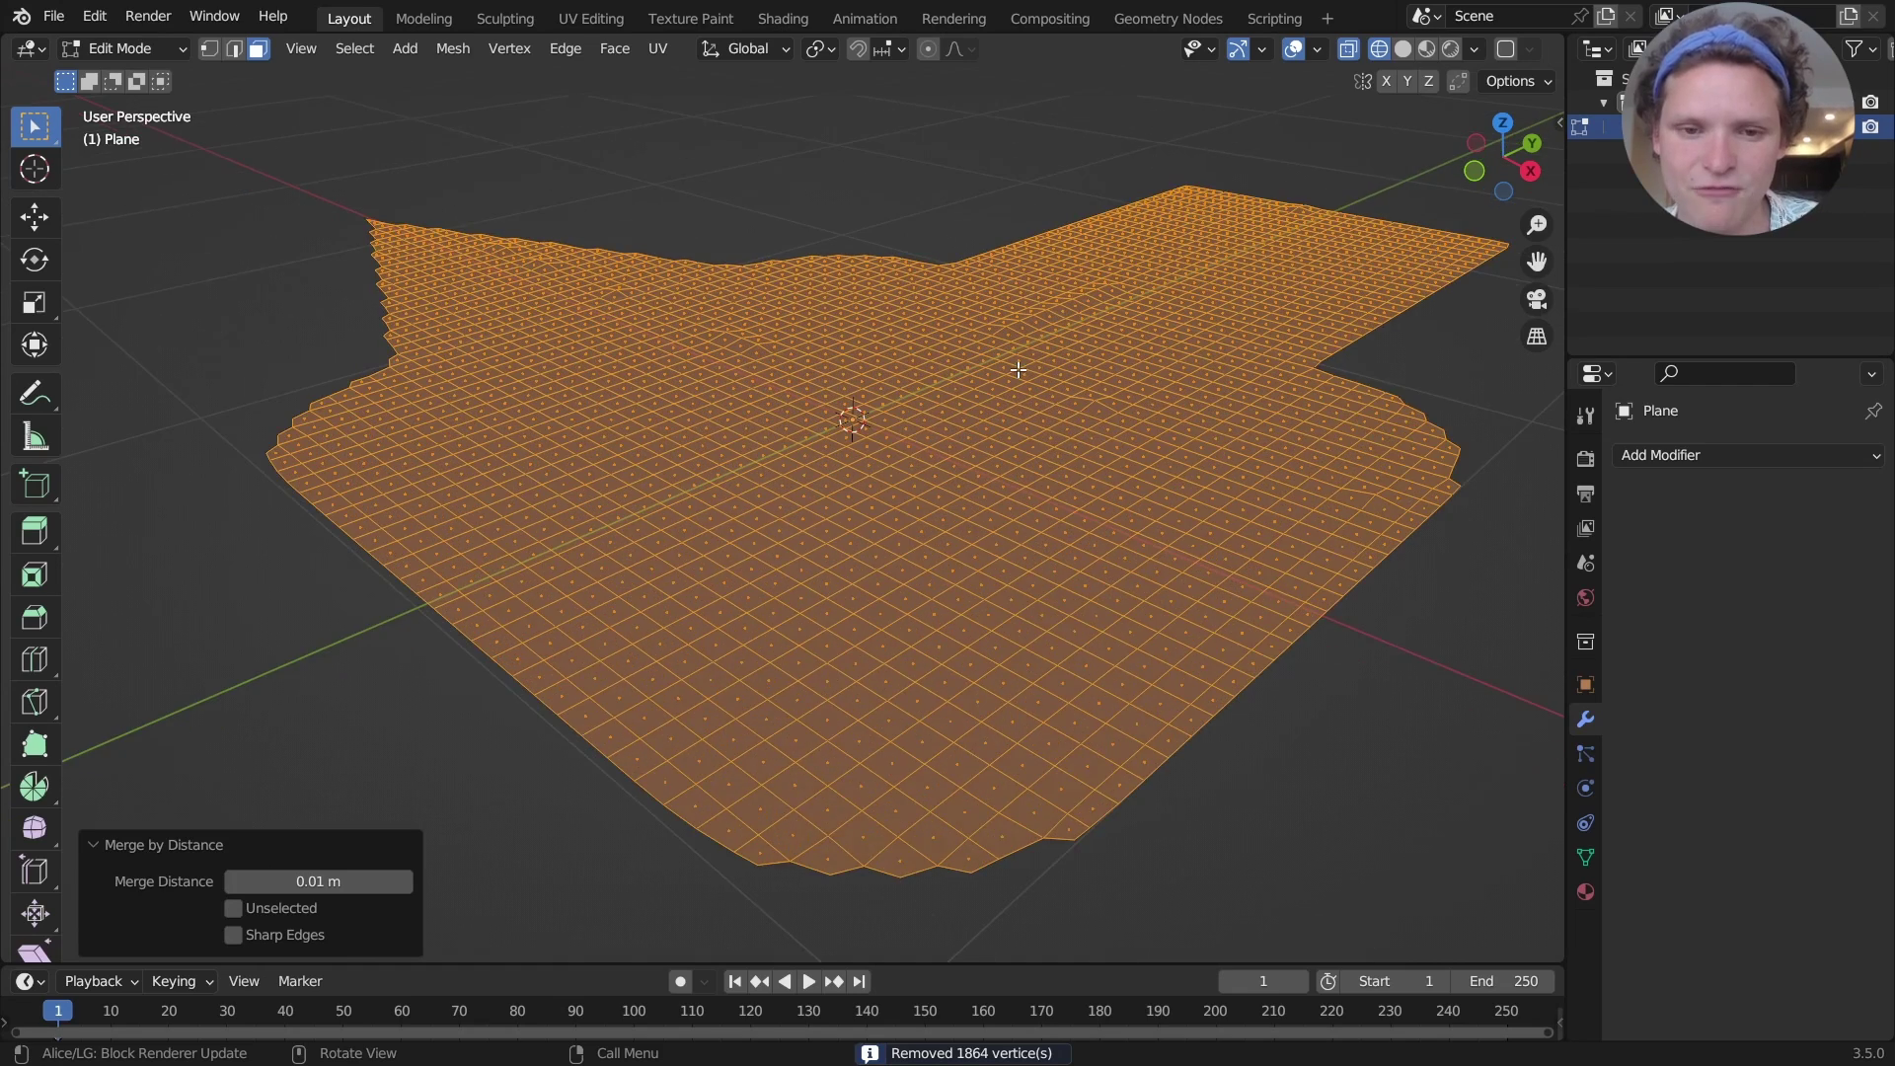
{"action": "middle_click_drag", "start_coordinate": [1018, 370], "coordinate": [1034, 331]}
{"action": "left_click", "coordinate": [346, 880]}
{"action": "type", "text": ".01"}
{"action": "key", "text": "Return"}
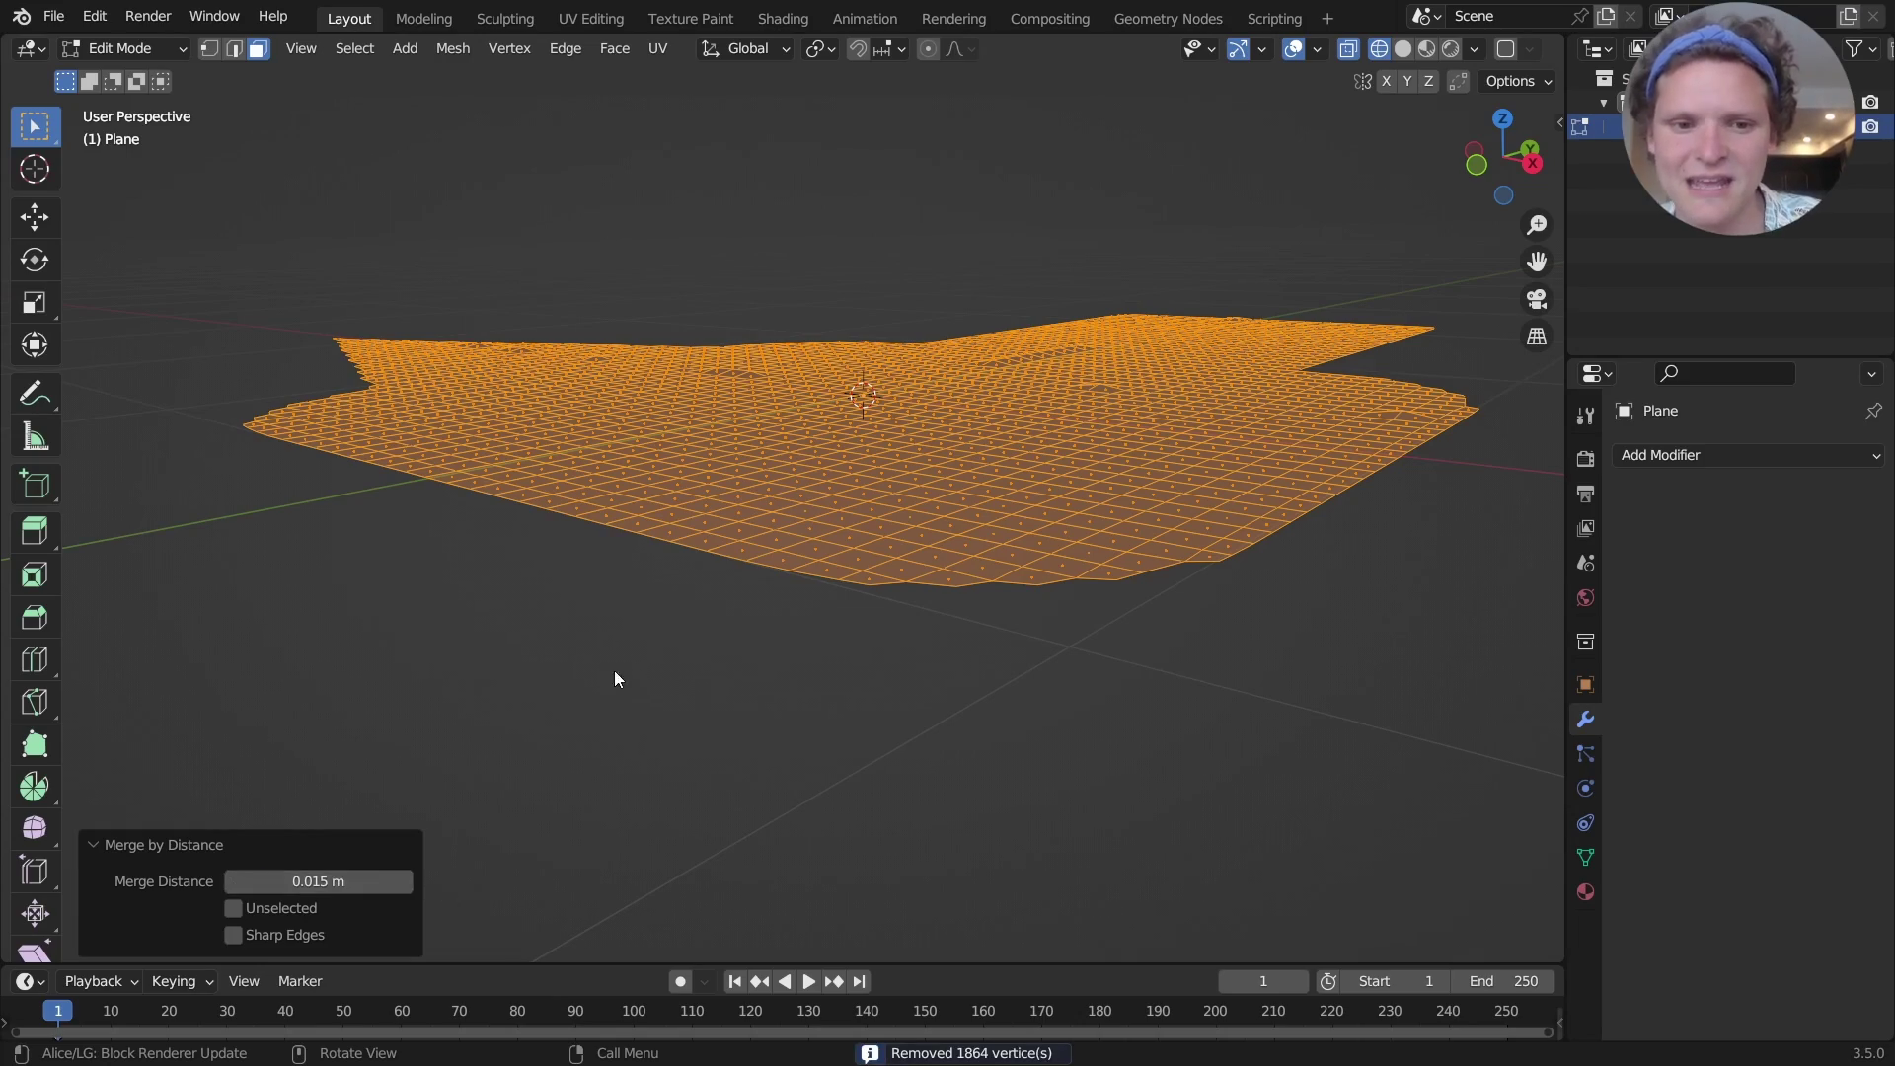
{"action": "key", "text": "Tab"}
{"action": "middle_click_drag", "start_coordinate": [840, 317], "coordinate": [787, 409]}
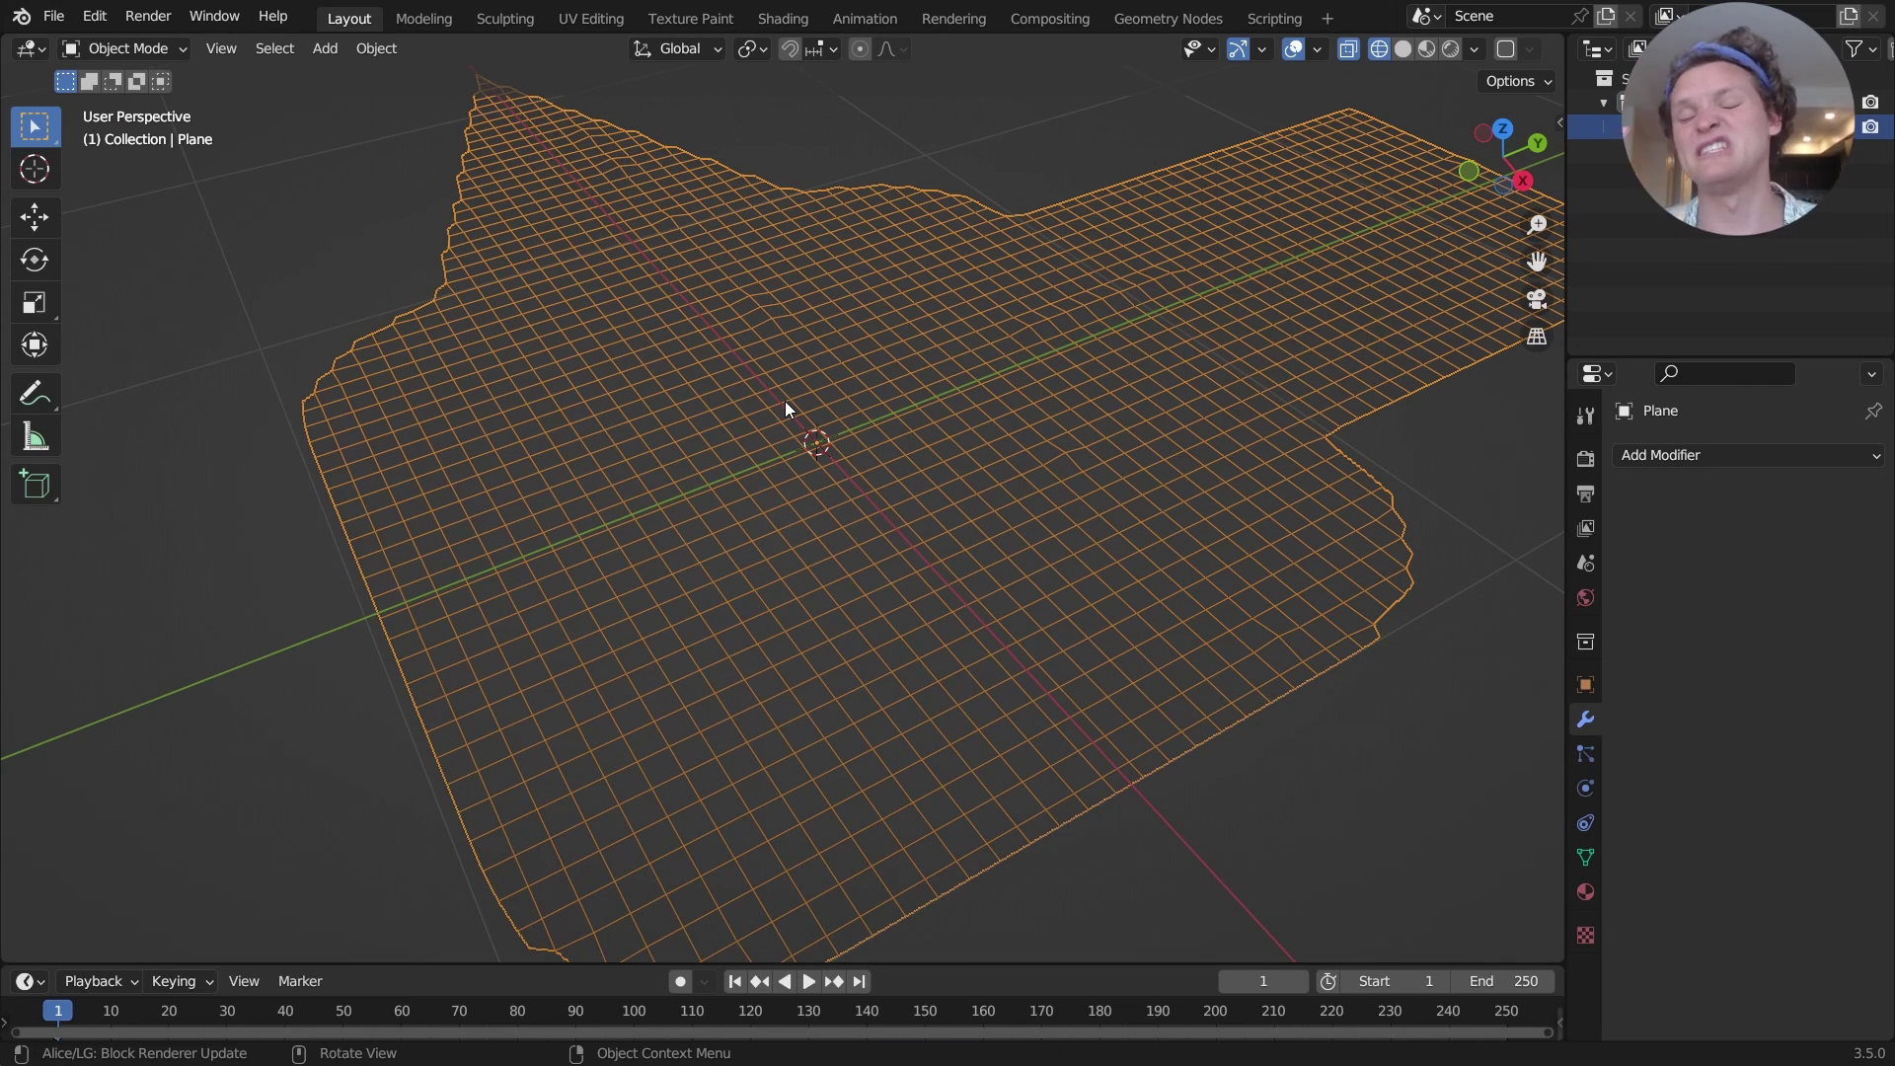
Try to extrude the straight boundary edge crossed by the X axis about 0.94 m along X in Edit Mode, and return to Object Mode
{"action": "scroll", "coordinate": [790, 405], "scroll_direction": "down", "scroll_amount": 5}
{"action": "key", "text": "Tab"}
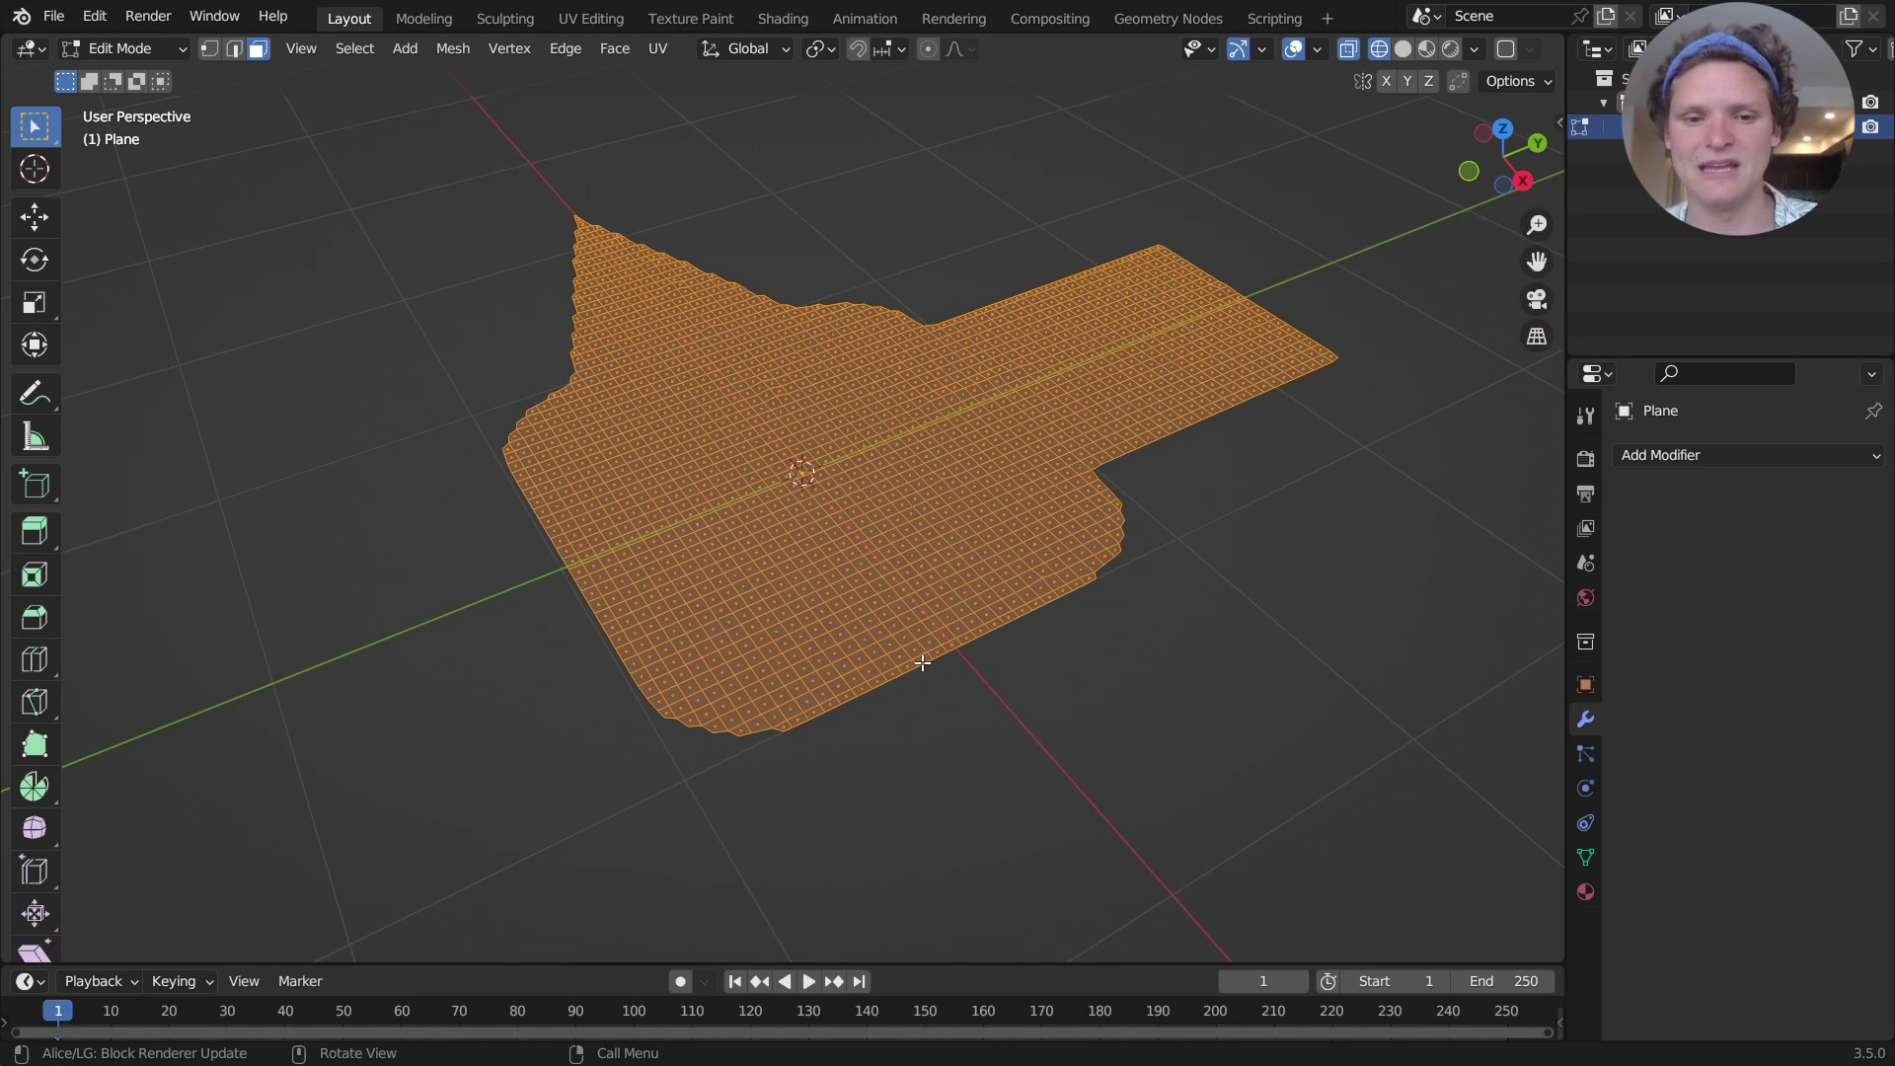
{"action": "key", "text": "2"}
{"action": "key", "text": "alt+a"}
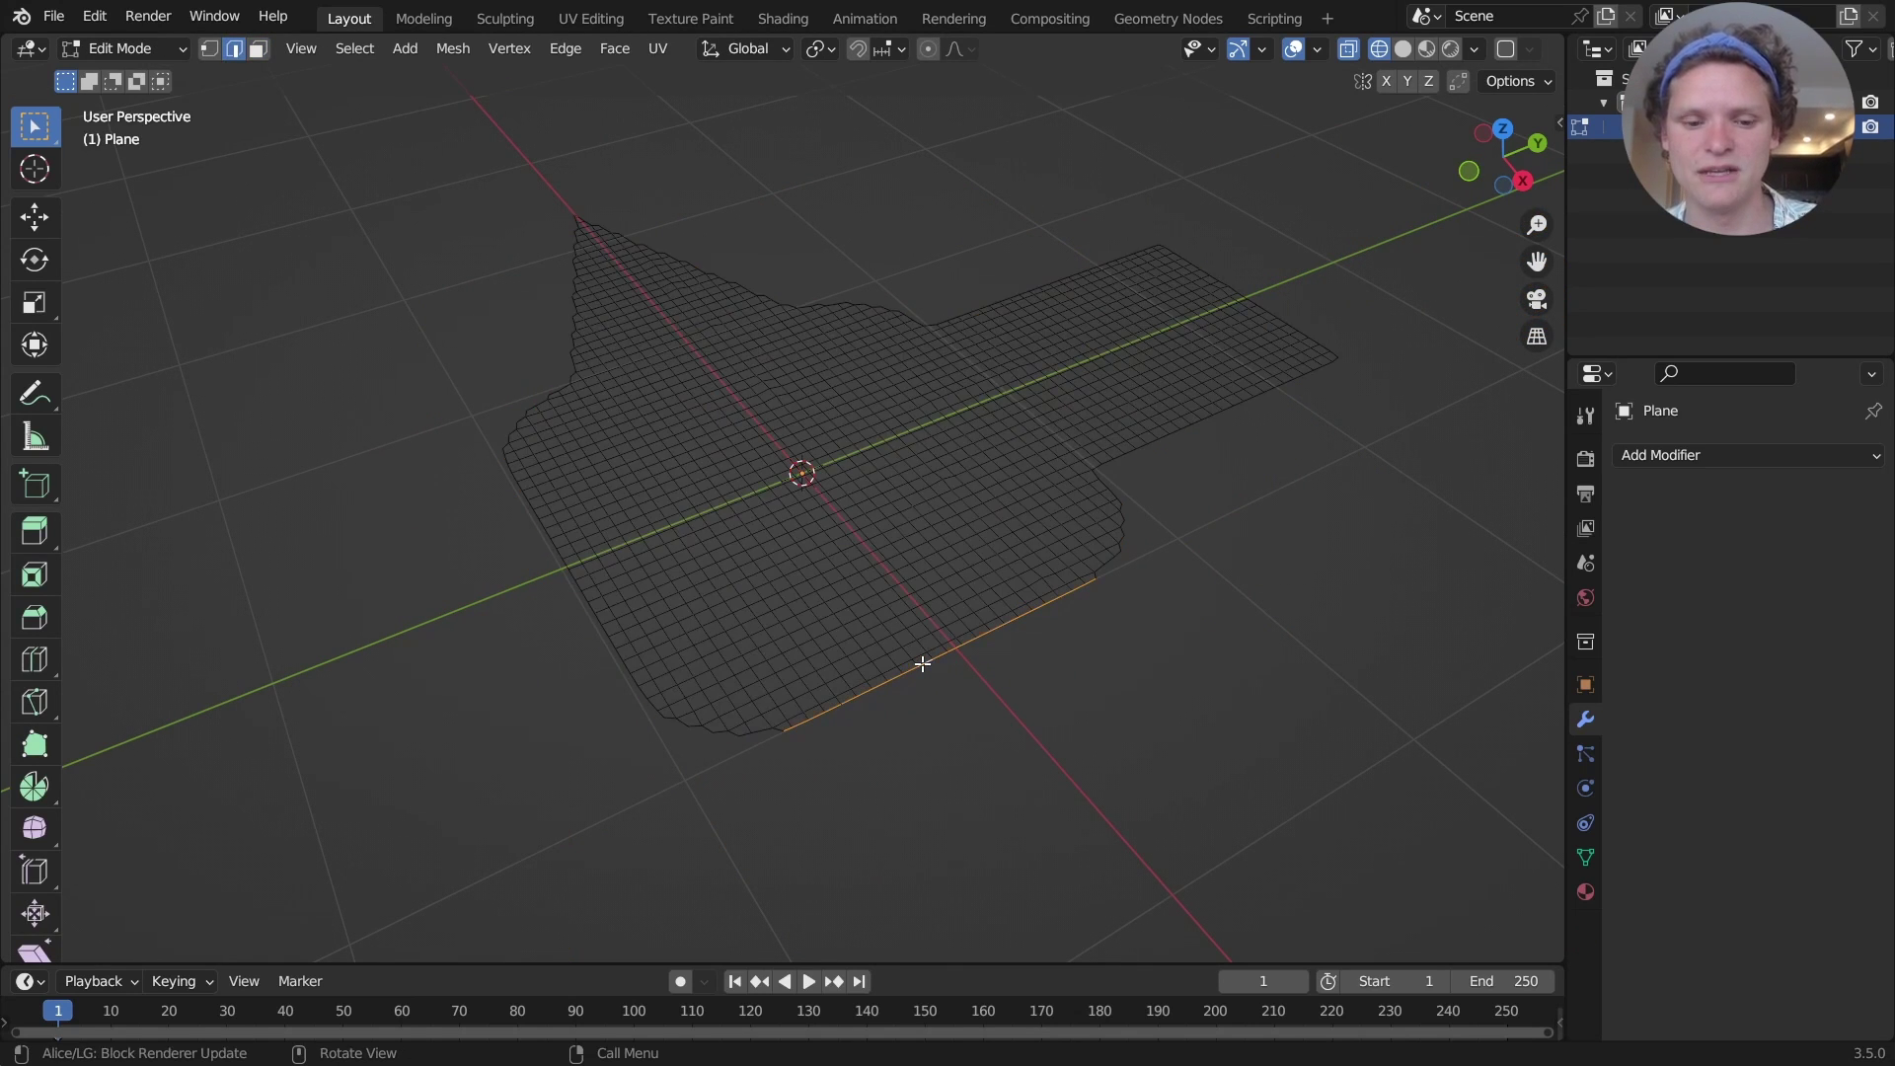
{"action": "left_click", "coordinate": [921, 663], "text": "alt"}
{"action": "key", "text": "g"}
{"action": "key", "text": "x"}
{"action": "left_click", "coordinate": [1202, 823]}
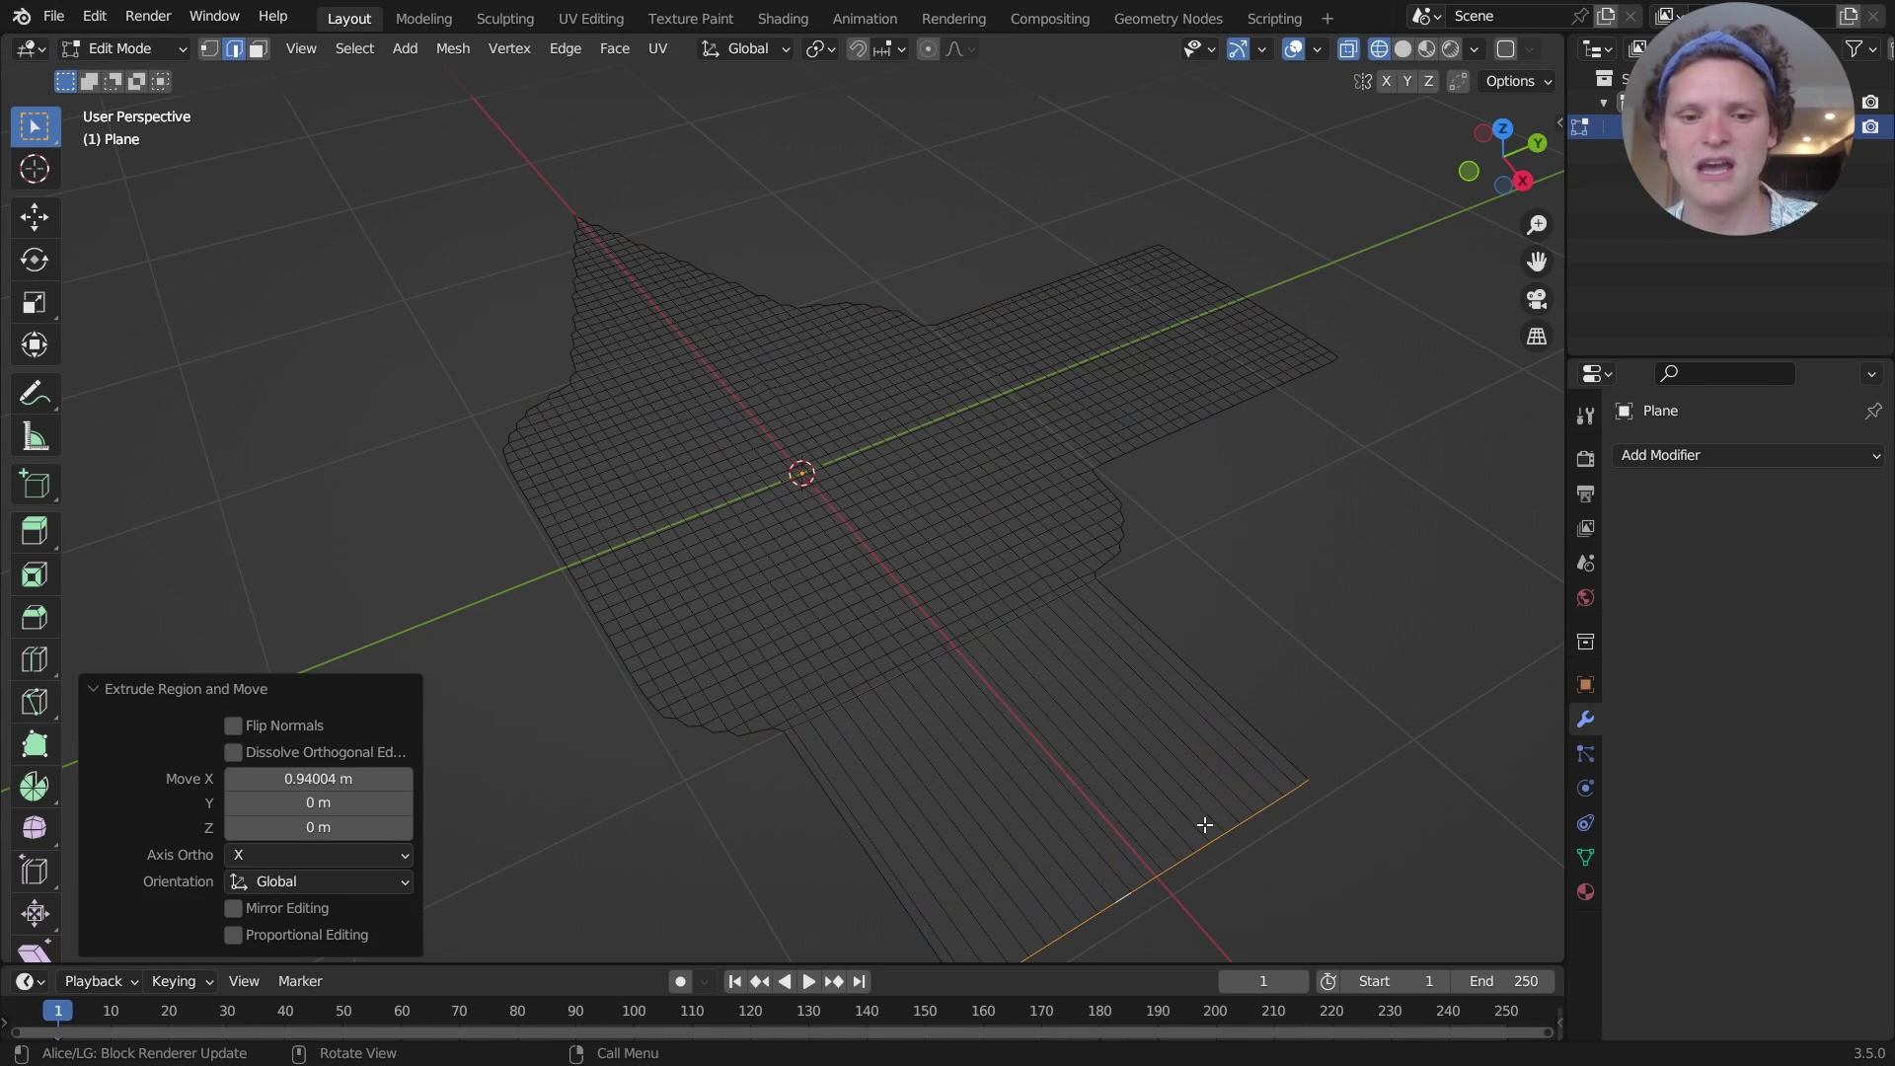
{"action": "key", "text": "Tab"}
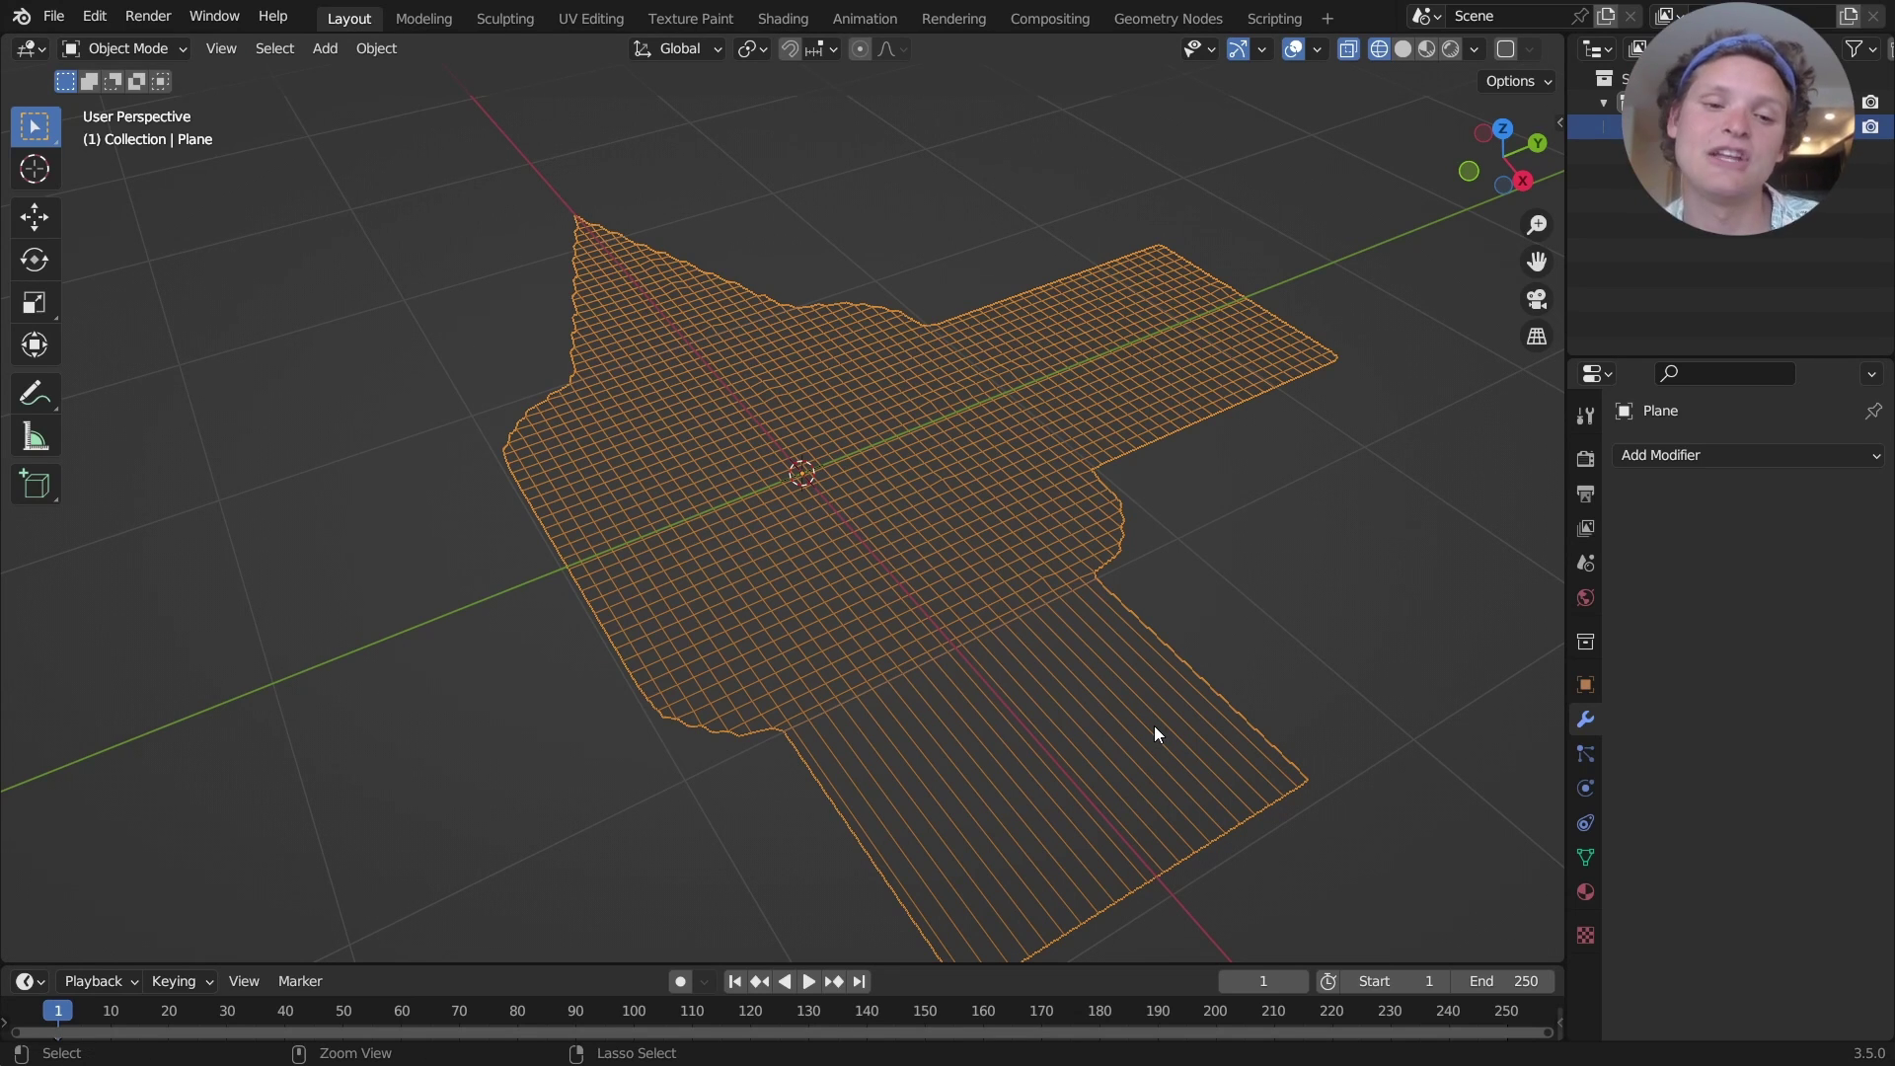
Undo the edits back to the point where the Solidify and Remesh modifiers are not yet applied and Only Rim is enabled
{"action": "key", "text": "ctrl+z"}
{"action": "key", "text": "ctrl+z"}
{"action": "key", "text": "ctrl+z"}
{"action": "key", "text": "ctrl+z"}
{"action": "key", "text": "ctrl+z"}
{"action": "key", "text": "ctrl+z"}
{"action": "key", "text": "ctrl+z"}
{"action": "key", "text": "ctrl+z"}
{"action": "key", "text": "ctrl+z"}
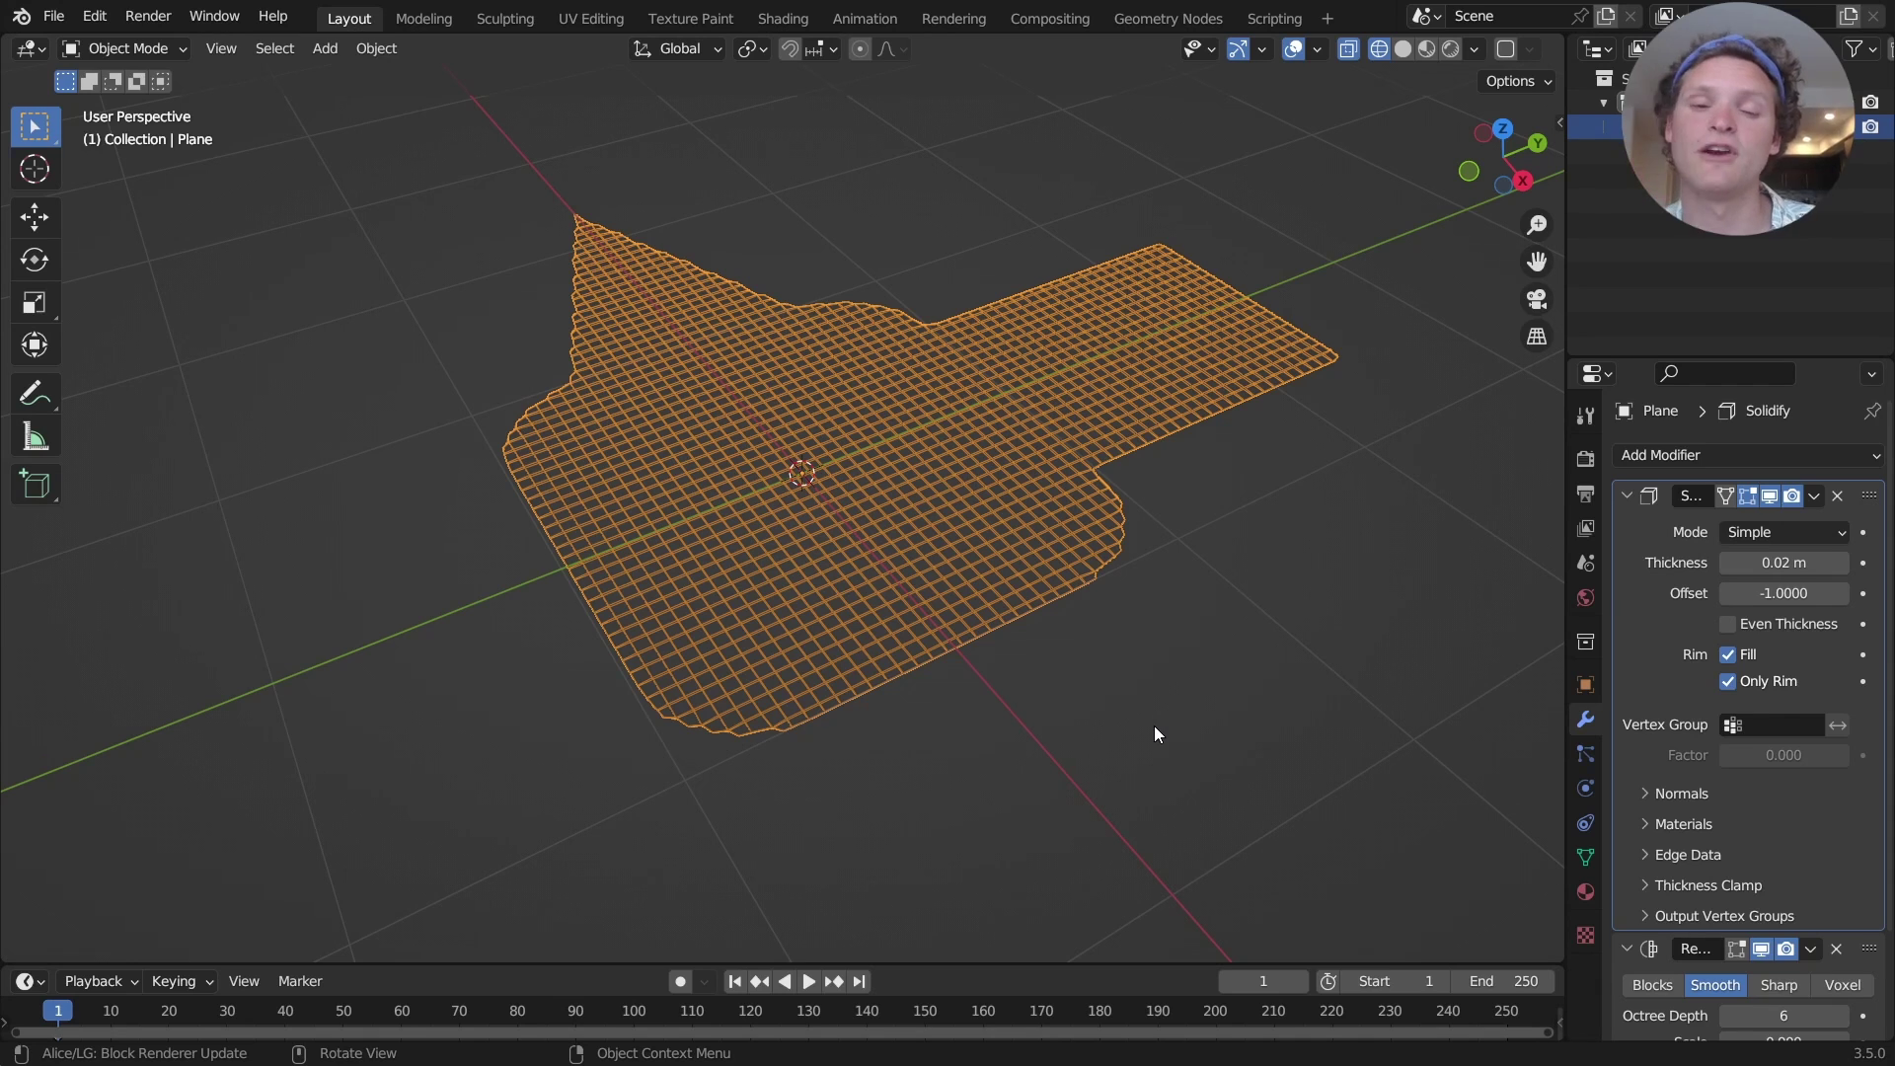
{"action": "key", "text": "ctrl+z"}
{"action": "key", "text": "ctrl+shift+z"}
Collapse the Solidify and Remesh settings and add a Geometry Nodes modifier with a new node group below them
{"action": "left_click", "coordinate": [1628, 495]}
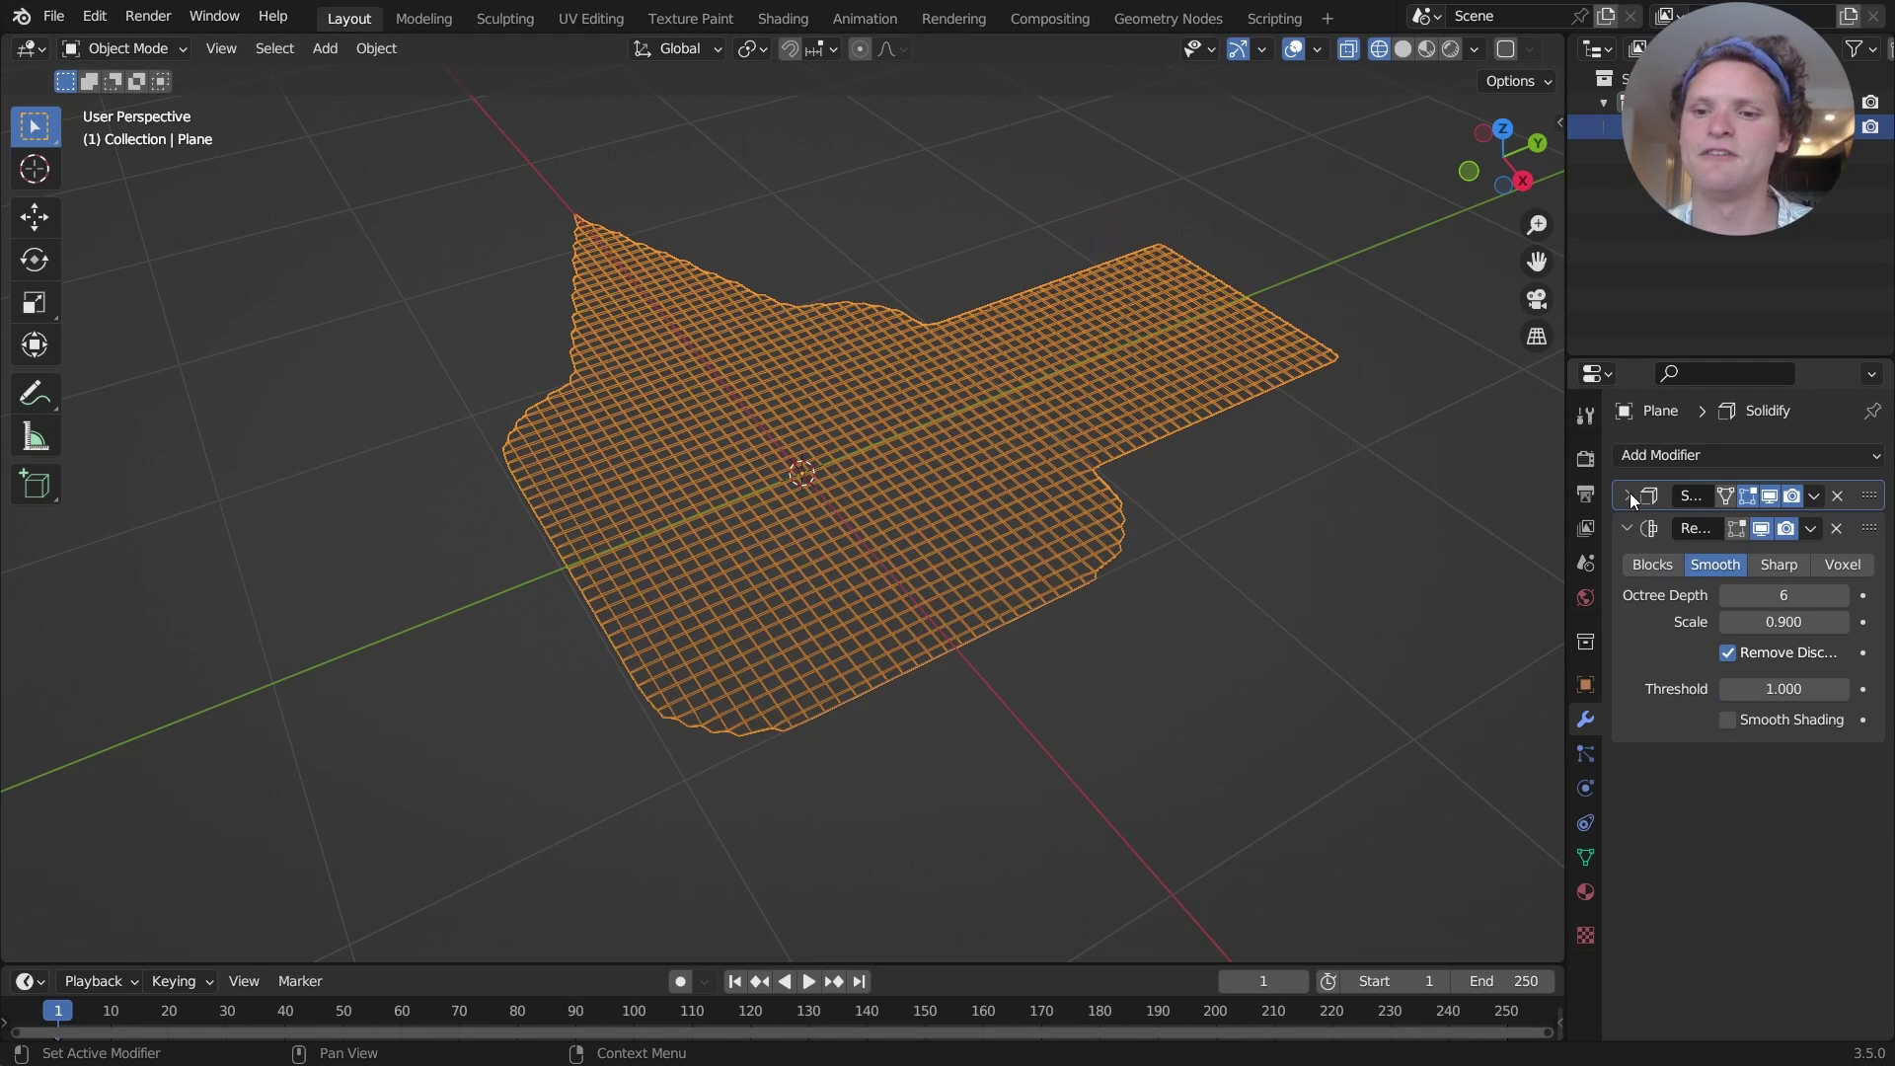
{"action": "left_click", "coordinate": [1630, 523]}
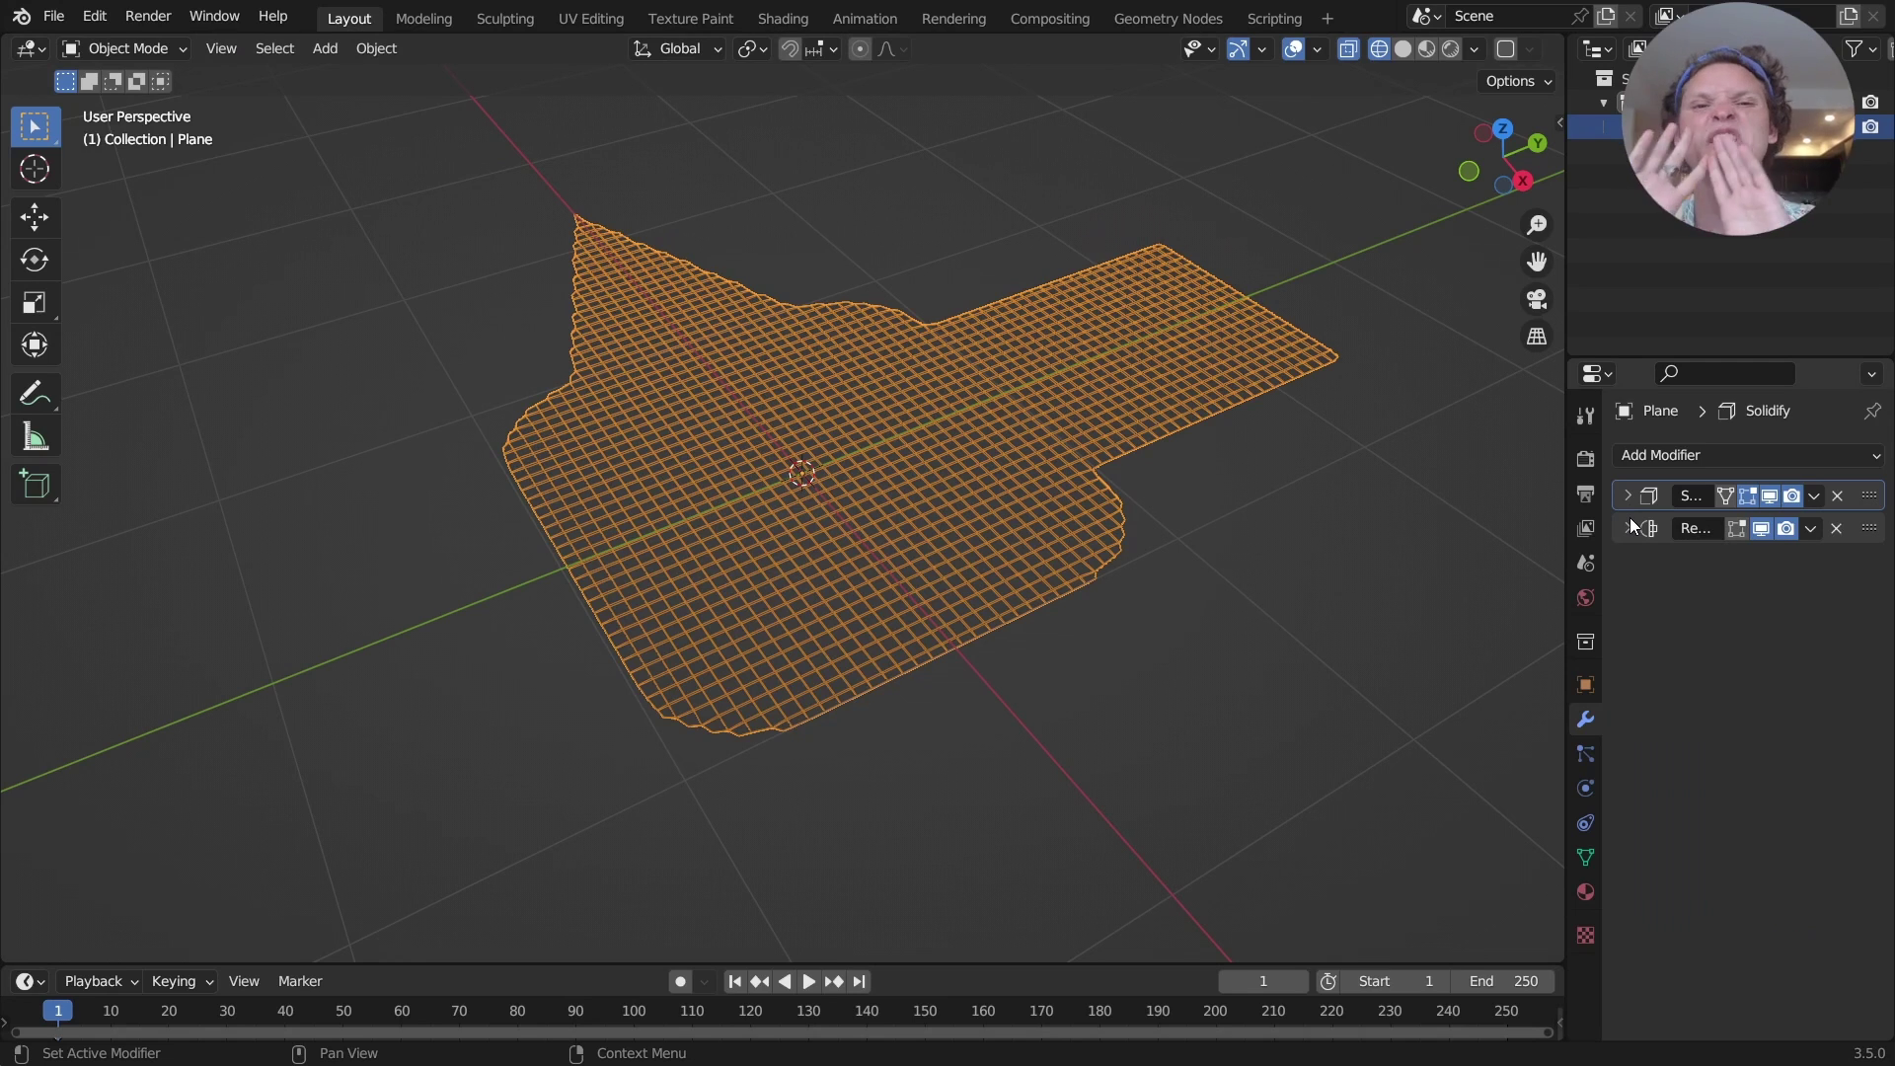
{"action": "left_click", "coordinate": [1698, 449]}
{"action": "left_click", "coordinate": [1406, 683]}
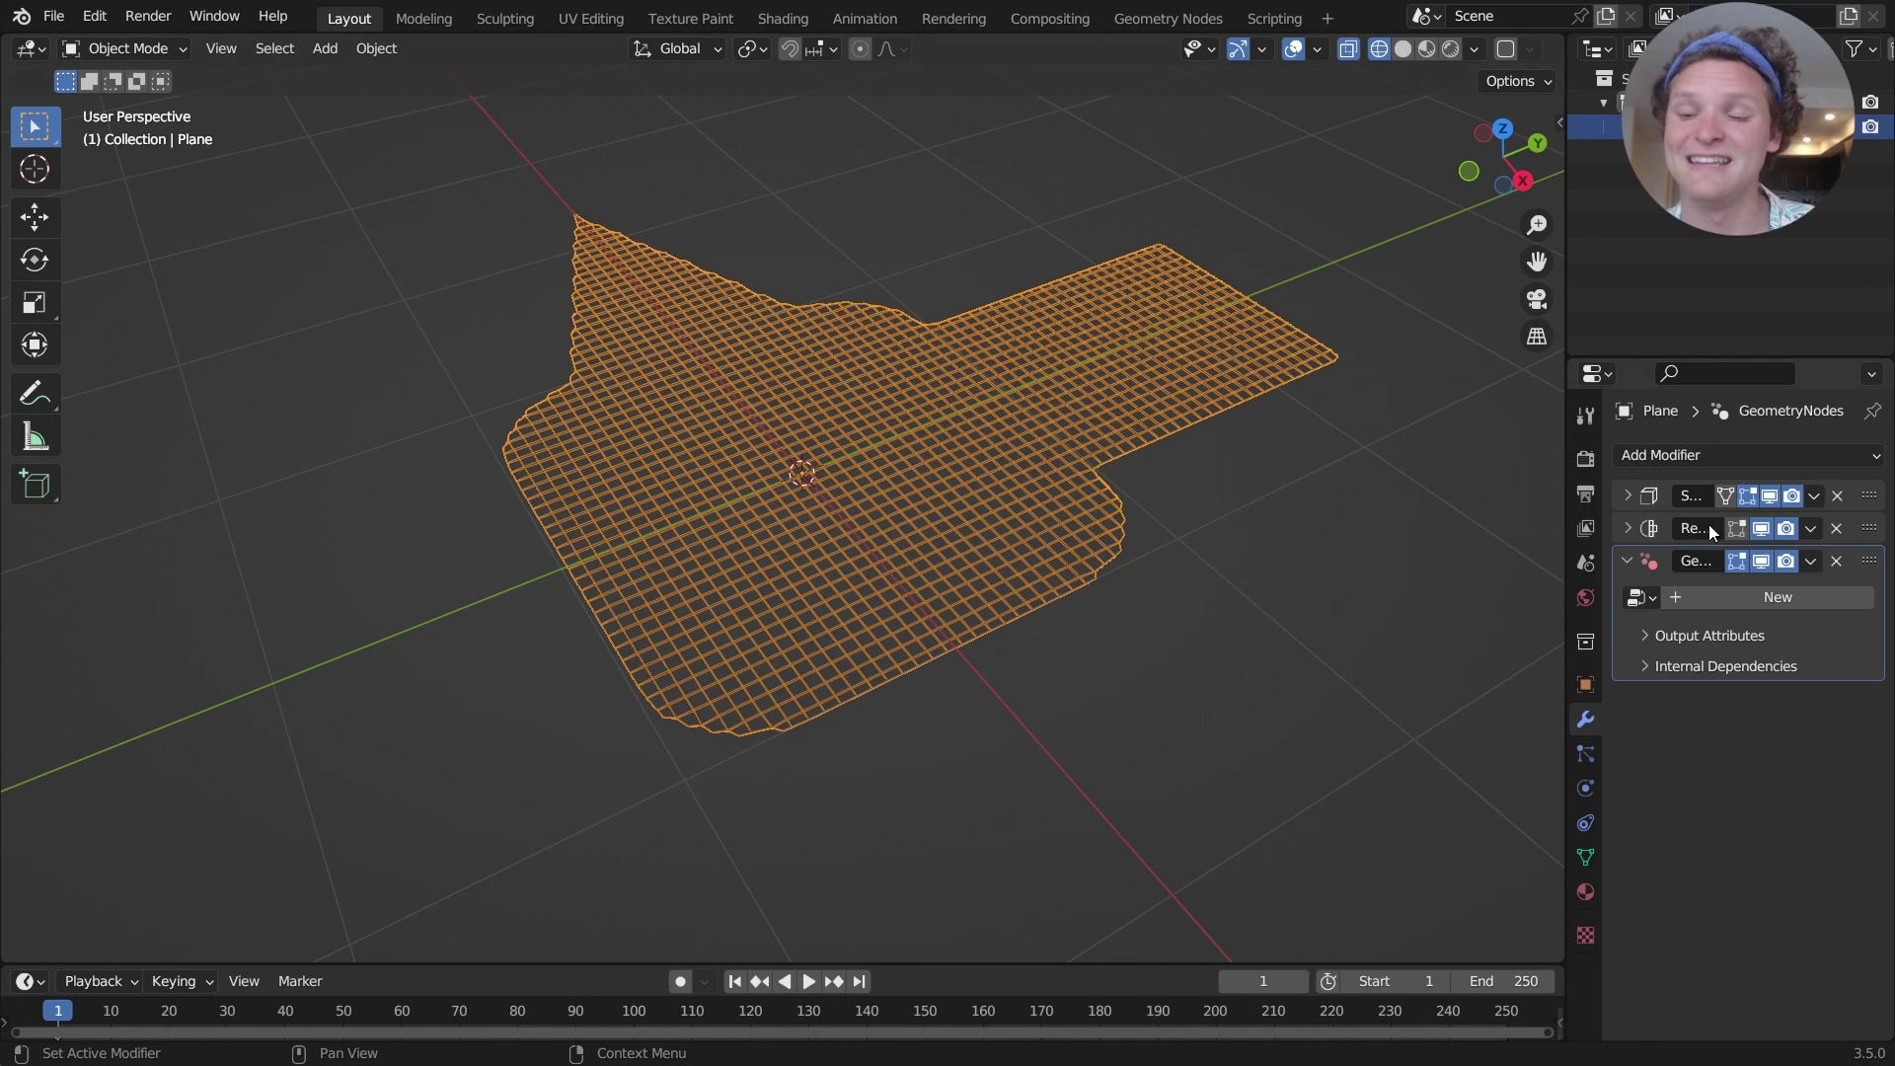
{"action": "left_click", "coordinate": [1744, 596]}
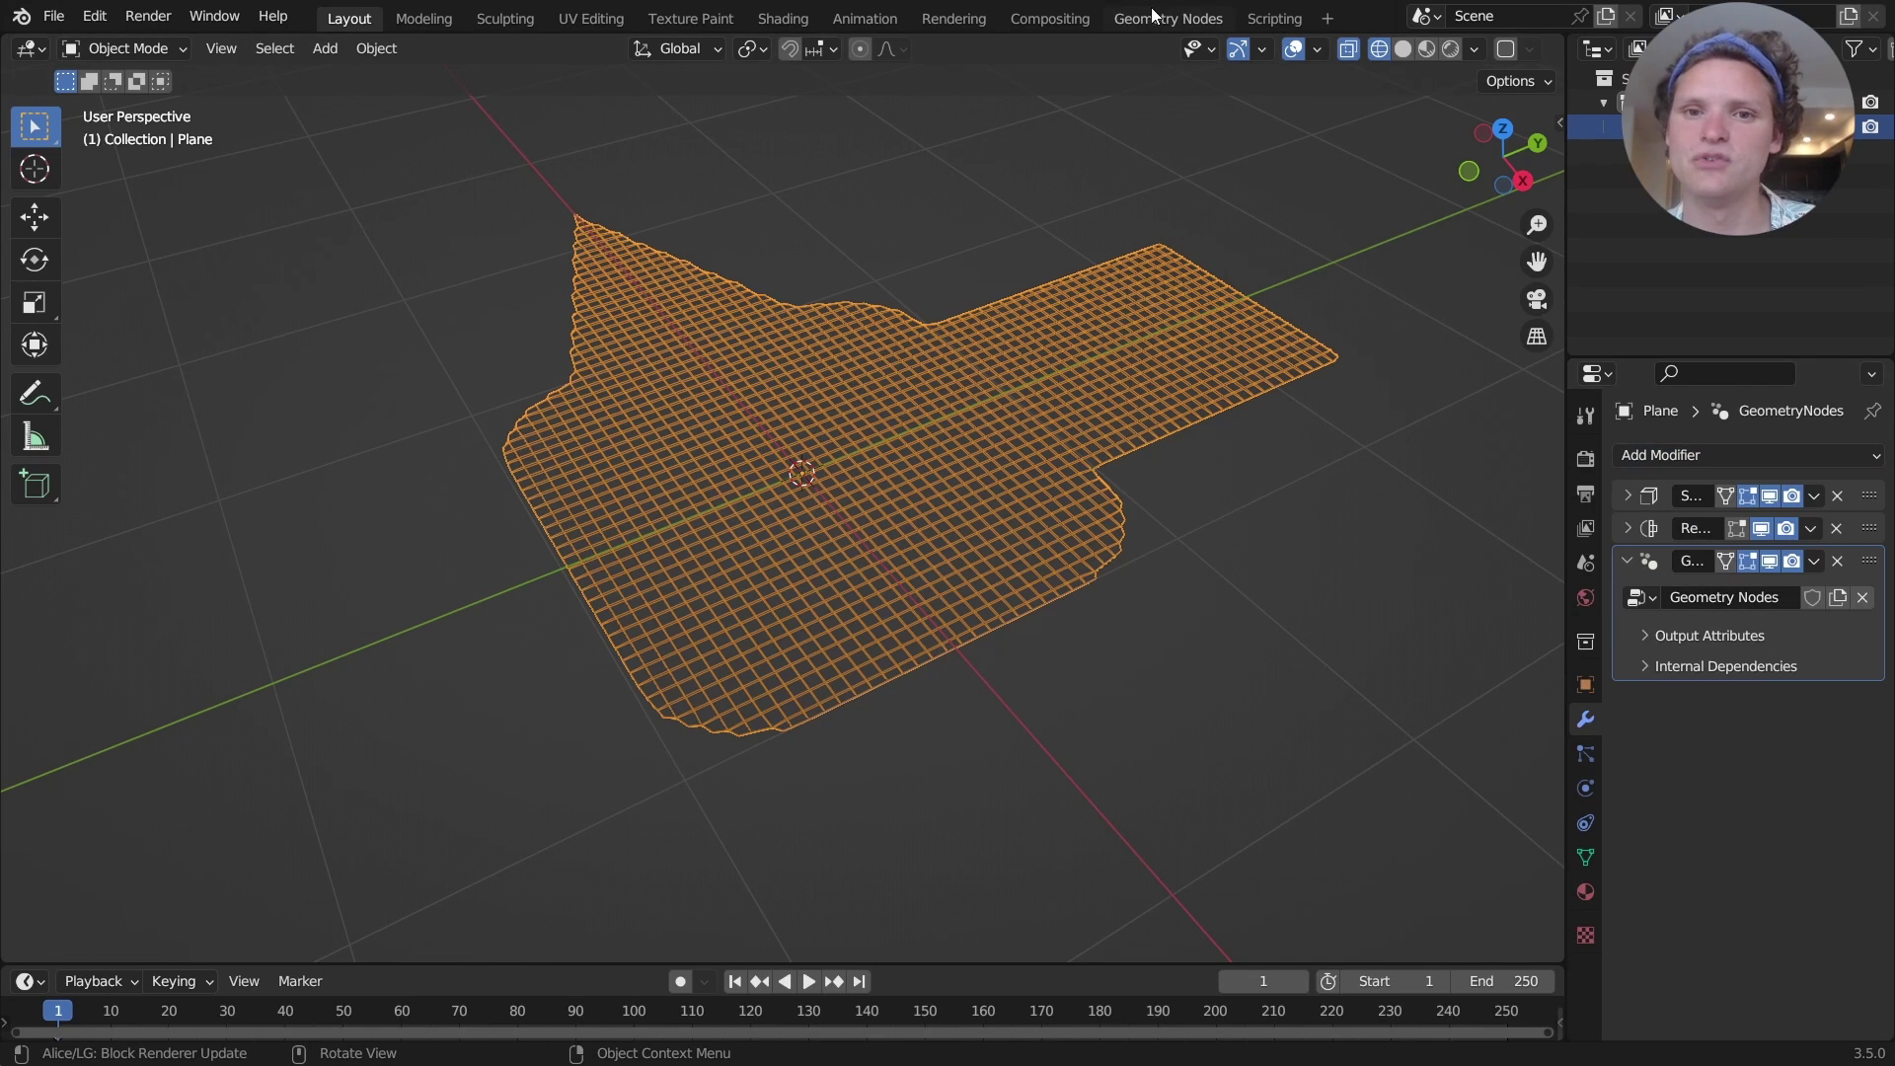
In the Geometry Nodes workspace, insert a Merge by Distance node between Group Input and Group Output
{"action": "left_click", "coordinate": [1189, 20]}
{"action": "key", "text": "shift+a"}
{"action": "type", "text": "merge"}
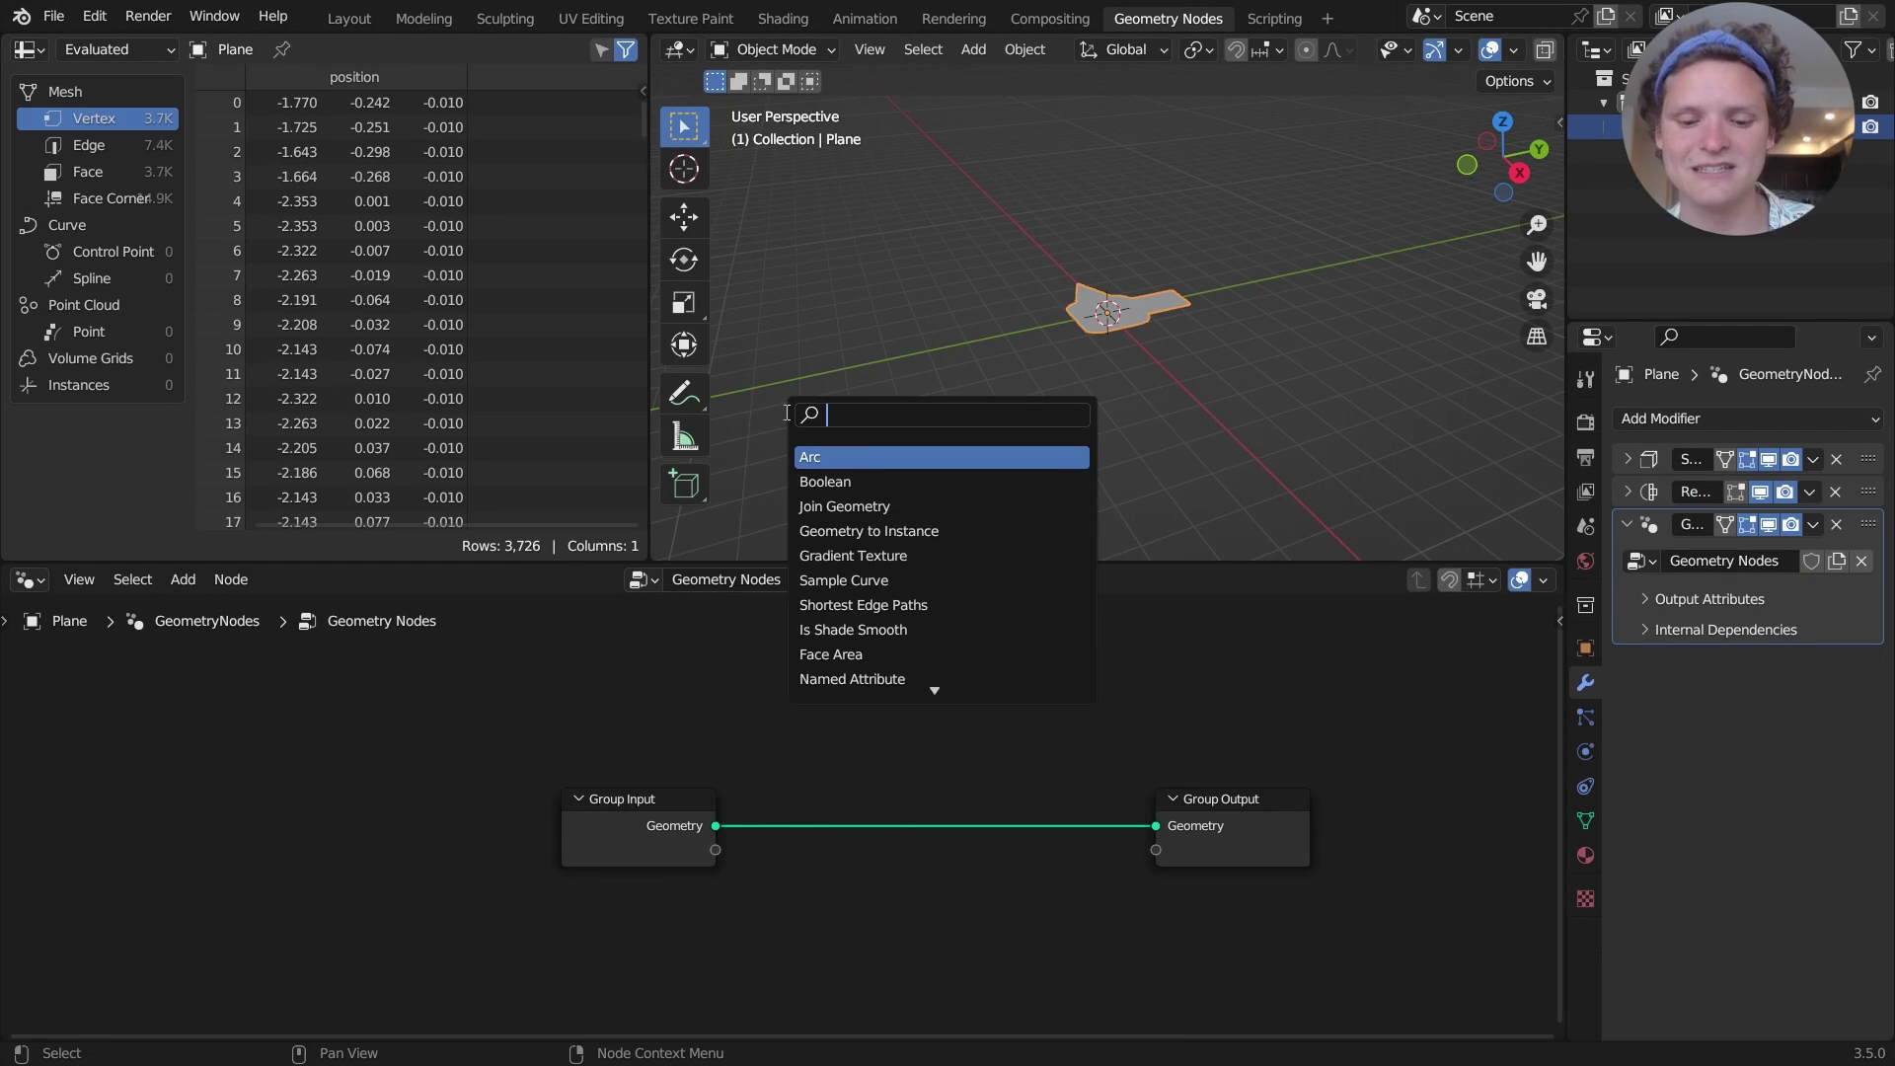
{"action": "key", "text": "Return"}
{"action": "left_click", "coordinate": [876, 761]}
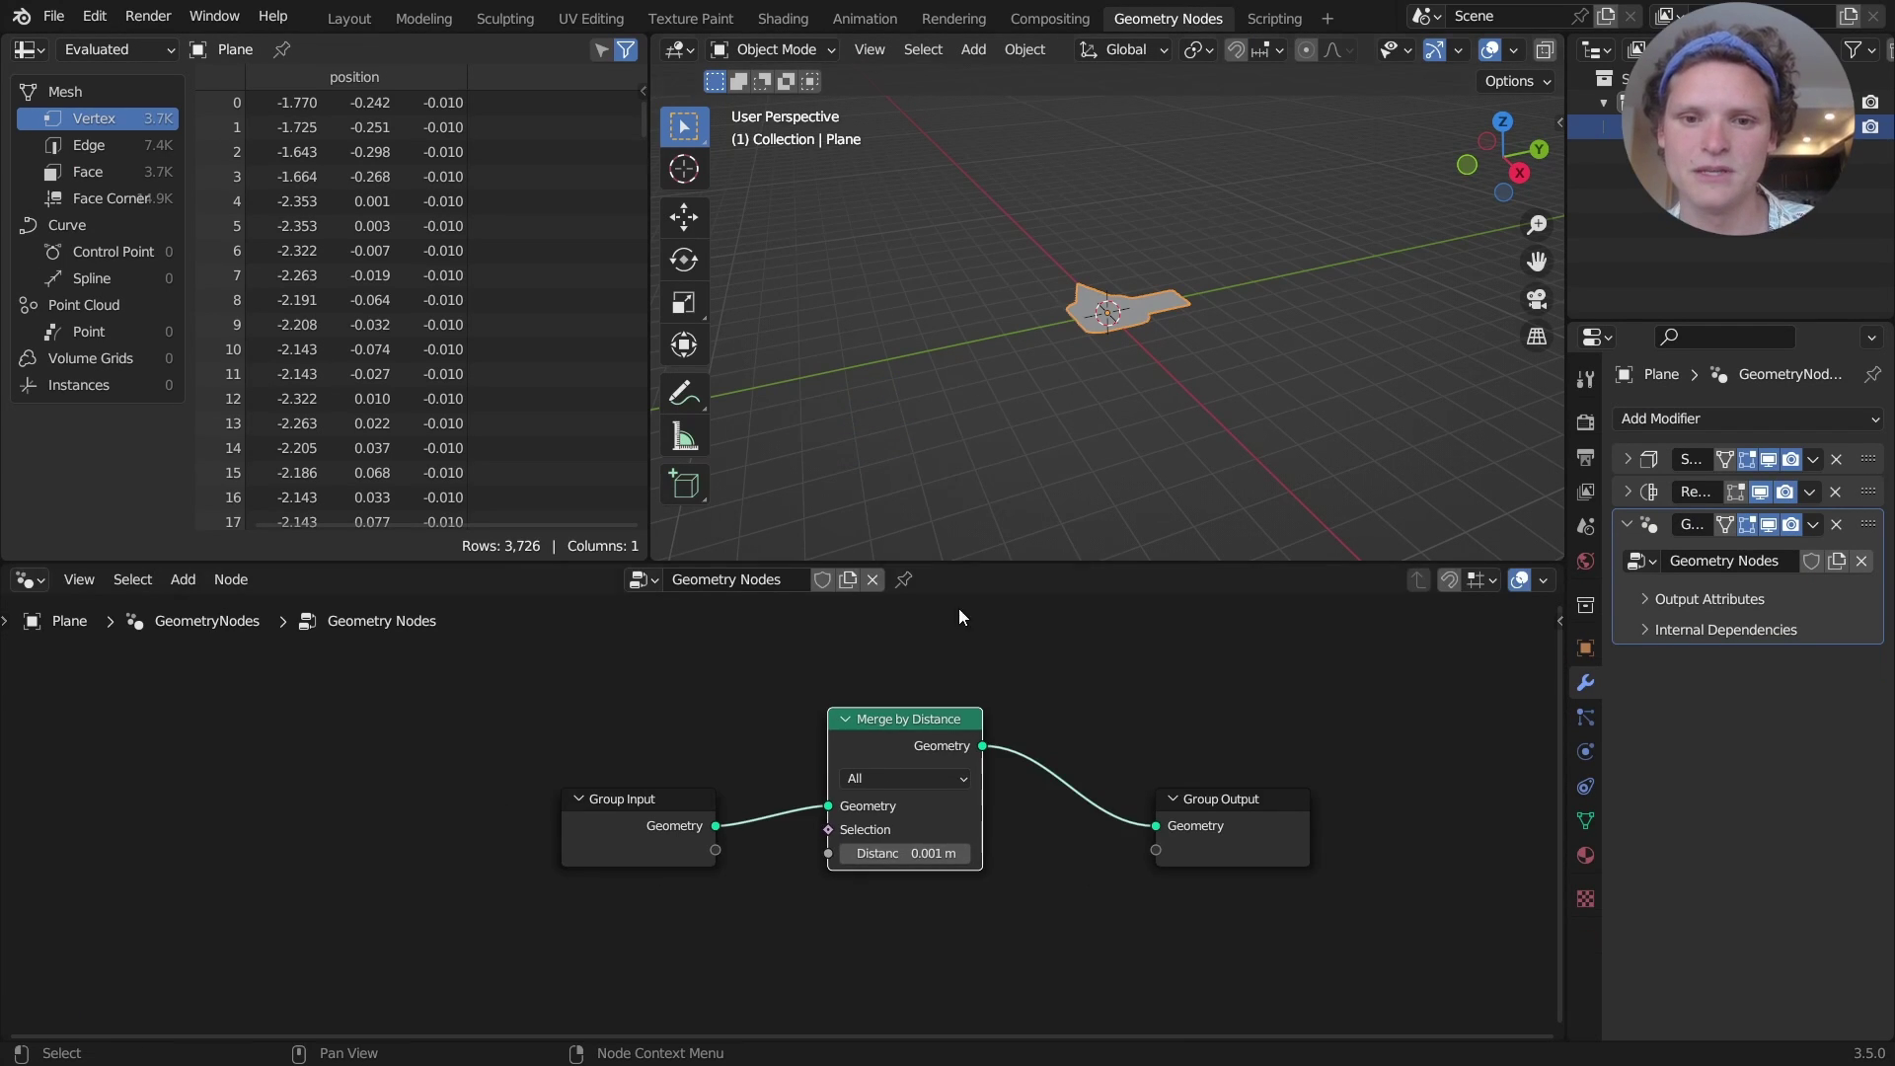
Set the Merge by Distance node's distance to 0.01 m and display the viewport in wireframe shading
{"action": "scroll", "coordinate": [1164, 323], "scroll_direction": "up", "scroll_amount": 10}
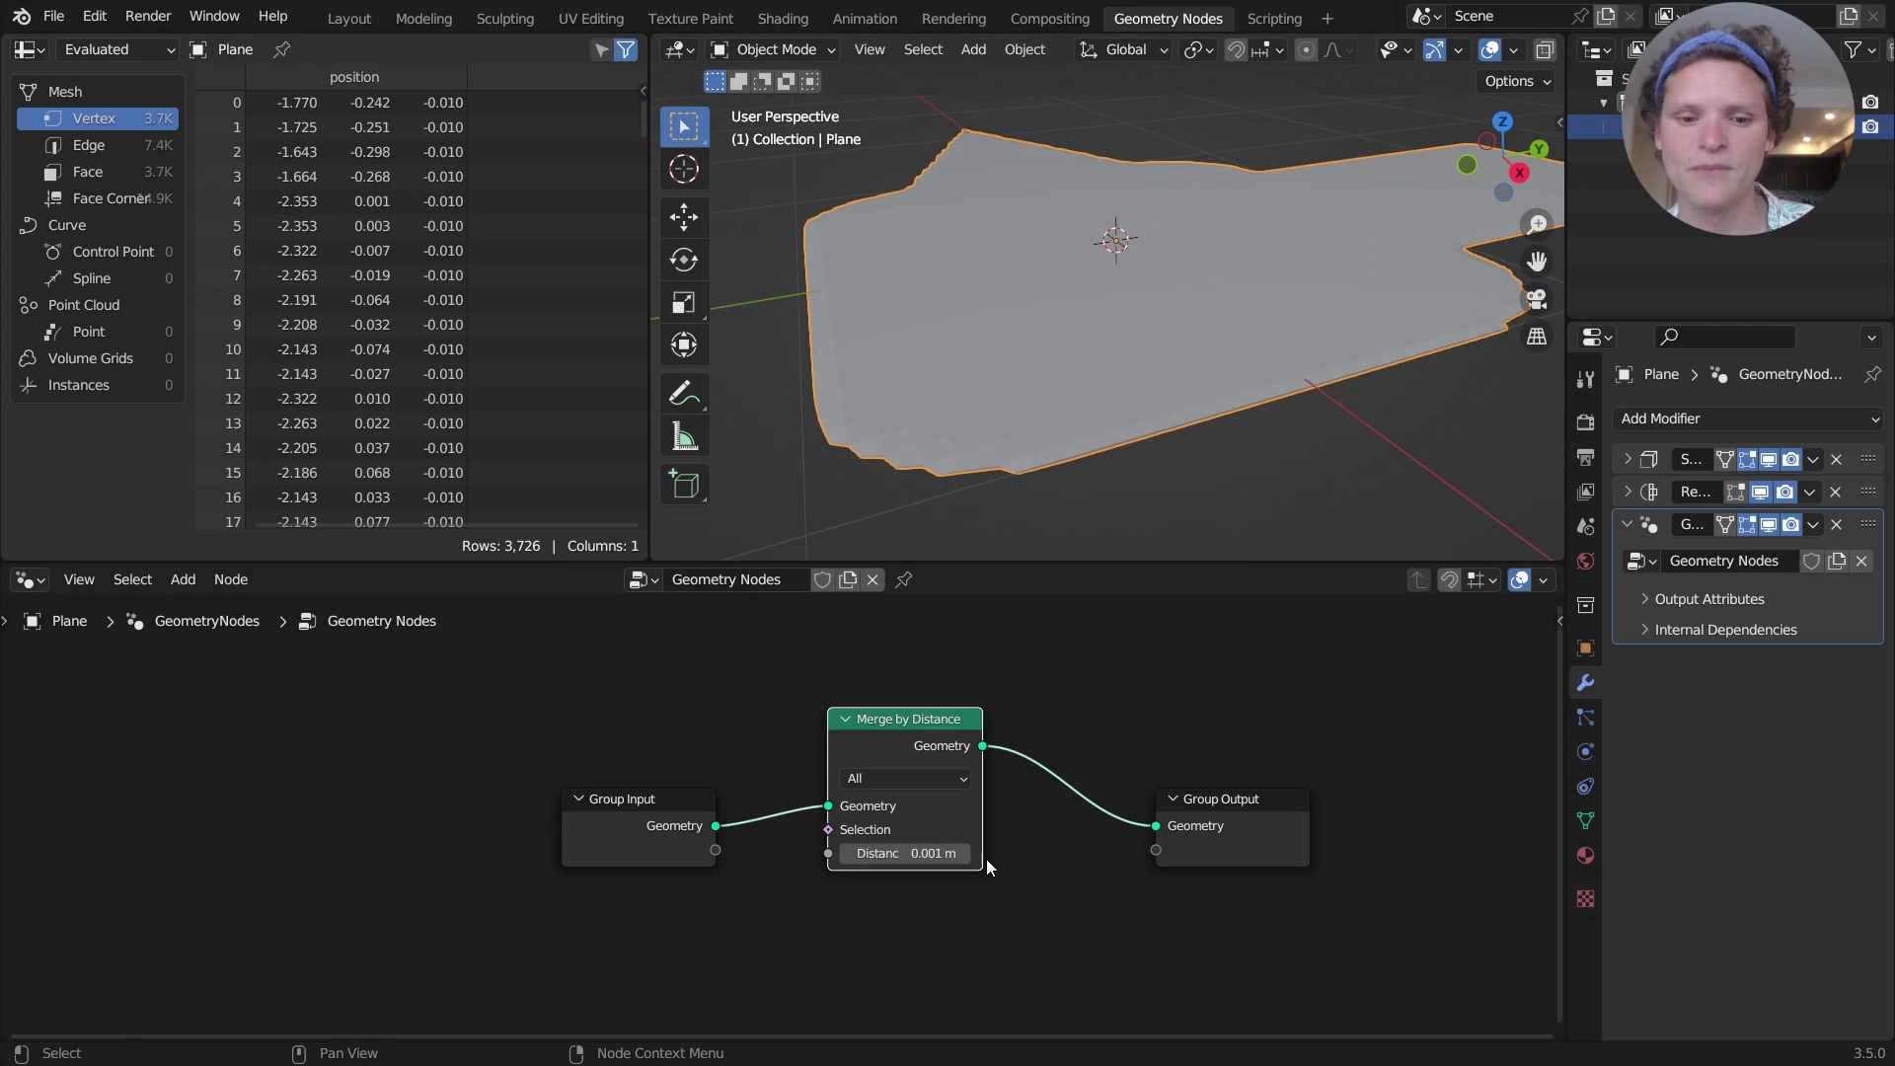
{"action": "left_click", "coordinate": [947, 855]}
{"action": "type", "text": ".01"}
{"action": "key", "text": "Return"}
{"action": "scroll", "coordinate": [1470, 56], "scroll_direction": "down", "scroll_amount": 2}
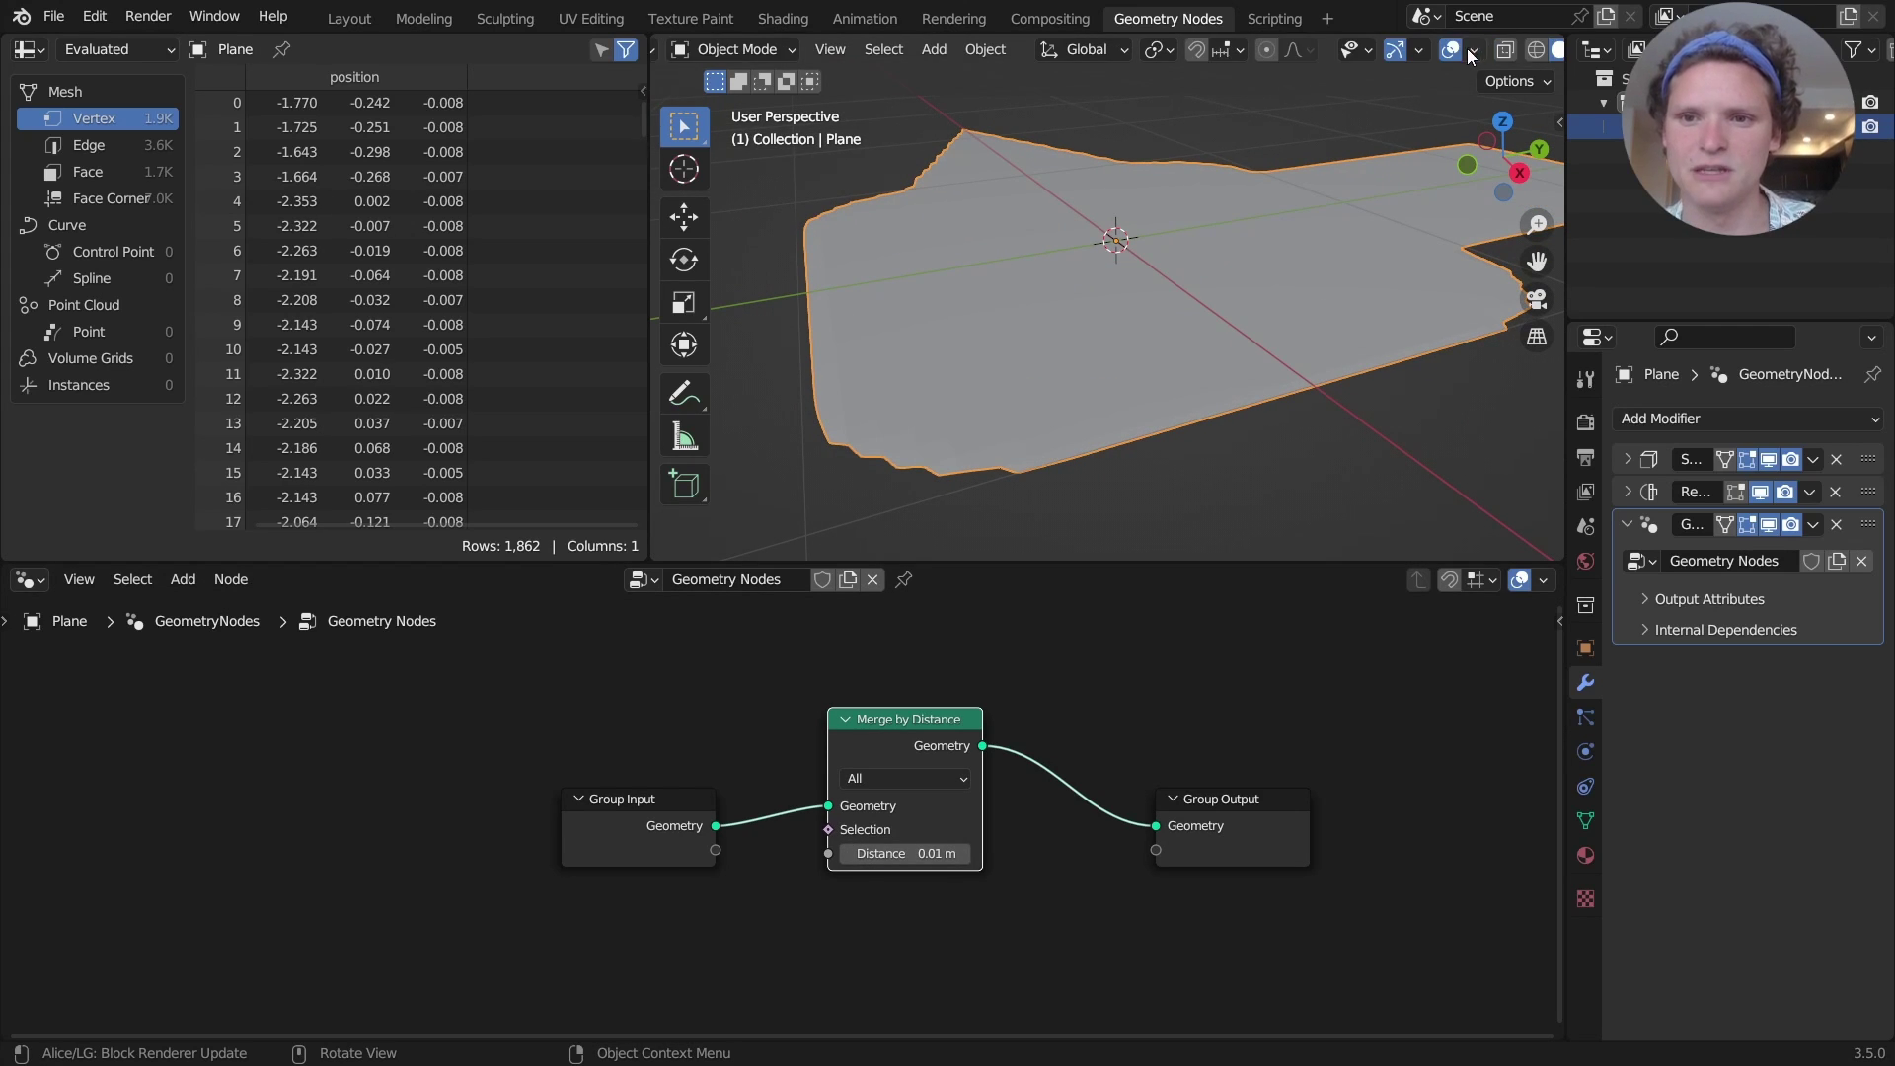
{"action": "left_click", "coordinate": [1532, 51]}
{"action": "middle_click_drag", "start_coordinate": [1340, 207], "coordinate": [1311, 195]}
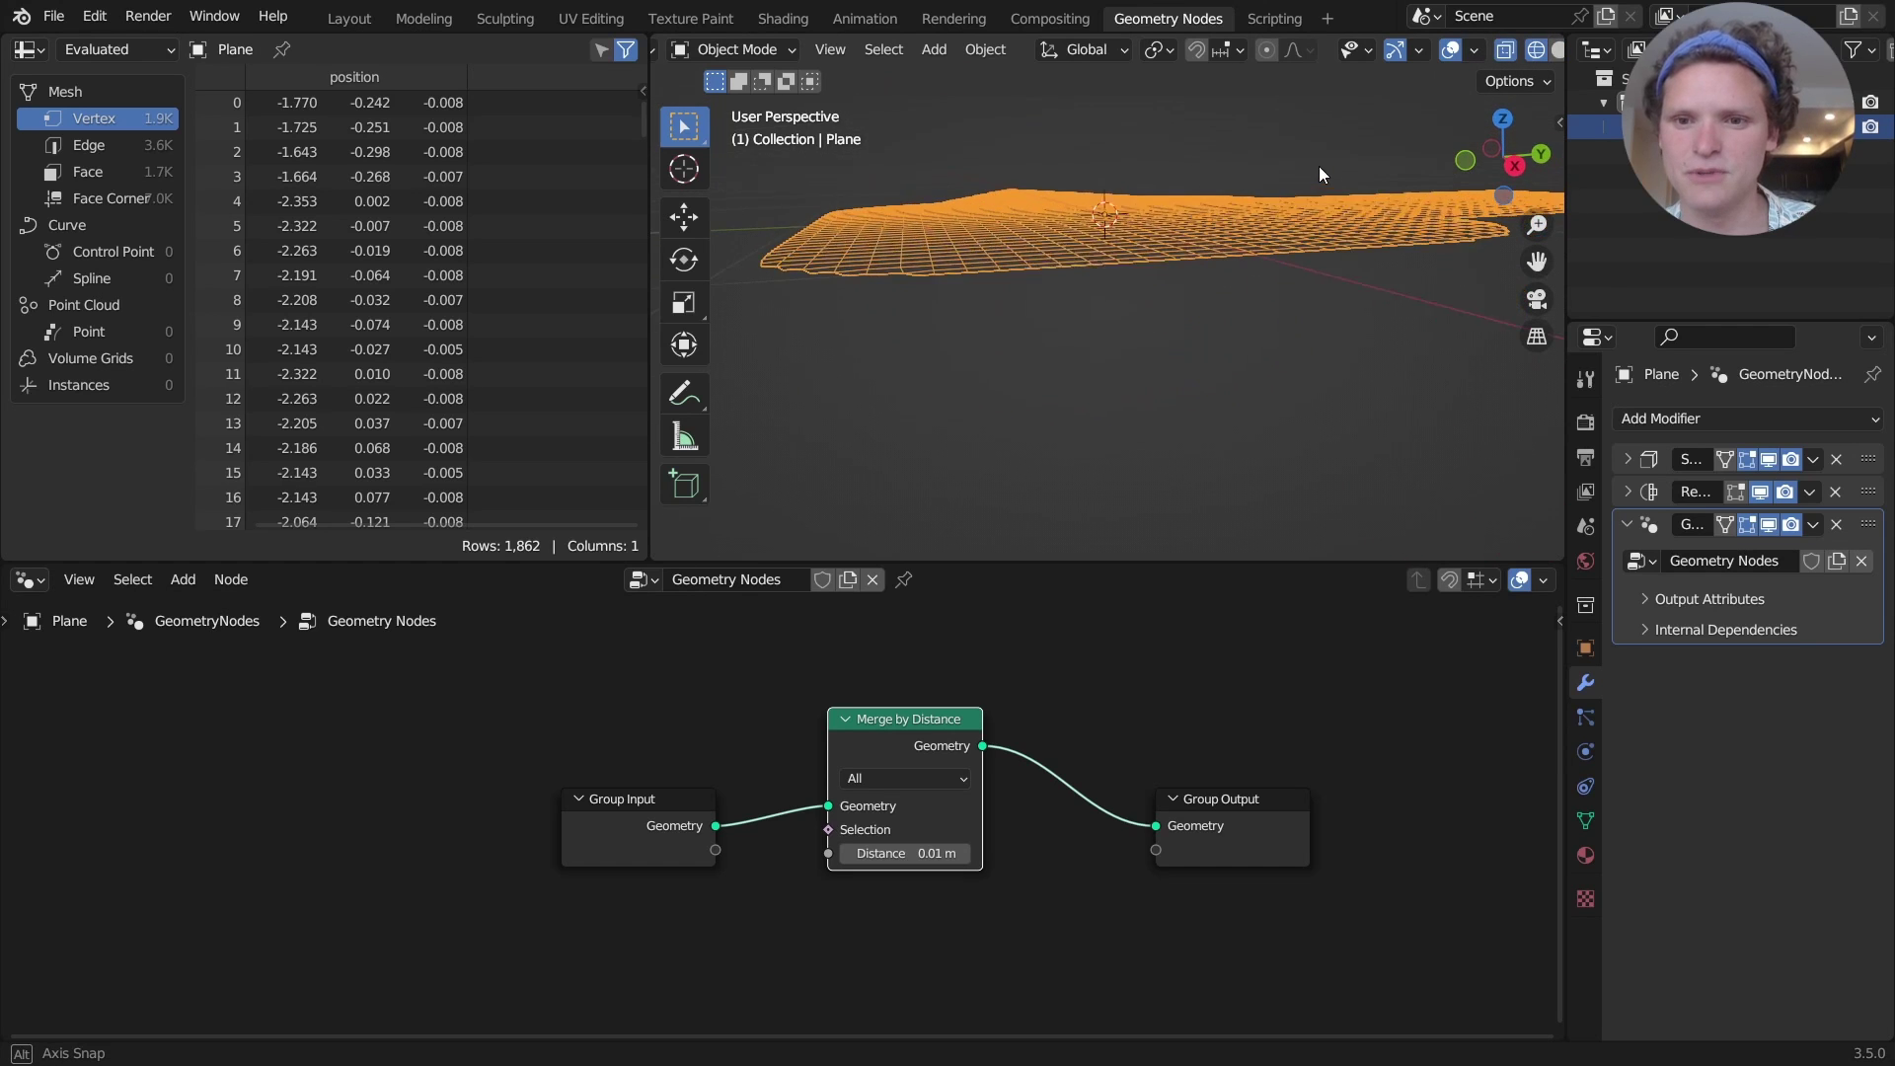
Set the Merge by Distance node's distance to 0.012 m and check the flattened grid from above
{"action": "left_click", "coordinate": [916, 852]}
{"action": "type", "text": "0.012"}
{"action": "key", "text": "Return"}
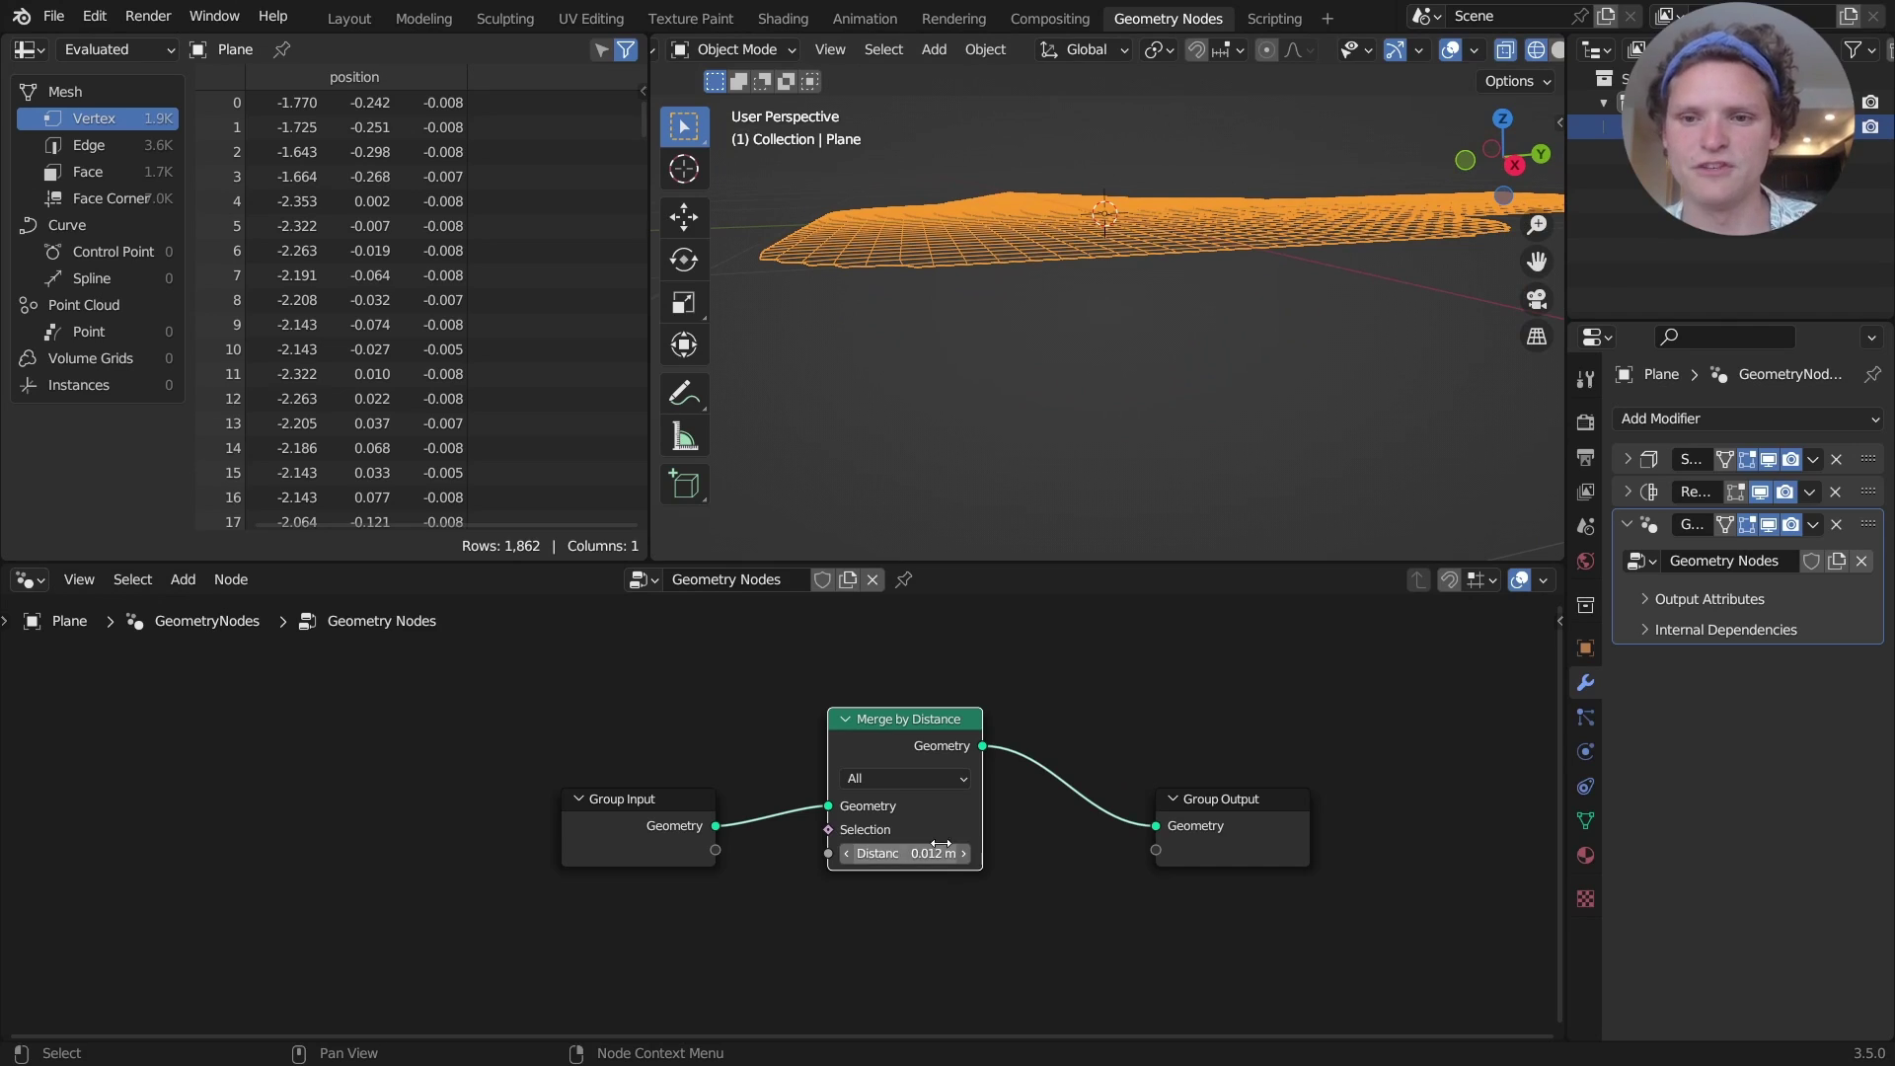
{"action": "middle_click_drag", "start_coordinate": [1224, 222], "coordinate": [1176, 316]}
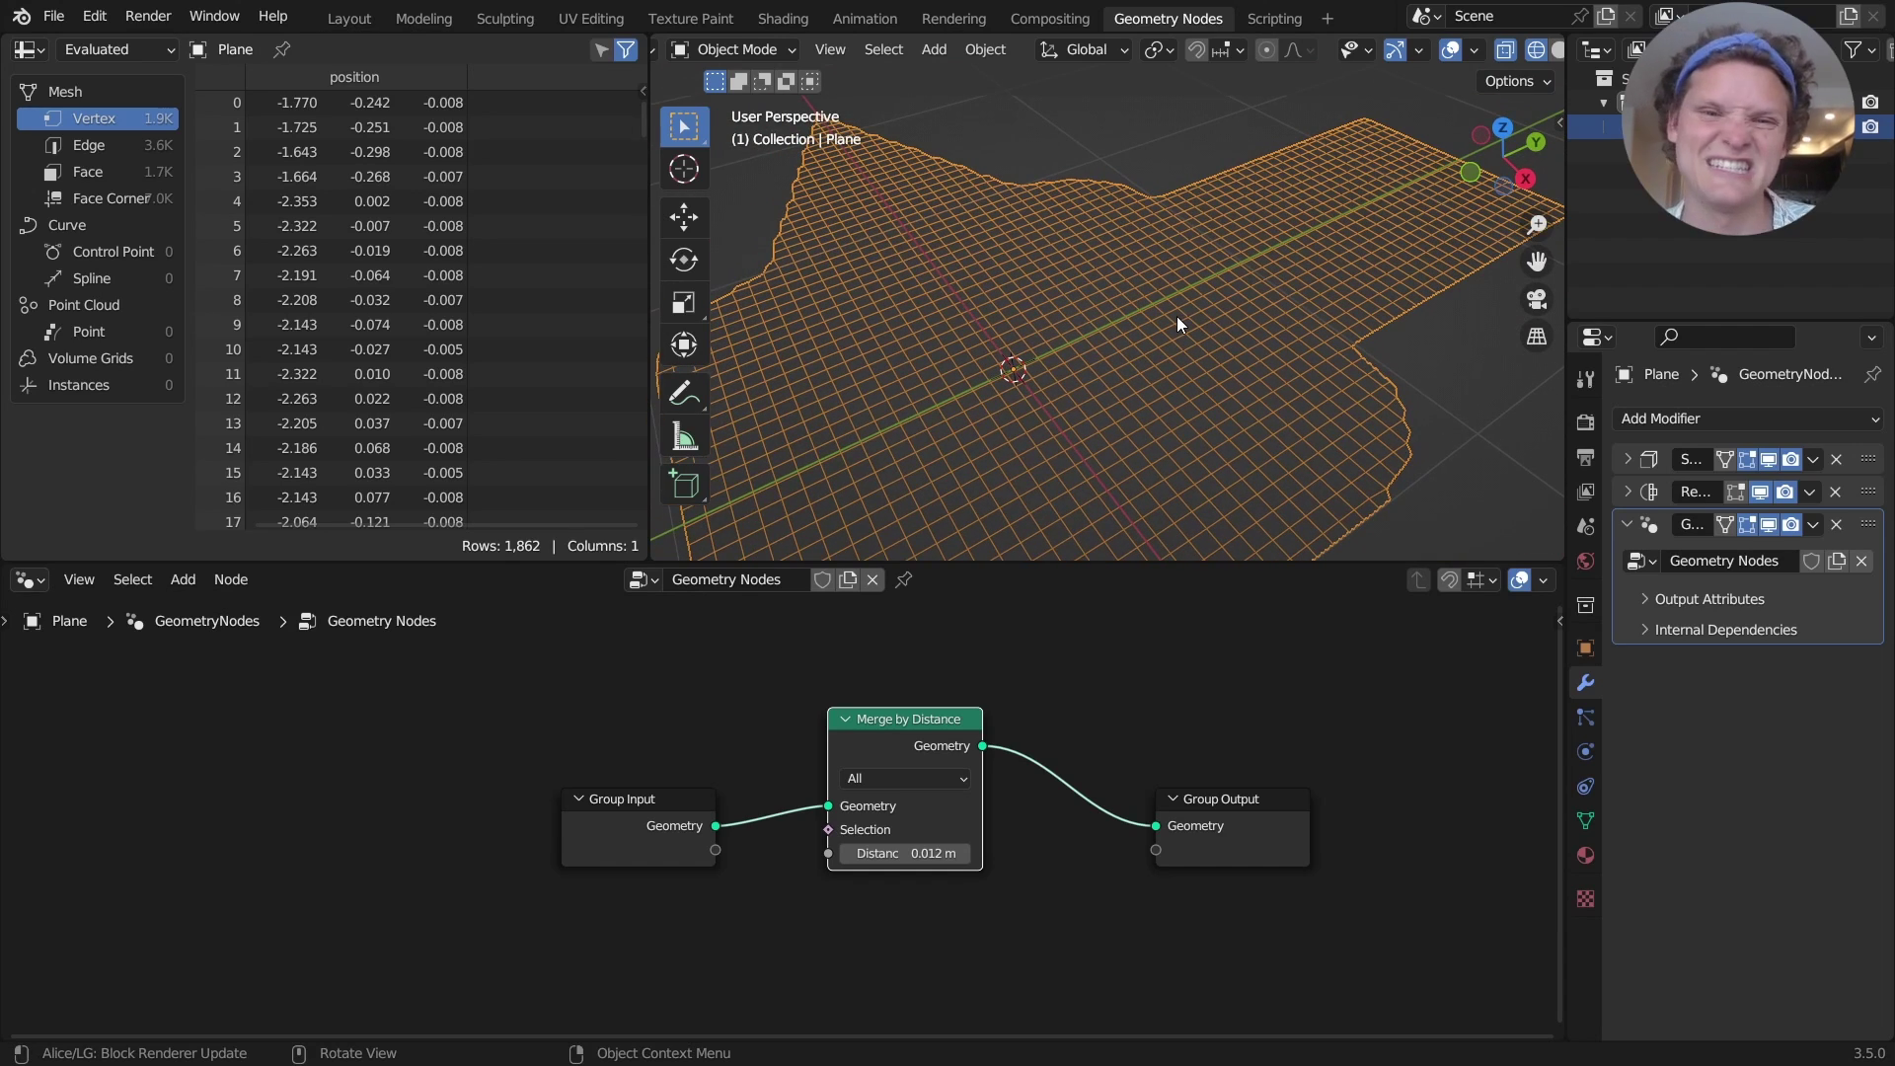
{"action": "scroll", "coordinate": [1177, 316], "scroll_direction": "down", "scroll_amount": 1}
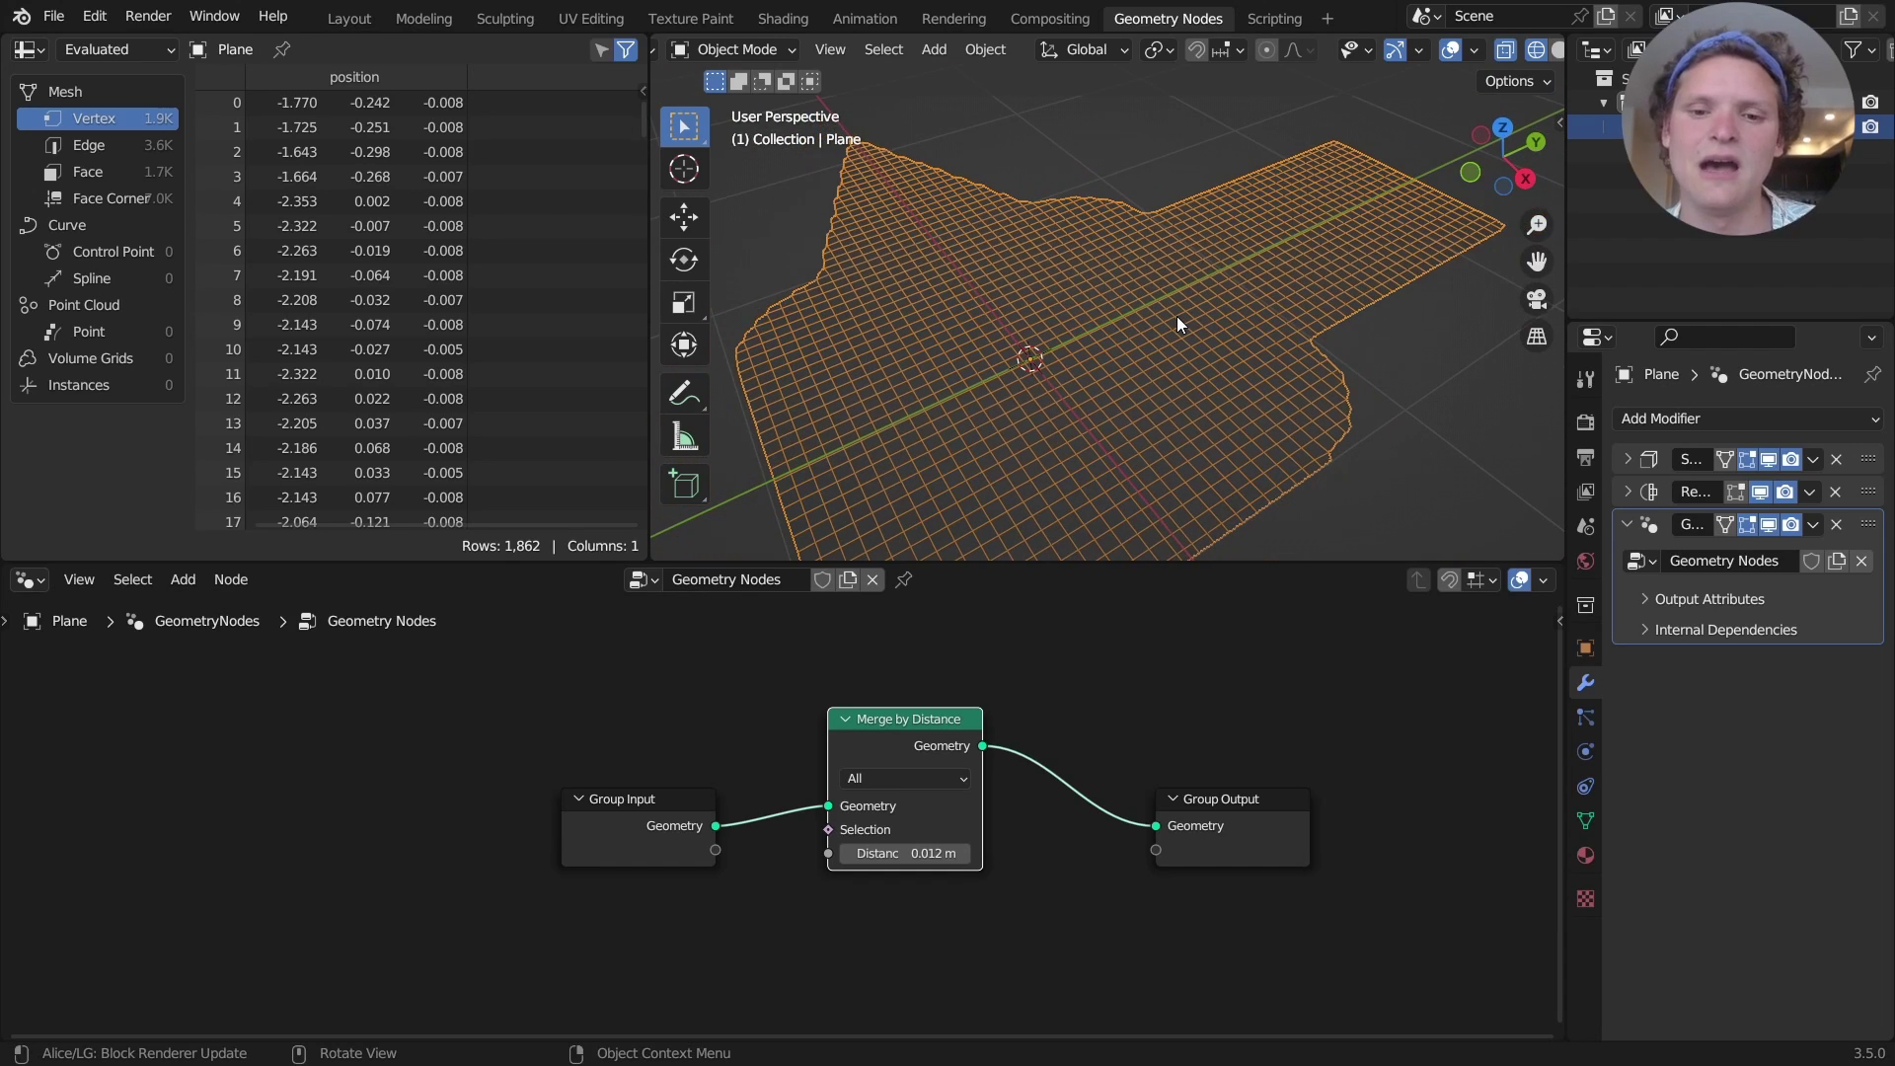
Try to extrude the selected straight edge about 1.2 m along X in Edit Mode, and return to Object Mode
{"action": "key", "text": "Tab"}
{"action": "scroll", "coordinate": [1172, 321], "scroll_direction": "down", "scroll_amount": 2}
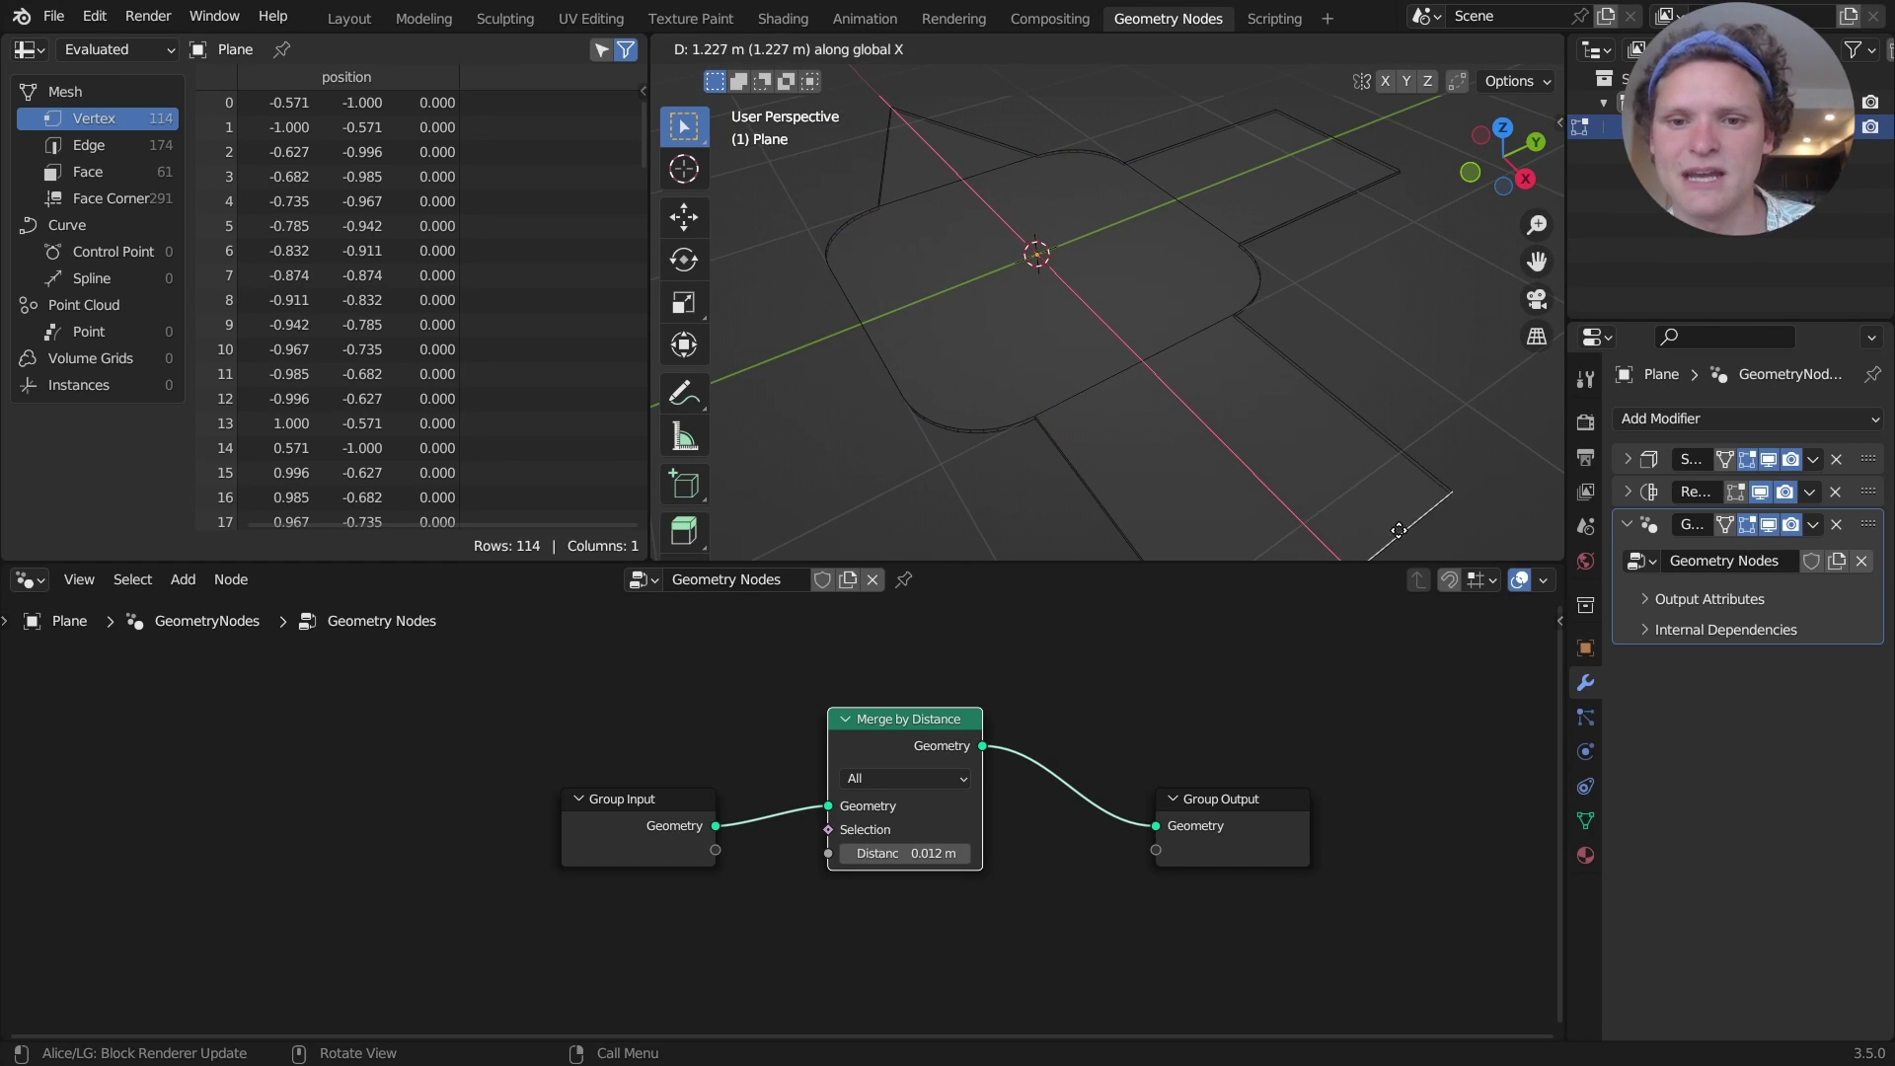
{"action": "key", "text": "Tab"}
{"action": "middle_click_drag", "start_coordinate": [1169, 294], "coordinate": [1252, 359]}
{"action": "scroll", "coordinate": [961, 345], "scroll_direction": "up", "scroll_amount": 3}
Try to extend the new arm's long side edge sideways in Edit Mode, and view the remeshed grid in Object Mode
{"action": "key", "text": "Tab"}
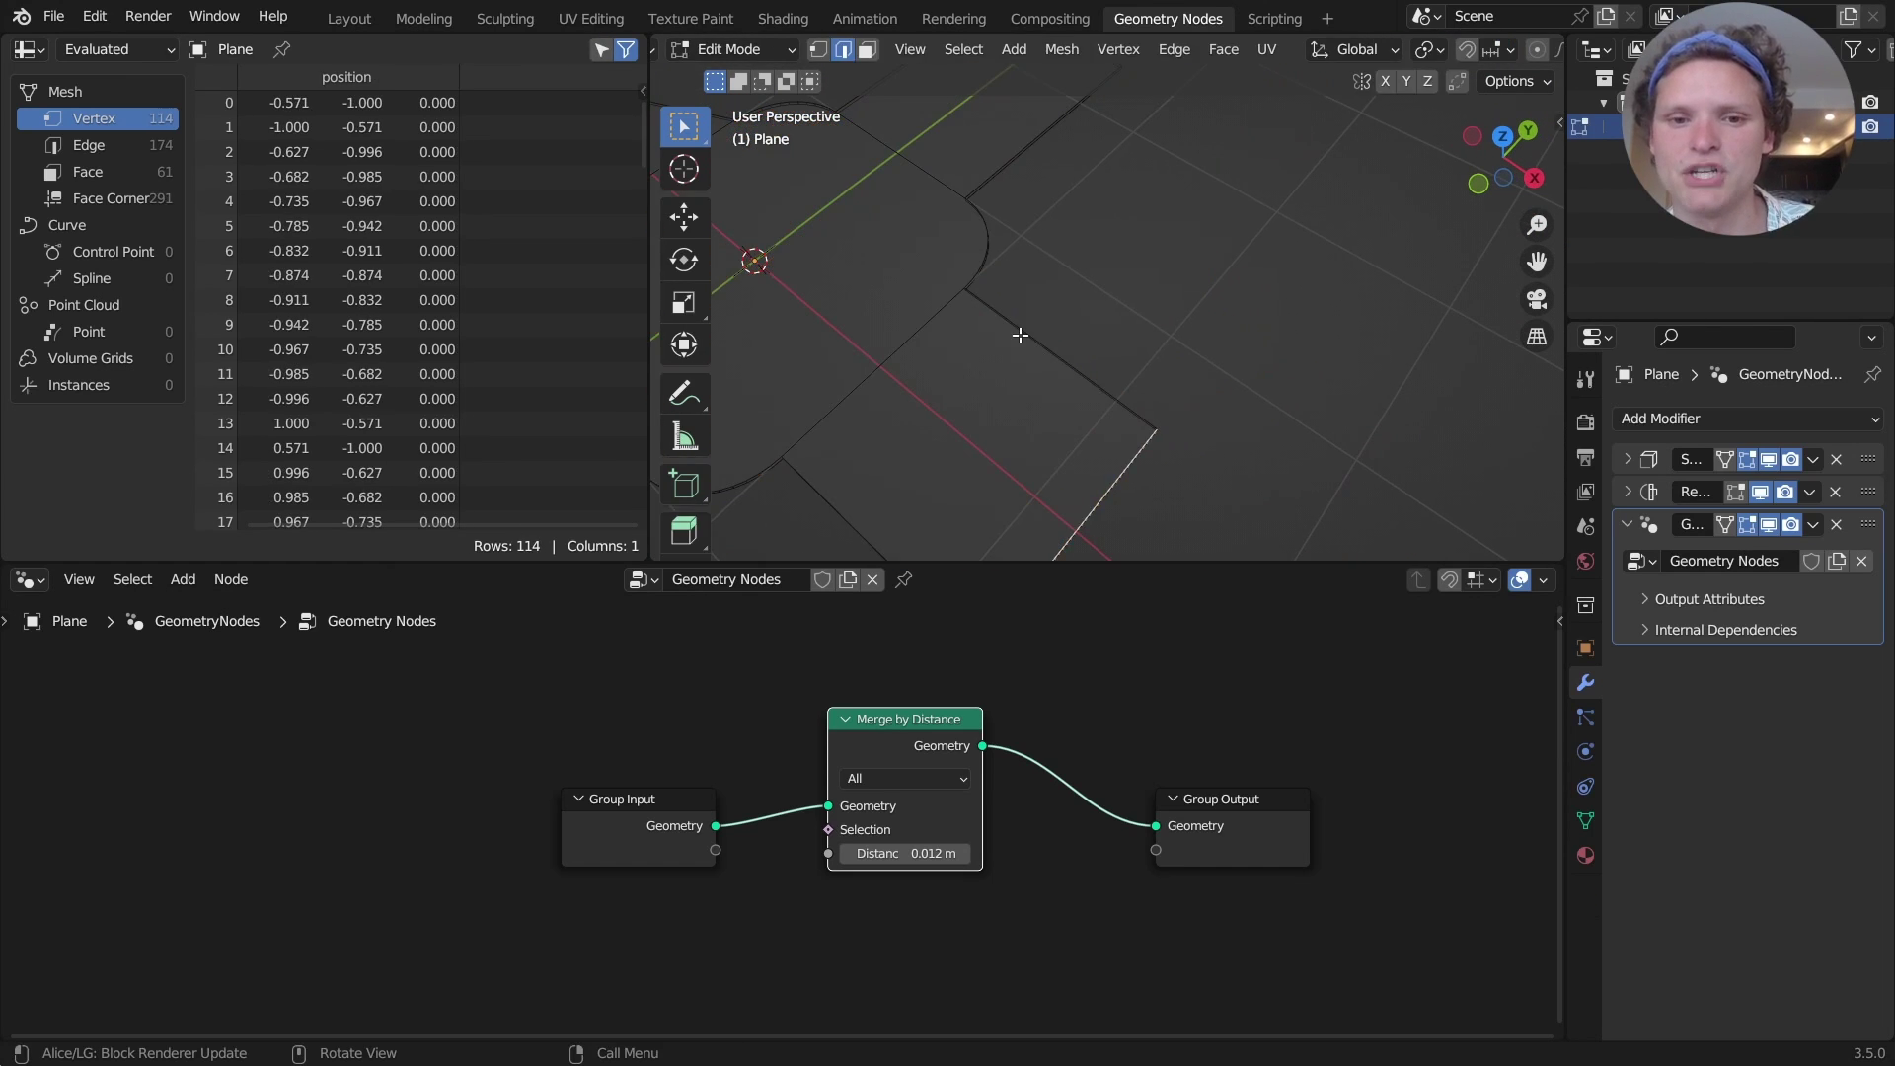
{"action": "left_click", "coordinate": [1026, 333]}
{"action": "key", "text": "g"}
{"action": "key", "text": "Return"}
{"action": "key", "text": "Tab"}
{"action": "scroll", "coordinate": [1229, 191], "scroll_direction": "down", "scroll_amount": 3}
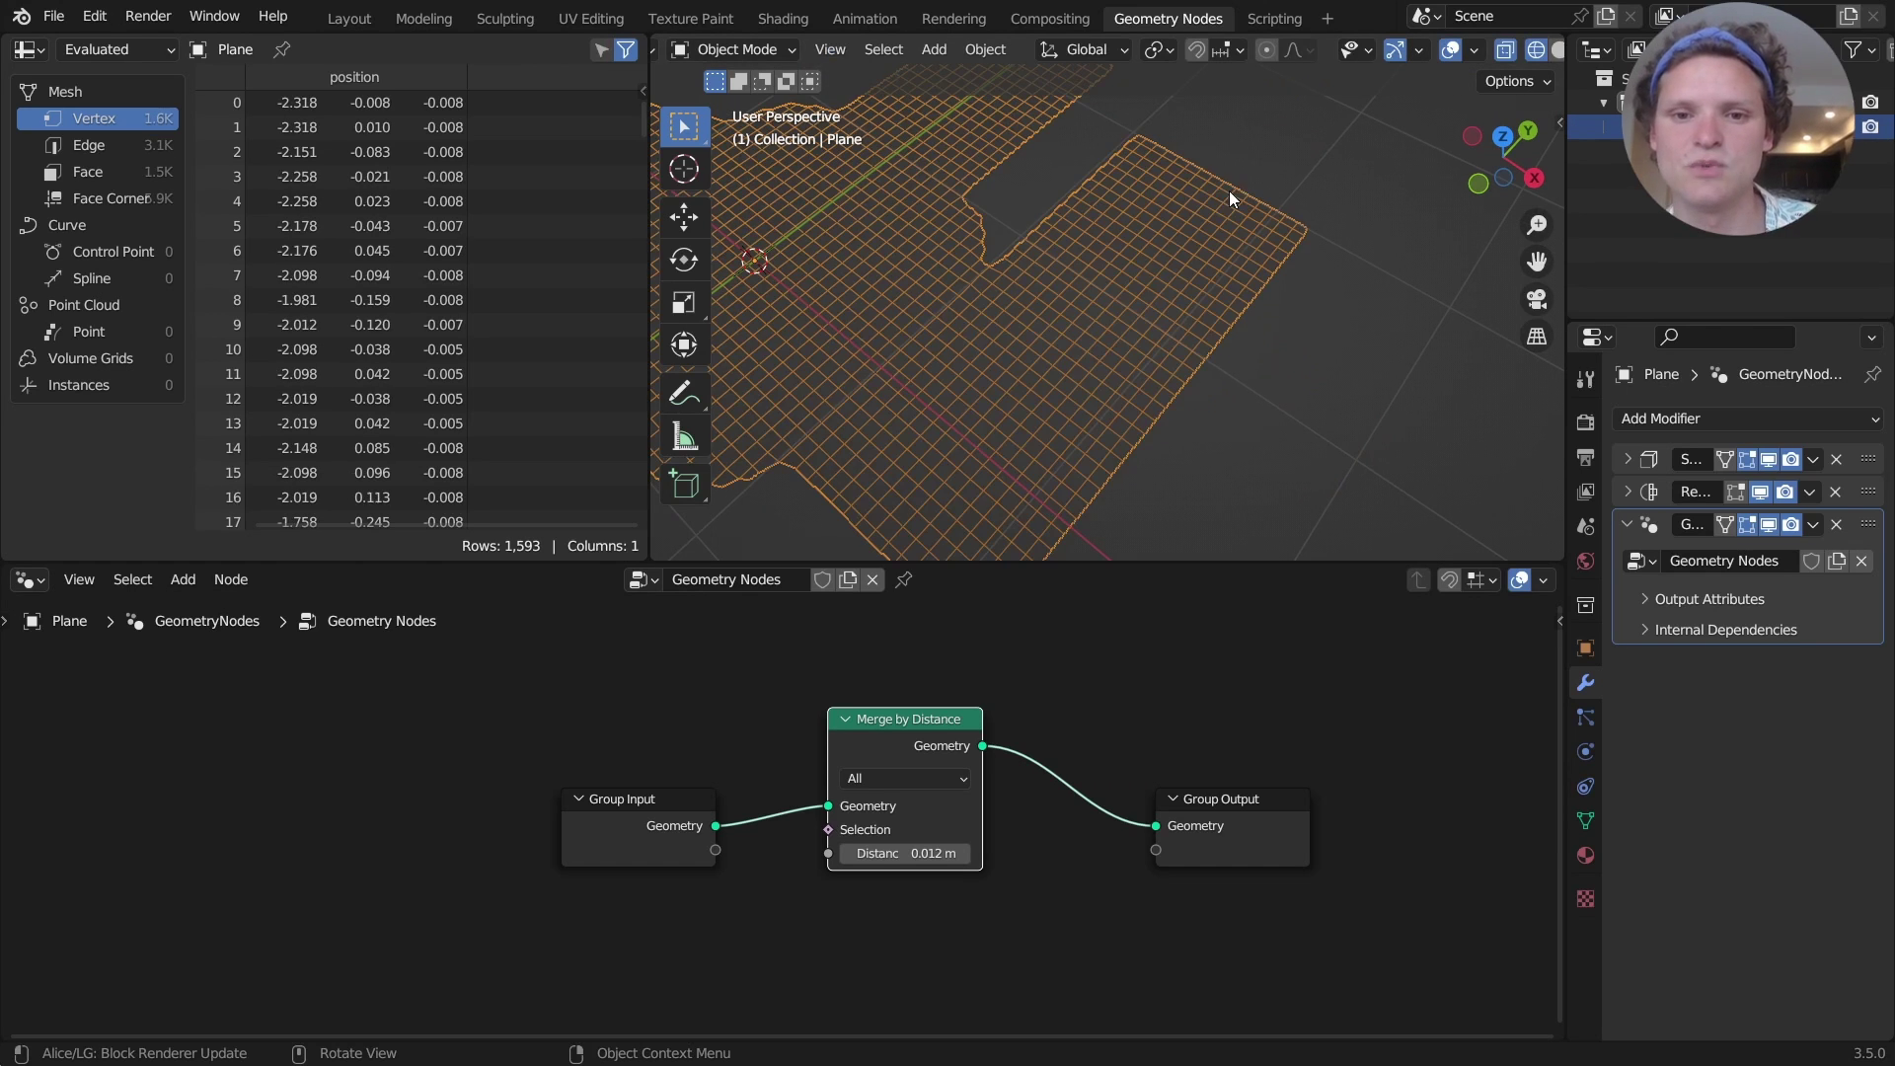
Undo both arm extensions to restore the original outline, and return to Object Mode
{"action": "scroll", "coordinate": [1093, 309], "scroll_direction": "down", "scroll_amount": 1}
{"action": "key", "text": "Tab"}
{"action": "key", "text": "ctrl+z"}
{"action": "key", "text": "Tab"}
{"action": "key", "text": "Tab"}
{"action": "key", "text": "g"}
{"action": "left_click", "coordinate": [1046, 296]}
{"action": "key", "text": "Tab"}
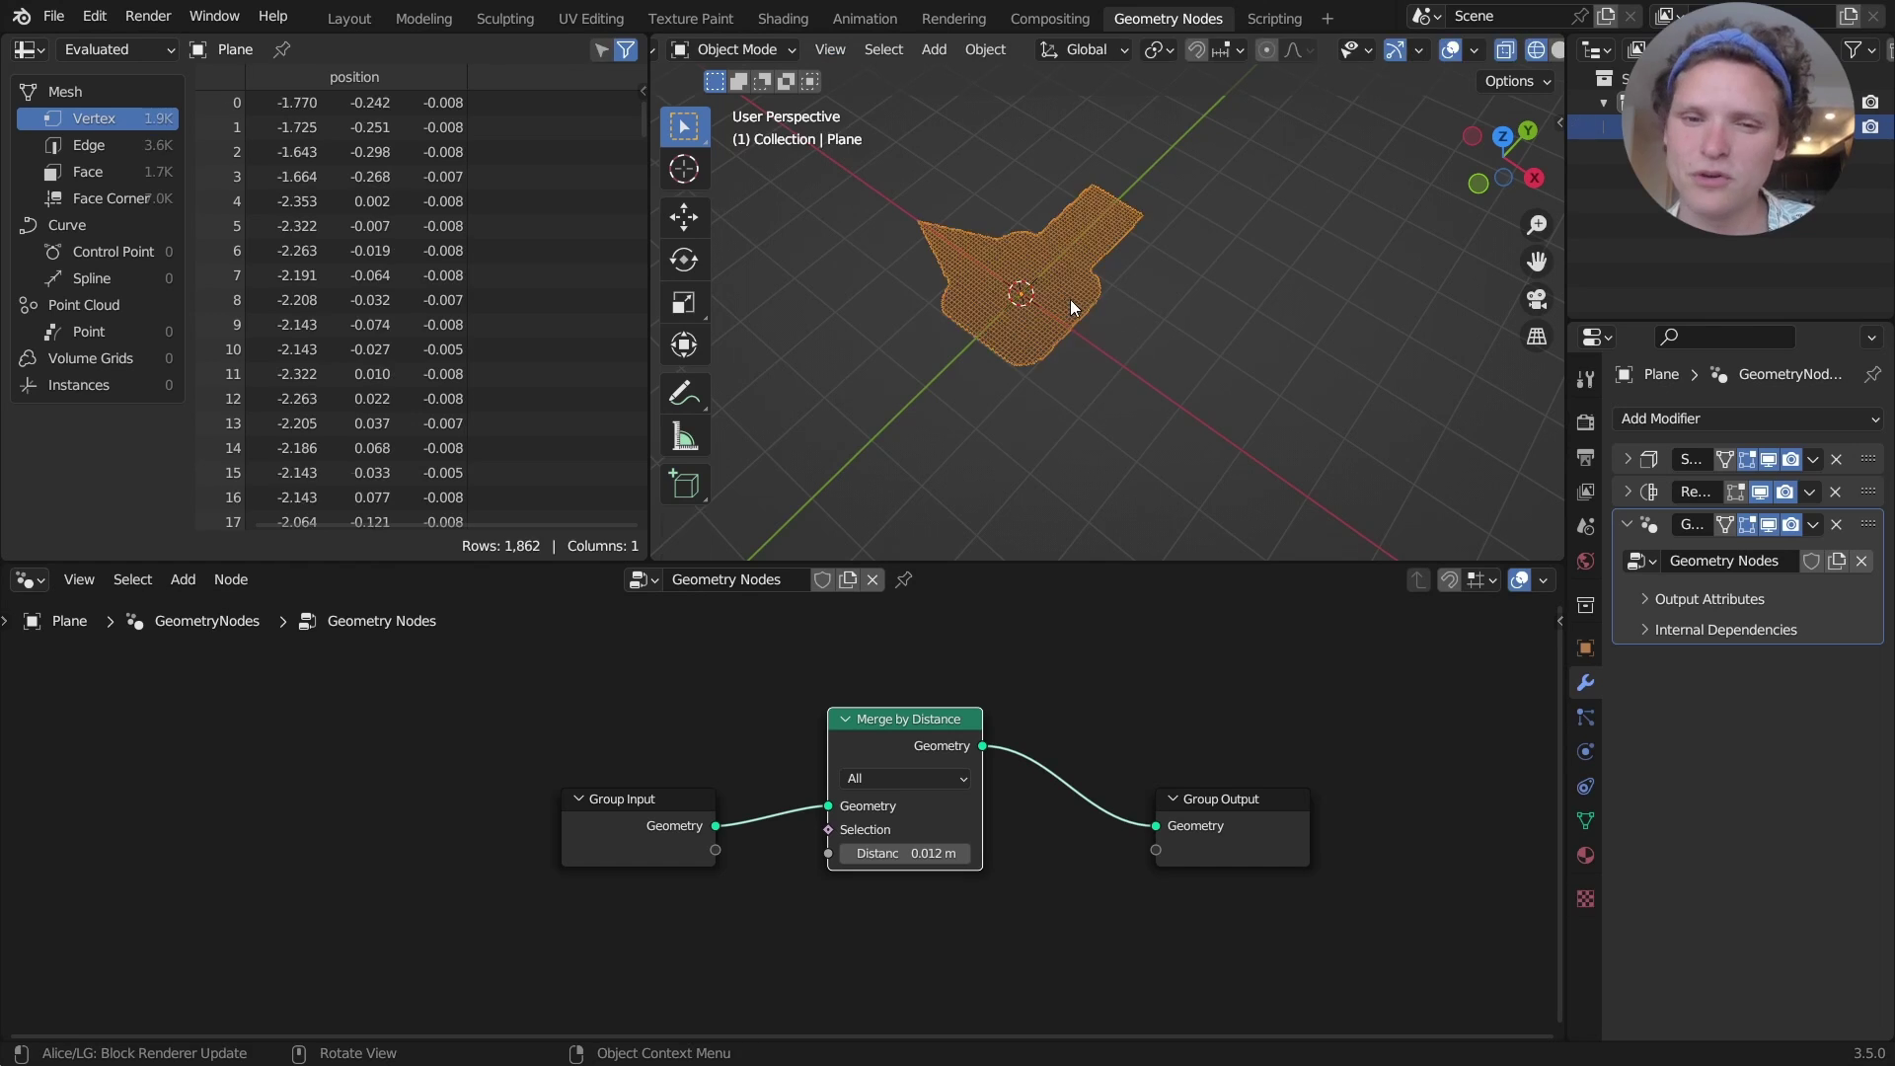
Expand the Remesh modifier, try lower octree depths starting with 5, and return the octree depth to 6
{"action": "scroll", "coordinate": [1005, 288], "scroll_direction": "up", "scroll_amount": 2}
{"action": "middle_click_drag", "start_coordinate": [1005, 288], "coordinate": [1082, 306], "text": "shift"}
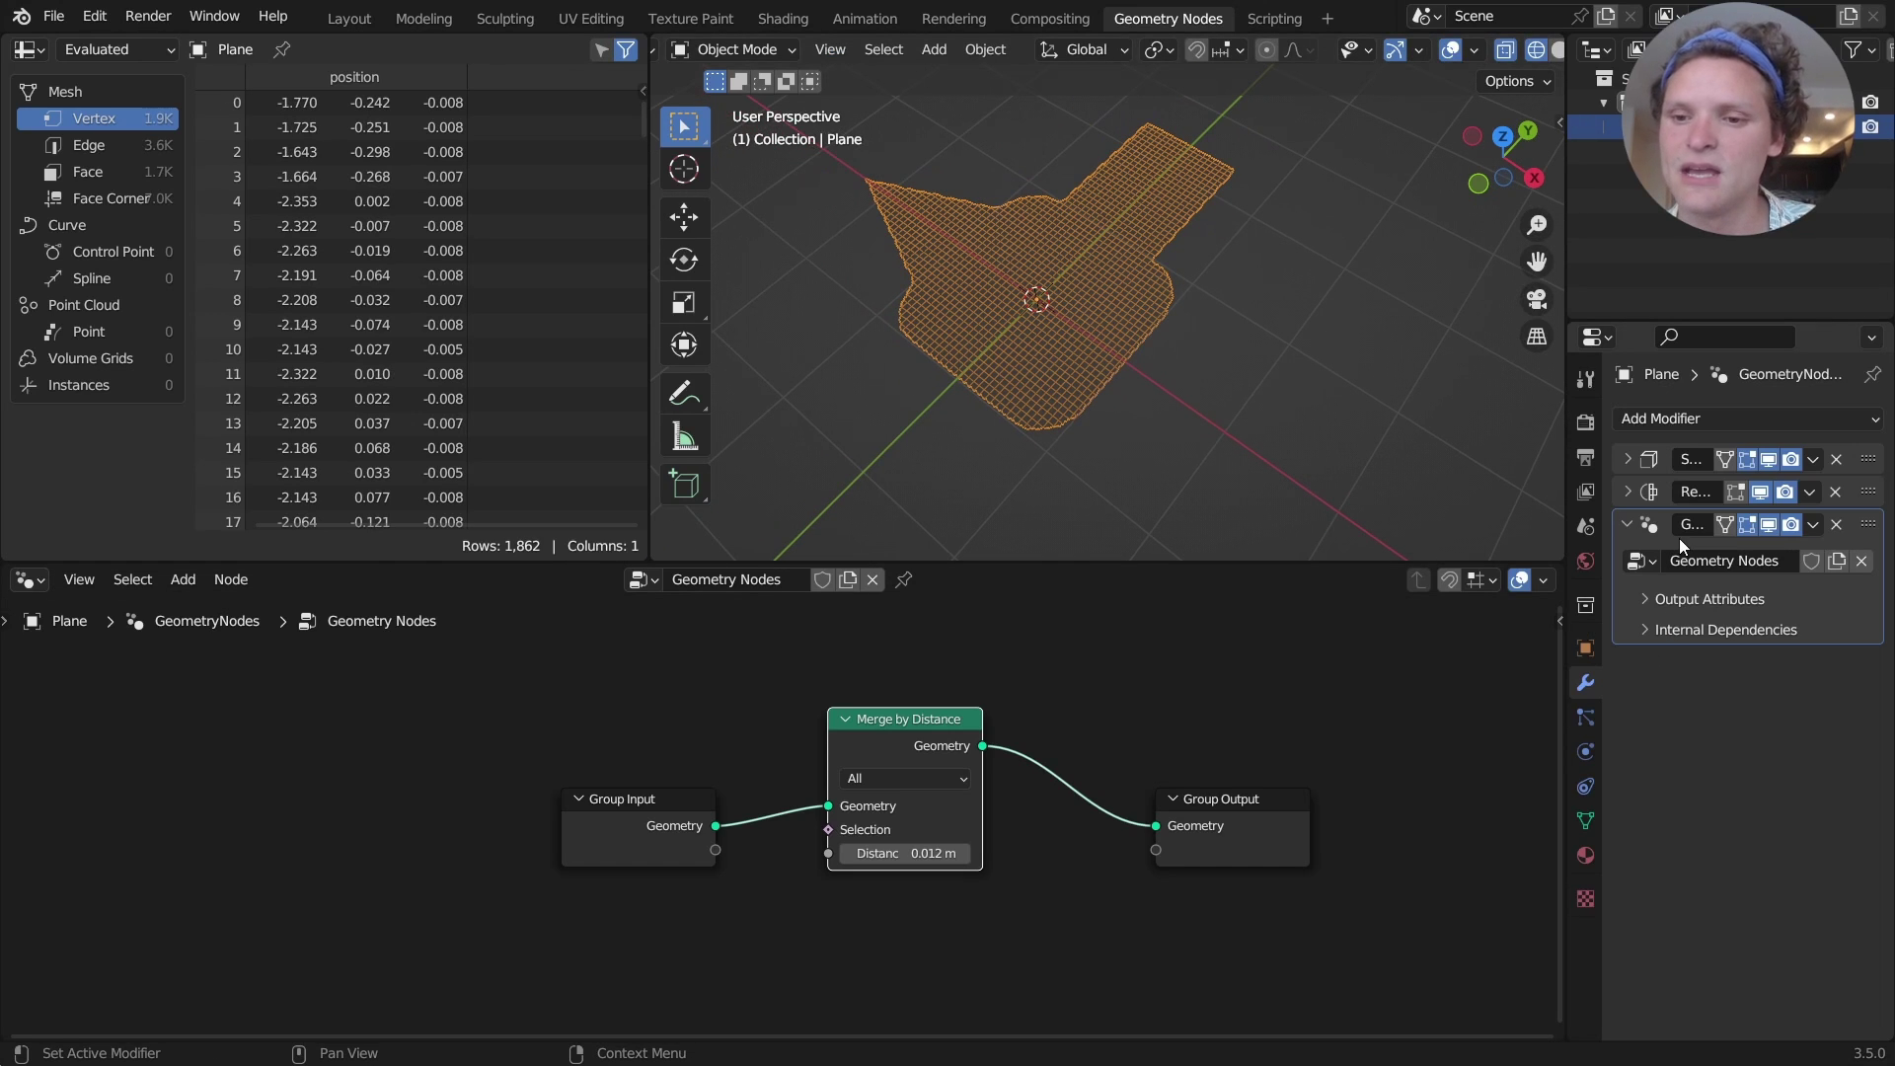
{"action": "left_click", "coordinate": [1635, 492]}
{"action": "left_click", "coordinate": [1727, 560]}
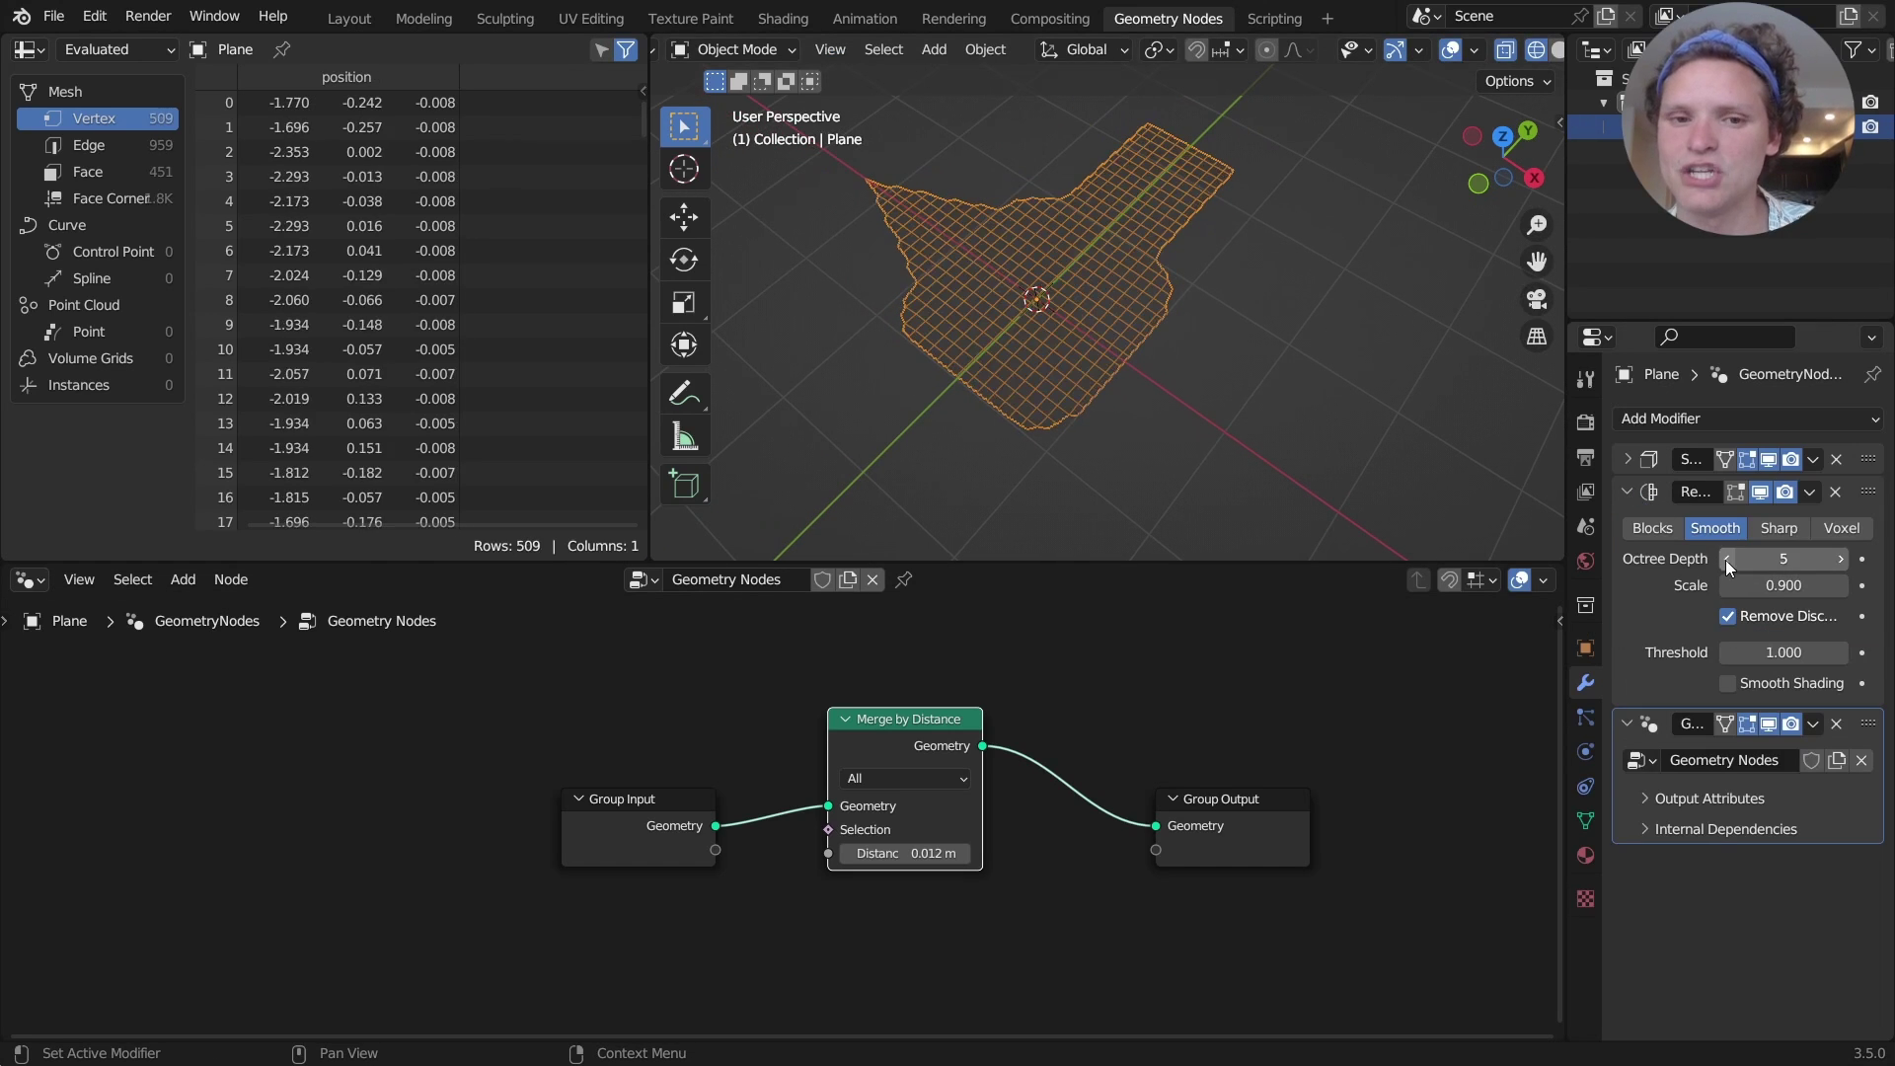
{"action": "left_click", "coordinate": [1726, 560]}
{"action": "left_click", "coordinate": [1839, 565]}
{"action": "left_click", "coordinate": [1838, 564]}
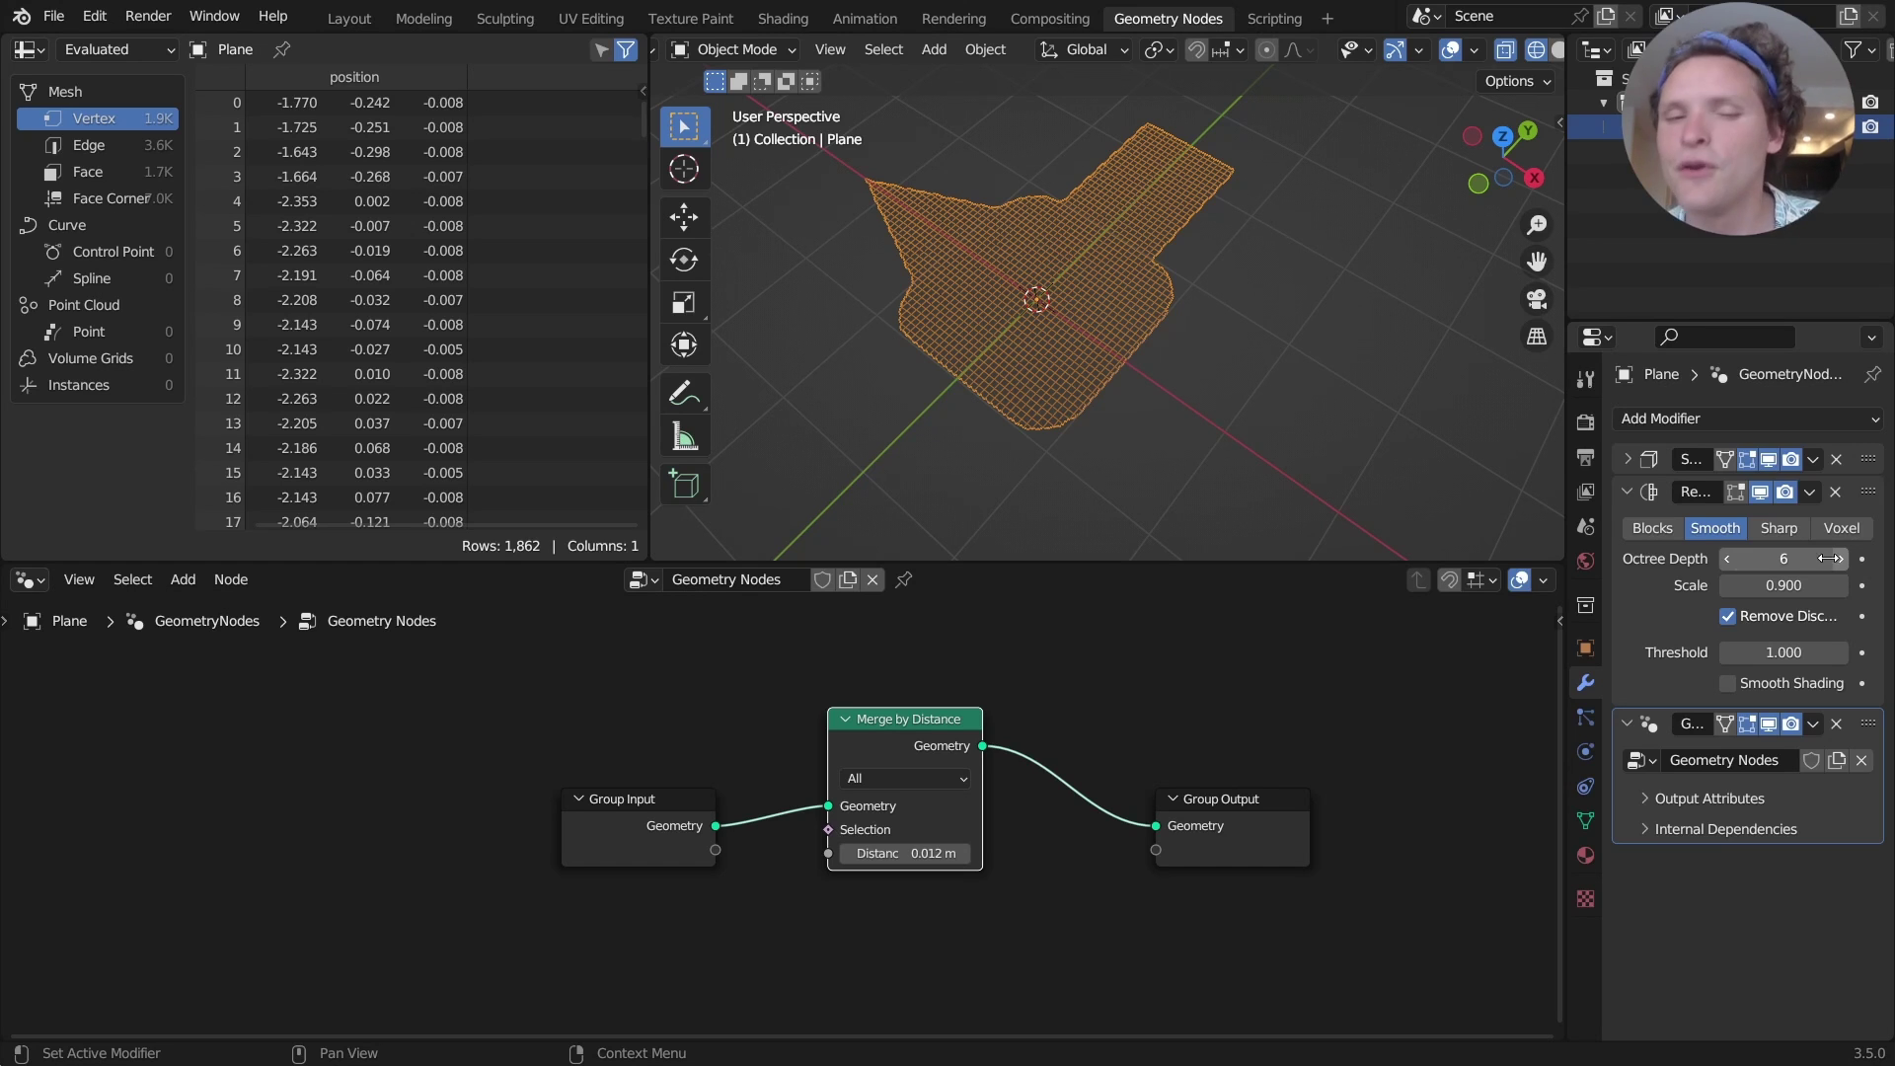
Try to pull the selected straight edge out along X into a long arm, and inspect the remeshed grid in Object Mode
{"action": "middle_click_drag", "start_coordinate": [1303, 493], "coordinate": [1038, 259]}
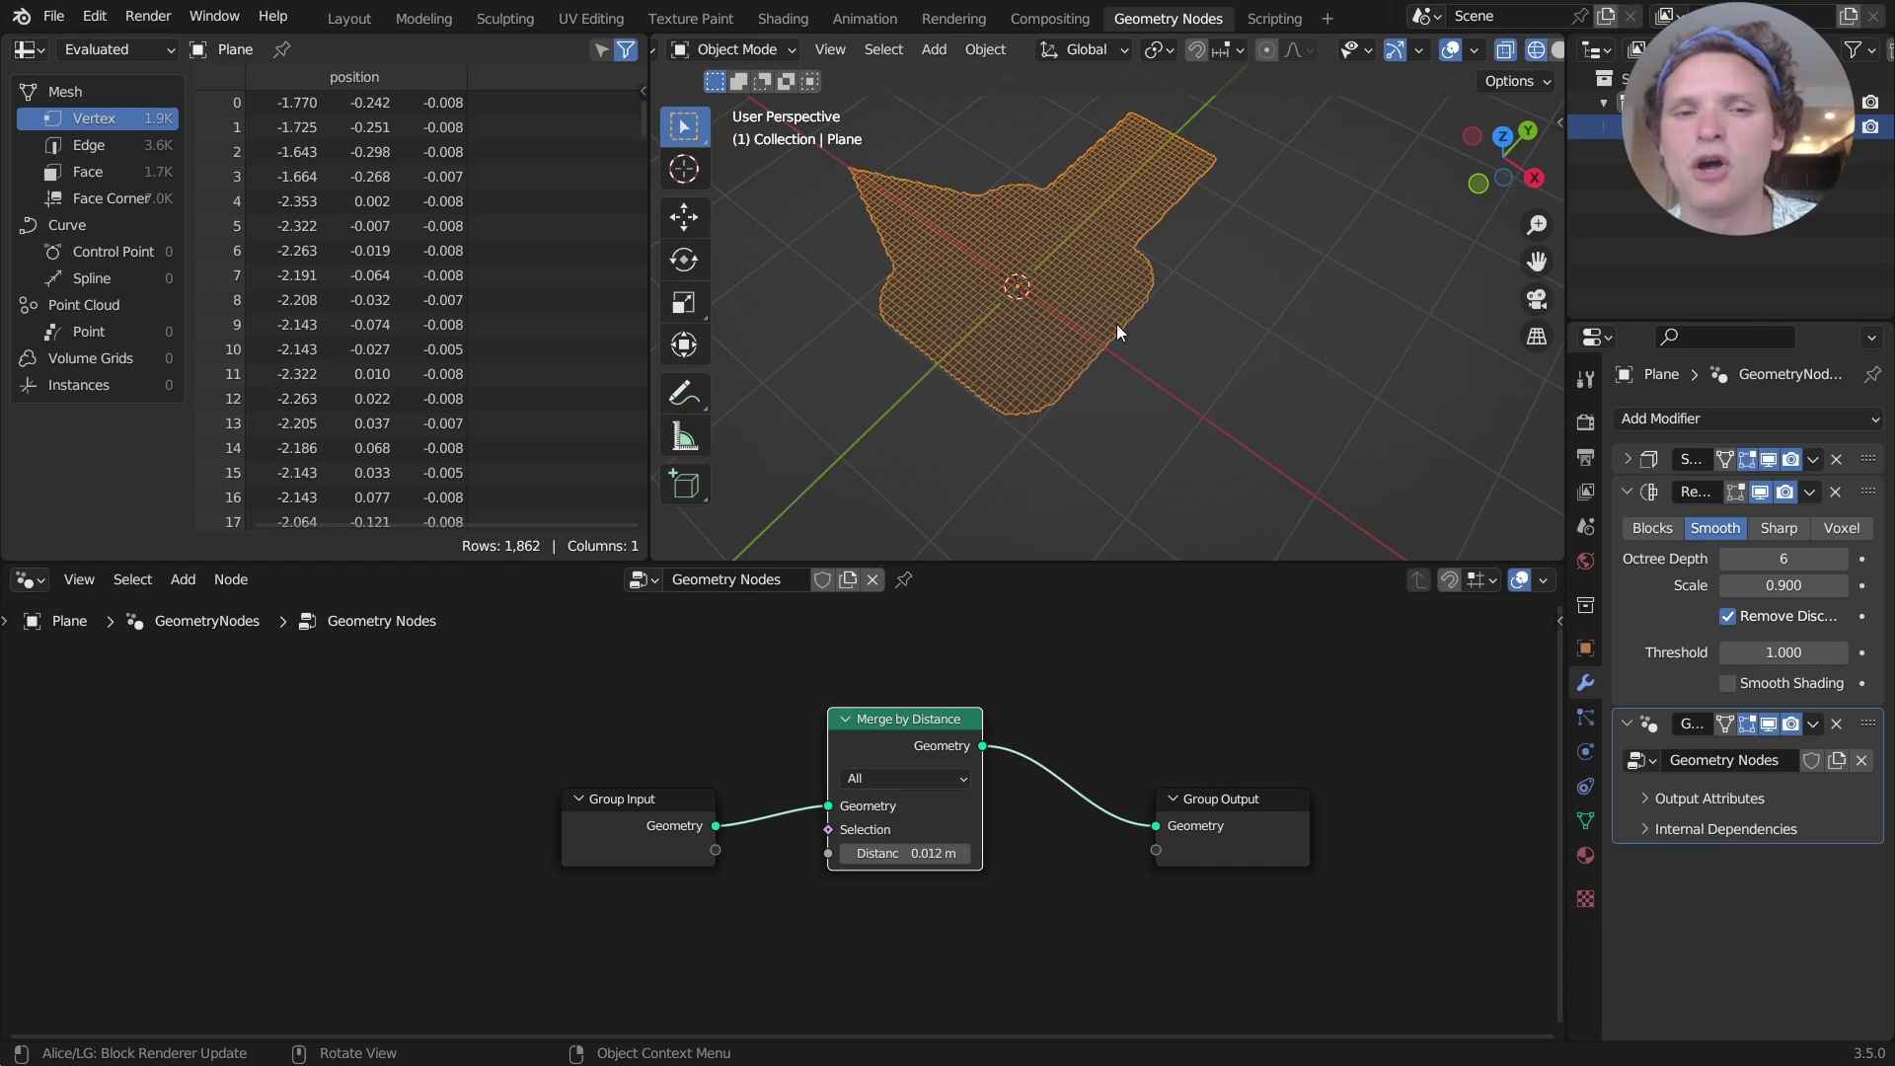
{"action": "key", "text": "Tab"}
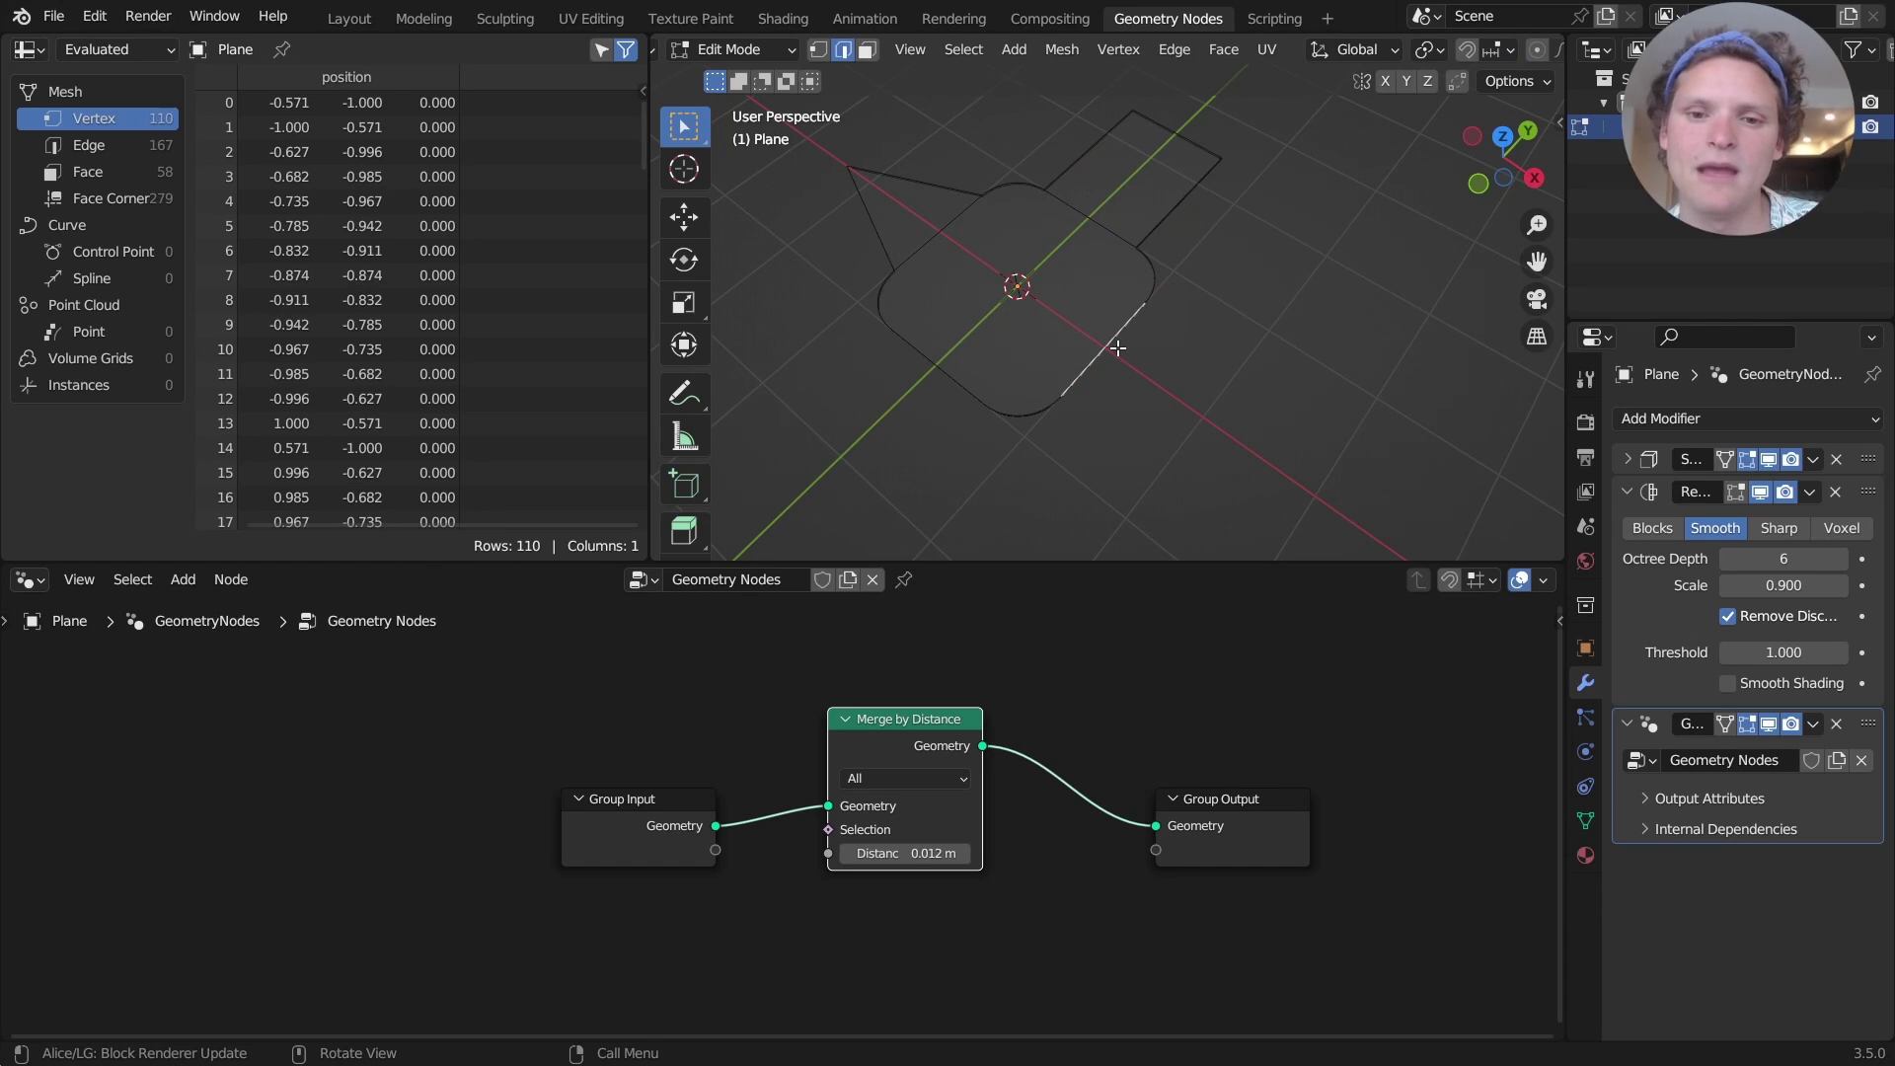
{"action": "key", "text": "e"}
{"action": "key", "text": "x"}
{"action": "left_click", "coordinate": [1396, 426]}
{"action": "middle_click_drag", "start_coordinate": [1397, 427], "coordinate": [1151, 320]}
{"action": "key", "text": "e"}
{"action": "key", "text": "x"}
{"action": "left_click", "coordinate": [699, 456]}
{"action": "key", "text": "Tab"}
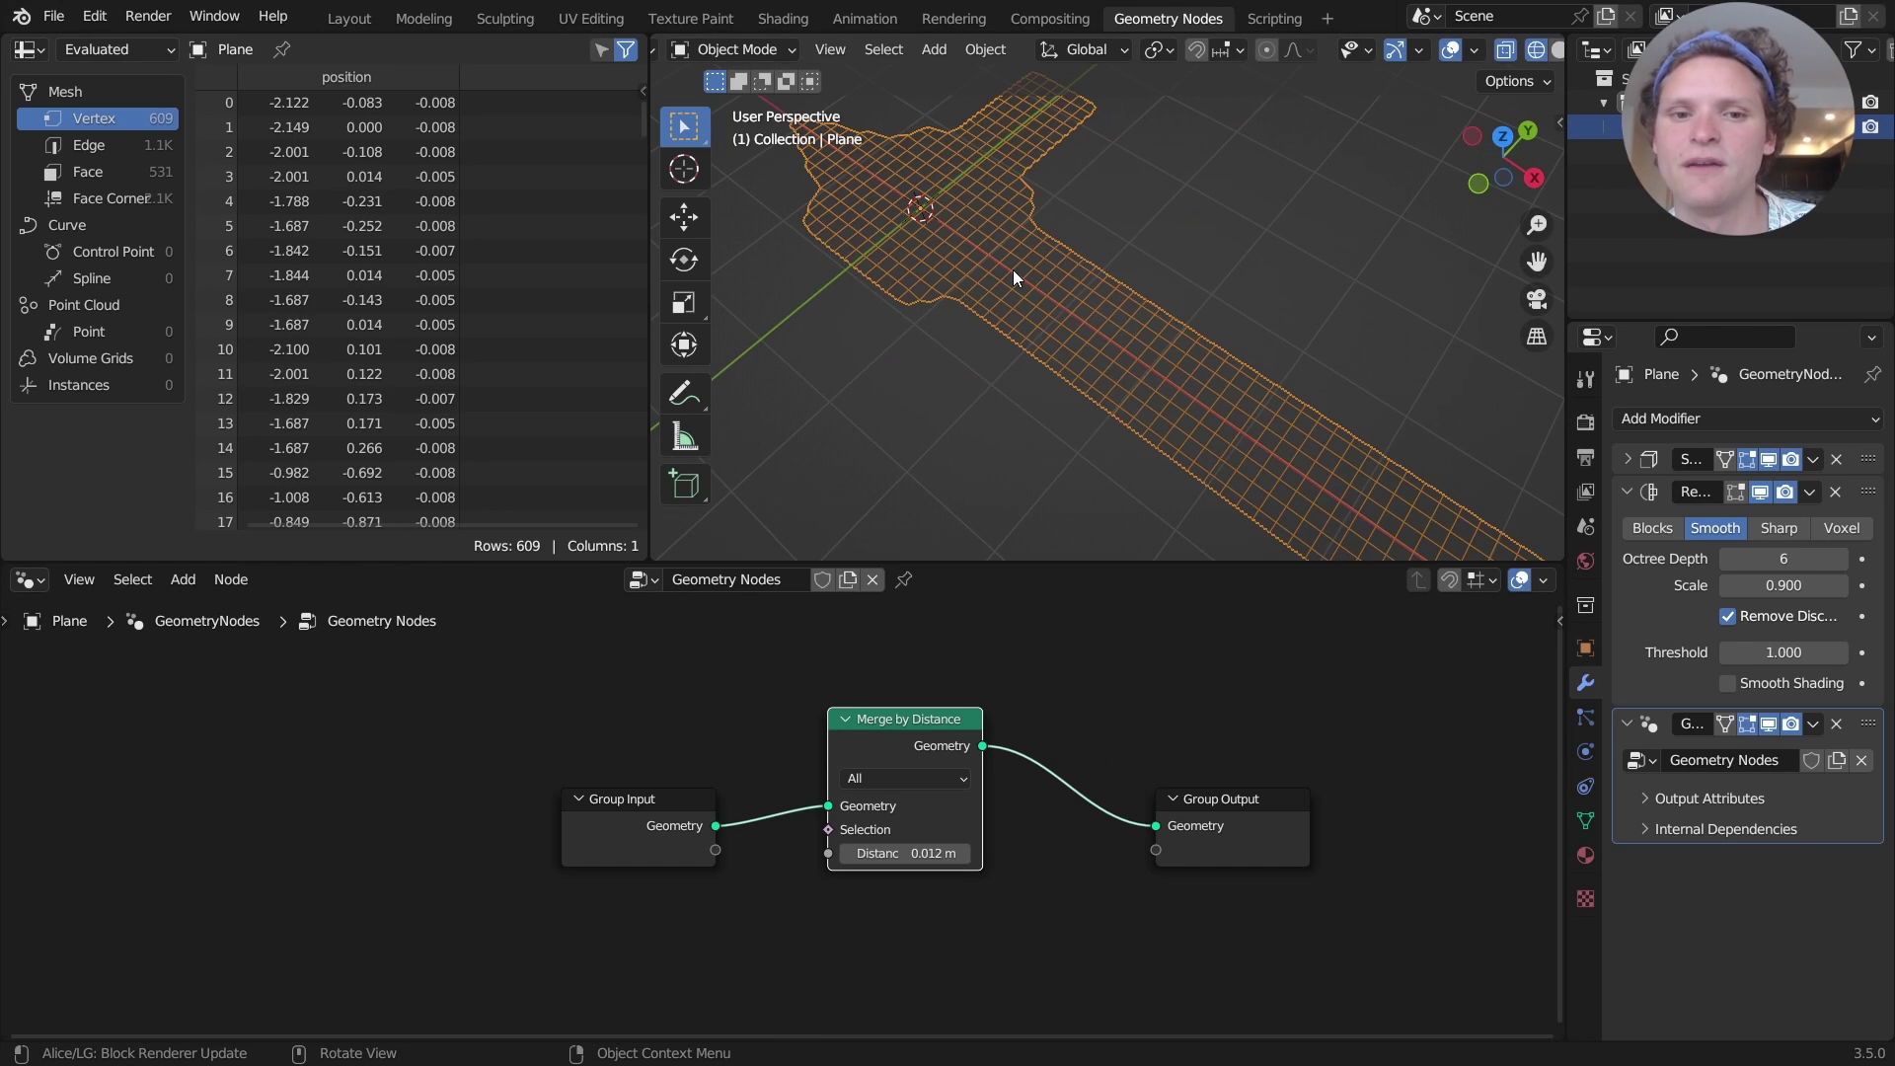
{"action": "middle_click_drag", "start_coordinate": [1013, 270], "coordinate": [1125, 300]}
Undo the arm extension along X and go back to Object Mode
{"action": "key", "text": "ctrl+z"}
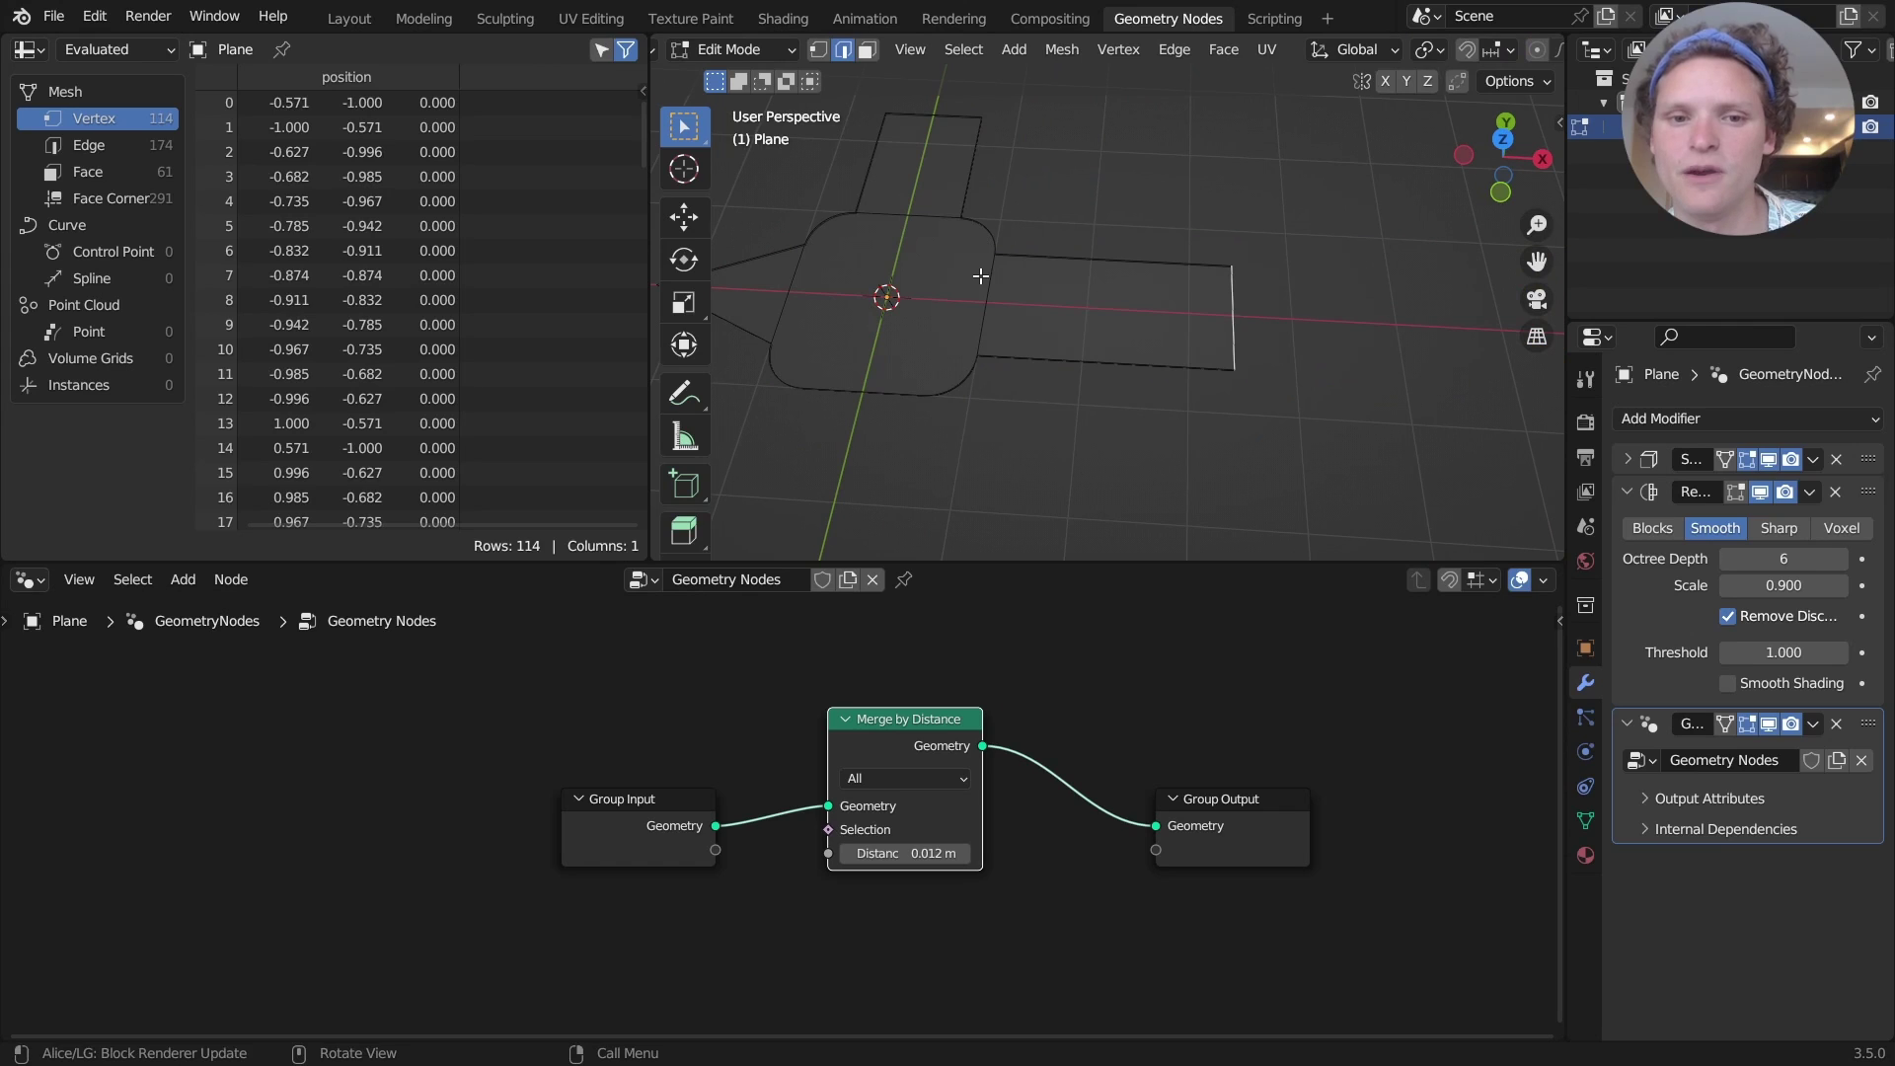
{"action": "key", "text": "ctrl+z"}
{"action": "key", "text": "Tab"}
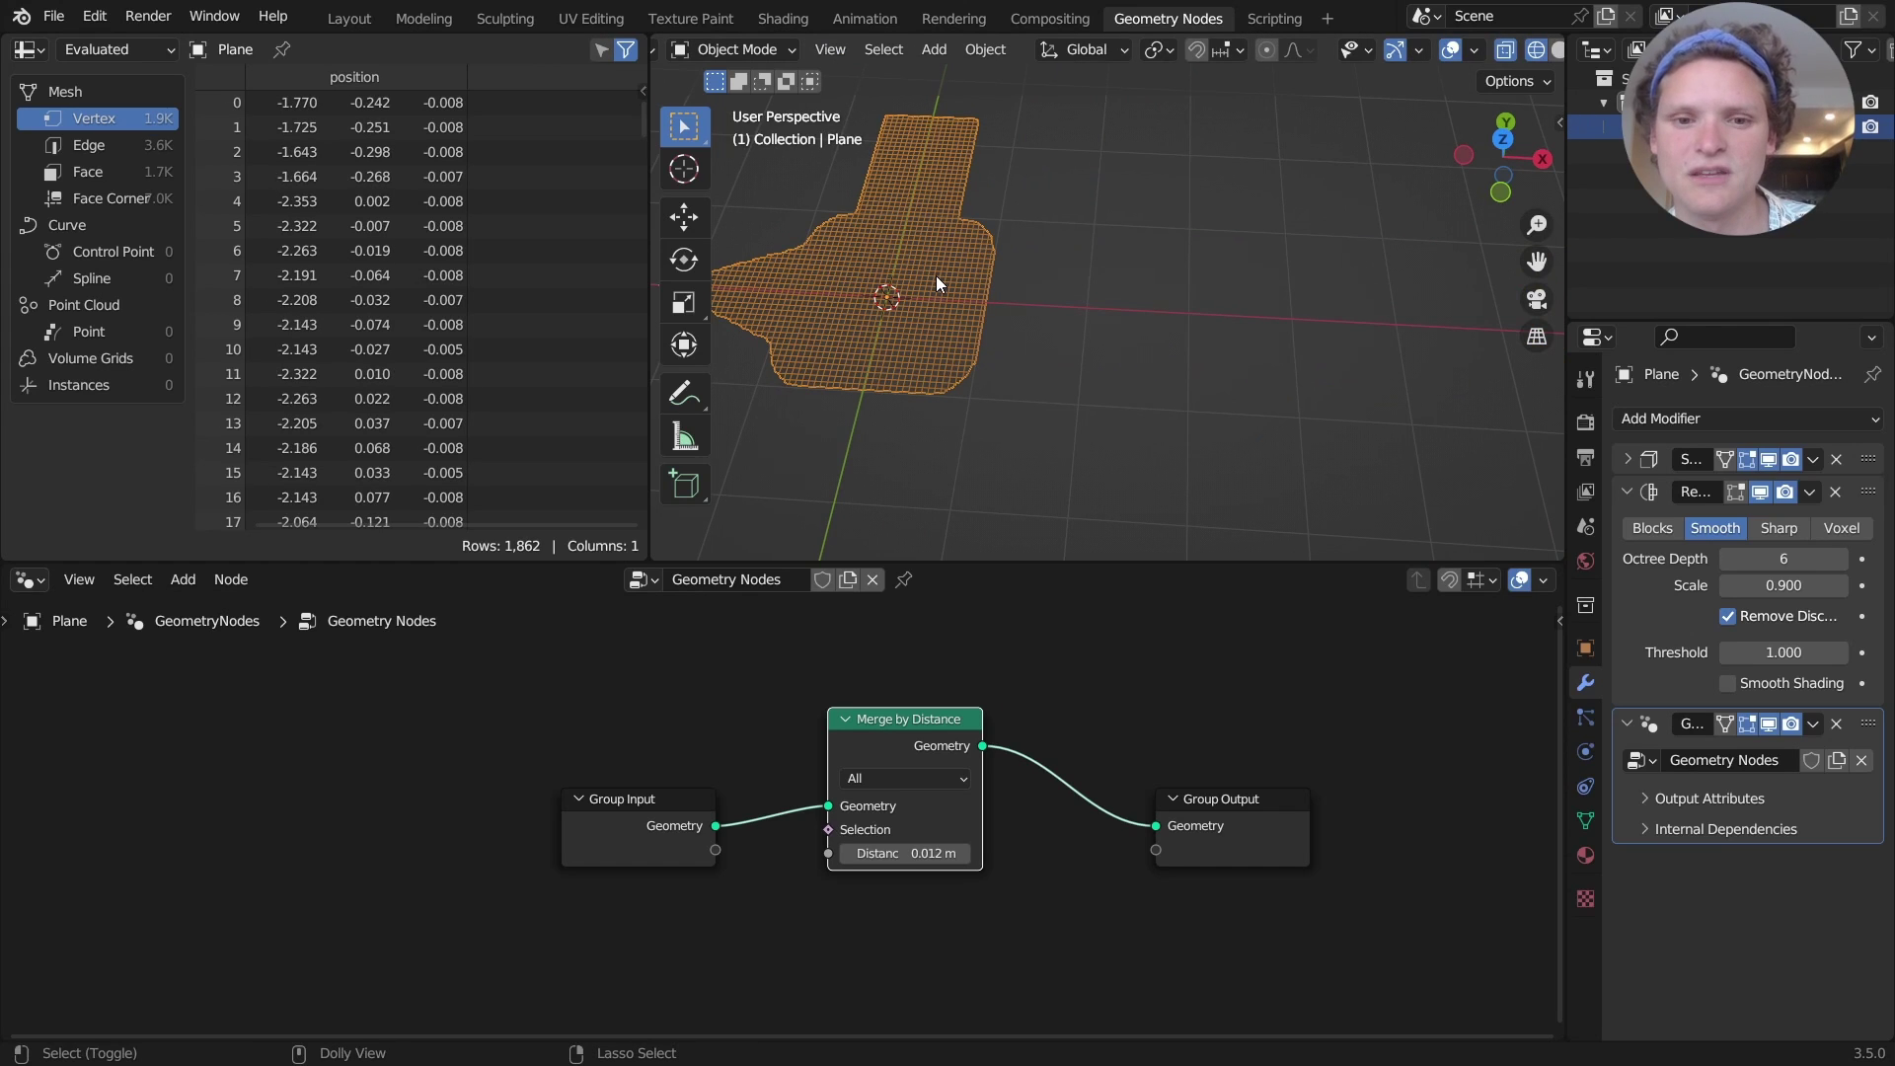
Try to extrude the straight edge far along X again to compare the grid's face size with the Remesh scale unchanged
{"action": "key", "text": "Tab"}
{"action": "key", "text": "e"}
{"action": "key", "text": "x"}
{"action": "left_click", "coordinate": [1003, 273]}
{"action": "key", "text": "Tab"}
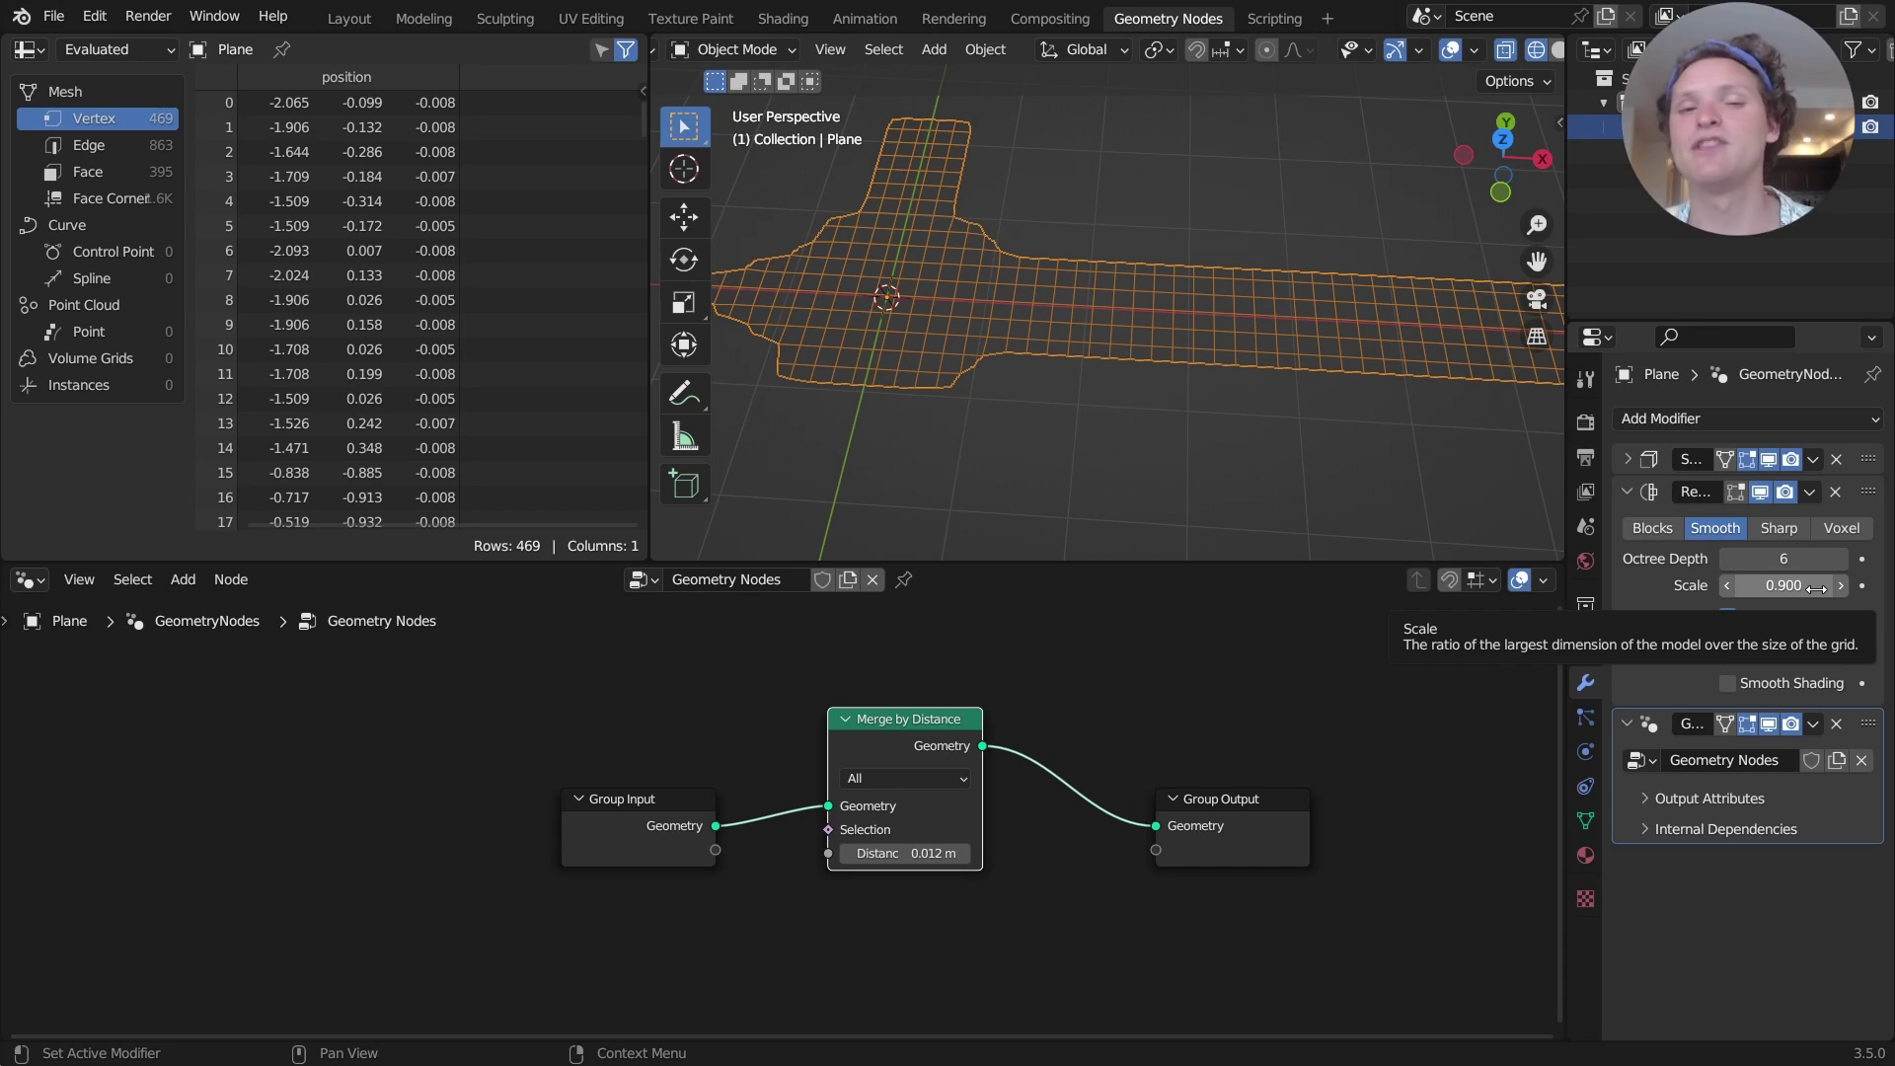
{"action": "scroll", "coordinate": [1197, 304], "scroll_direction": "down", "scroll_amount": 3}
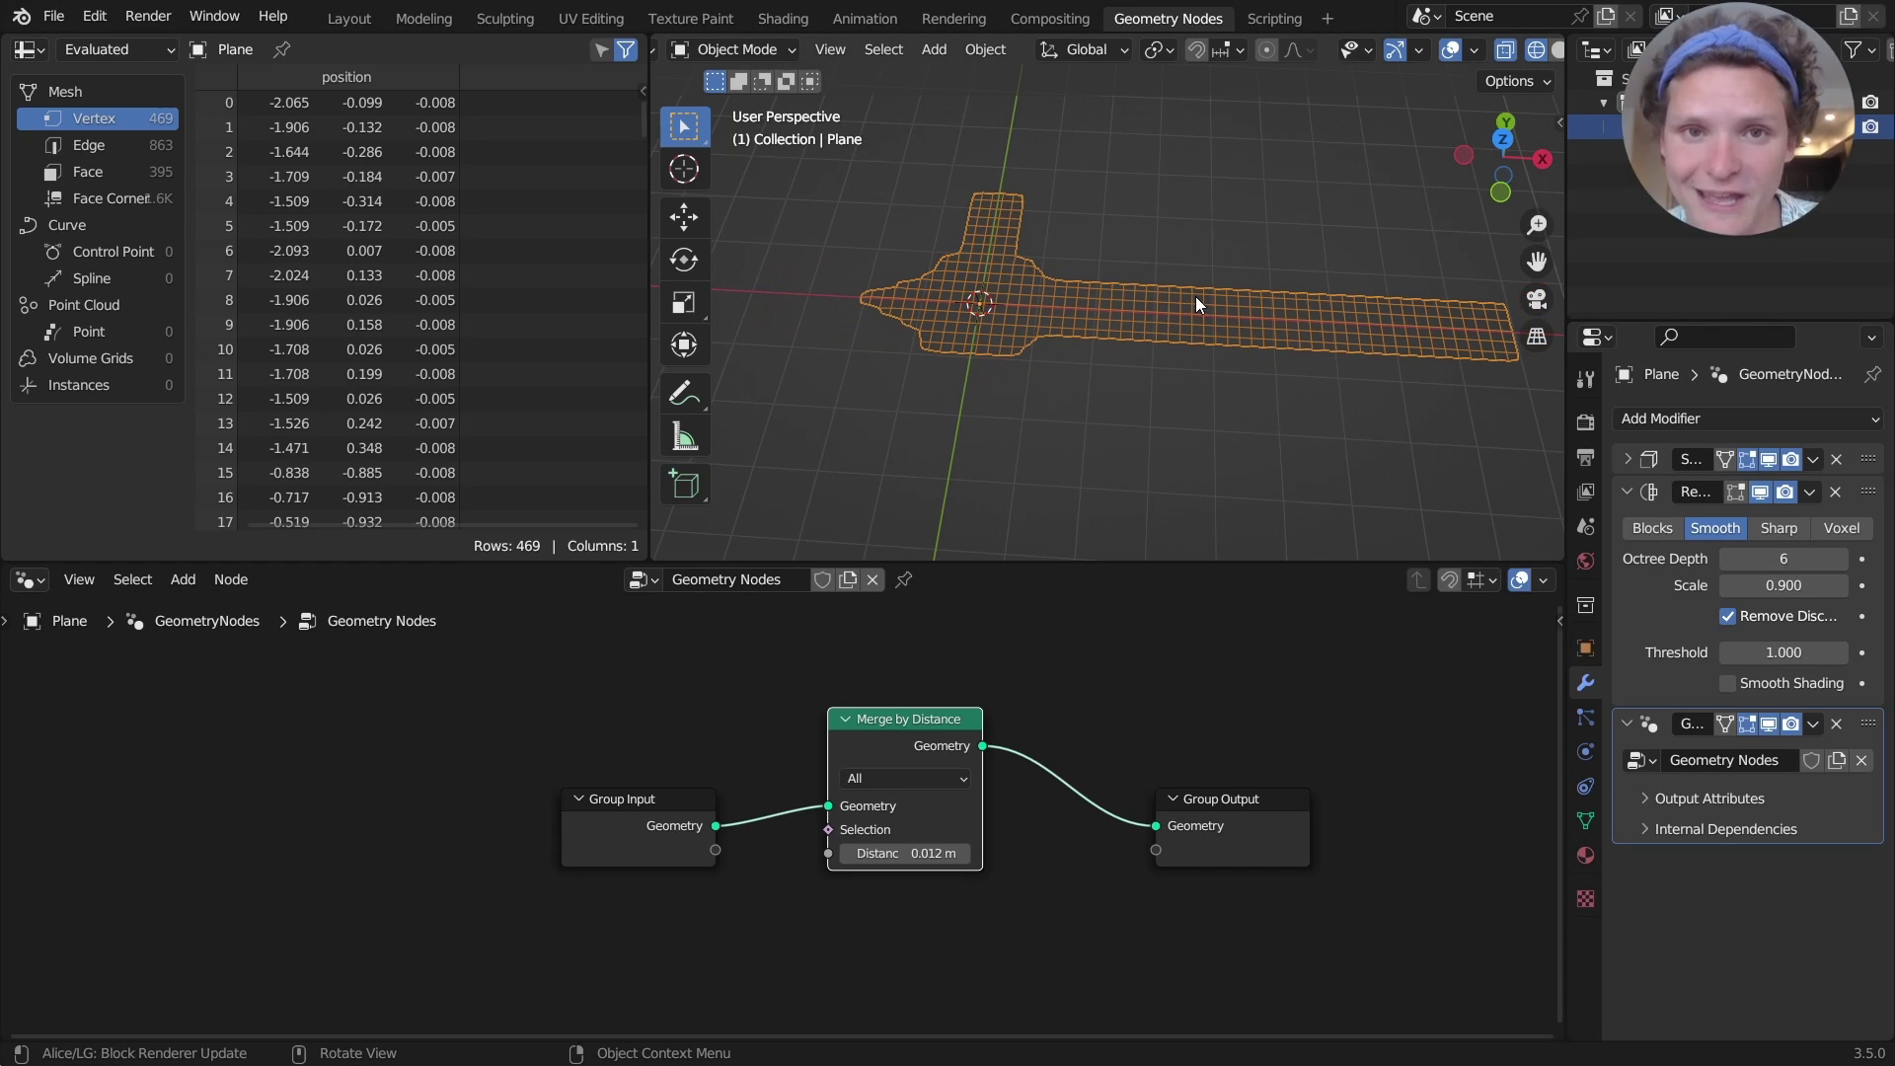
Undo the repeated long extrusion and examine the grid on the original shape in Object Mode
{"action": "key", "text": "ctrl"}
{"action": "key", "text": "ctrl+z"}
{"action": "key", "text": "ctrl+z"}
{"action": "key", "text": "ctrl+z"}
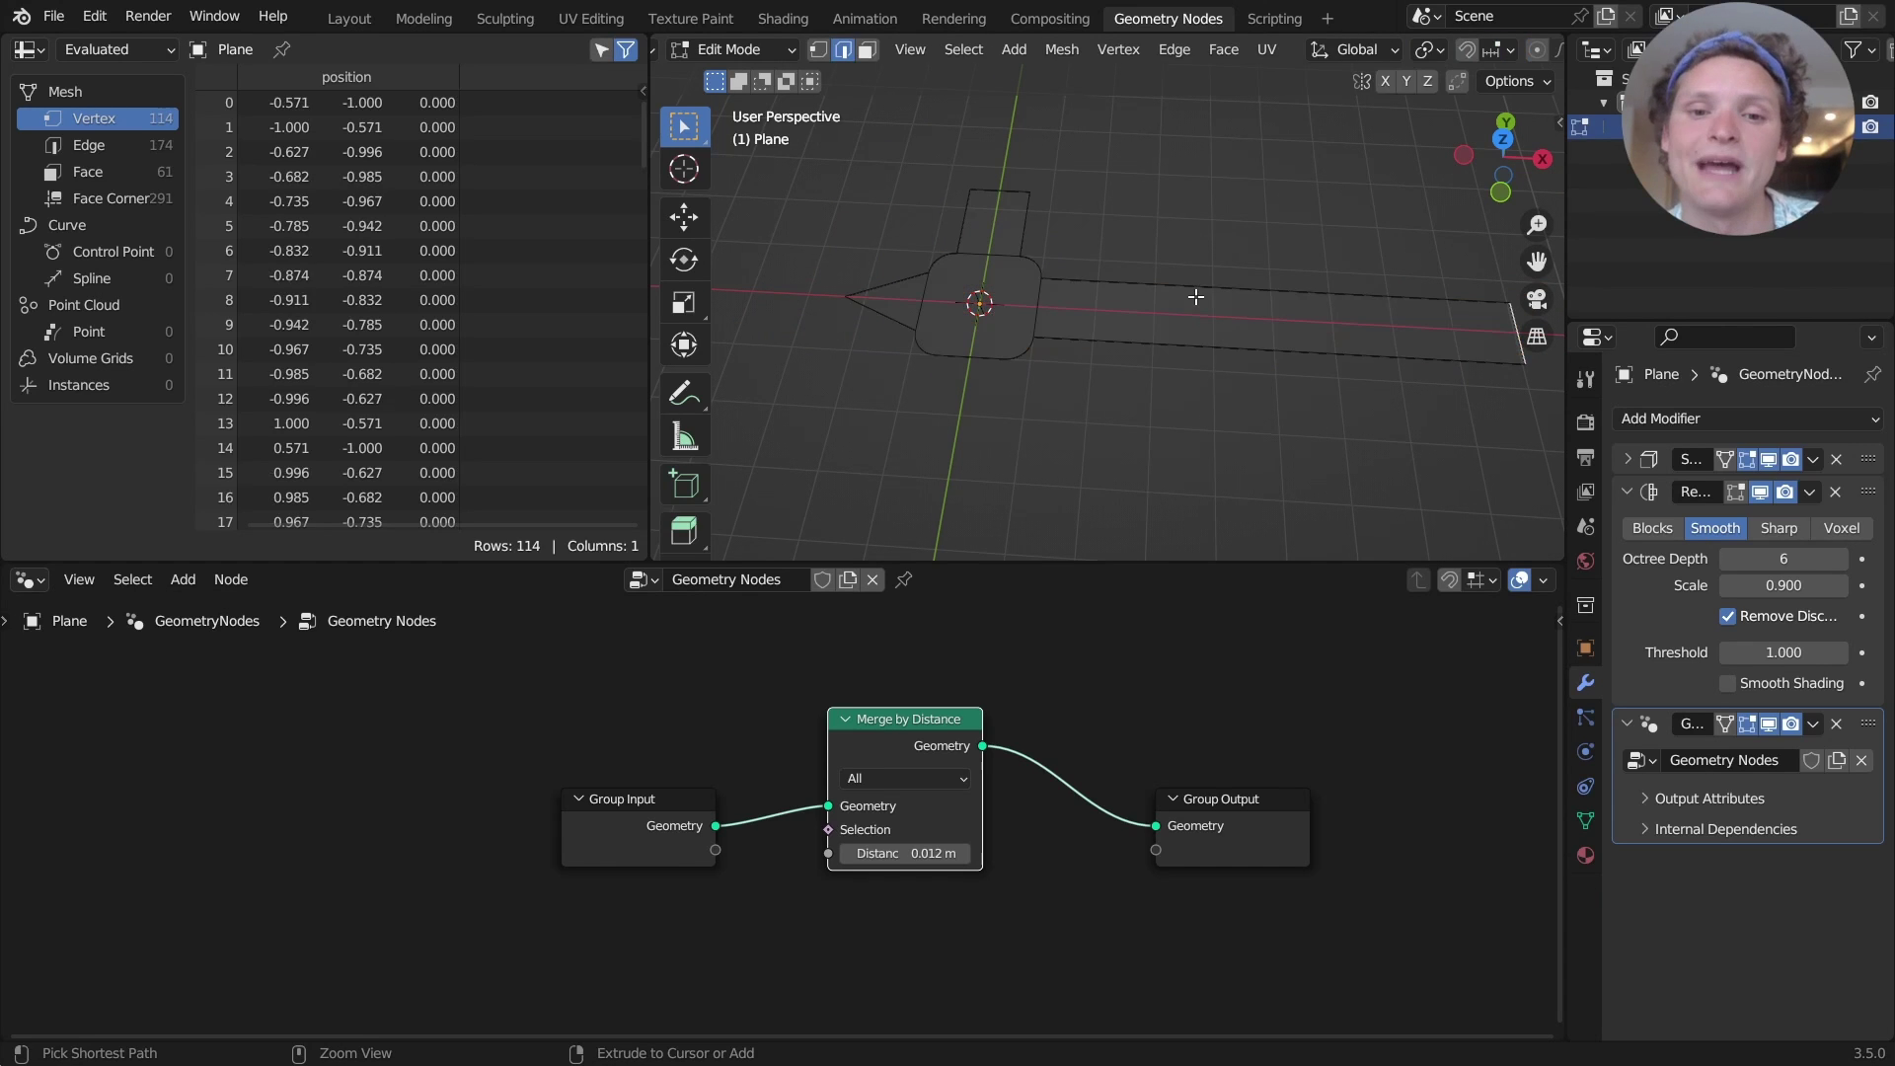
{"action": "middle_click_drag", "start_coordinate": [987, 286], "coordinate": [1011, 335]}
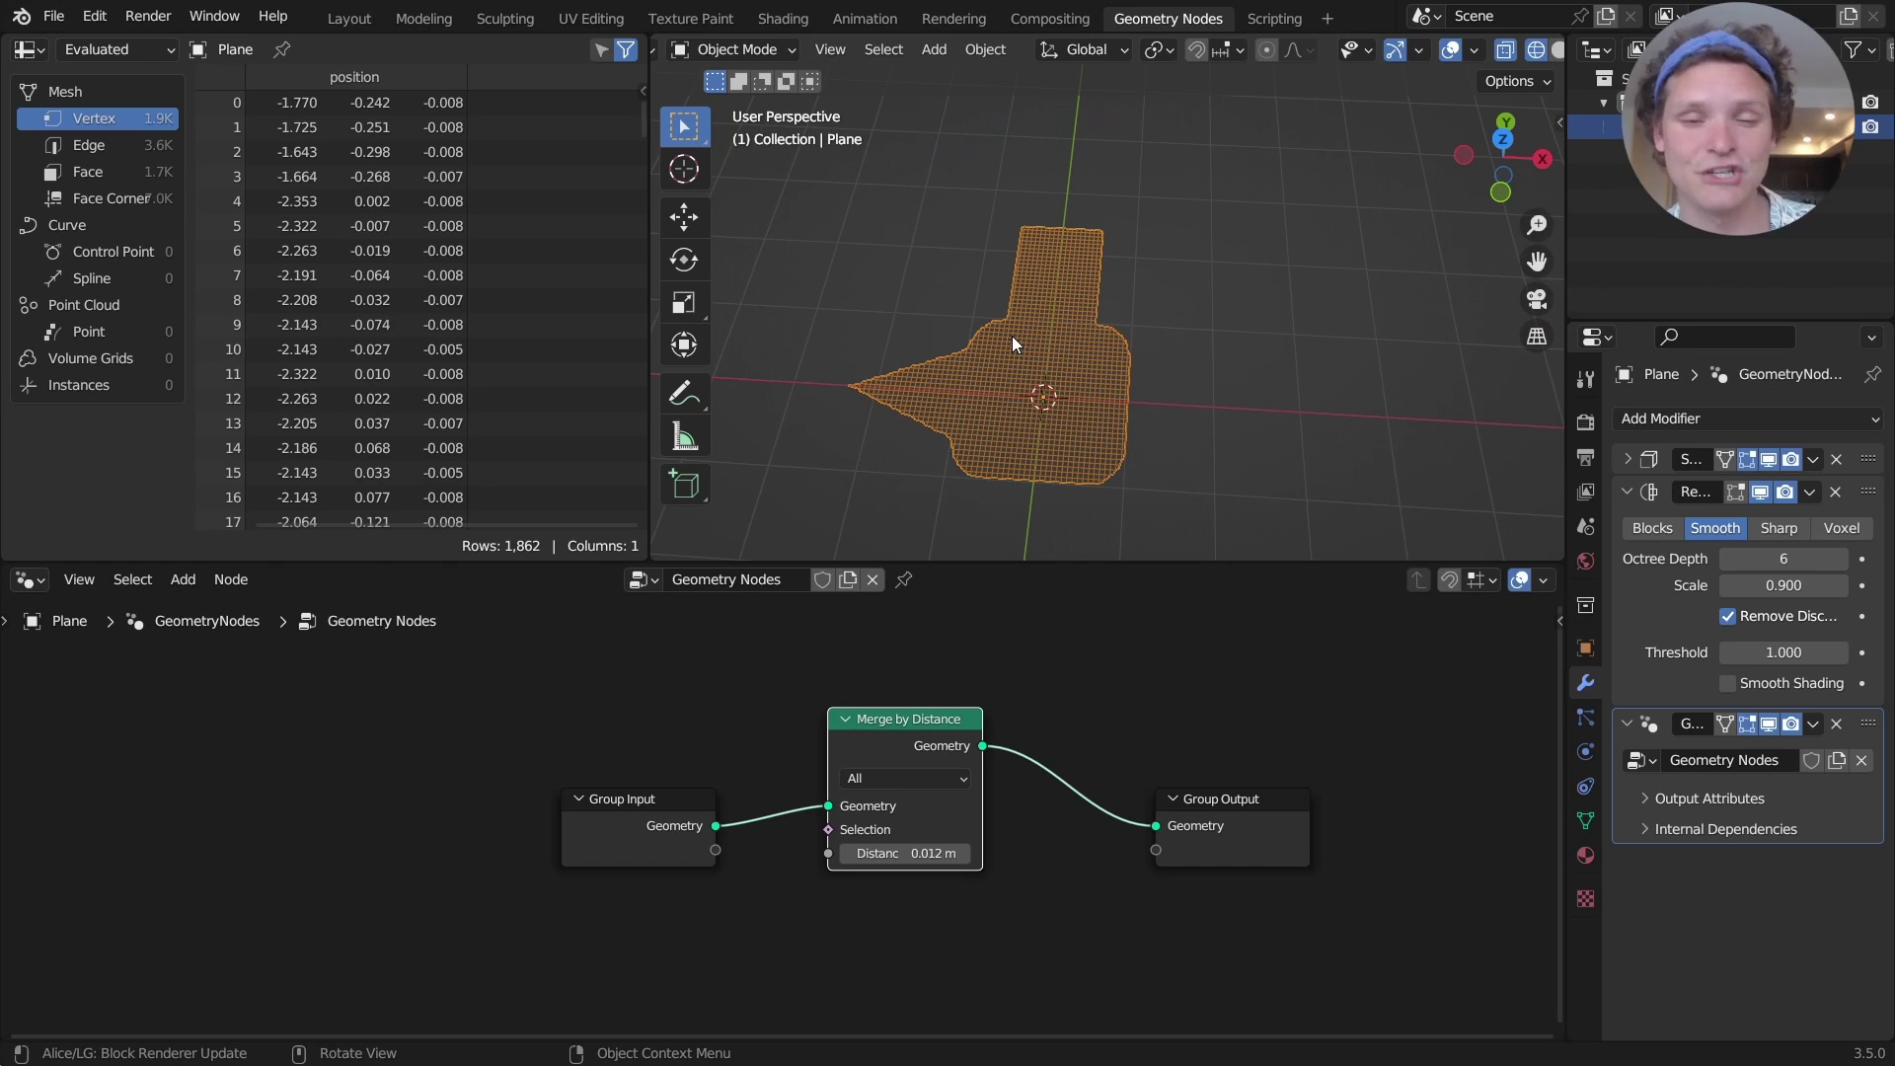
{"action": "scroll", "coordinate": [1038, 336], "scroll_direction": "up", "scroll_amount": 5}
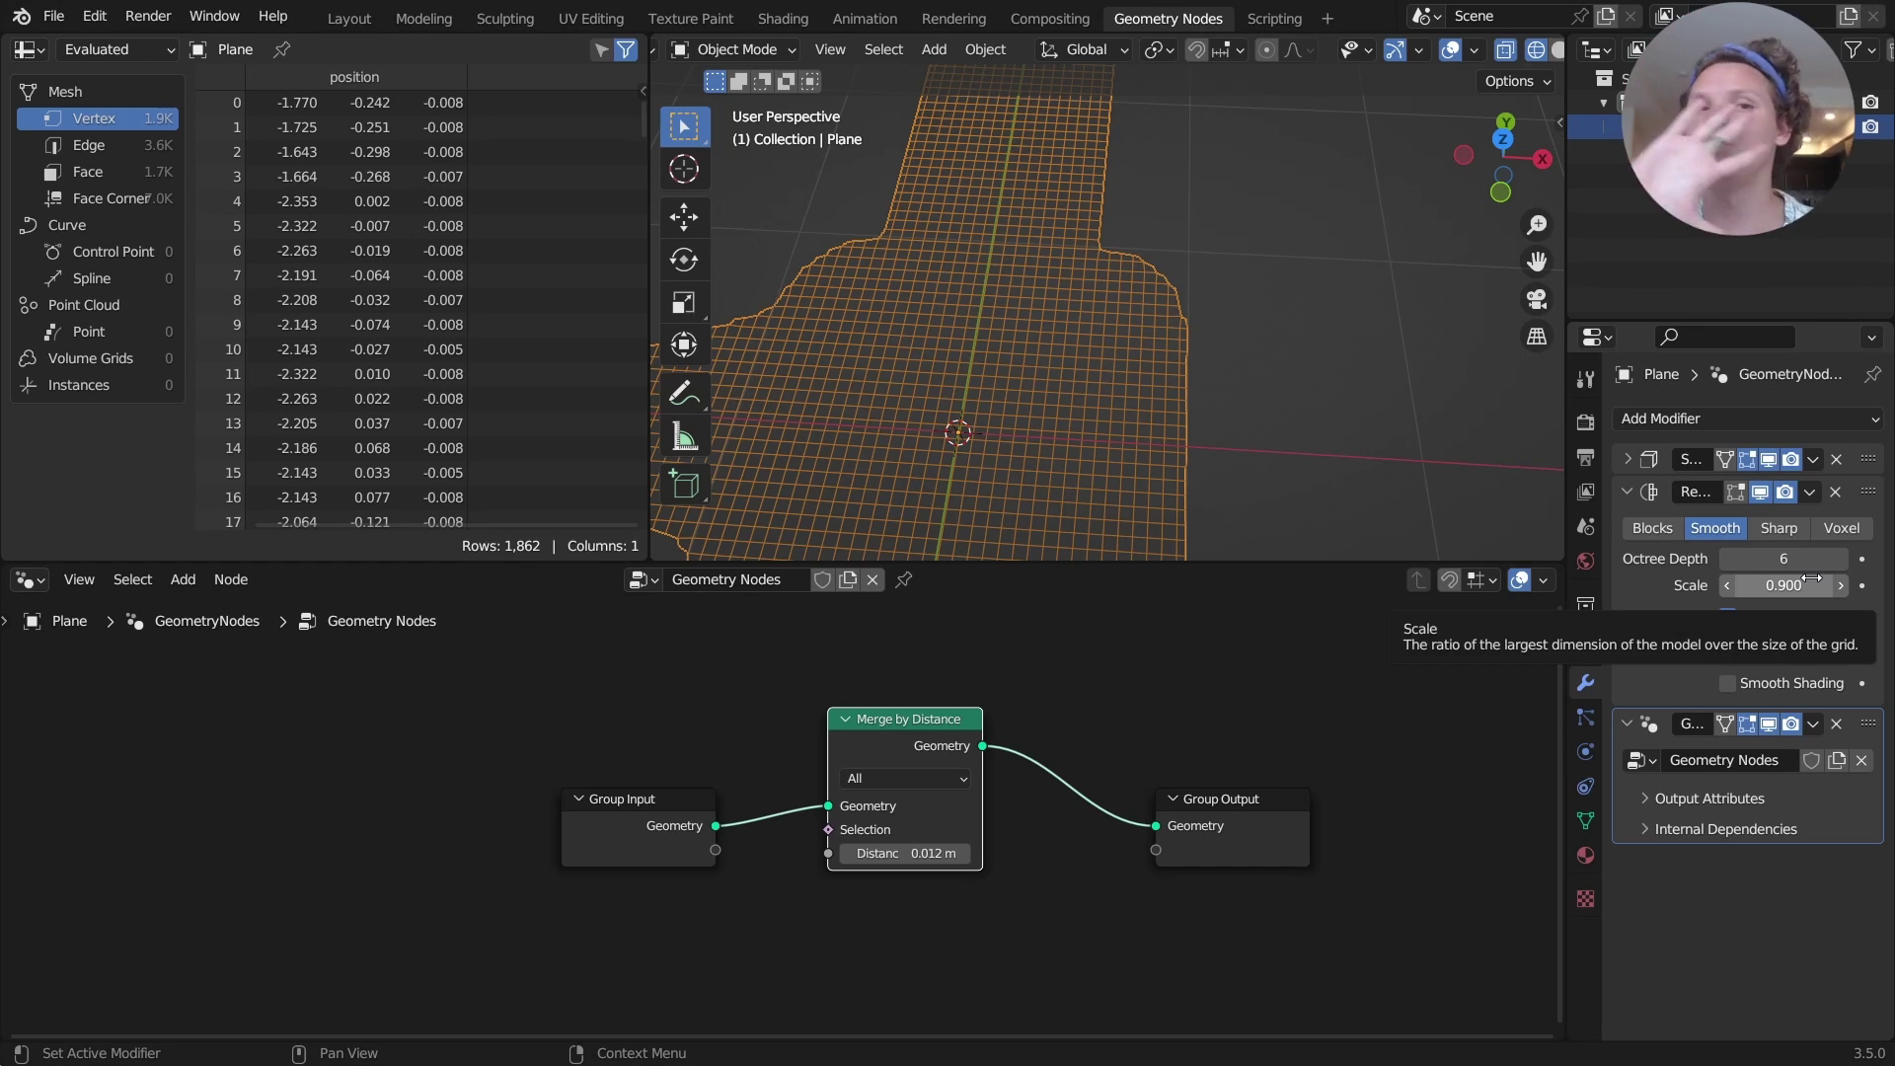
{"action": "middle_click_drag", "start_coordinate": [962, 448], "coordinate": [1052, 341]}
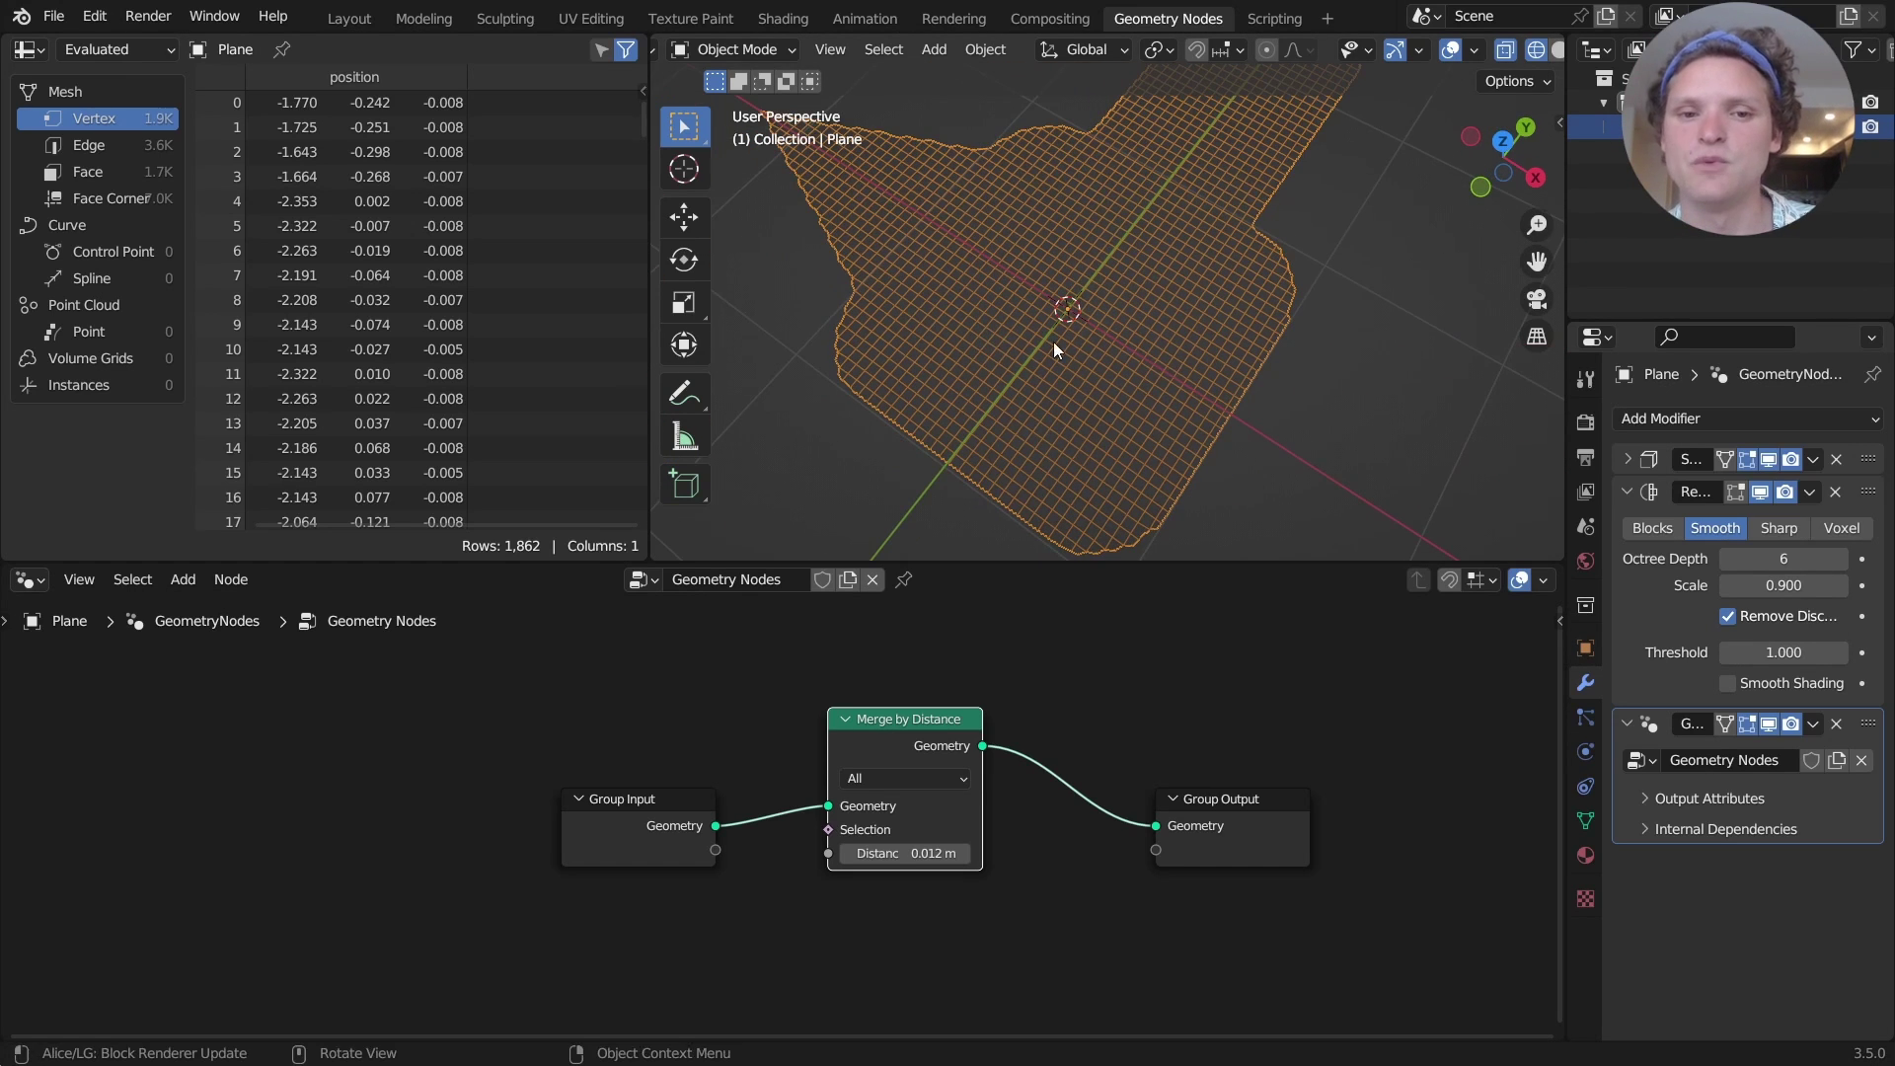
Set the Remesh modifier's Octree Depth to 7 and its Scale to 0.9
{"action": "left_click", "coordinate": [1841, 559]}
{"action": "left_click", "coordinate": [1841, 559]}
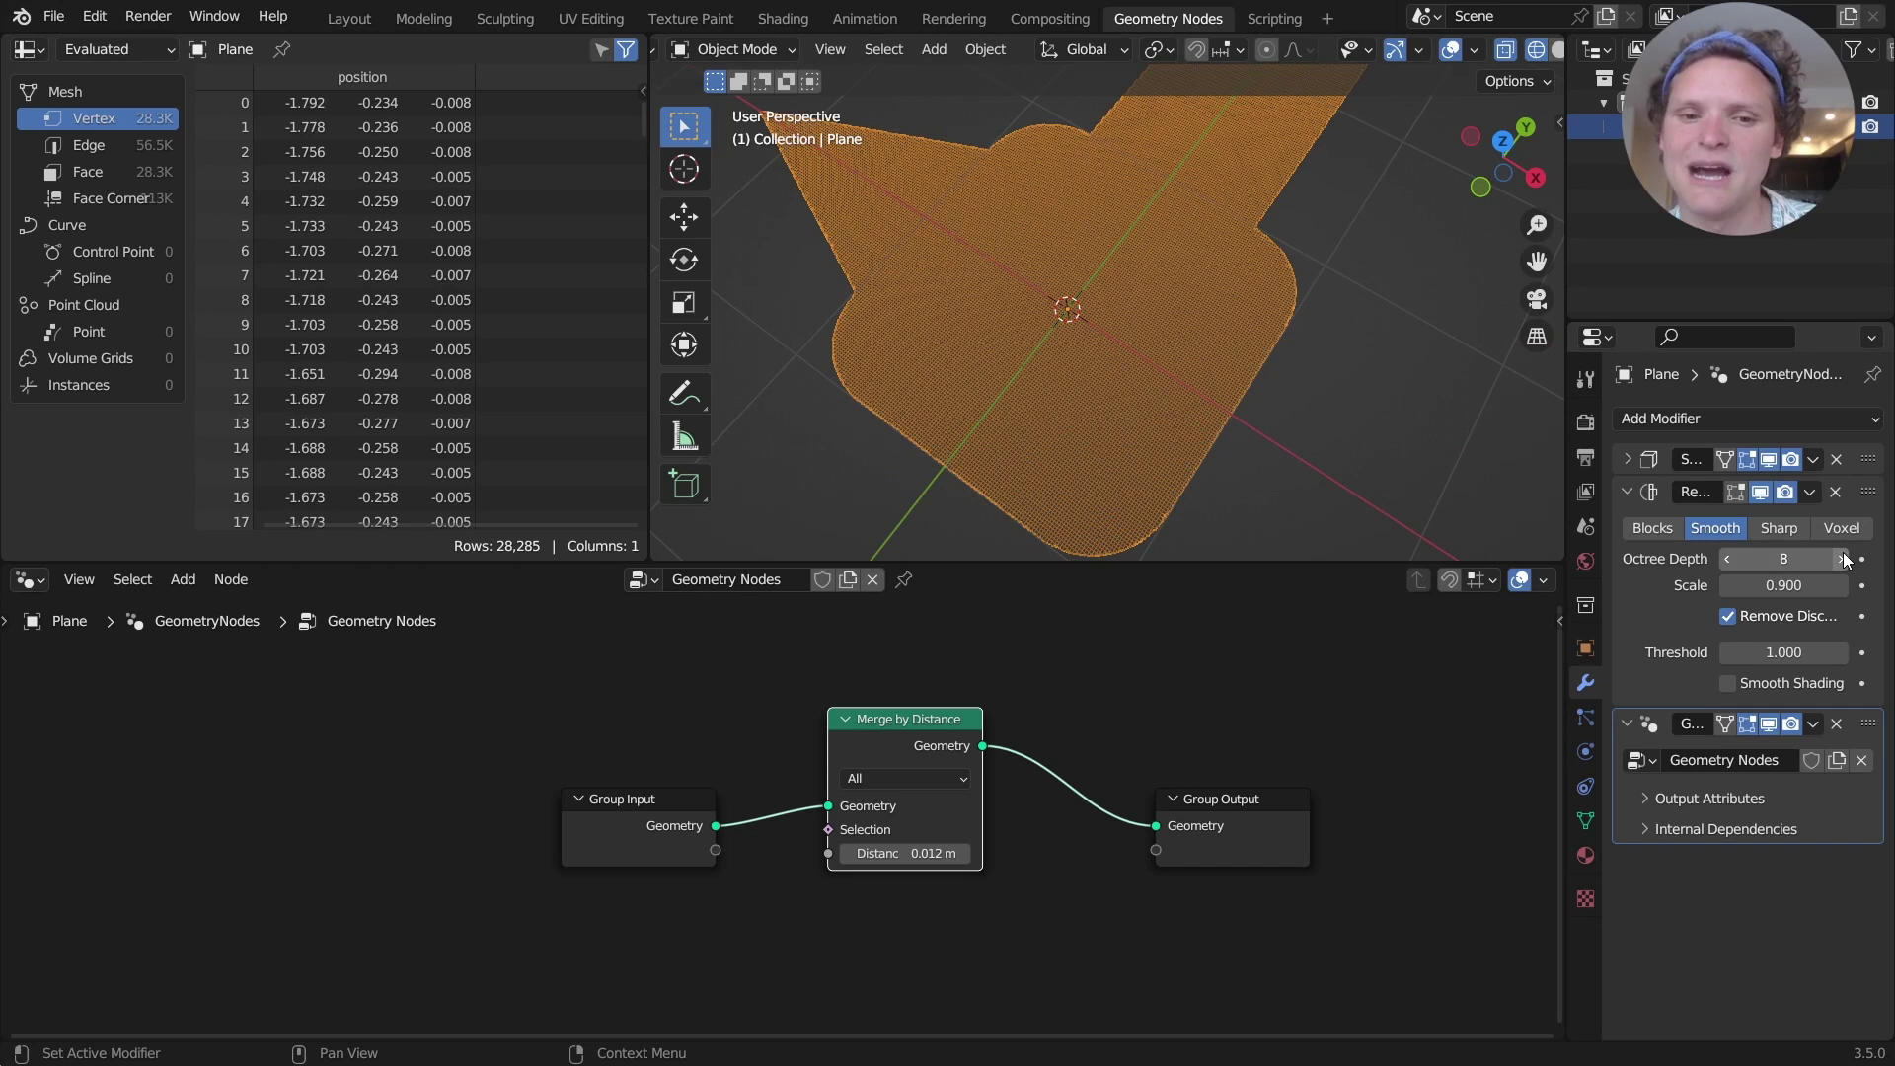
{"action": "left_click", "coordinate": [1729, 558]}
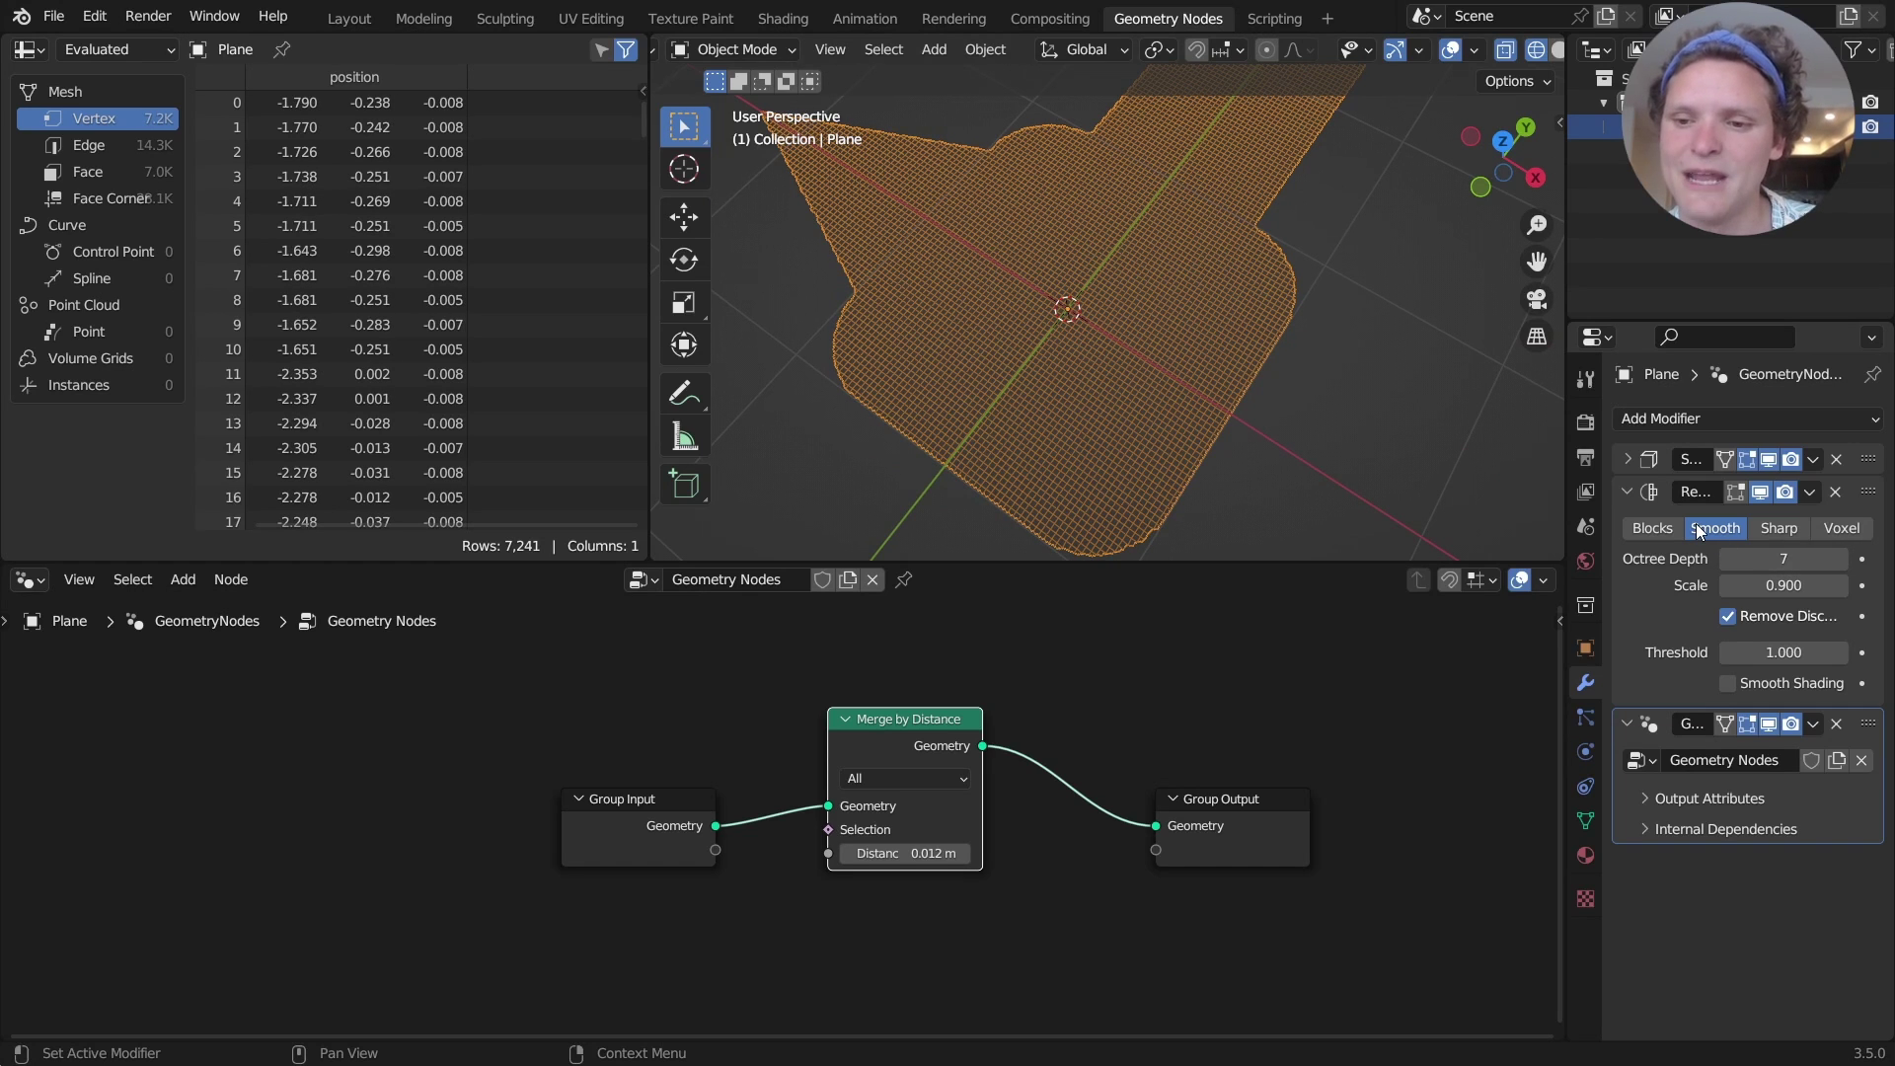
{"action": "left_click_drag", "start_coordinate": [1783, 585], "coordinate": [1729, 585]}
{"action": "left_click", "coordinate": [1783, 585]}
{"action": "type", "text": "0.9"}
{"action": "key", "text": "Return"}
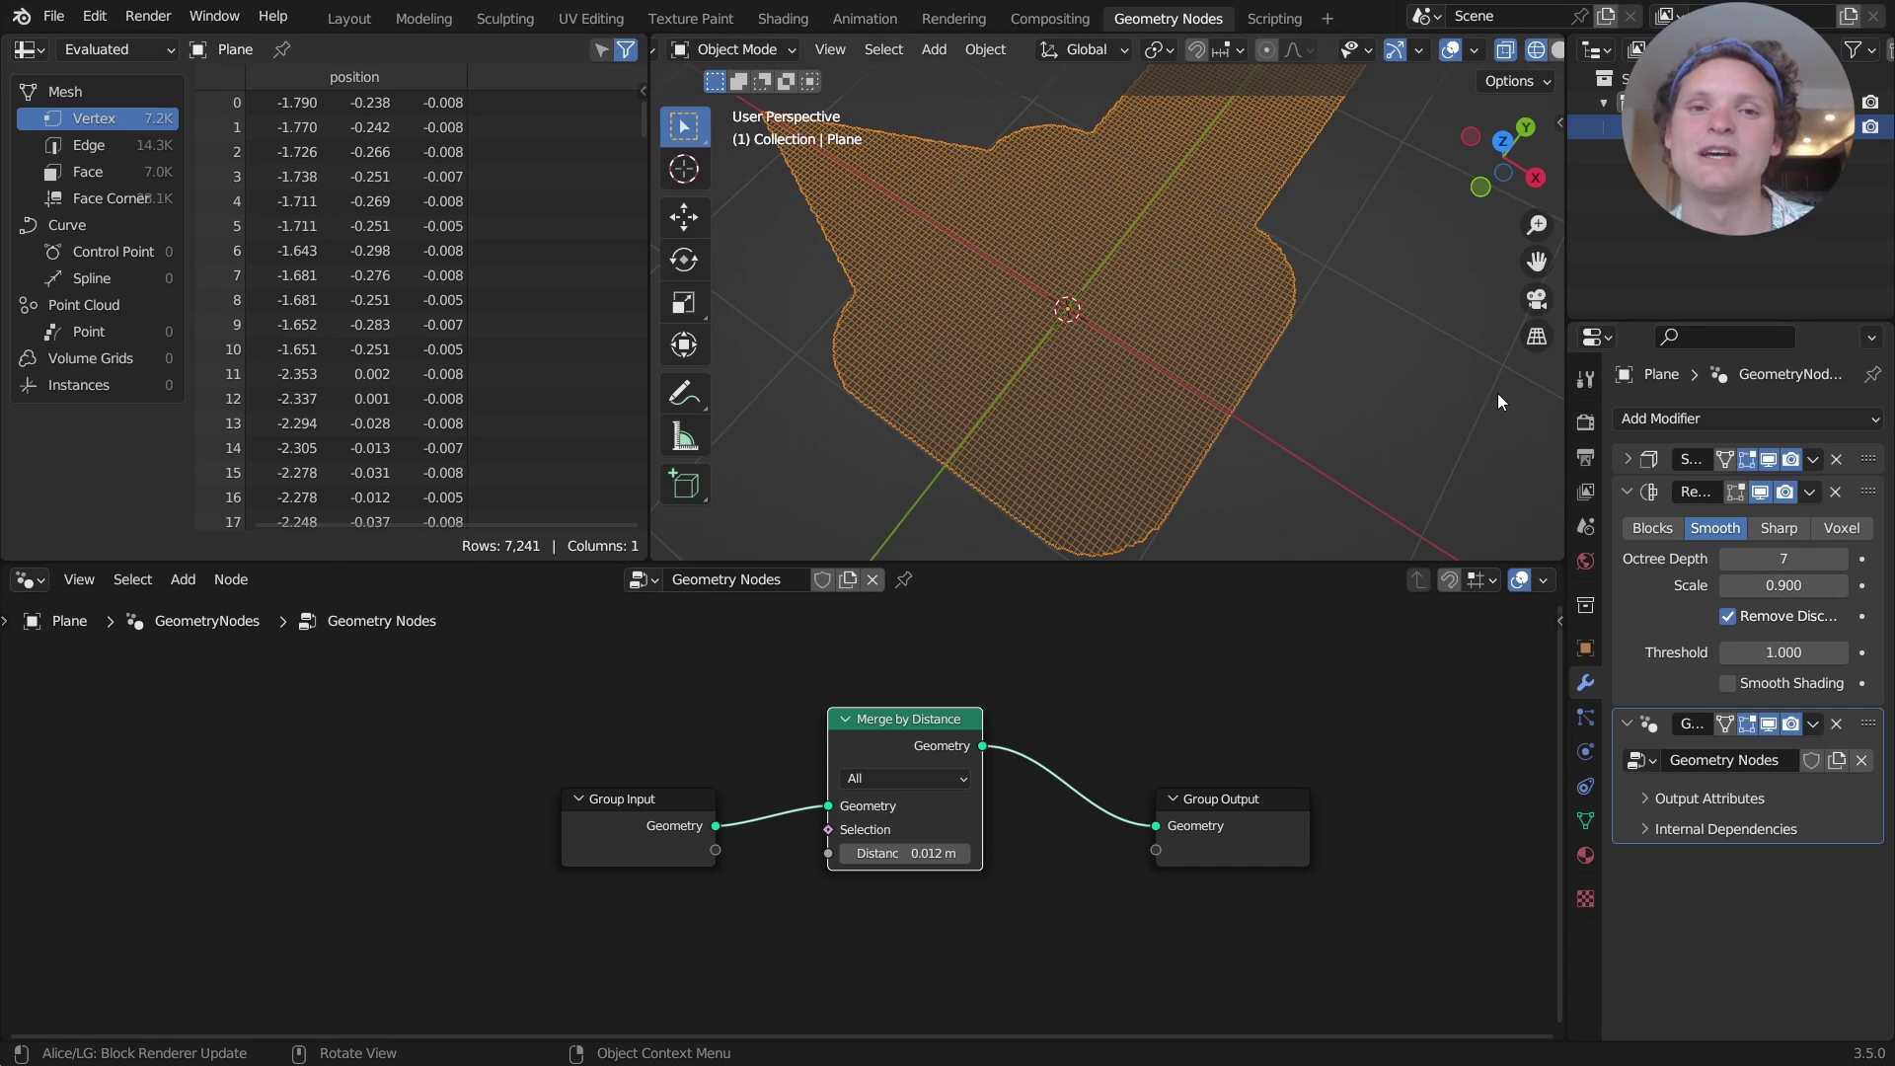
Raise the Remesh modifier's Scale to 0.99 for a denser grid
{"action": "left_click", "coordinate": [1767, 585]}
{"action": "key", "text": "BackSpace"}
{"action": "type", "text": "0.99"}
{"action": "key", "text": "Return"}
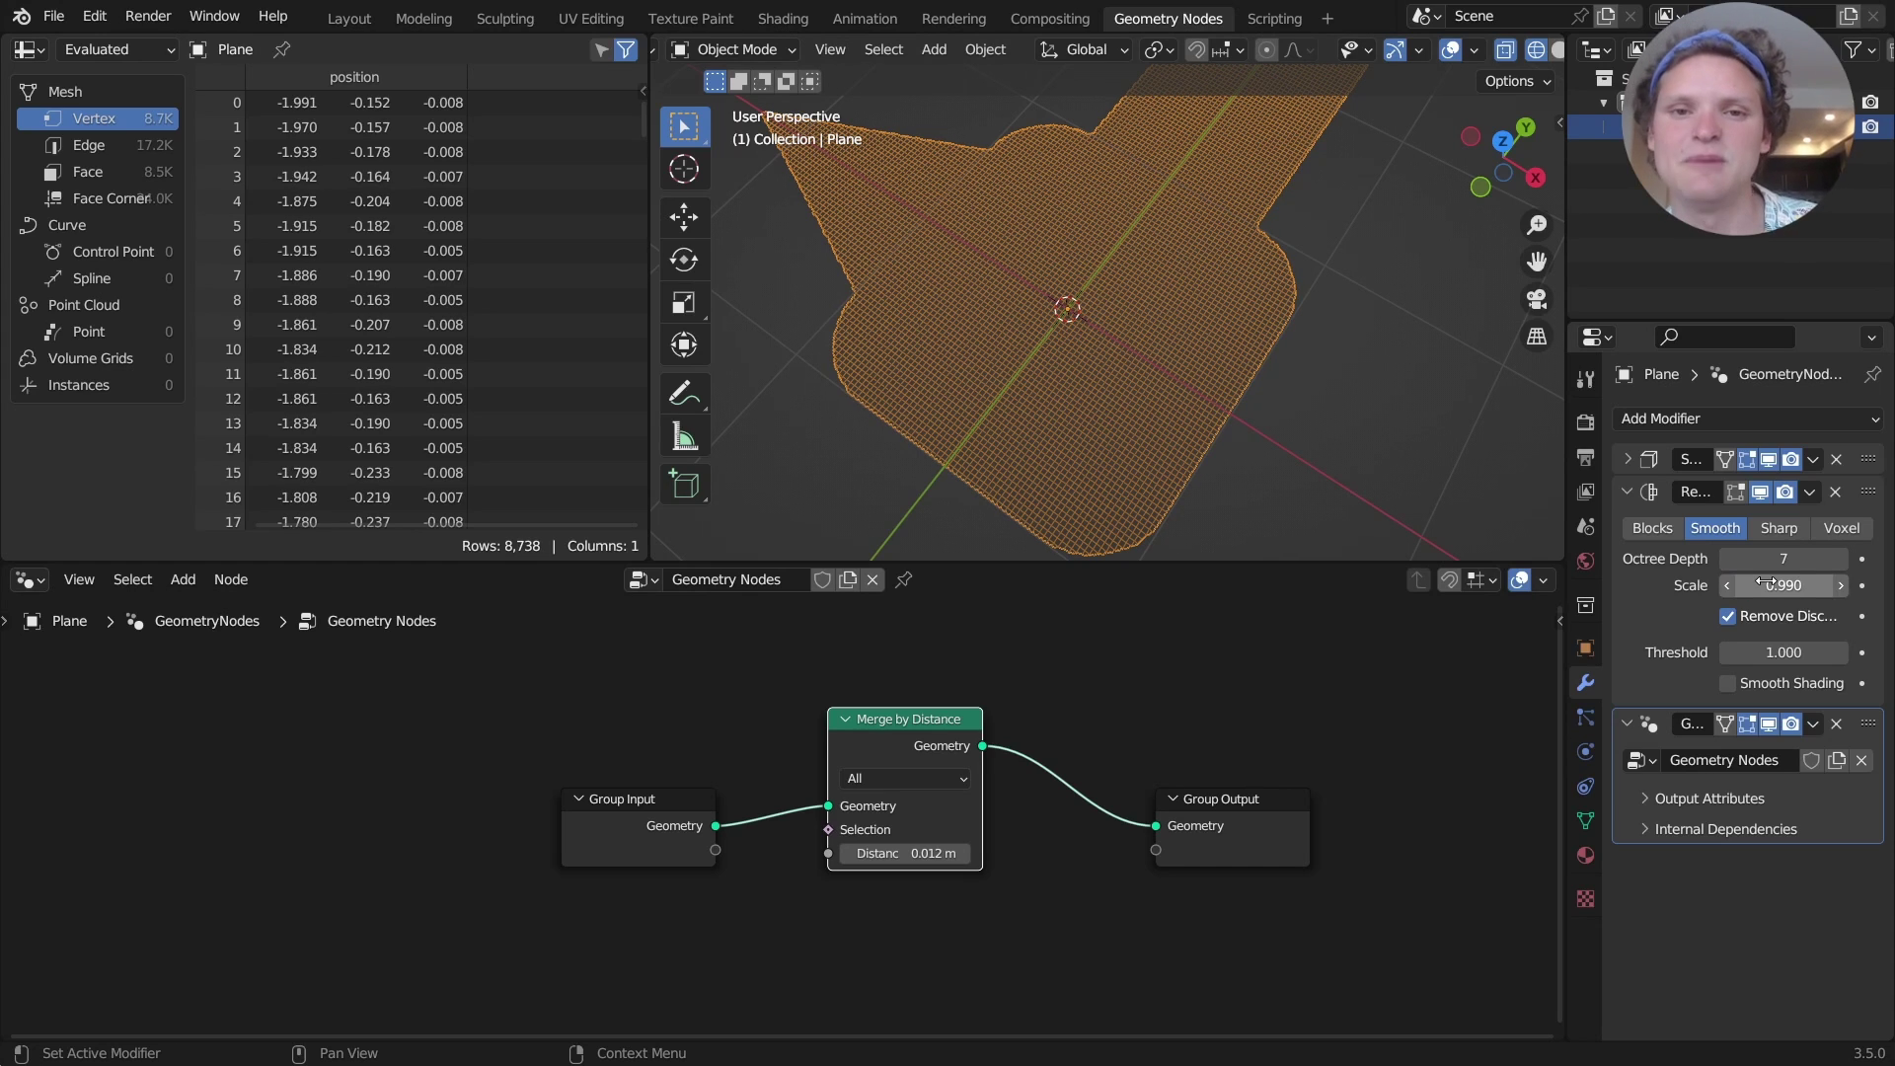
Try a Remesh Scale of 0.1 to compare the grid density, and restore it to 0.99
{"action": "left_click", "coordinate": [1768, 585]}
{"action": "type", "text": "0.1"}
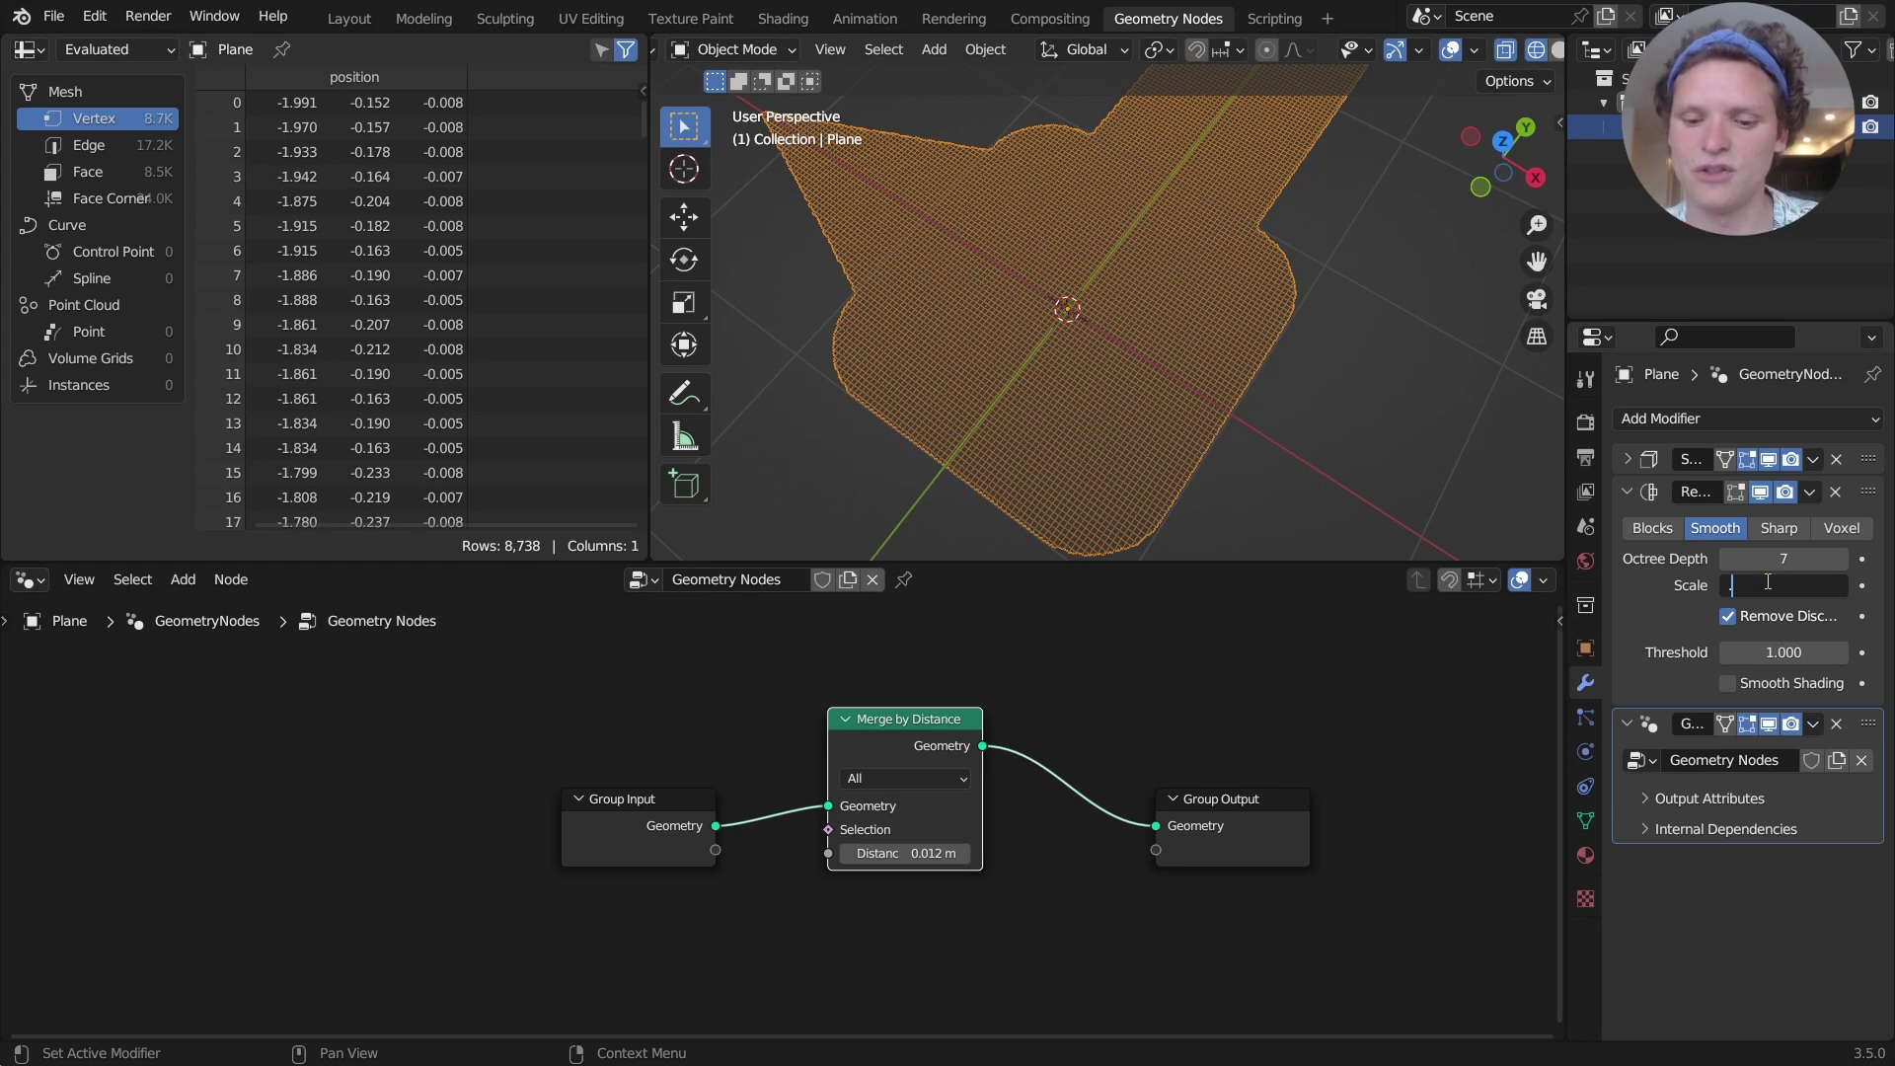
{"action": "key", "text": "Return"}
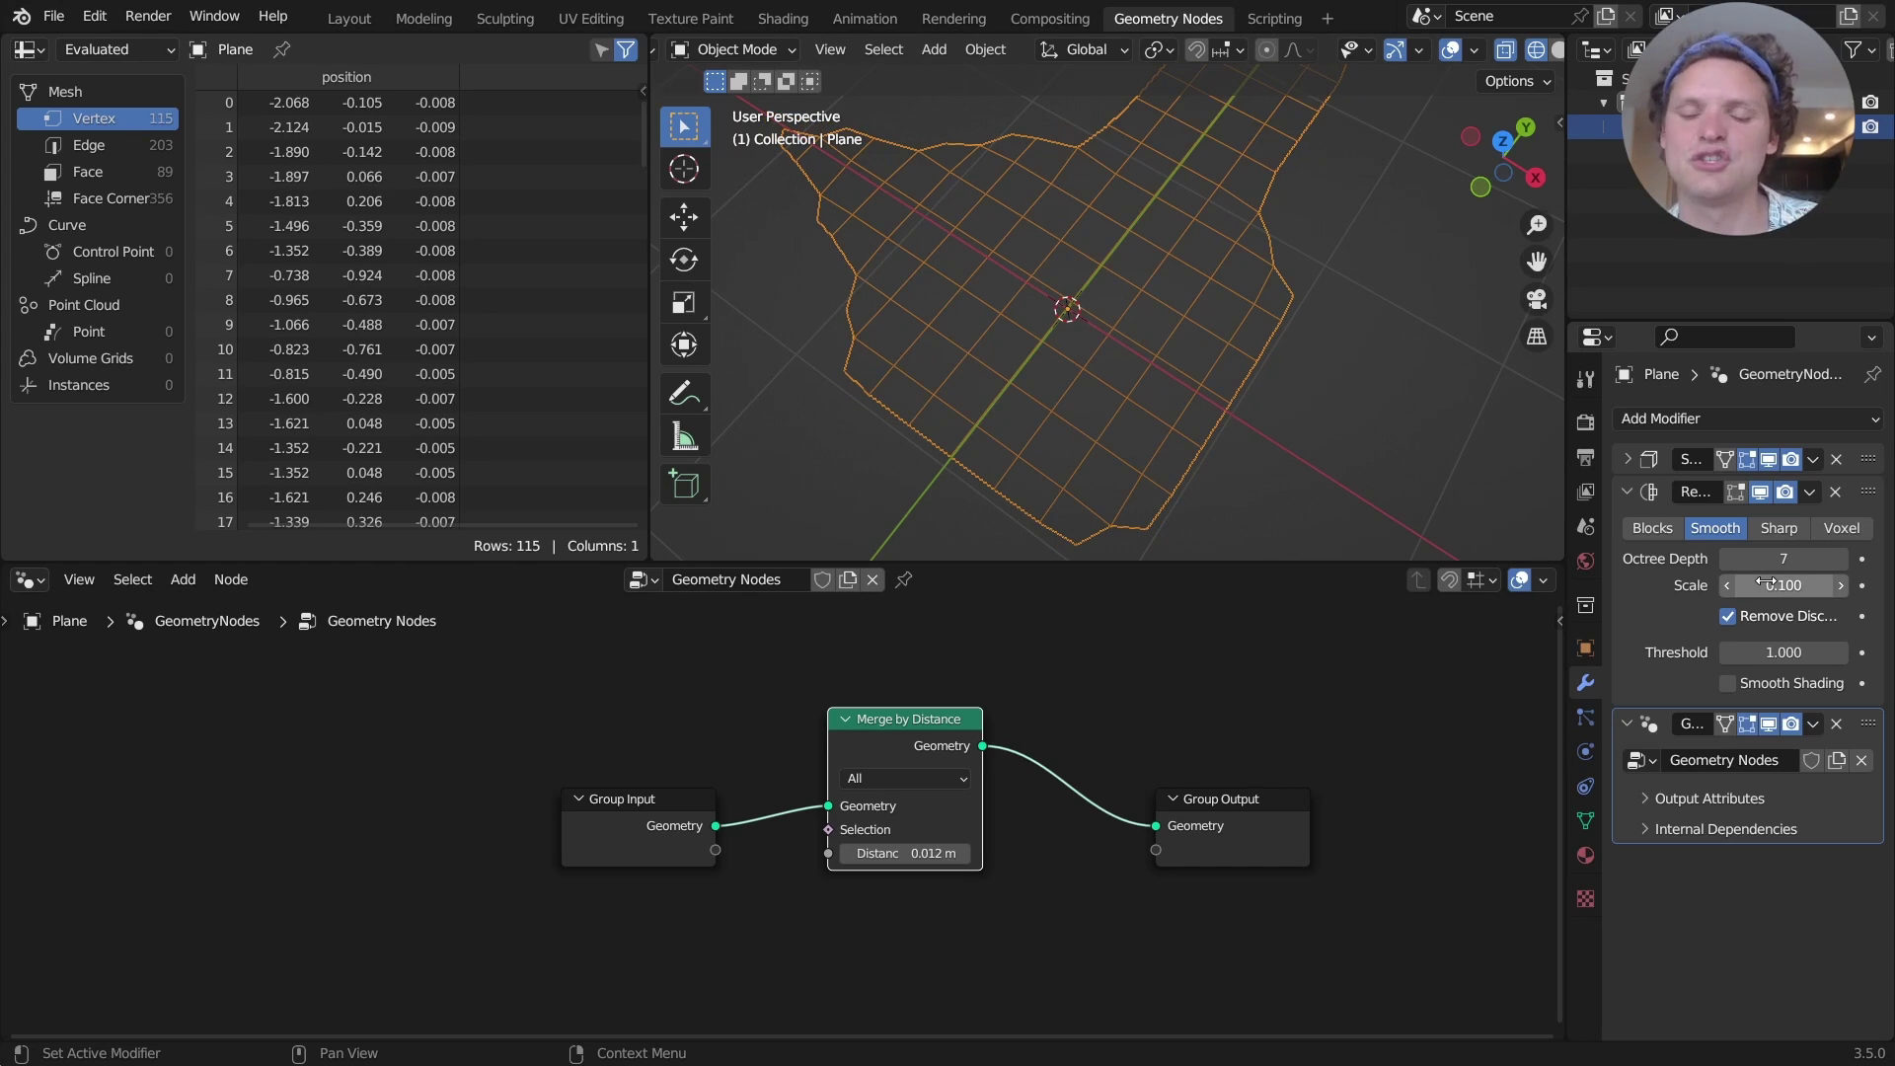
{"action": "left_click", "coordinate": [1767, 585]}
{"action": "type", "text": "0.99"}
{"action": "key", "text": "Return"}
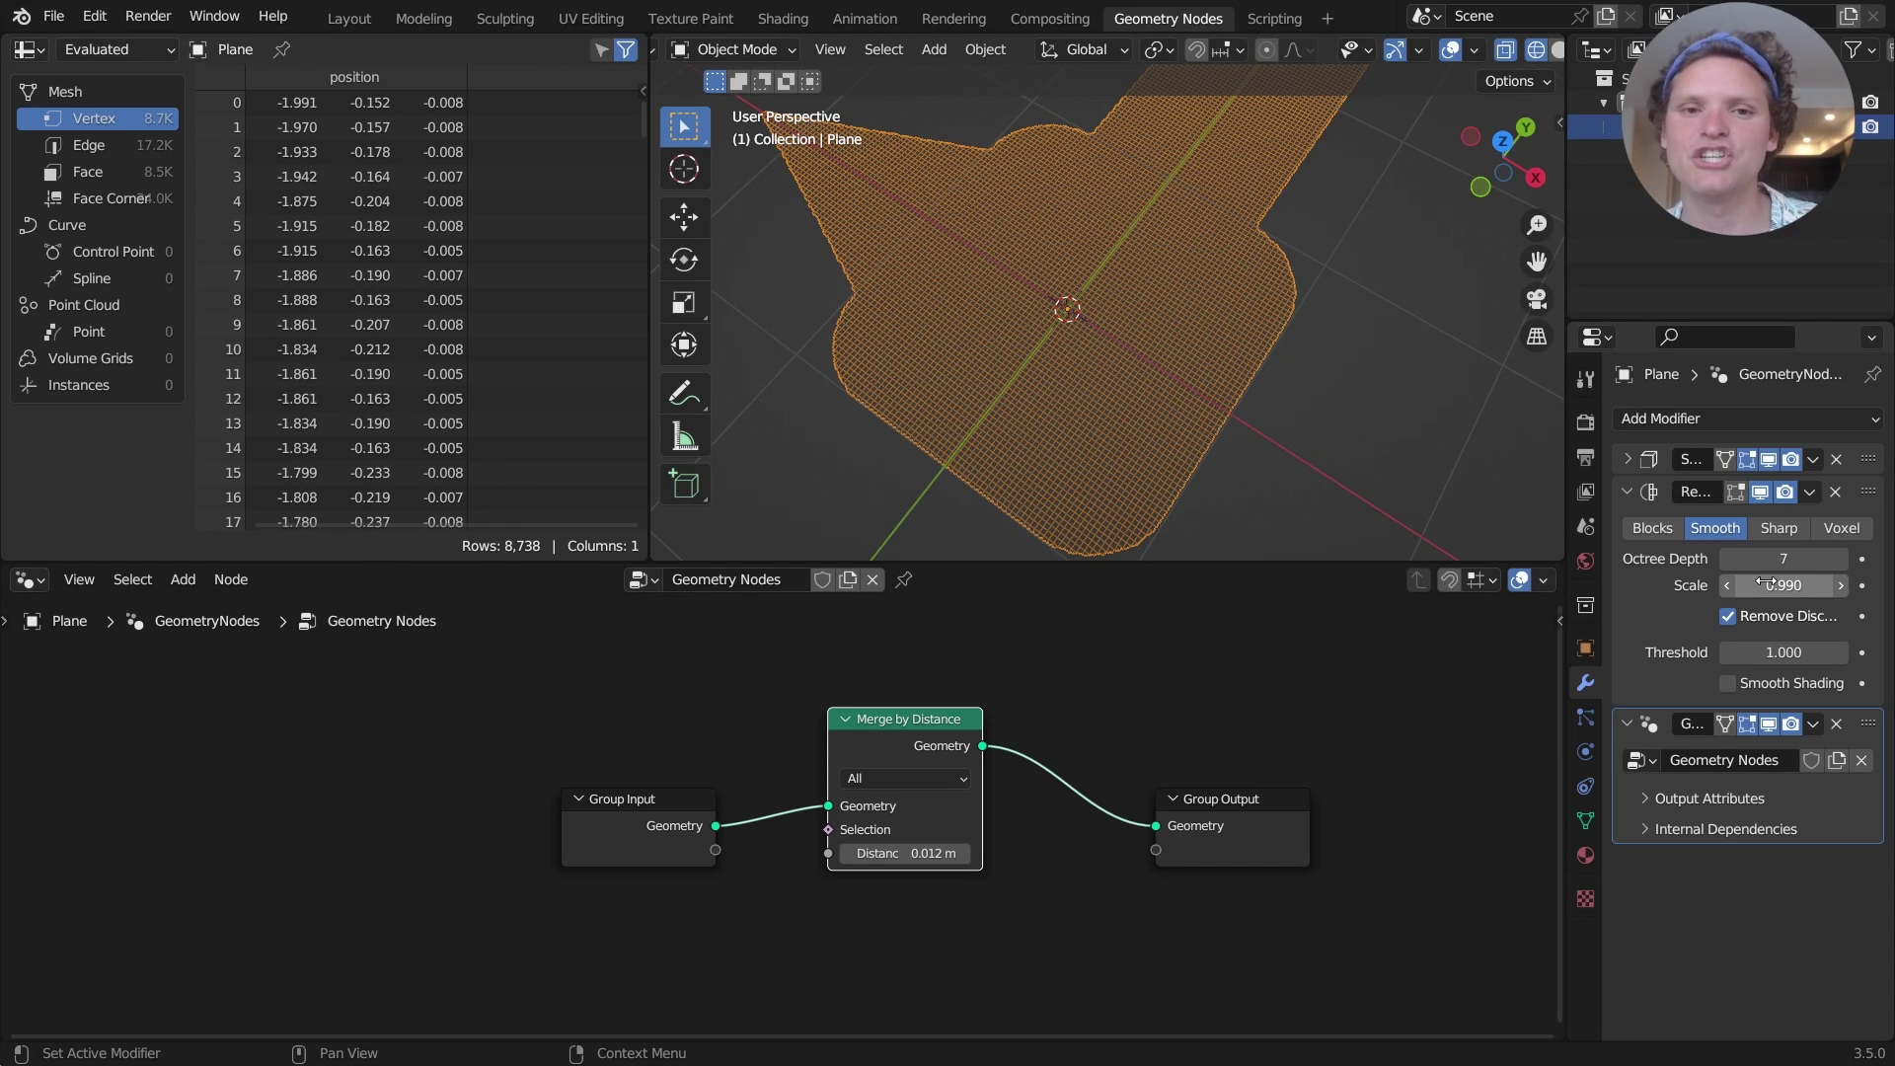
Show the plane's transform properties and examine its Scale and Dimensions values in Object Mode
{"action": "middle_click_drag", "start_coordinate": [1277, 335], "coordinate": [1151, 298], "text": "shift"}
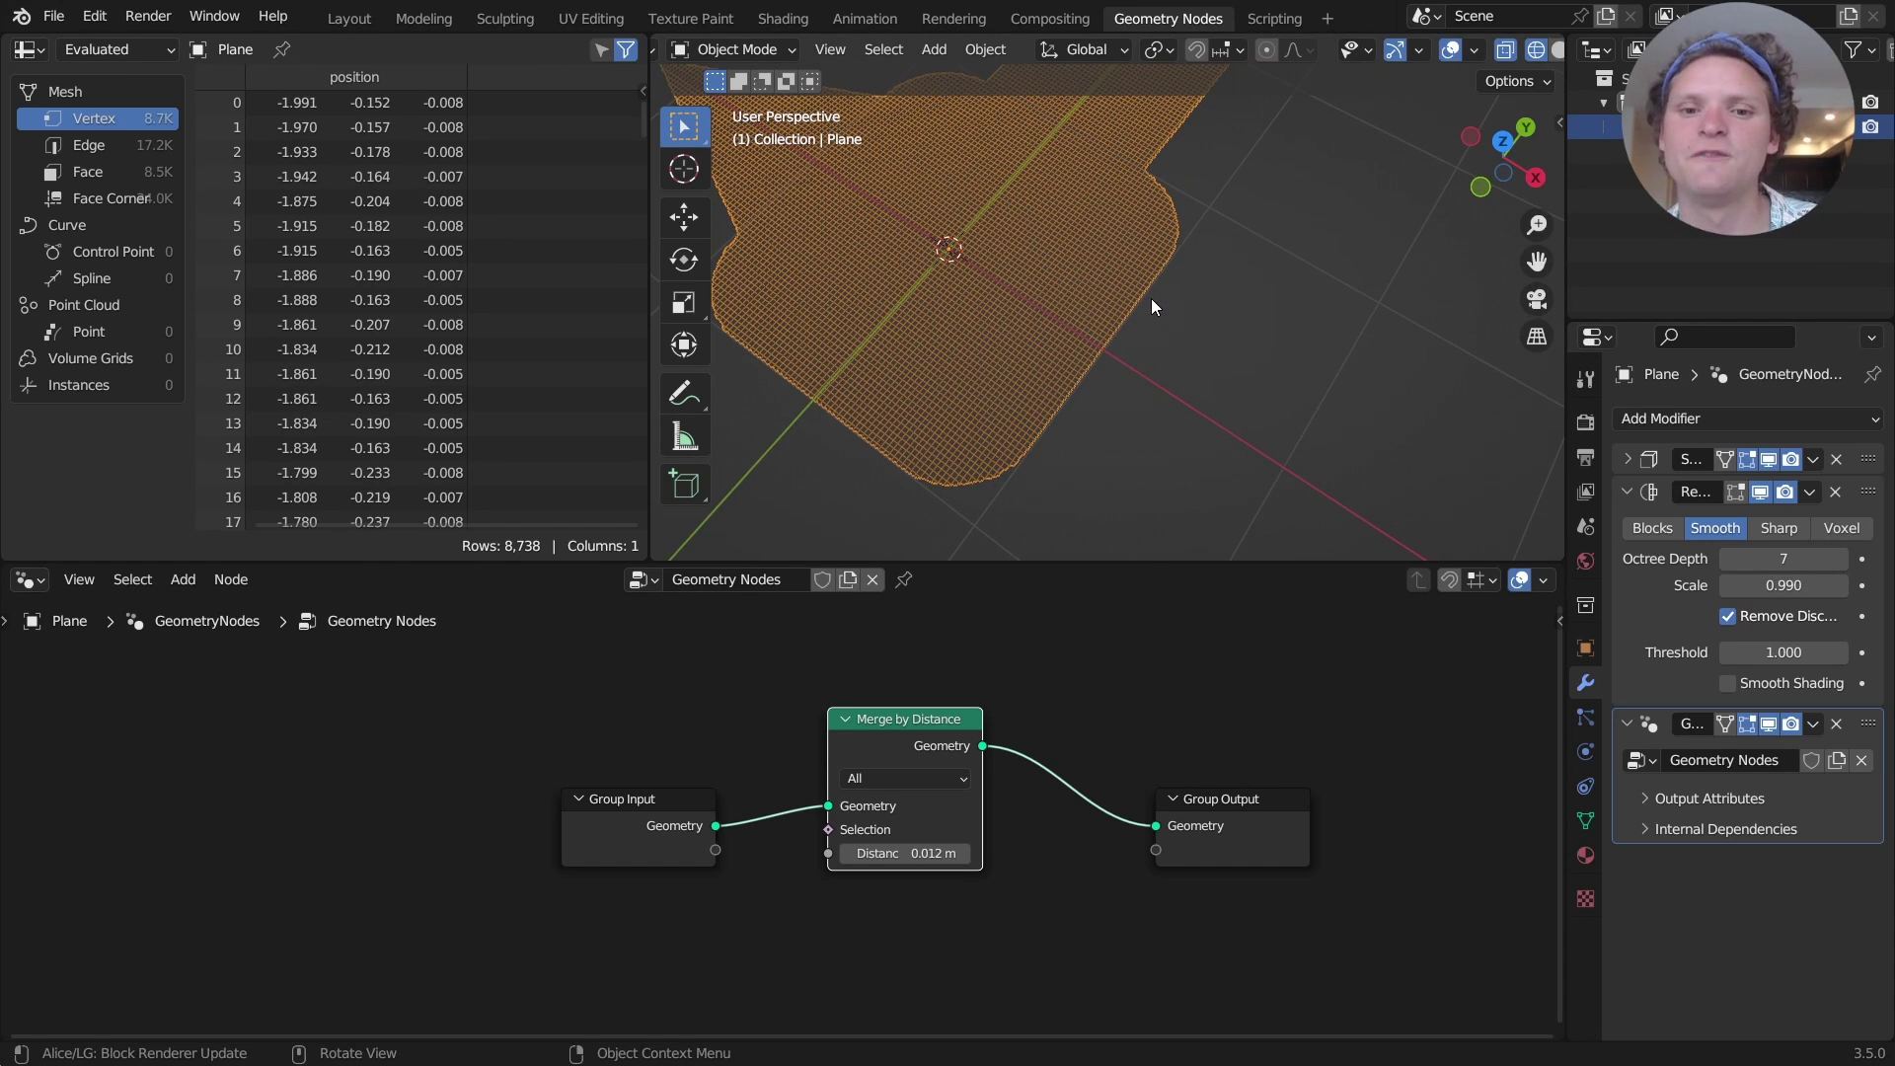
{"action": "key", "text": "Tab"}
{"action": "middle_click_drag", "start_coordinate": [1082, 307], "coordinate": [1181, 272]}
{"action": "key", "text": "Tab"}
{"action": "key", "text": "n"}
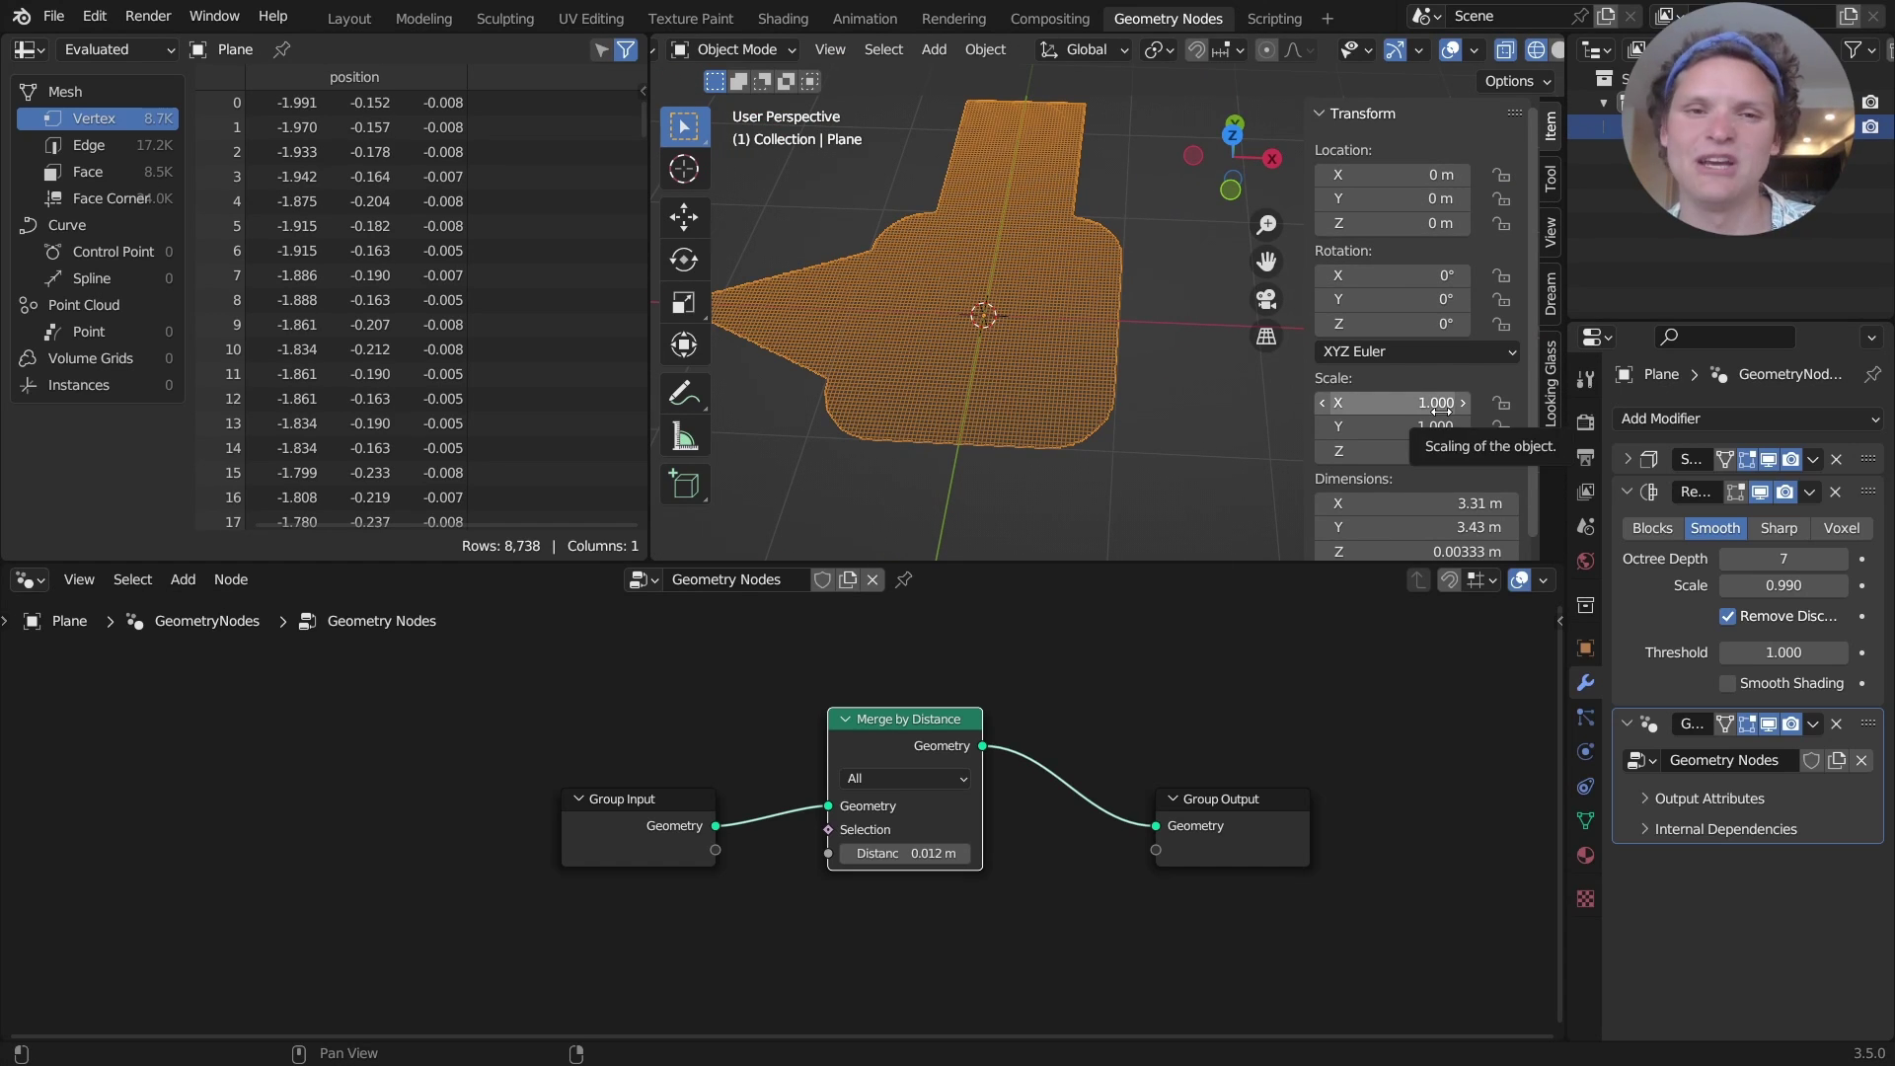
{"action": "scroll", "coordinate": [1450, 286], "scroll_direction": "down", "scroll_amount": 1}
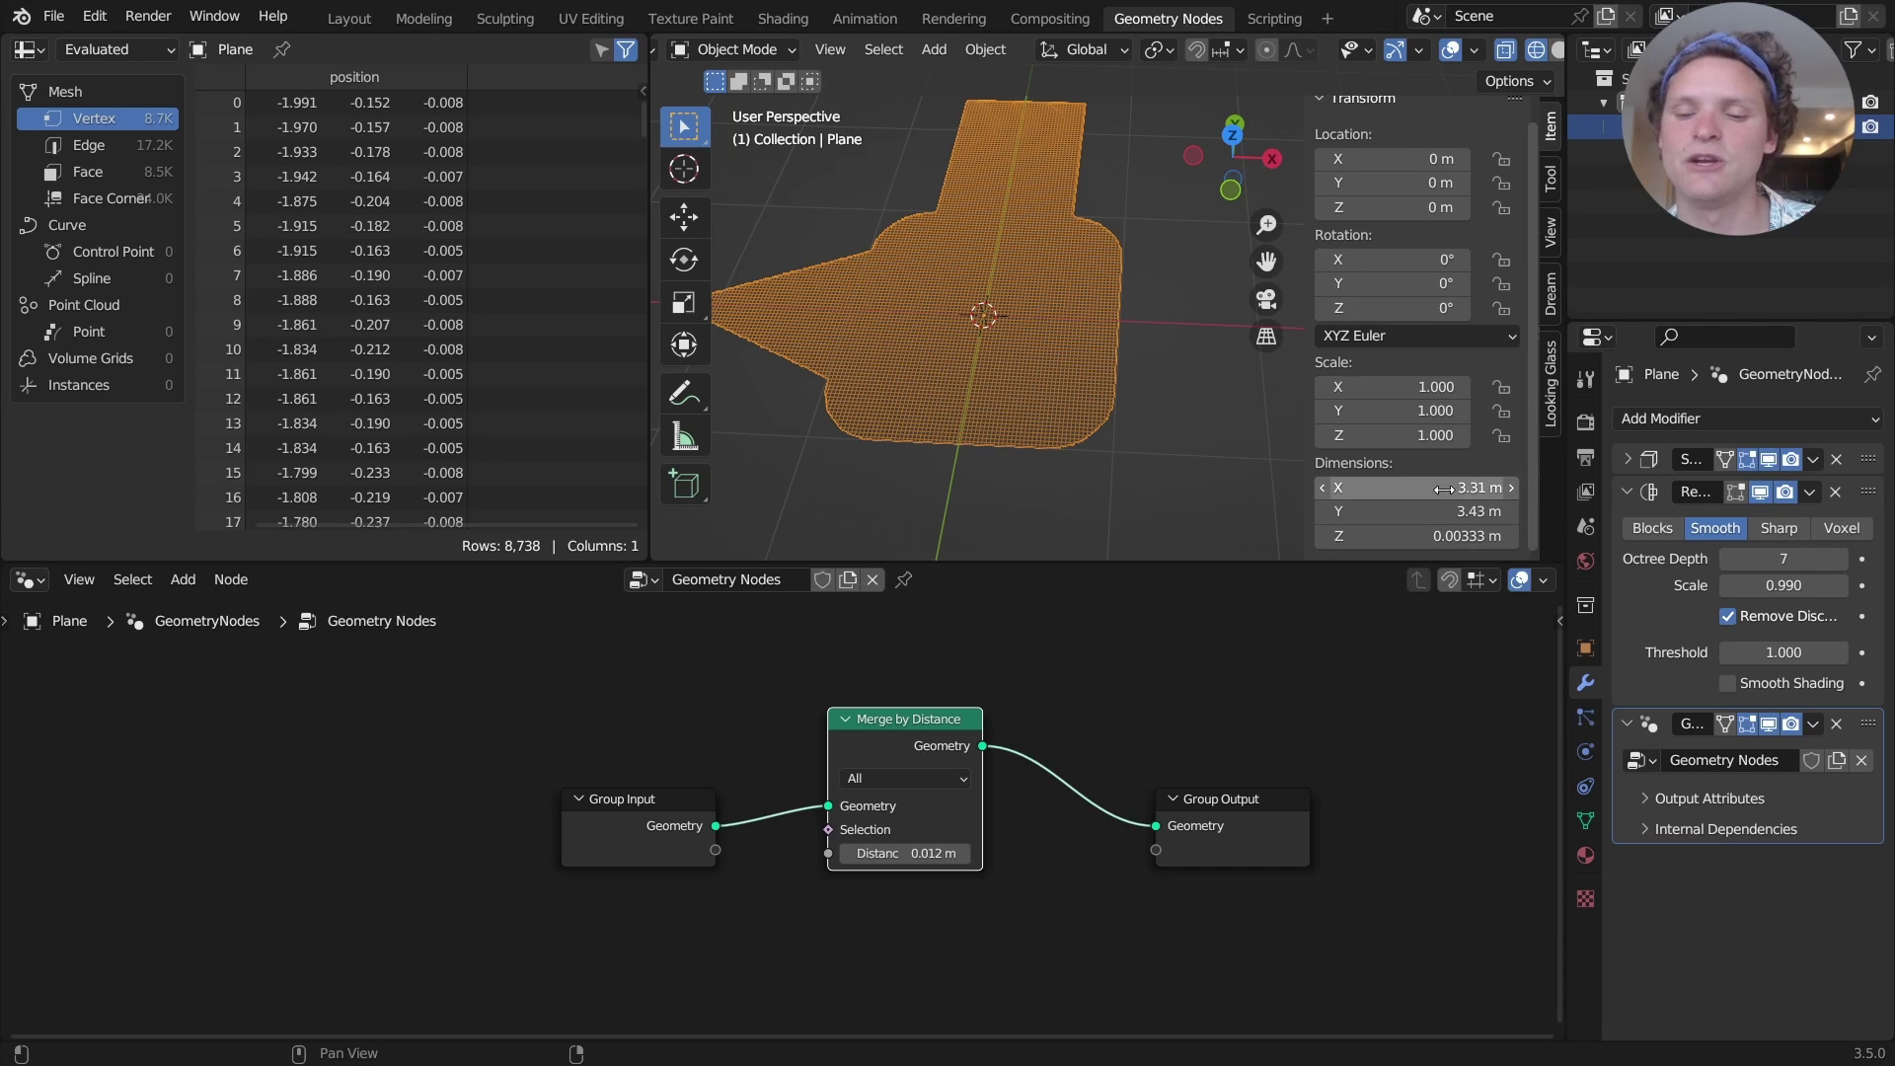
Try to extrude the selected straight edge along X and compare the object's dimensions and grid in Object Mode
{"action": "key", "text": "Tab"}
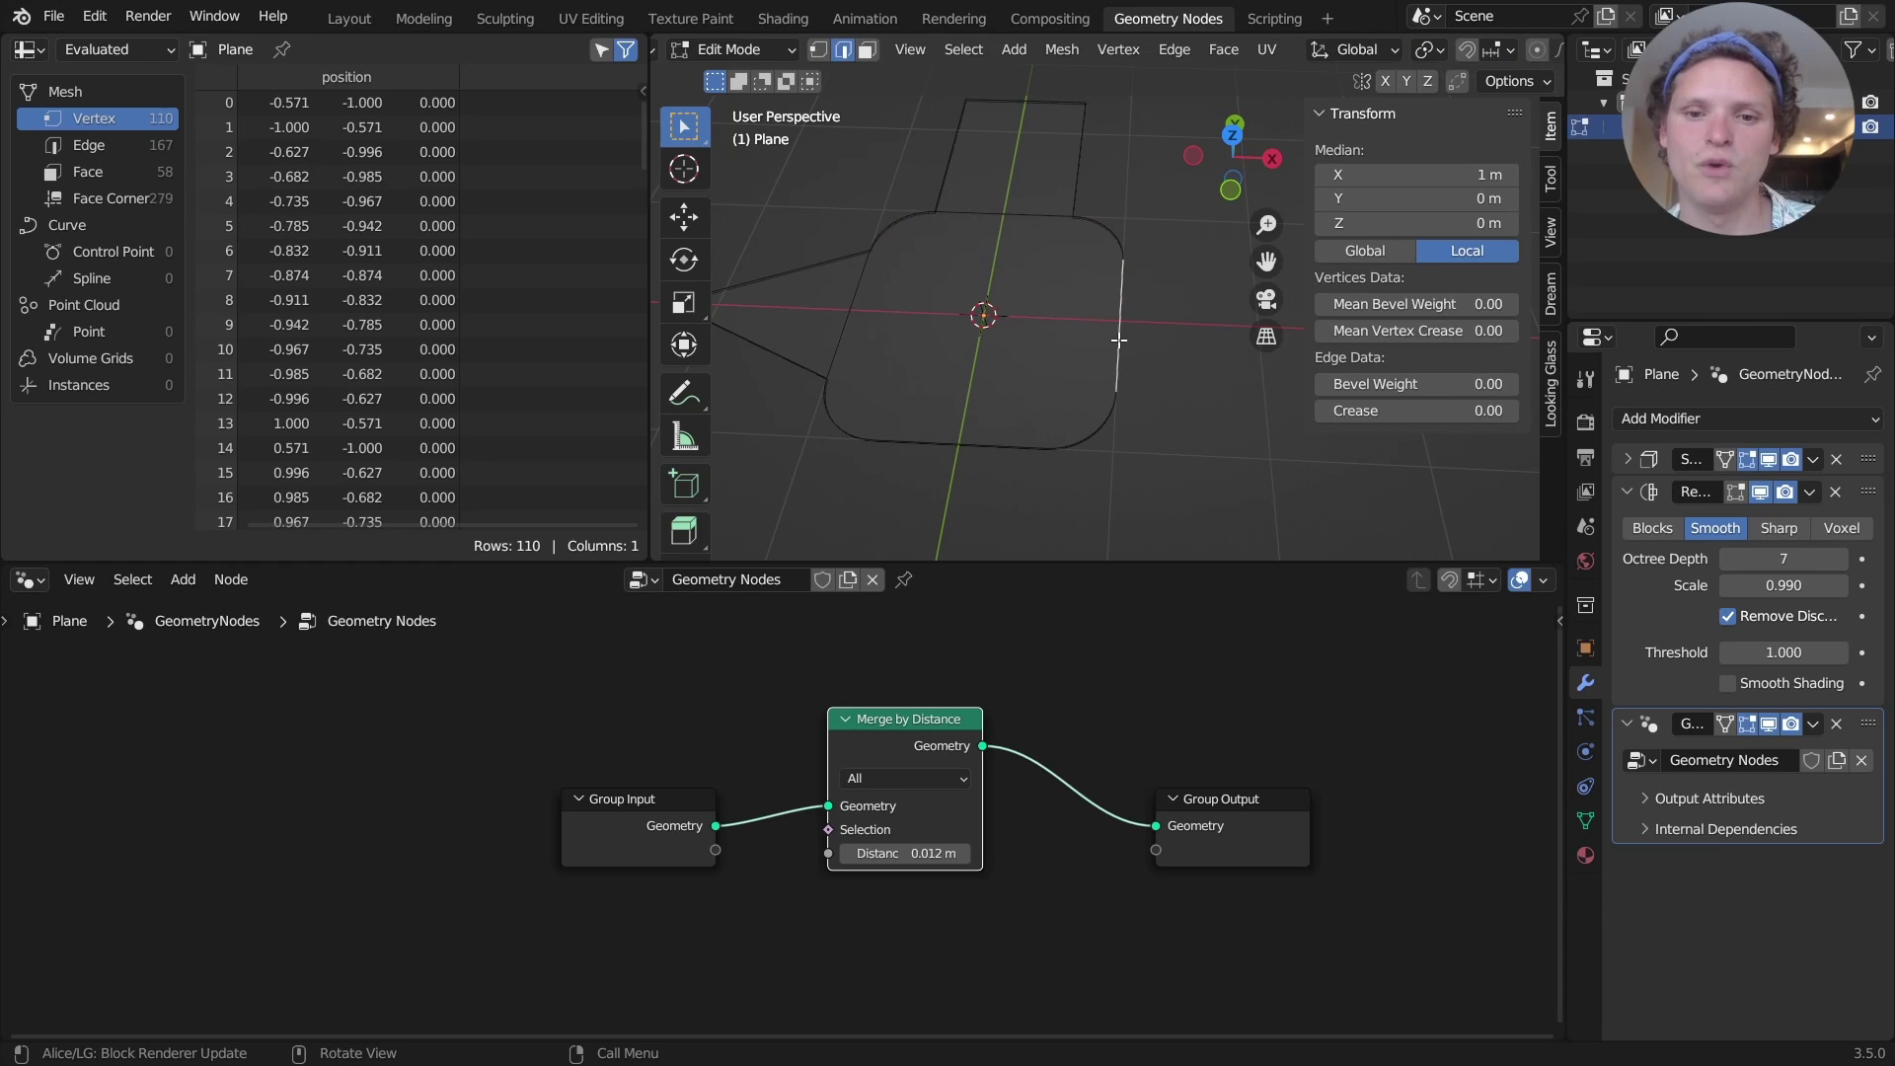
{"action": "key", "text": "e"}
{"action": "key", "text": "Escape"}
{"action": "key", "text": "Tab"}
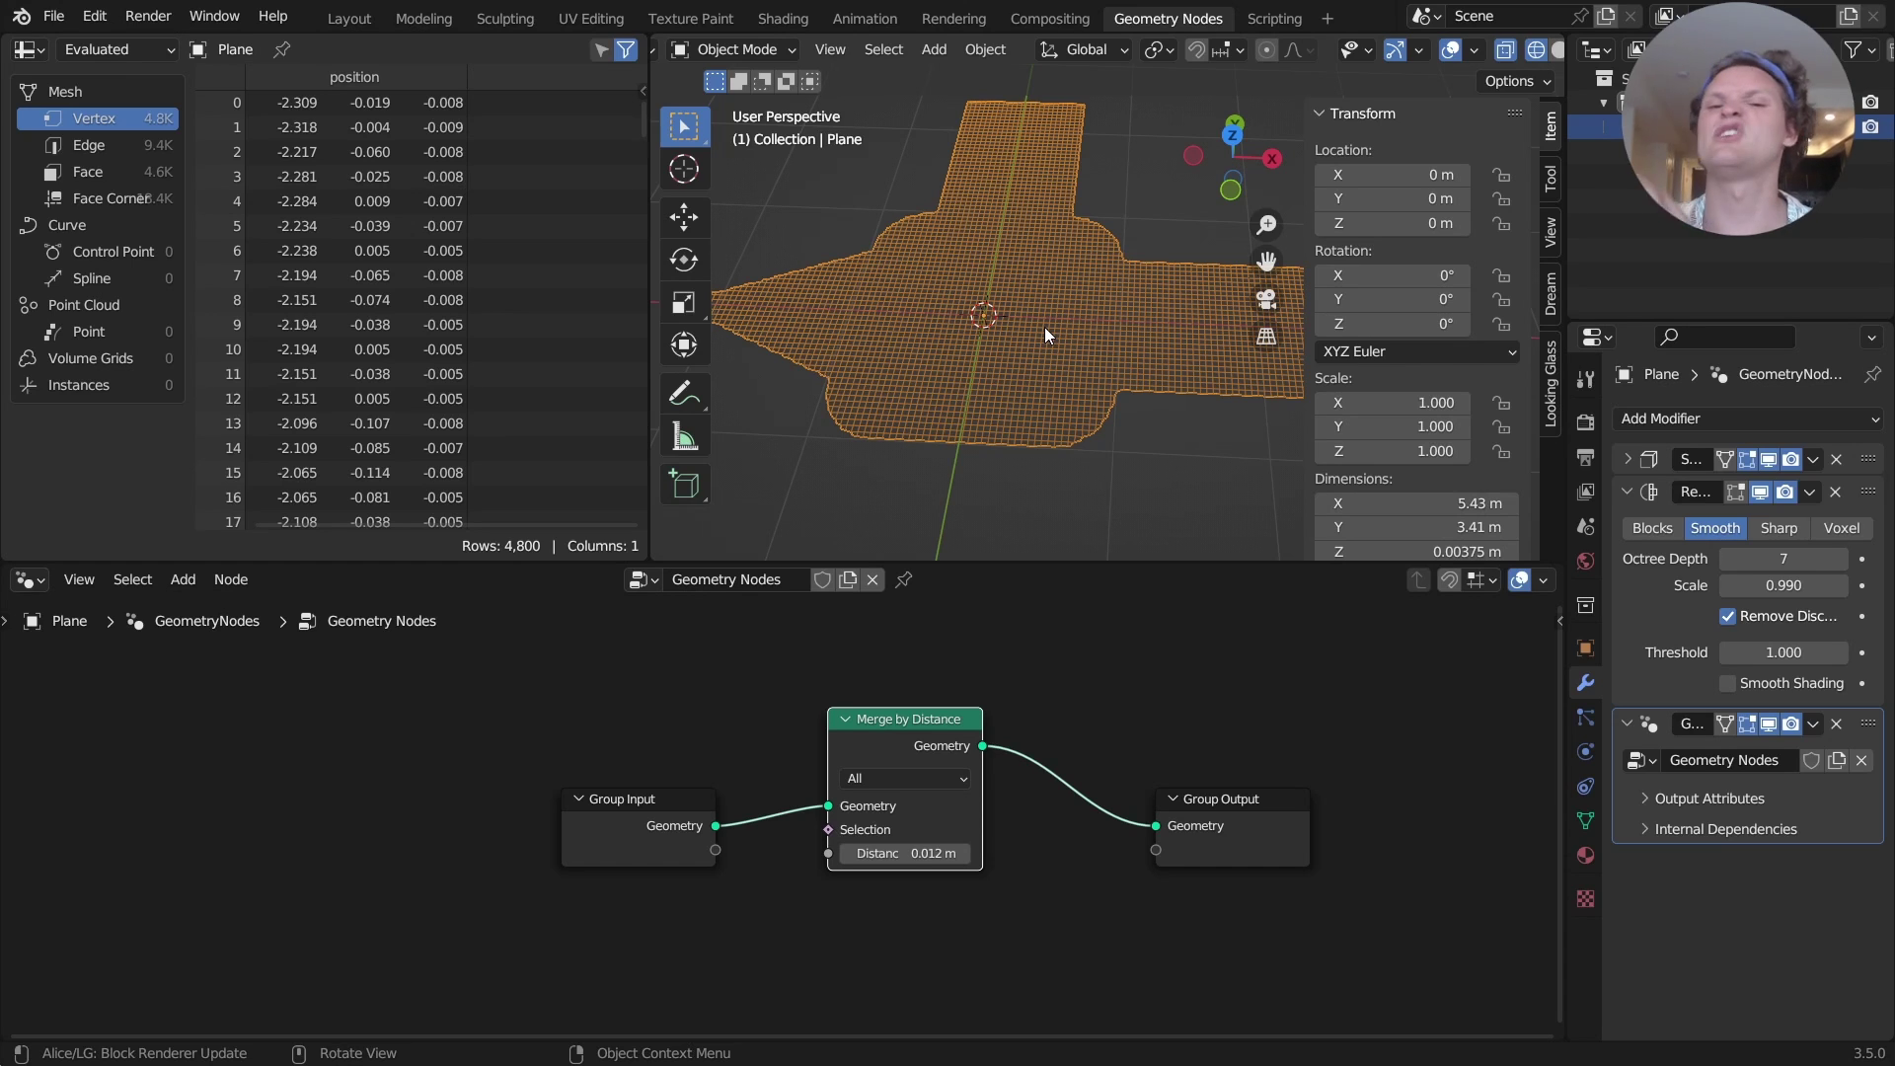
Undo the edge extrusion and return to Object Mode with the original shape
{"action": "key", "text": "Tab"}
{"action": "key", "text": "ctrl+z"}
{"action": "key", "text": "Tab"}
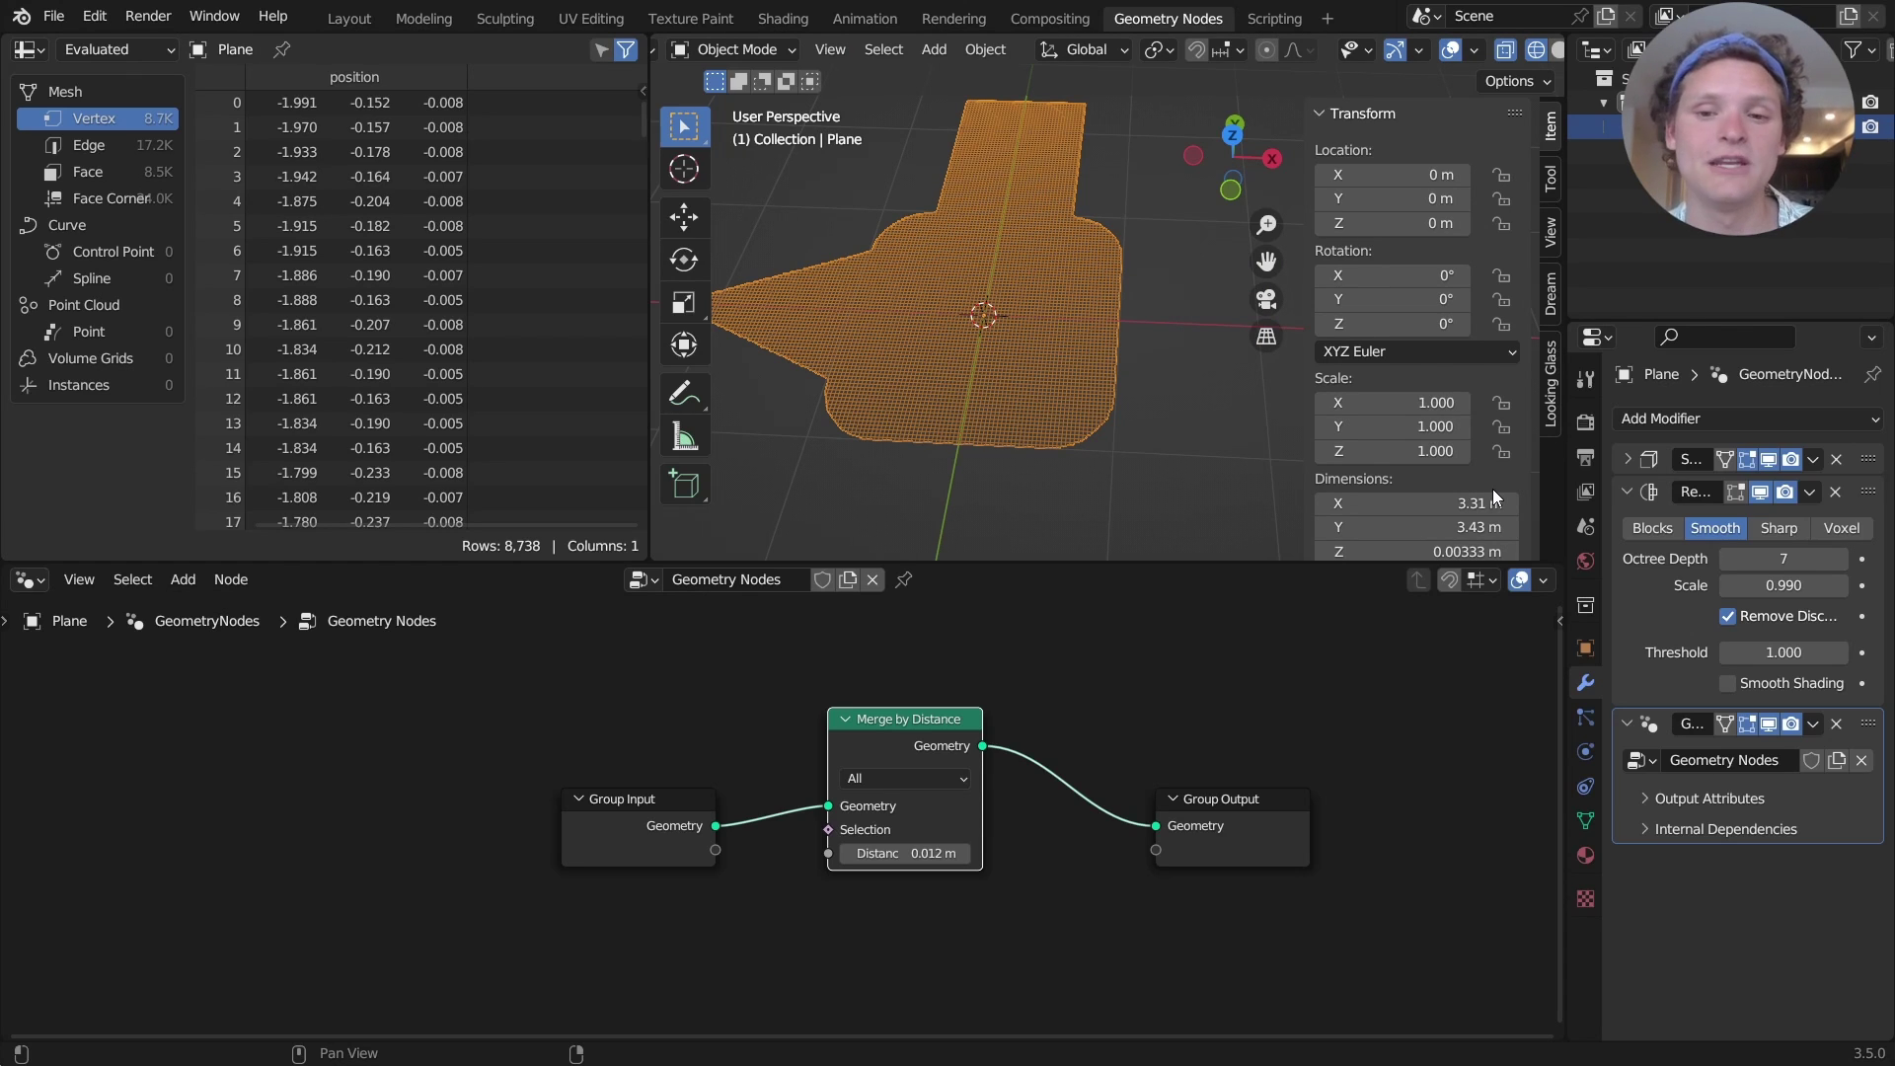
Check the options available for the plane's X dimension, and add a driver to the Remesh modifier's Scale
{"action": "right_click", "coordinate": [1446, 503]}
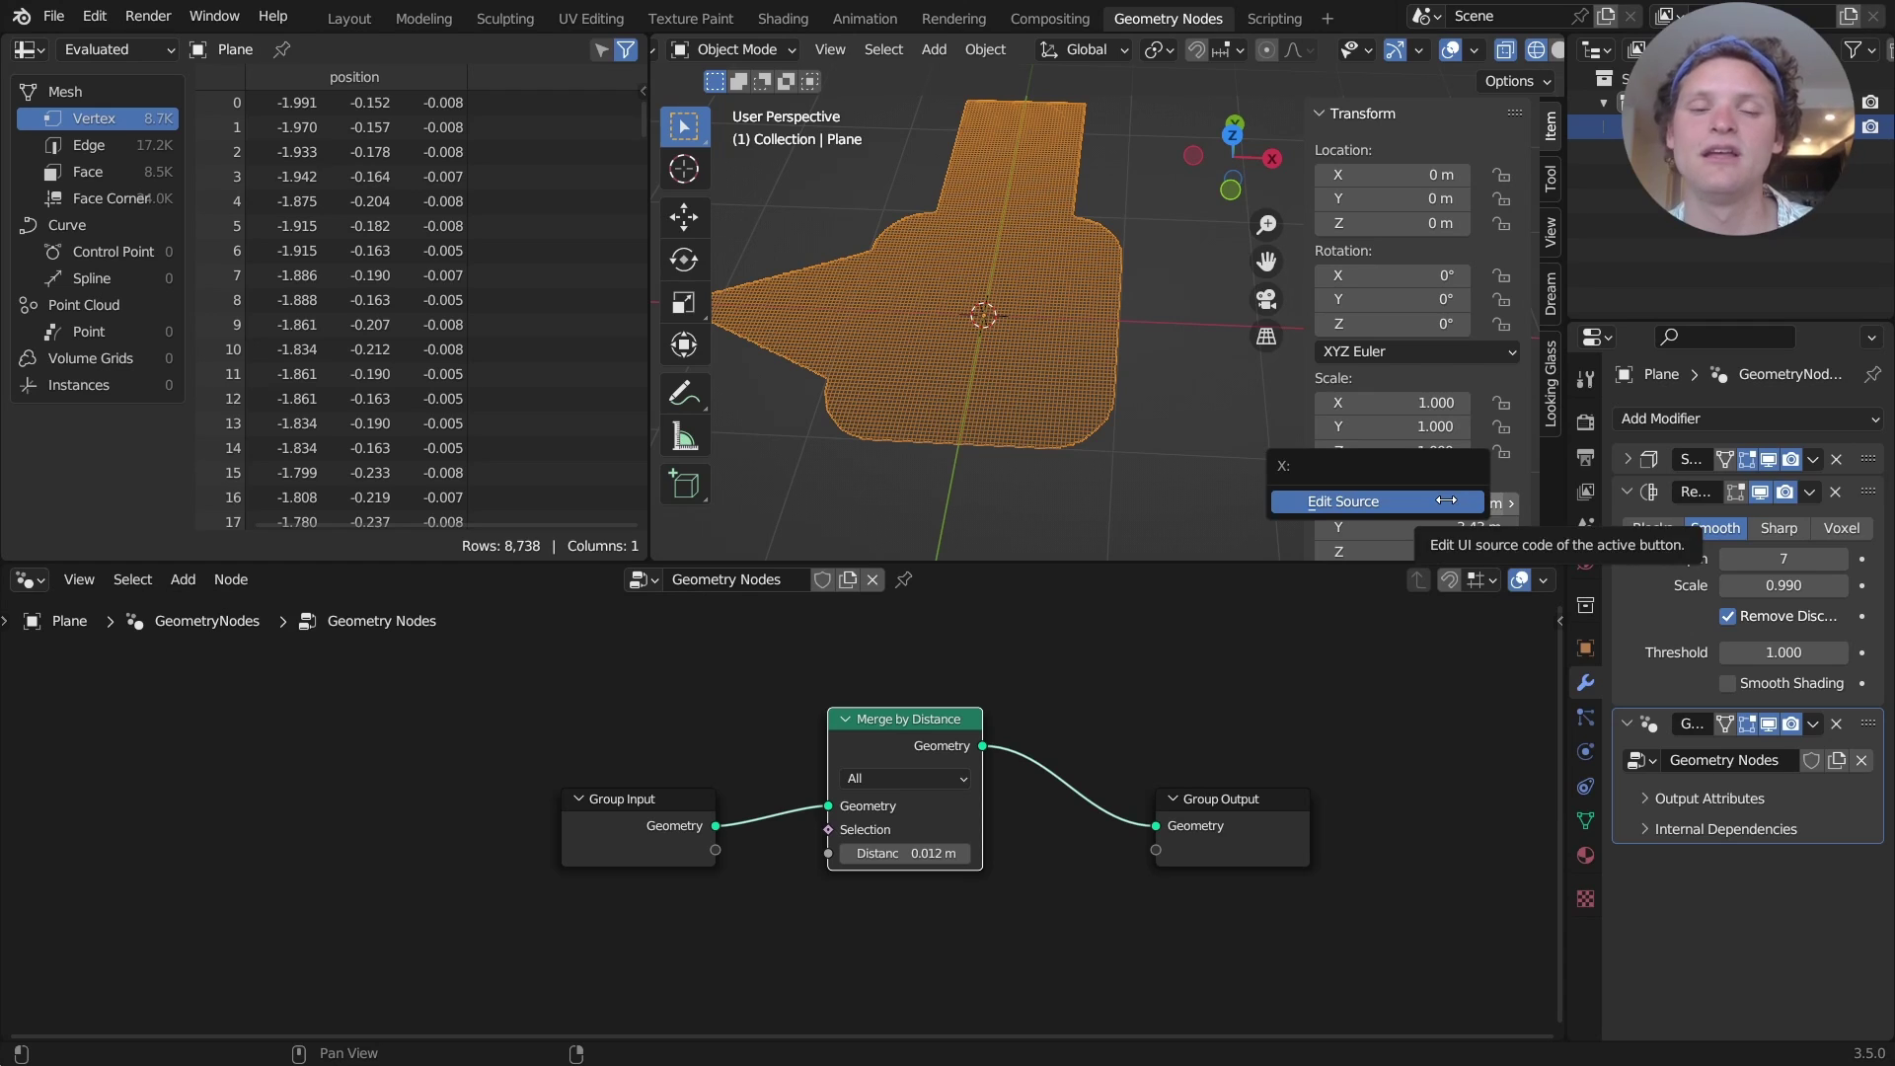
{"action": "left_click", "coordinate": [1446, 499]}
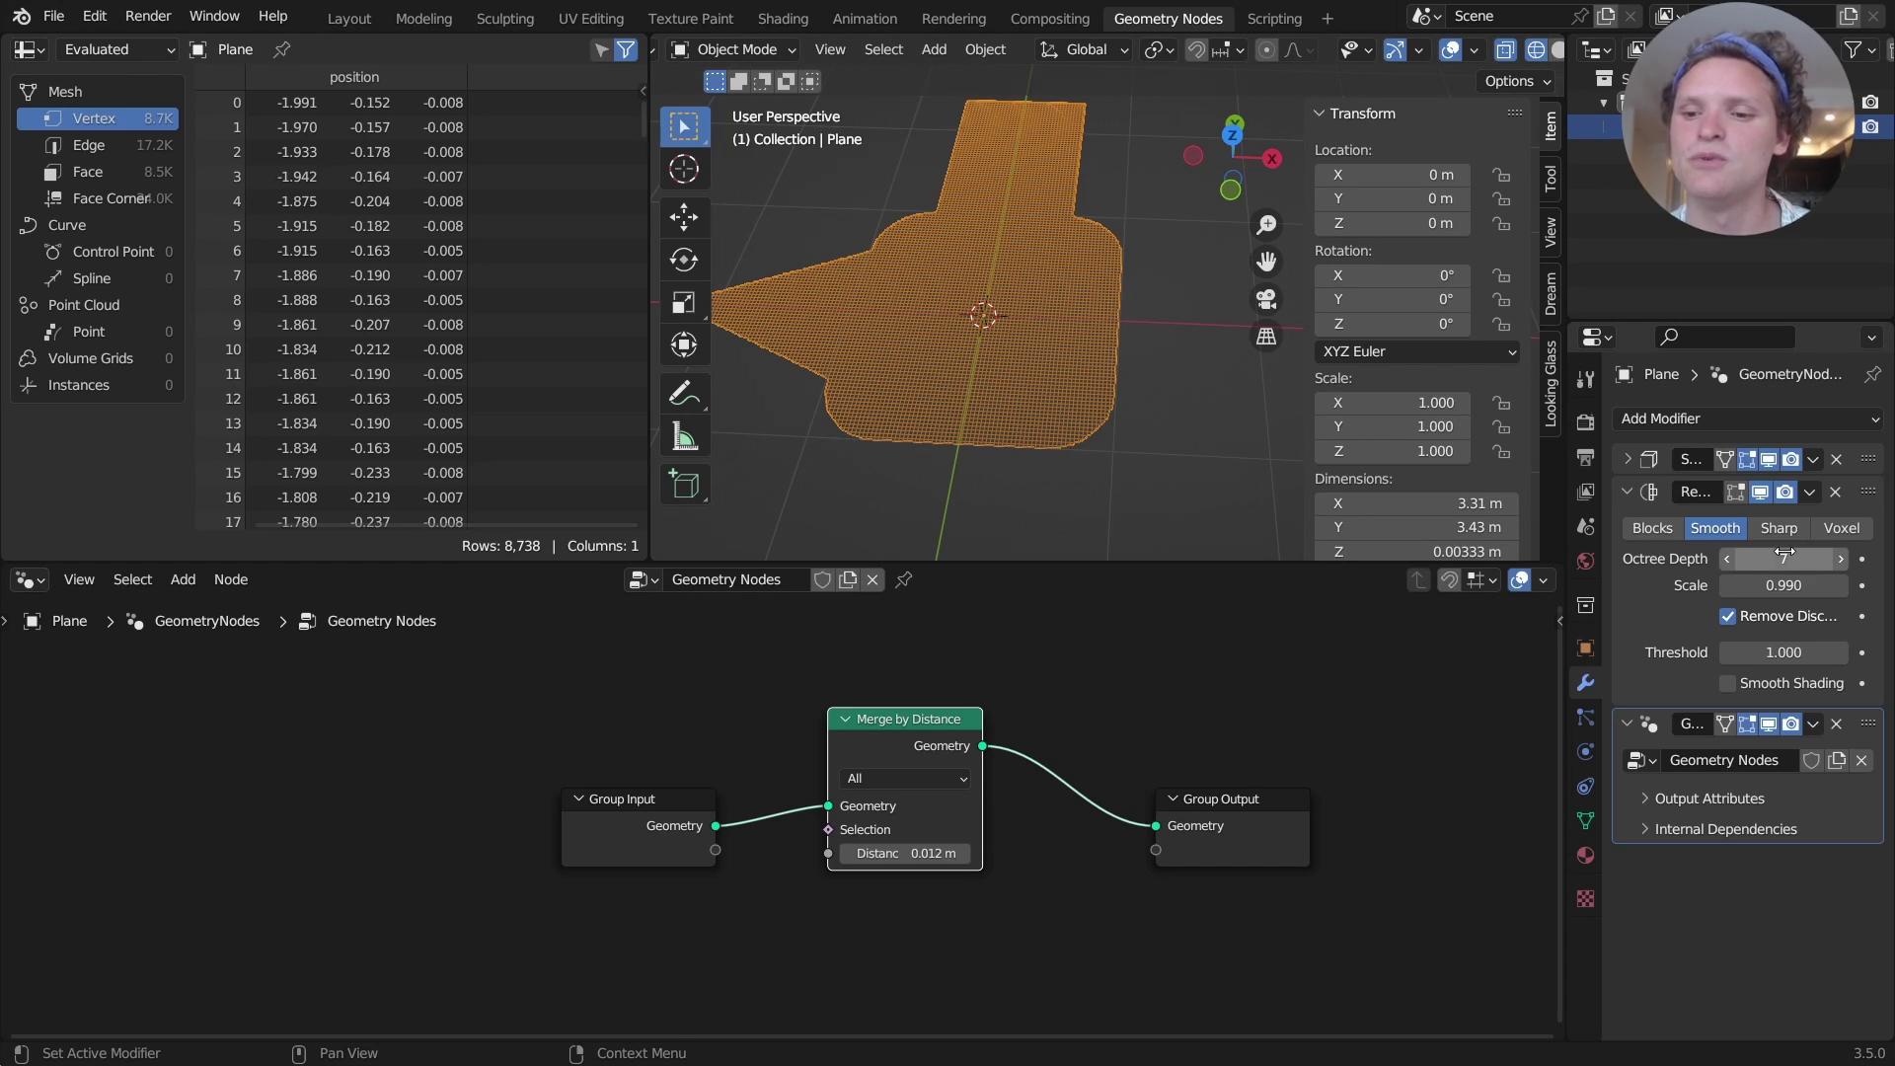
{"action": "right_click", "coordinate": [1773, 583]}
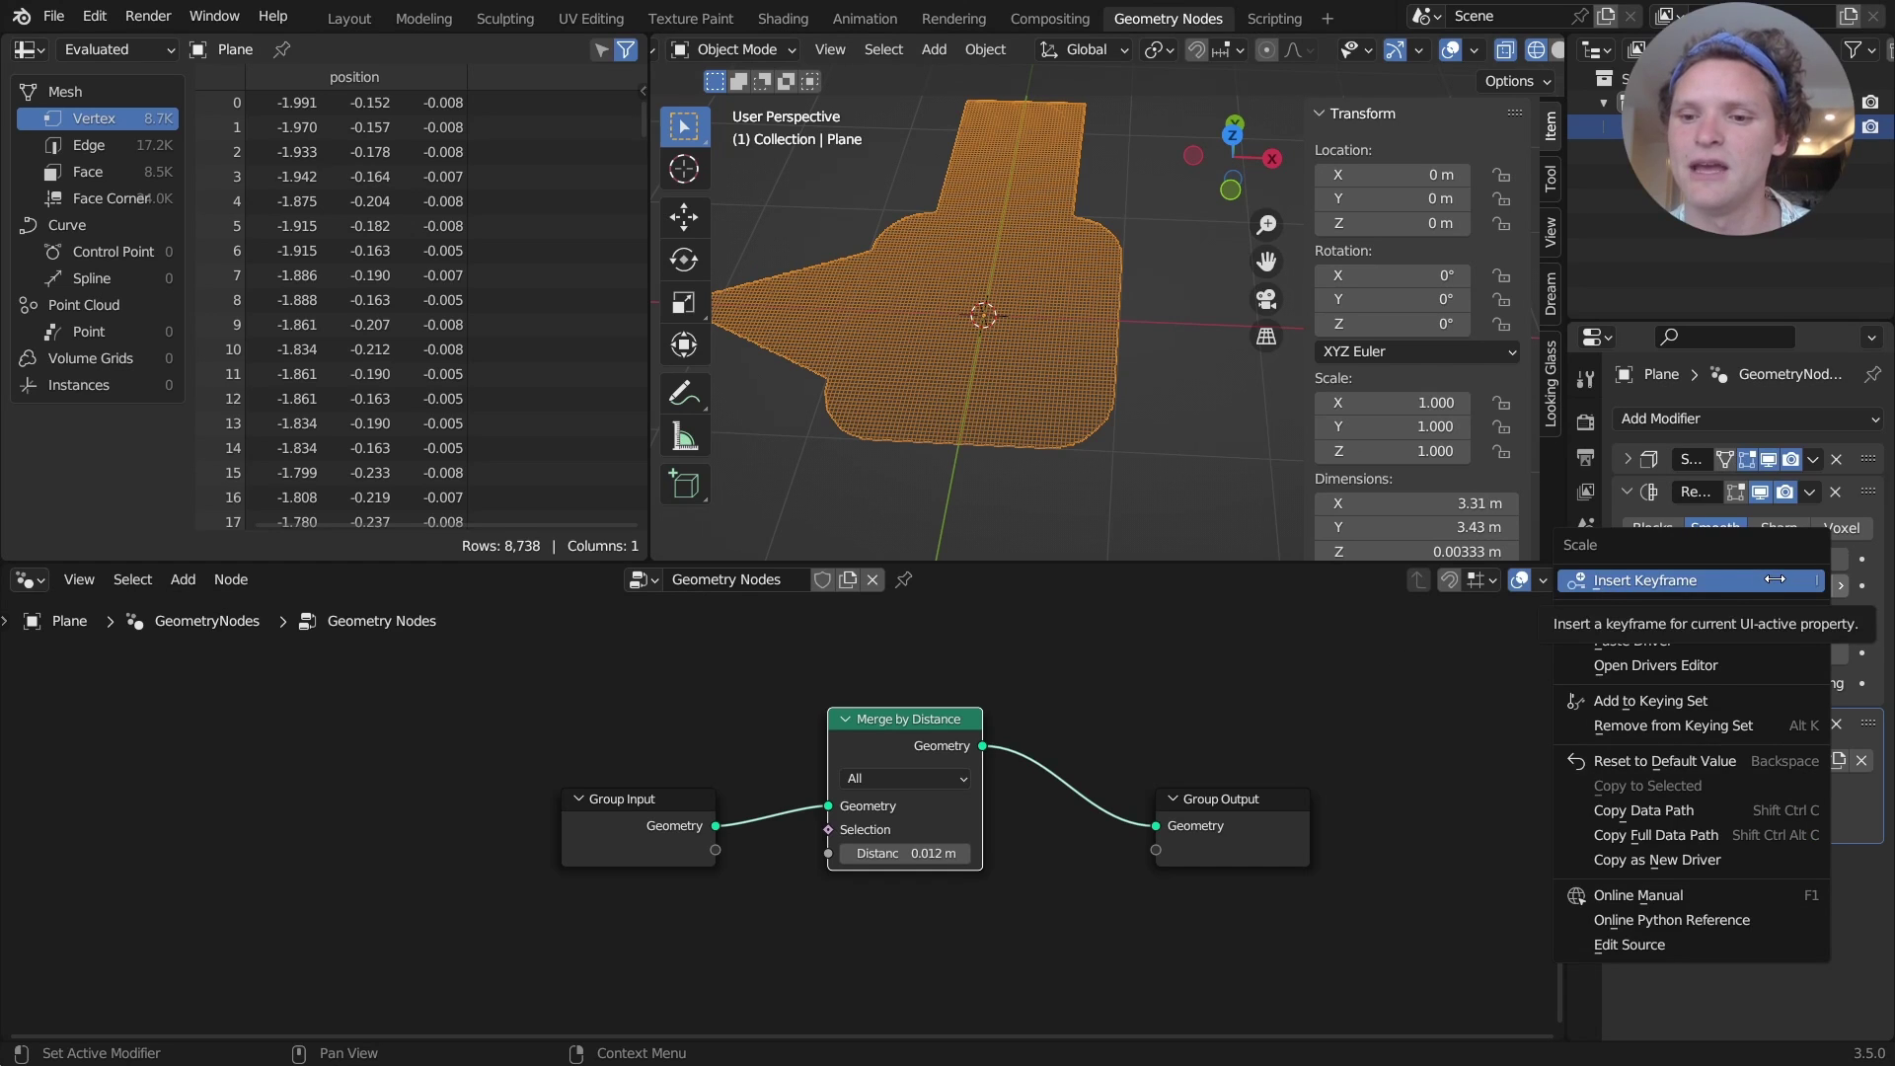
{"action": "left_click", "coordinate": [1677, 612]}
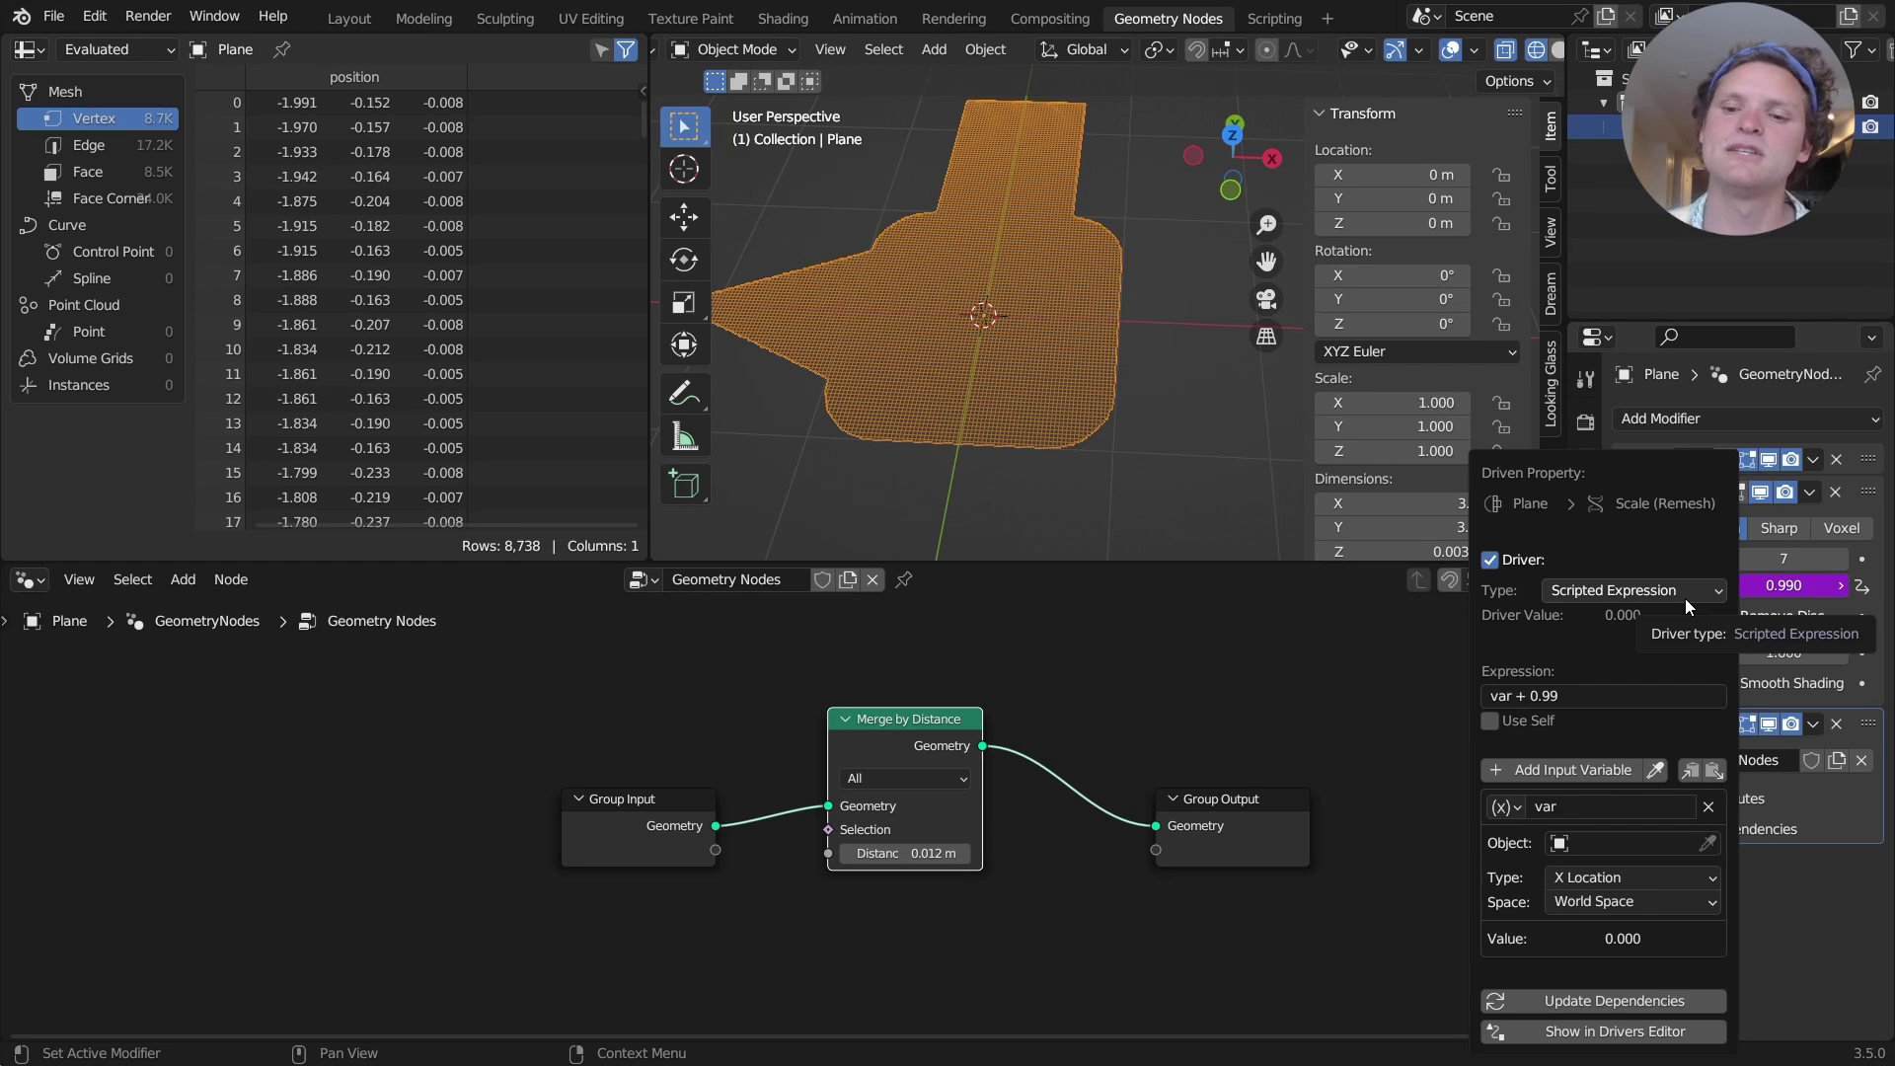
Set the Scale driver's scripted expression to var, with Use Self enabled
{"action": "left_click", "coordinate": [1551, 671]}
{"action": "type", "text": "va"}
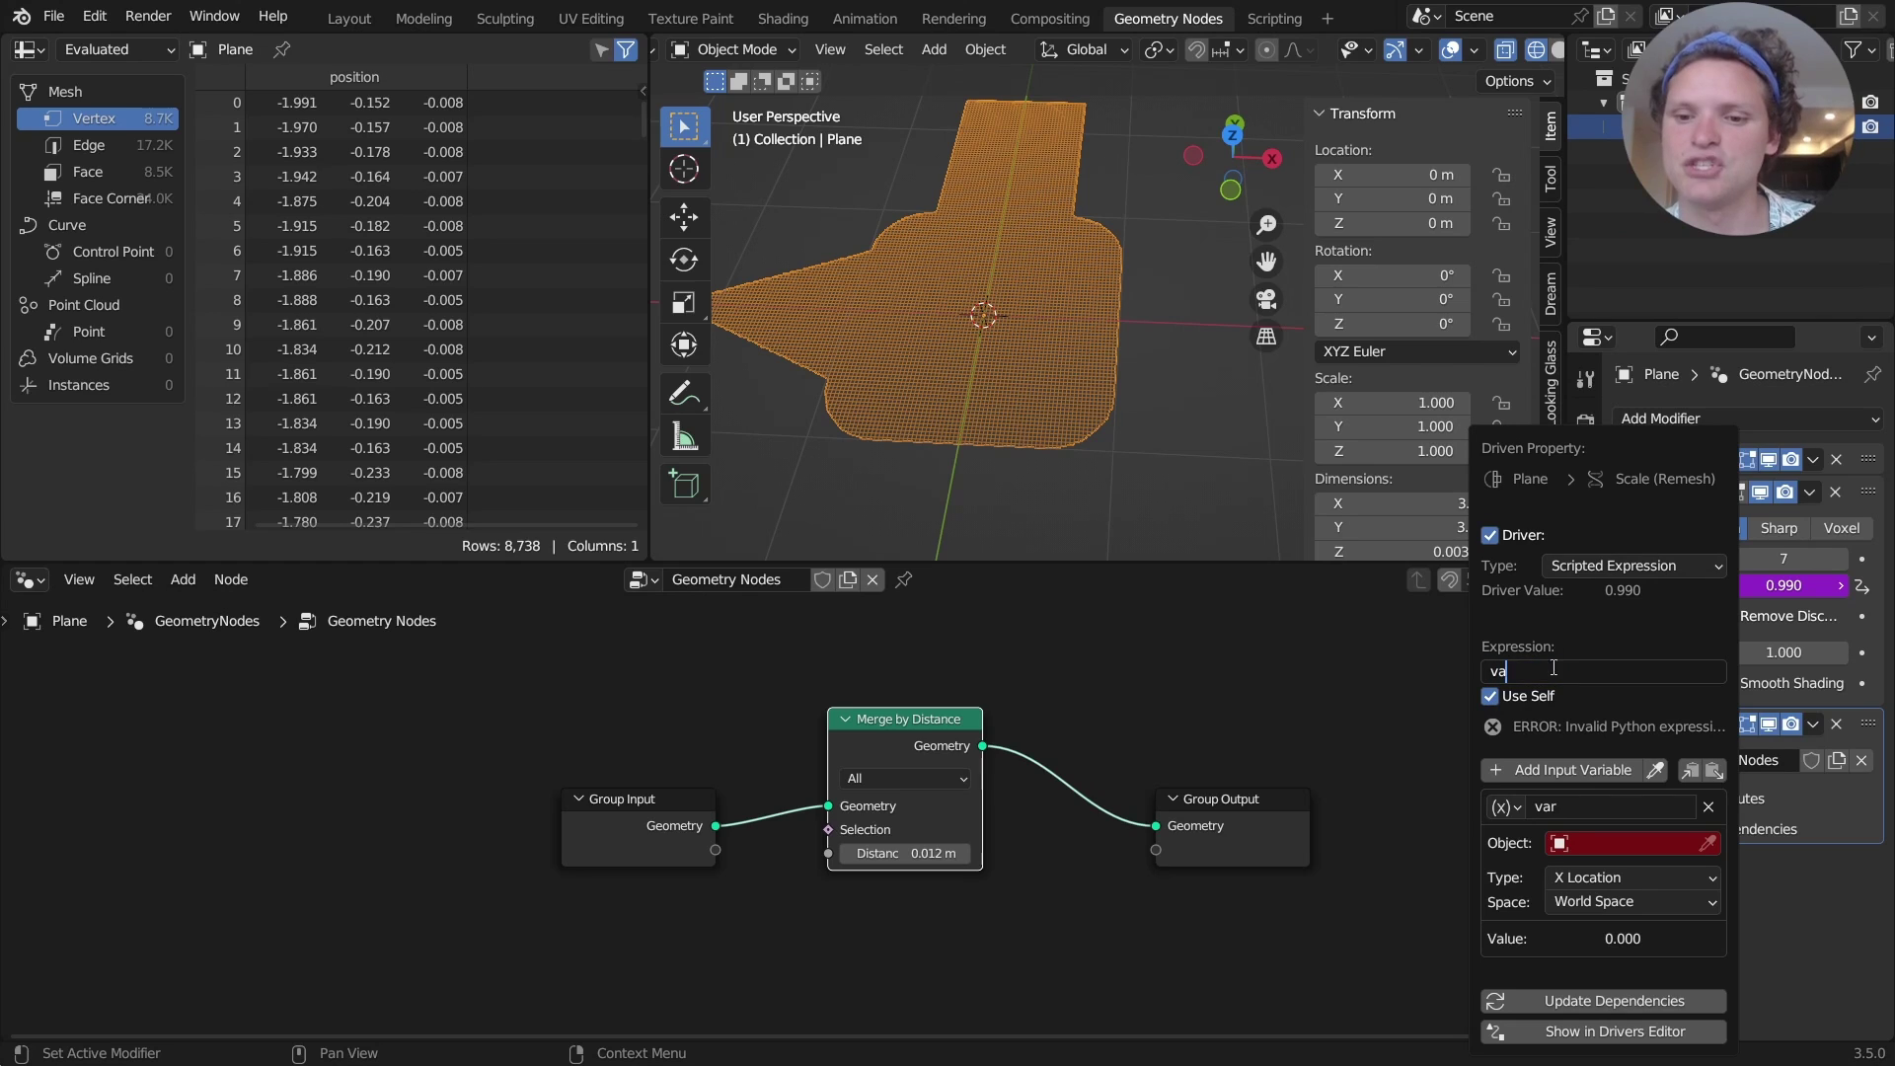
{"action": "type", "text": "r"}
{"action": "key", "text": "Return"}
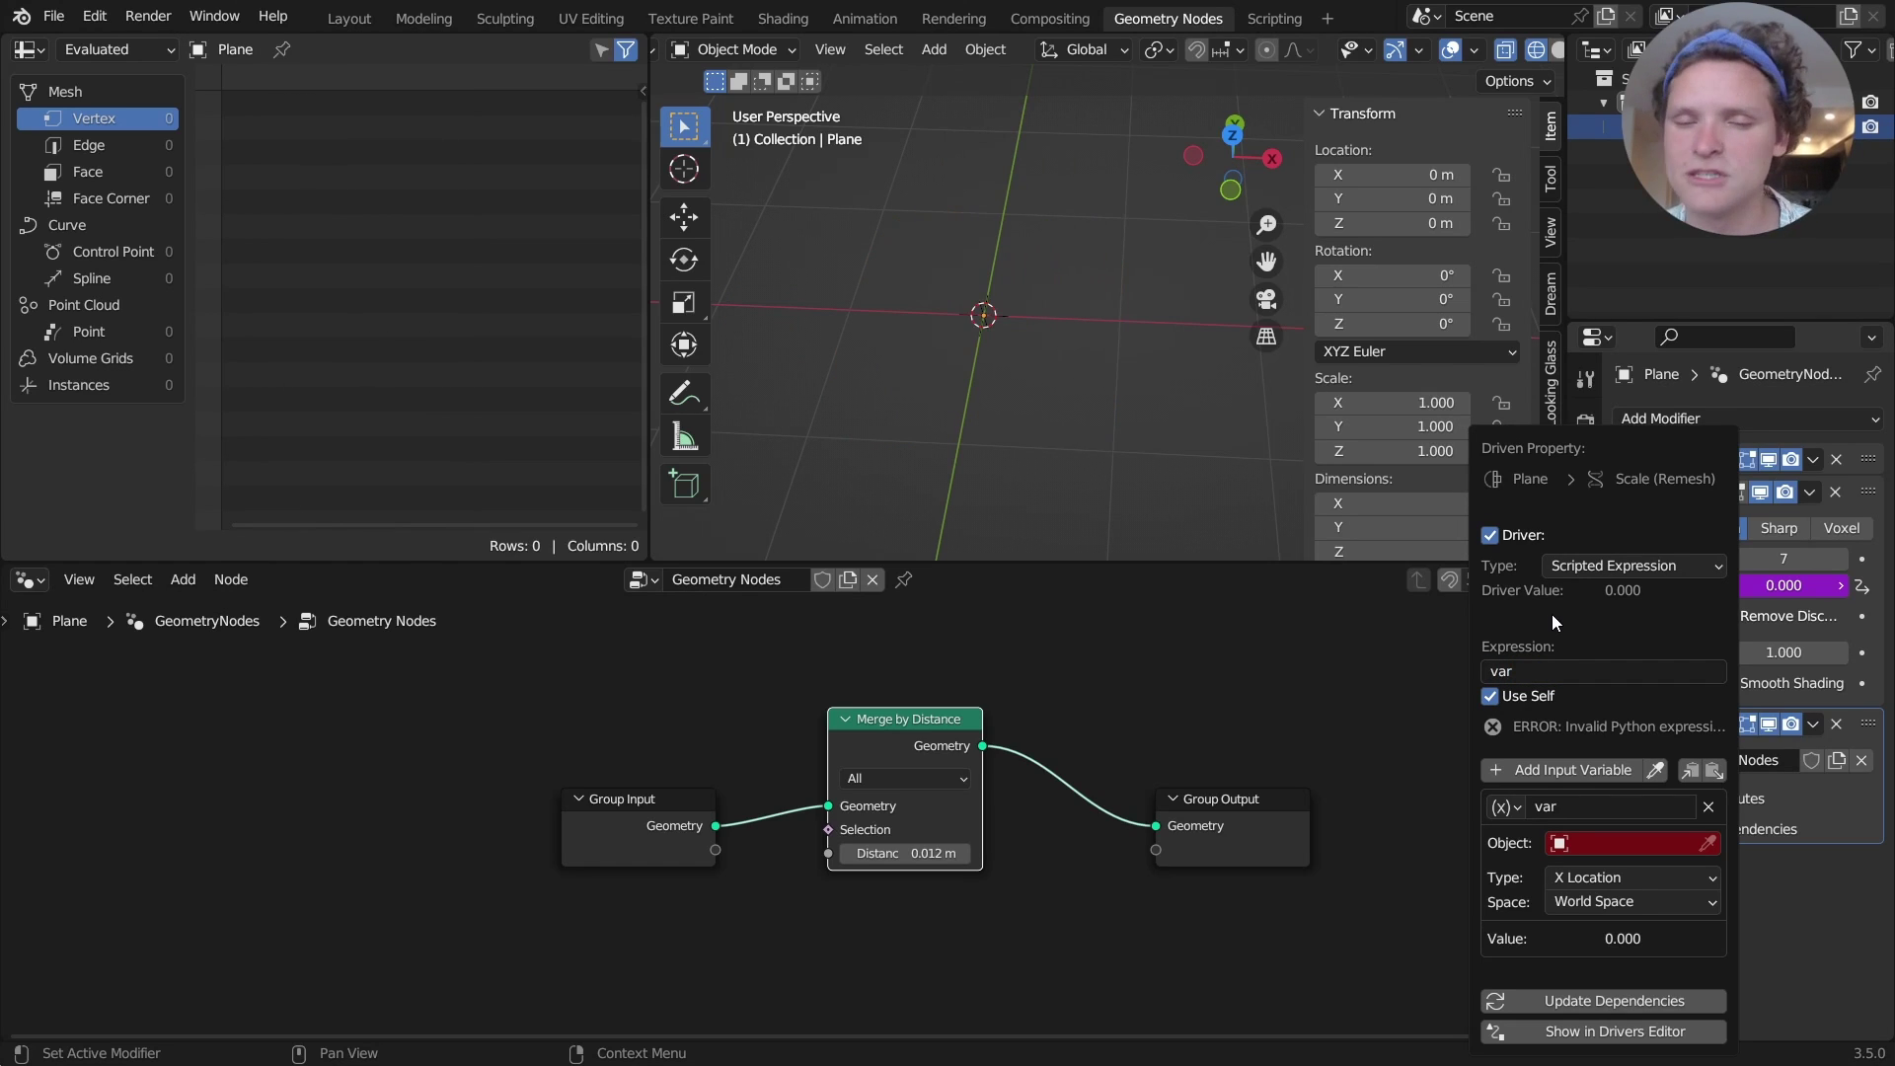
Replace the driver's default transform variable with a new single-property input variable, updating dependencies and ignoring the script warning
{"action": "left_click", "coordinate": [1711, 798]}
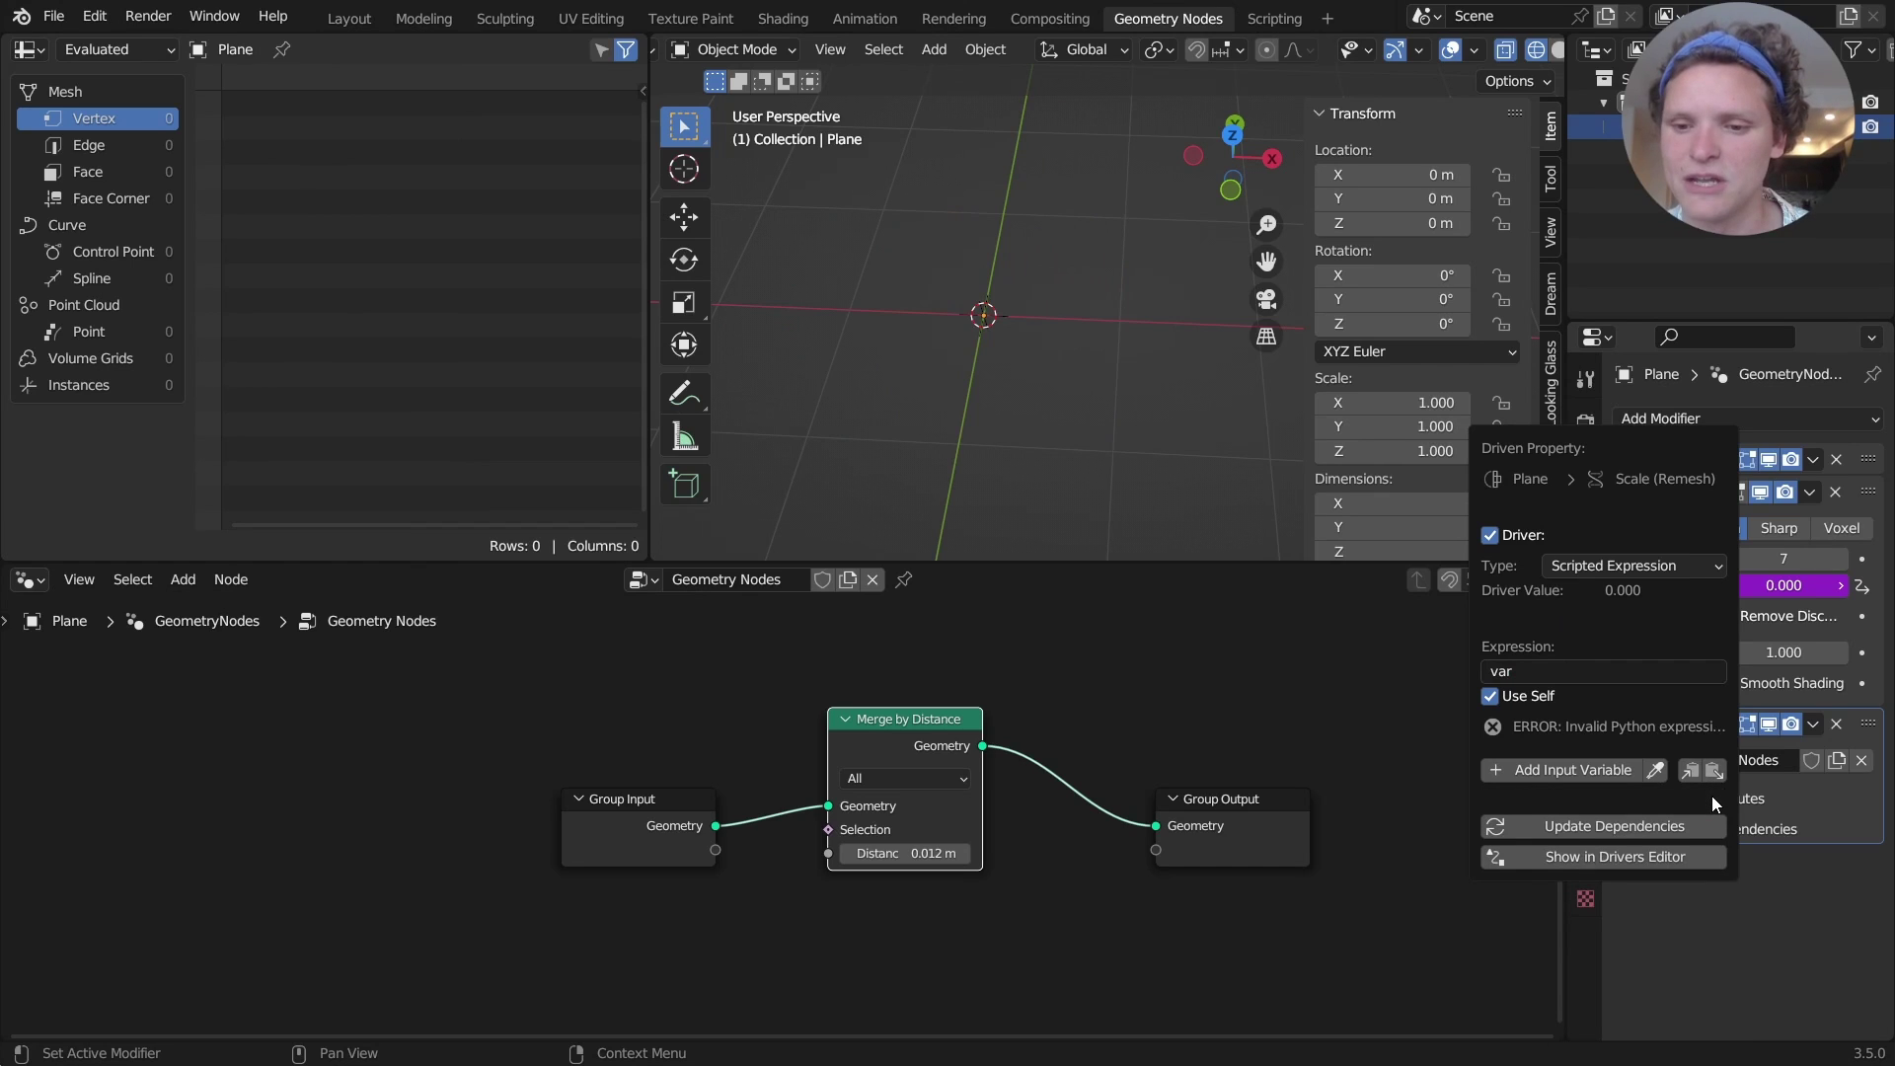
{"action": "left_click", "coordinate": [1620, 824]}
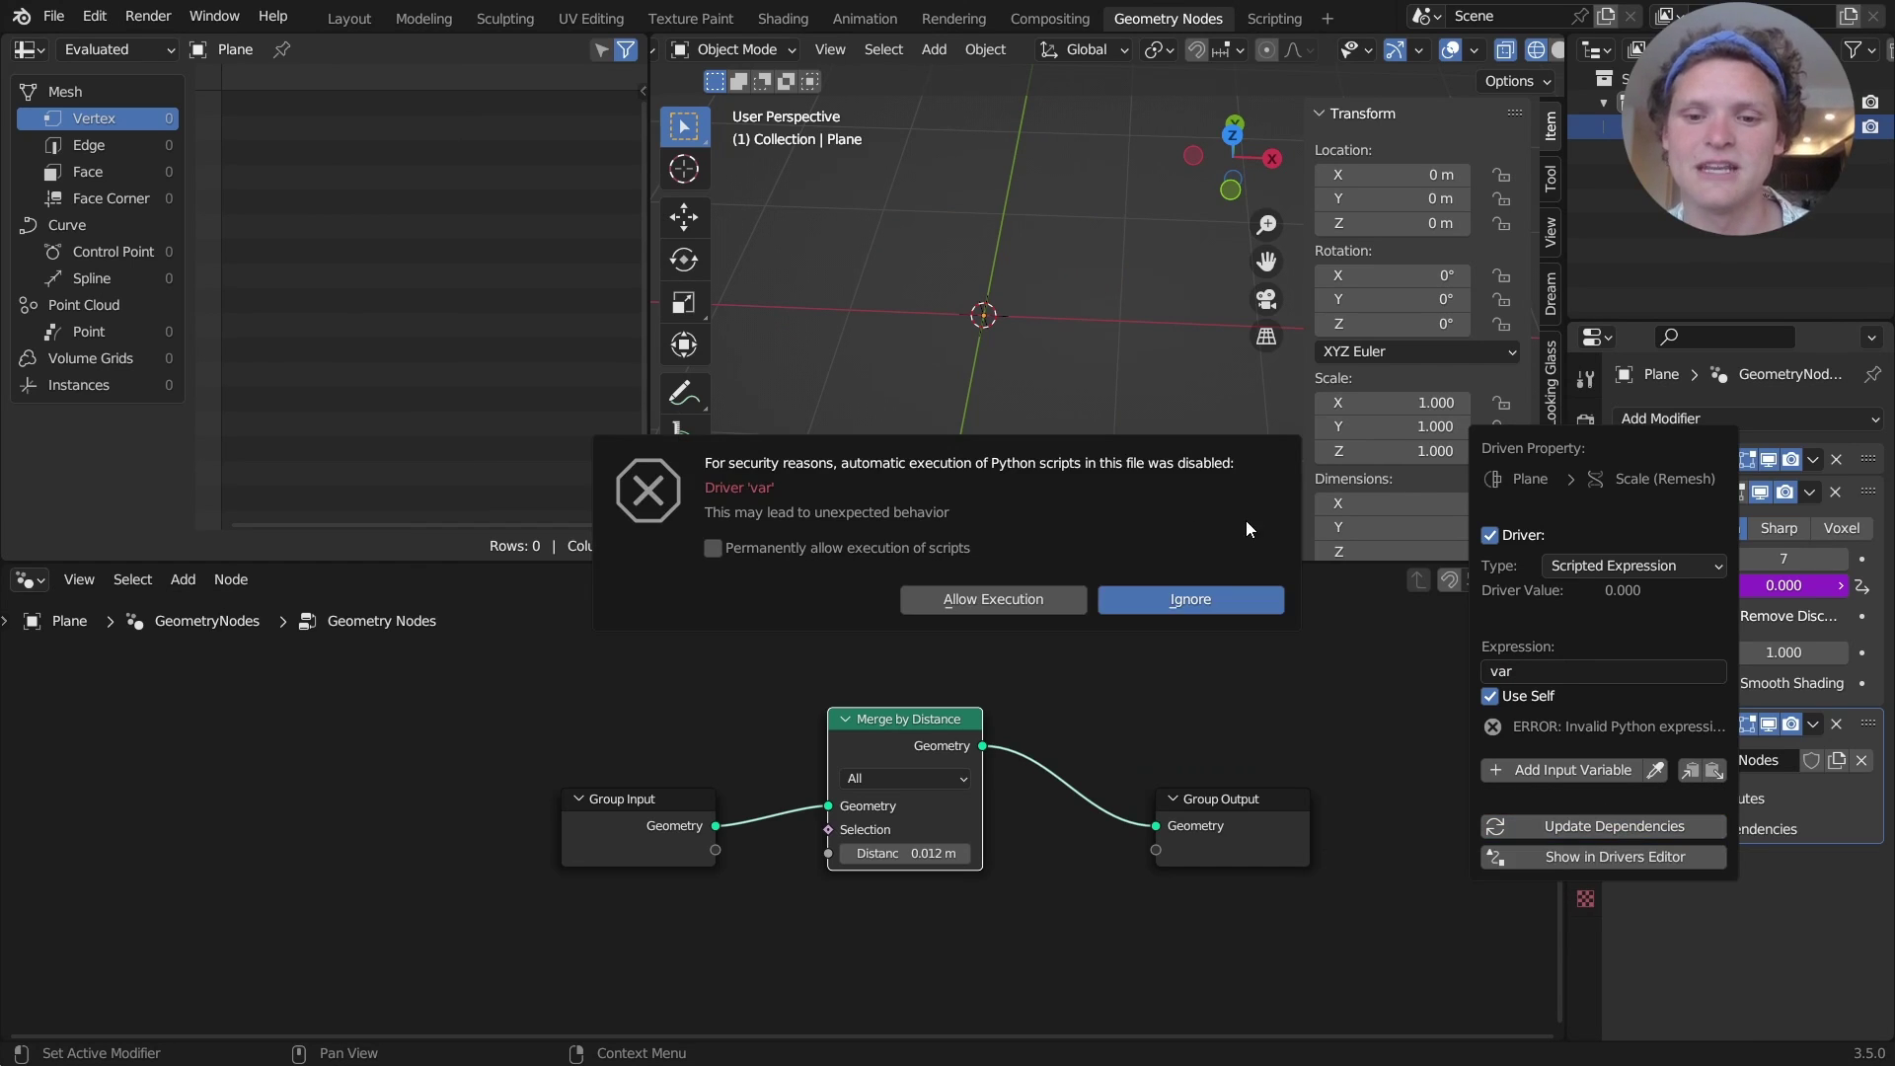
{"action": "left_click", "coordinate": [1191, 599]}
{"action": "right_click", "coordinate": [1767, 585]}
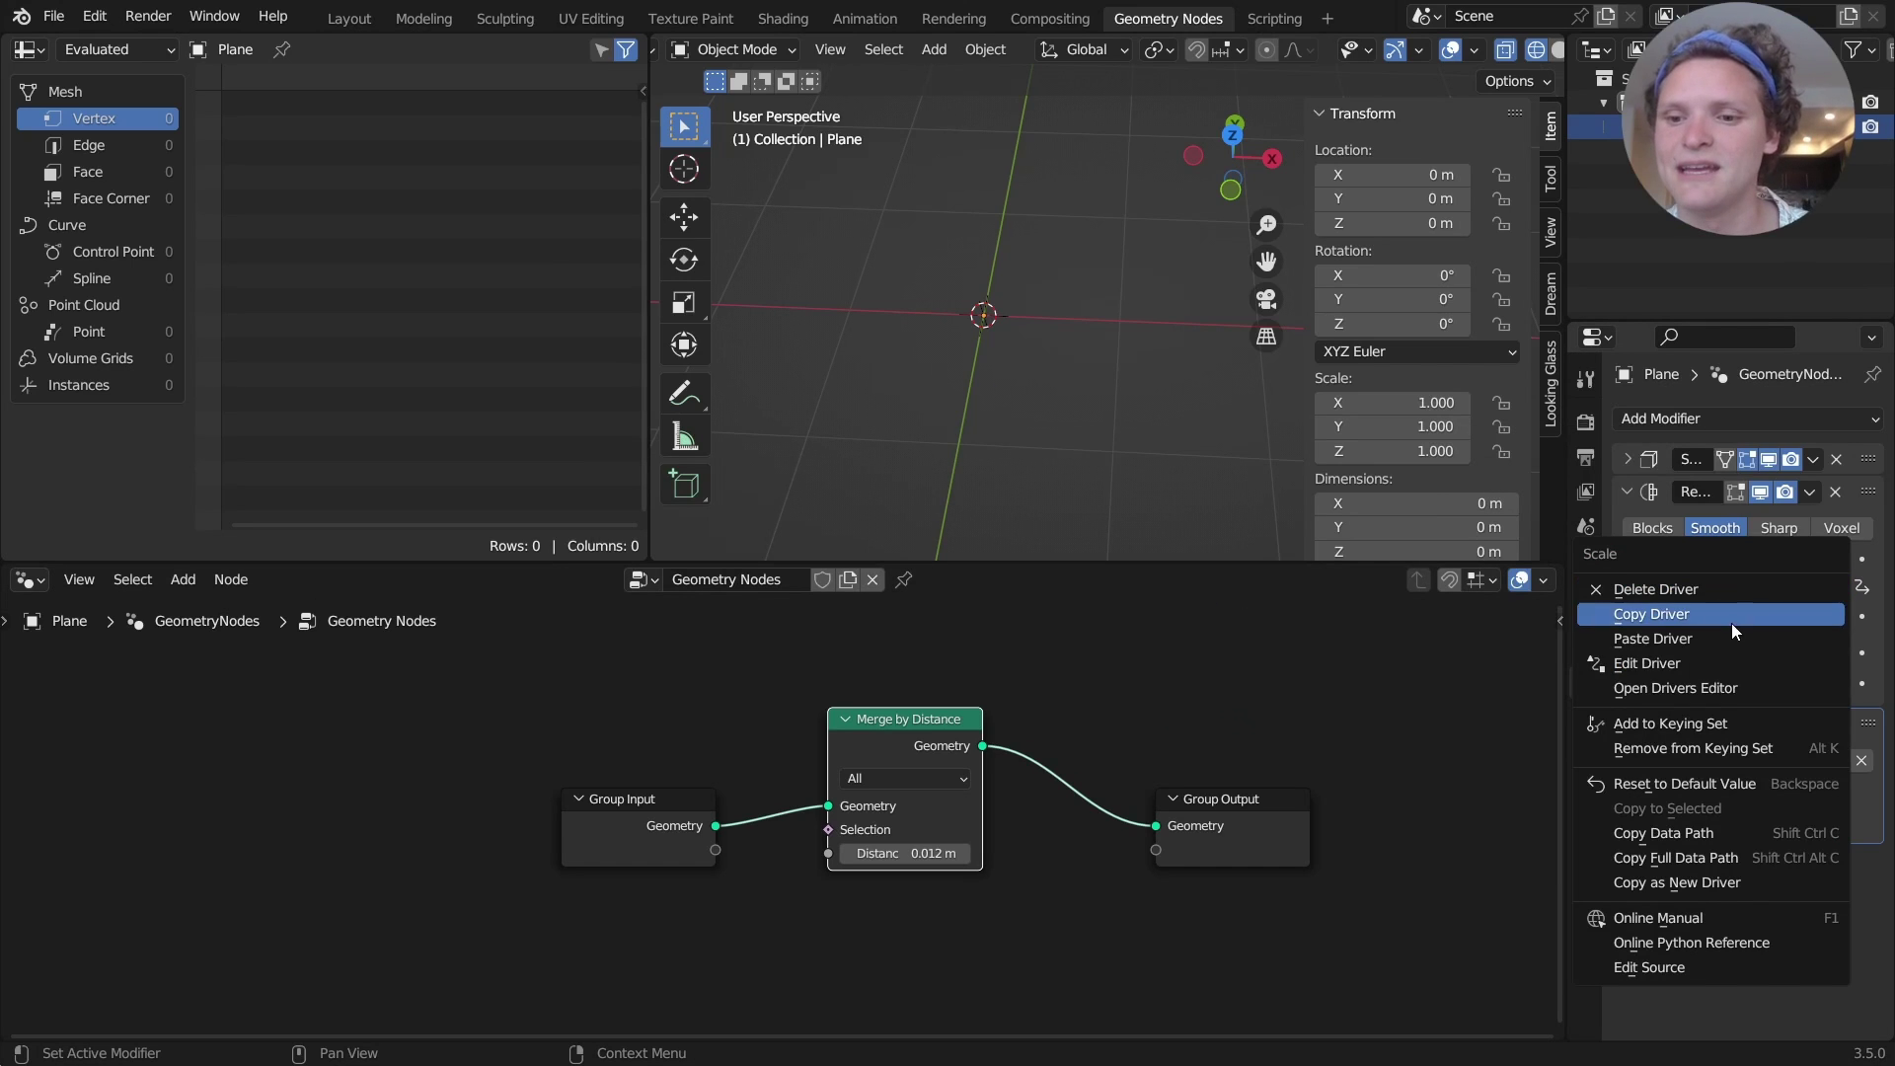
{"action": "left_click", "coordinate": [1690, 653]}
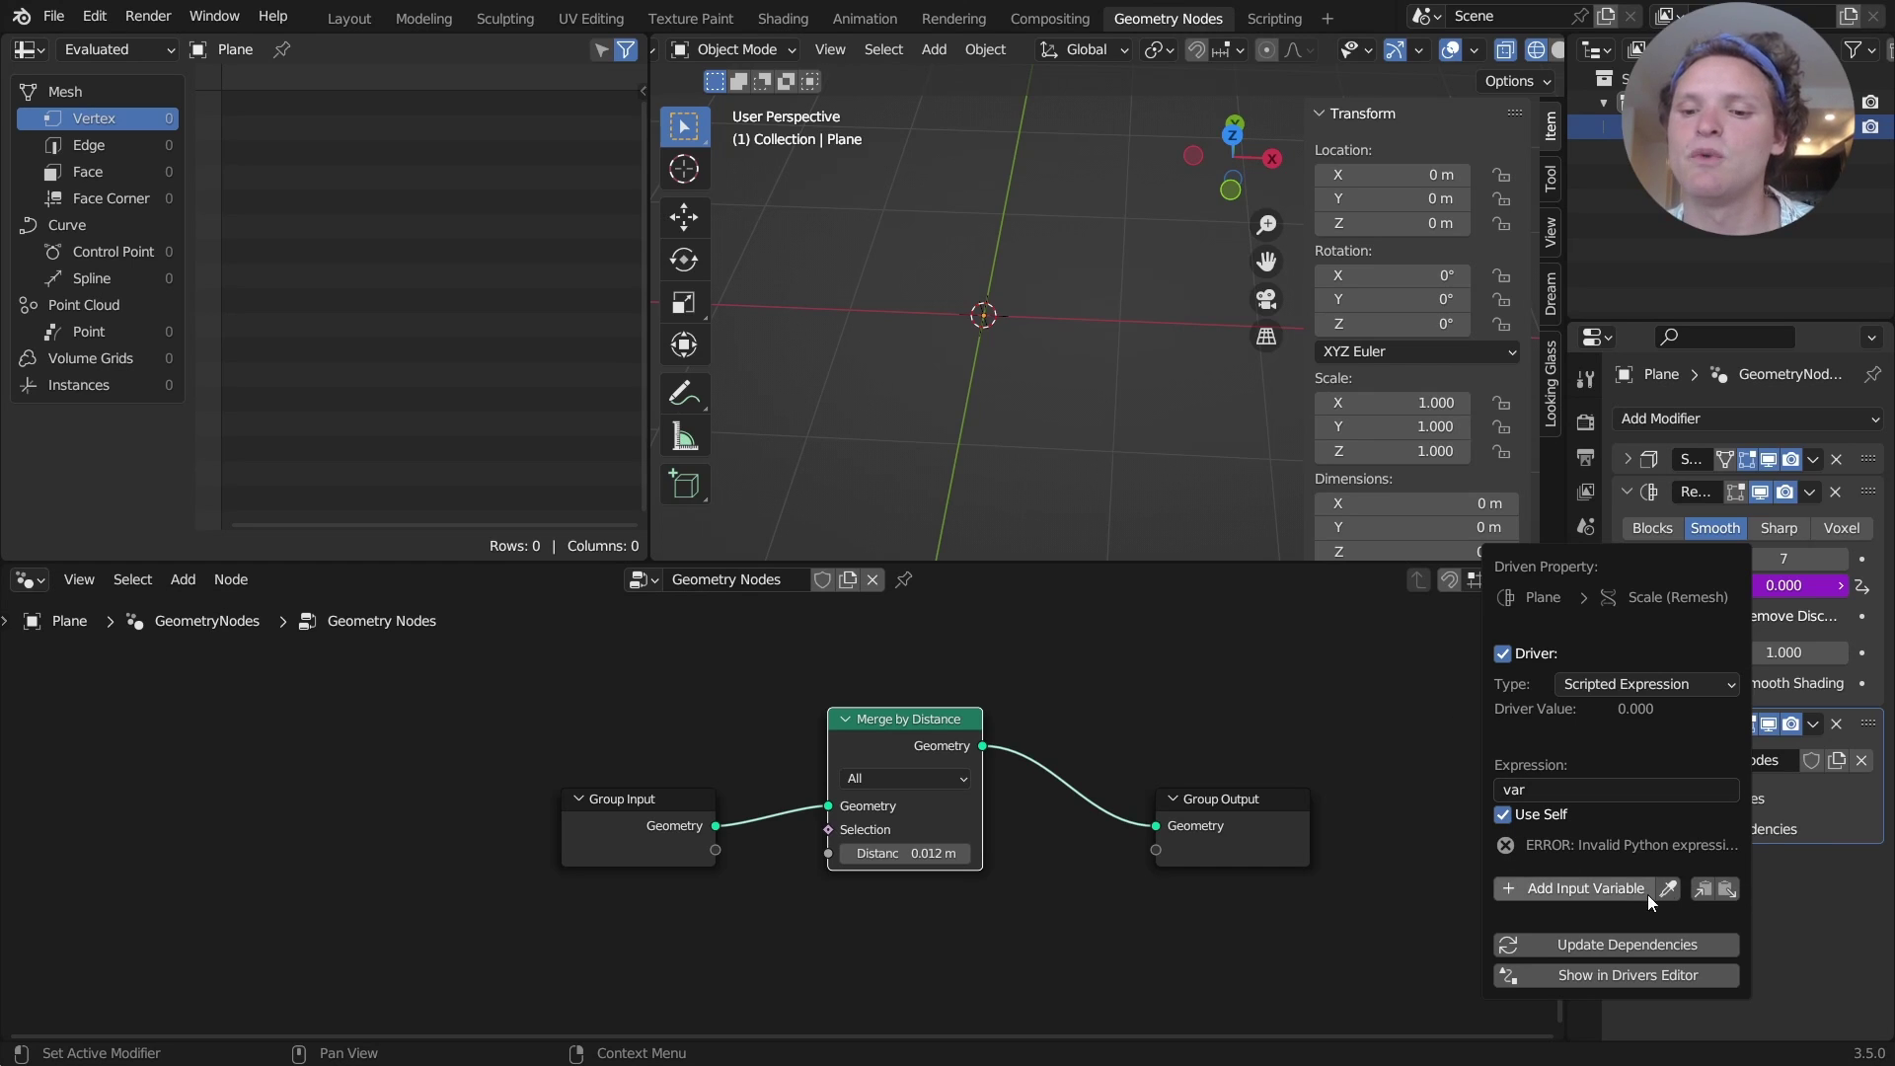
{"action": "left_click", "coordinate": [1575, 881]}
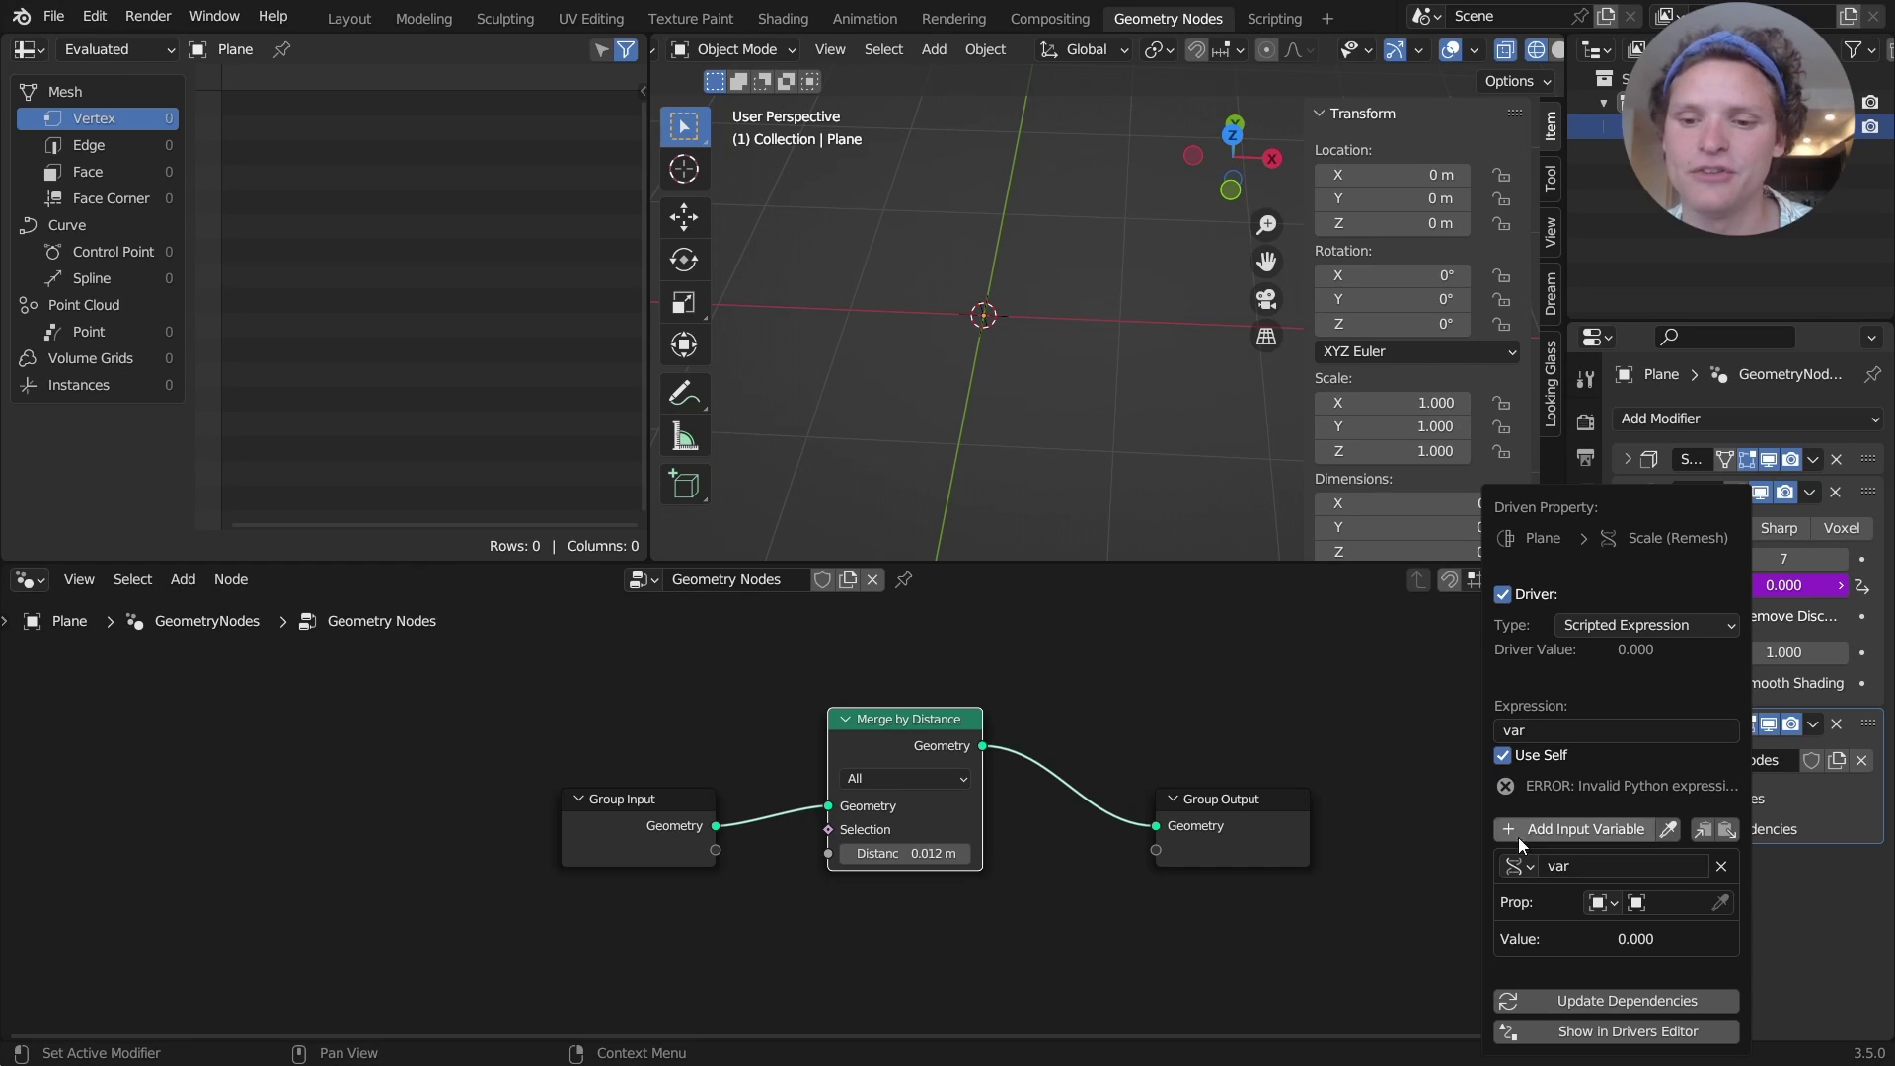
Change both the driver's expression and its input variable name to apple
{"action": "left_click", "coordinate": [1525, 729]}
{"action": "type", "text": "apple"}
{"action": "key", "text": "Return"}
{"action": "double_click", "coordinate": [1563, 859]}
{"action": "type", "text": "apple"}
{"action": "key", "text": "Return"}
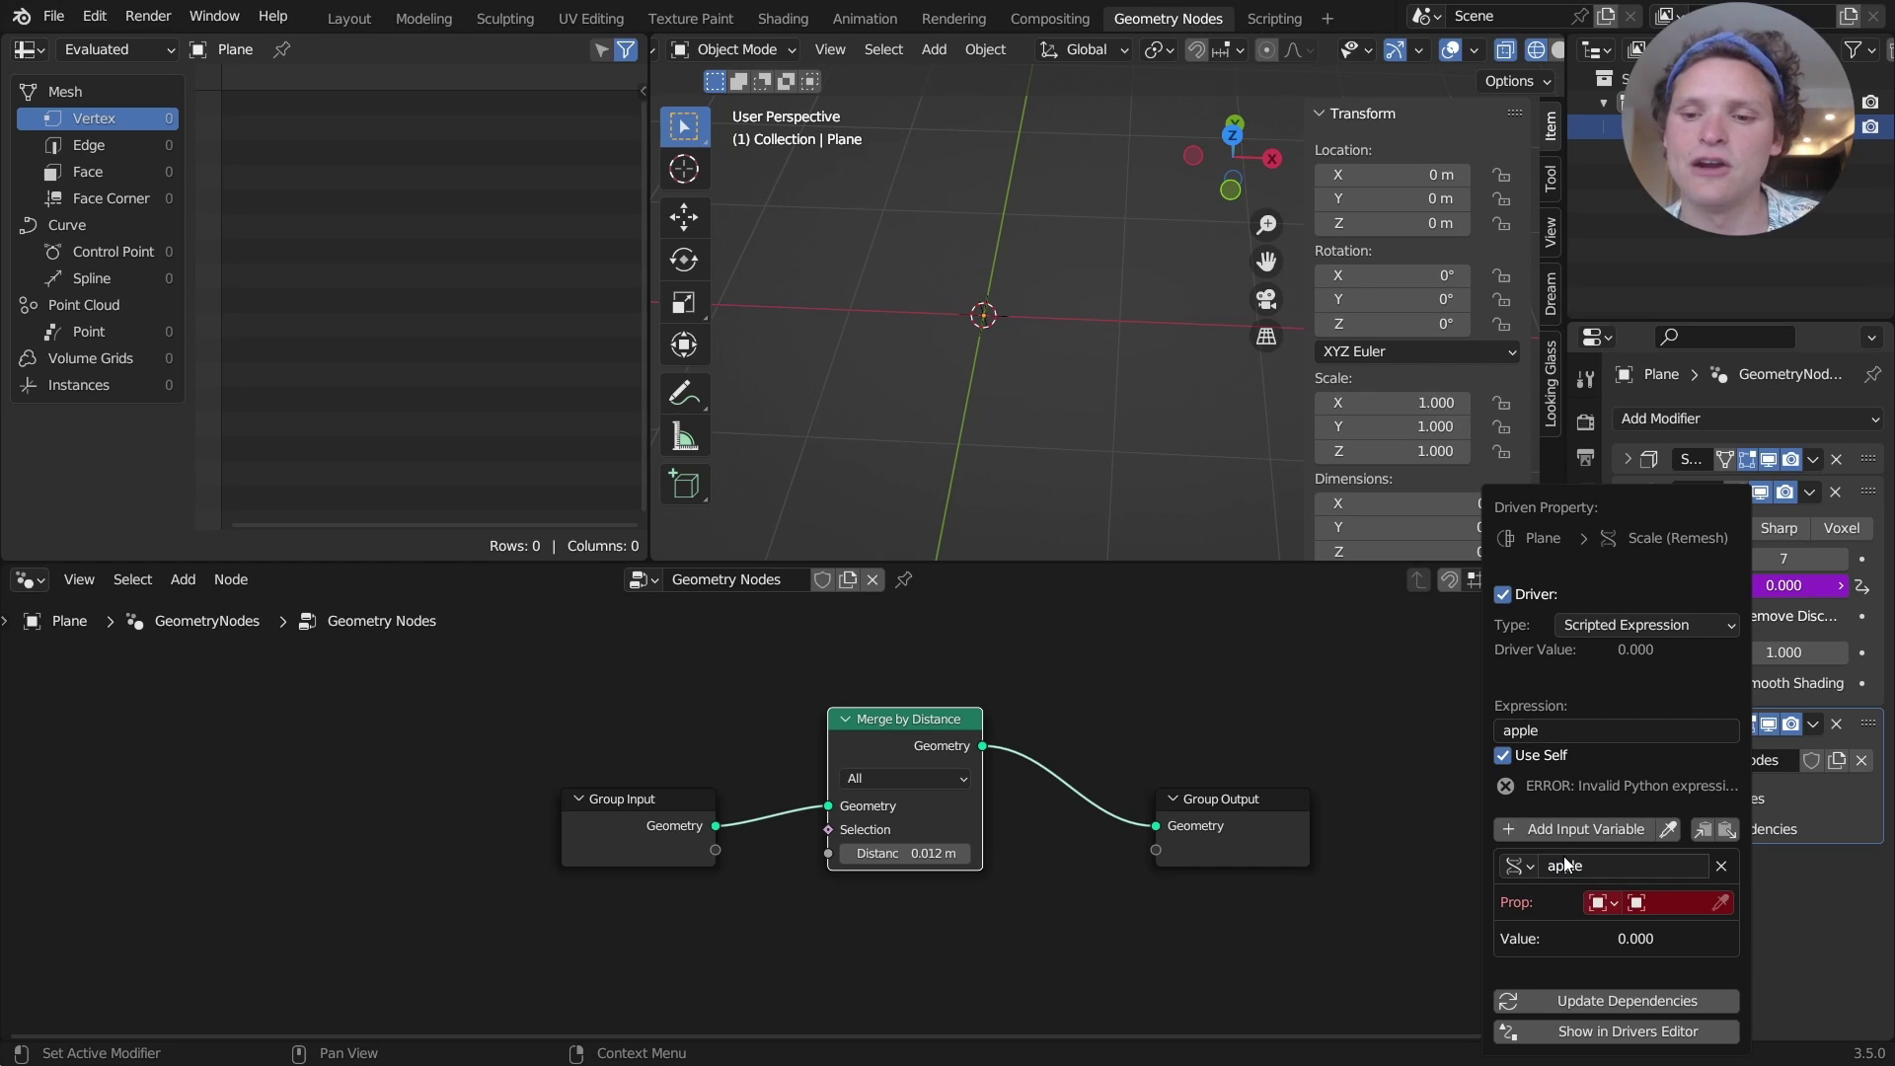
Shorten the driver's expression and its input variable name to v
{"action": "left_click", "coordinate": [1556, 734]}
{"action": "type", "text": "v"}
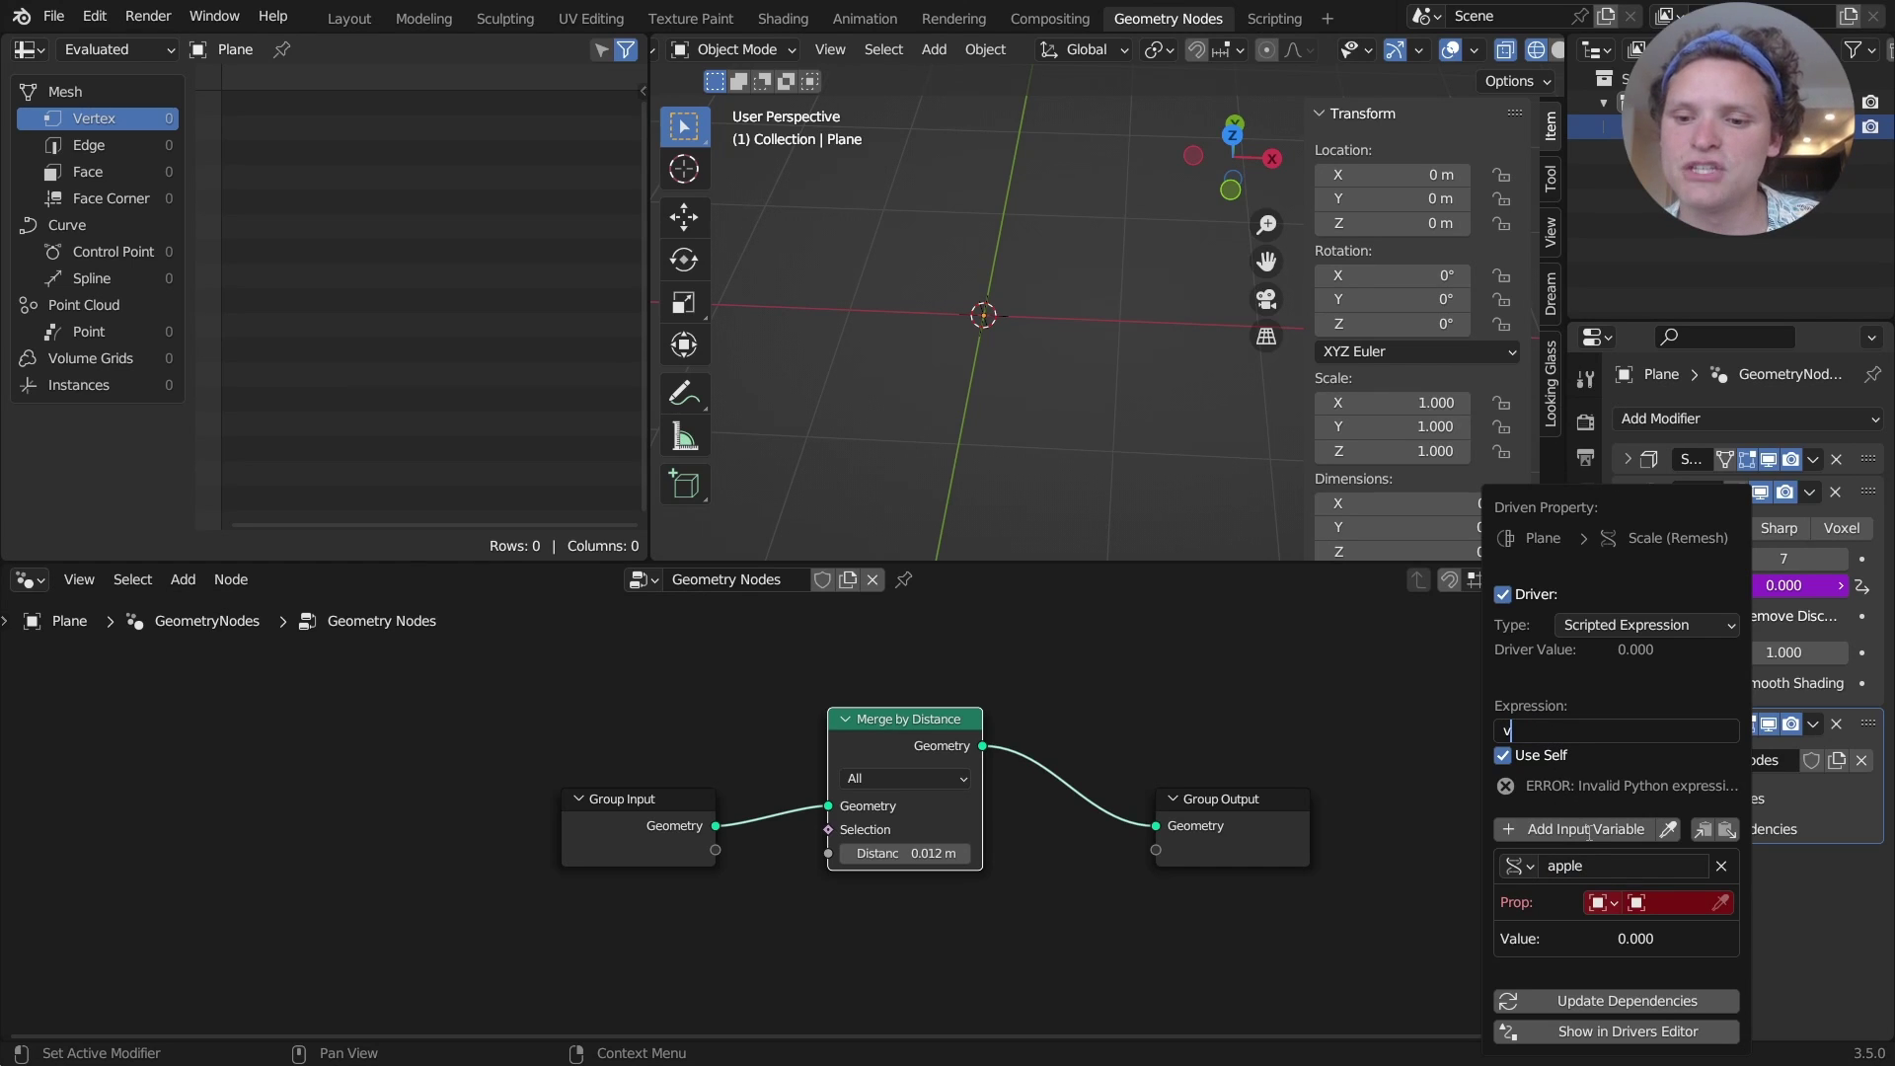
{"action": "double_click", "coordinate": [1590, 859]}
{"action": "type", "text": "v"}
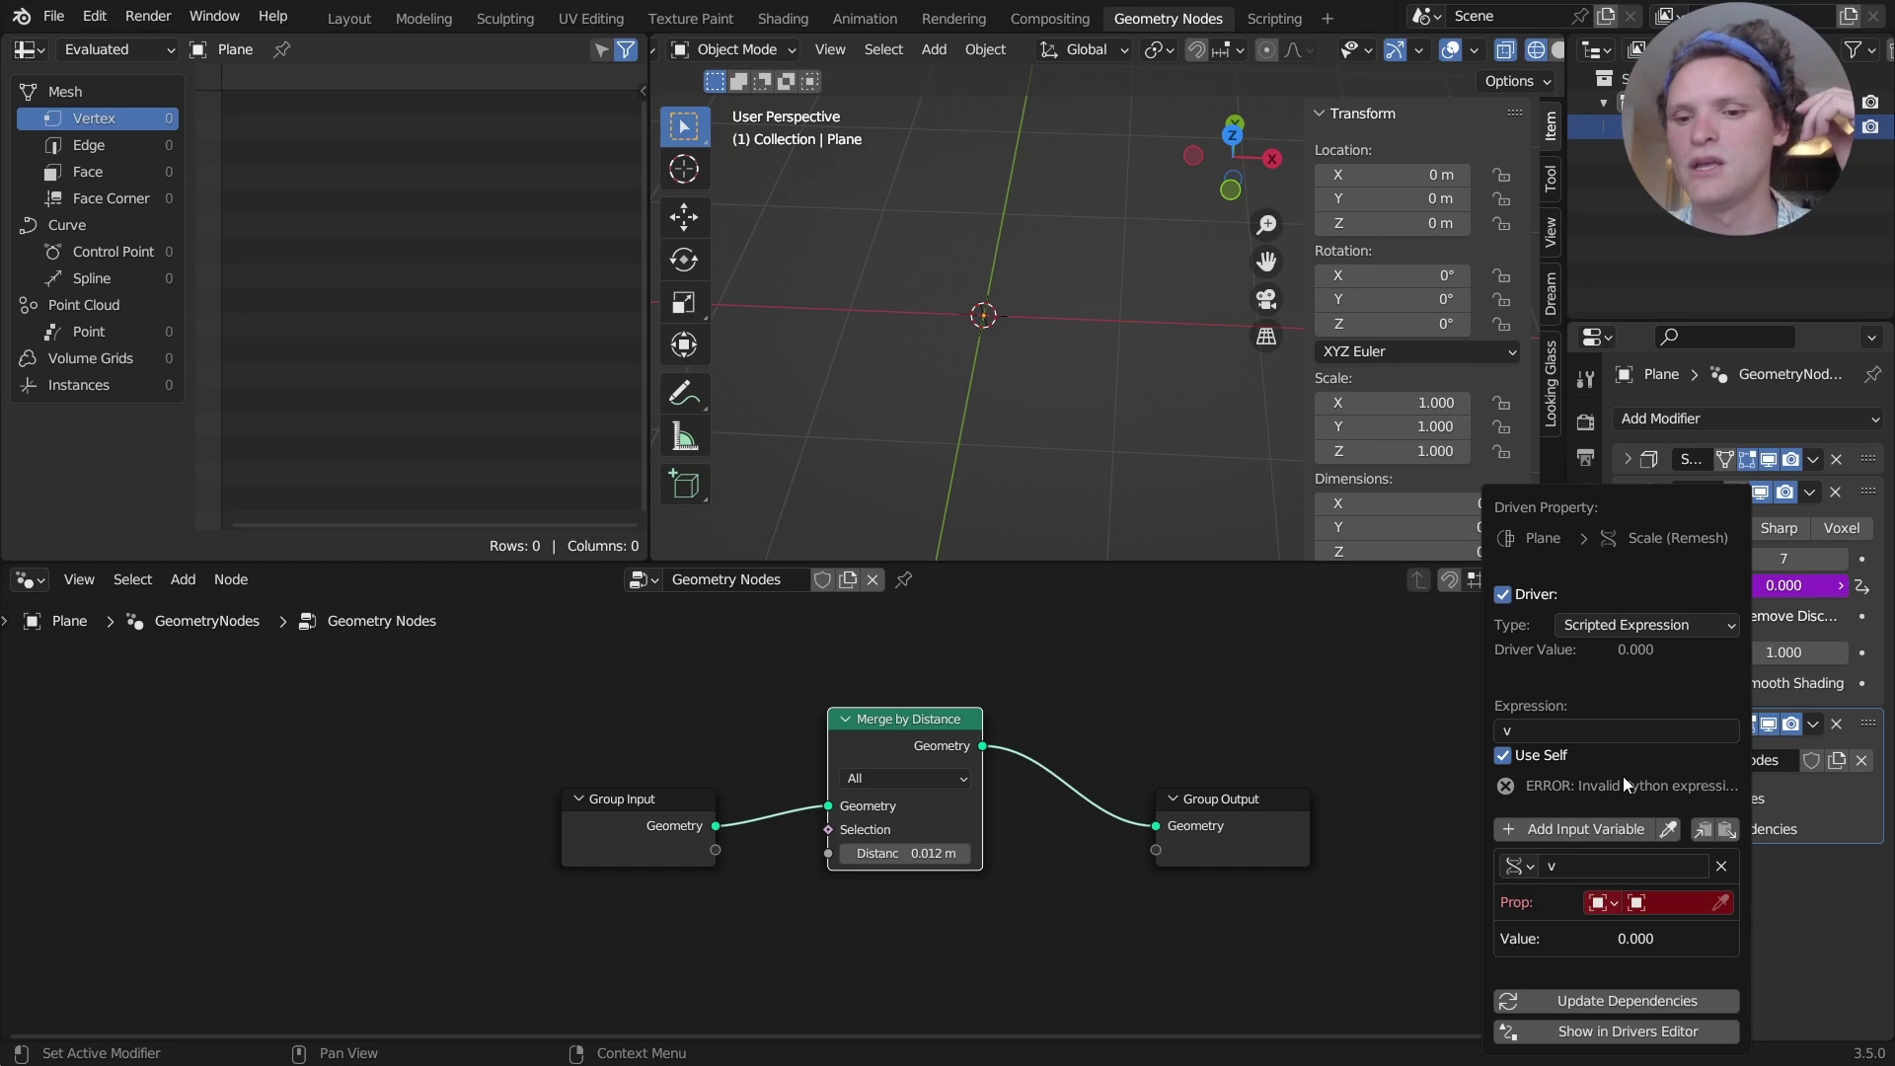
Set the driver's expression and its input variable name back to var
{"action": "left_click", "coordinate": [1565, 730]}
{"action": "type", "text": "var"}
{"action": "left_click", "coordinate": [1612, 869]}
{"action": "type", "text": "var"}
{"action": "key", "text": "Return"}
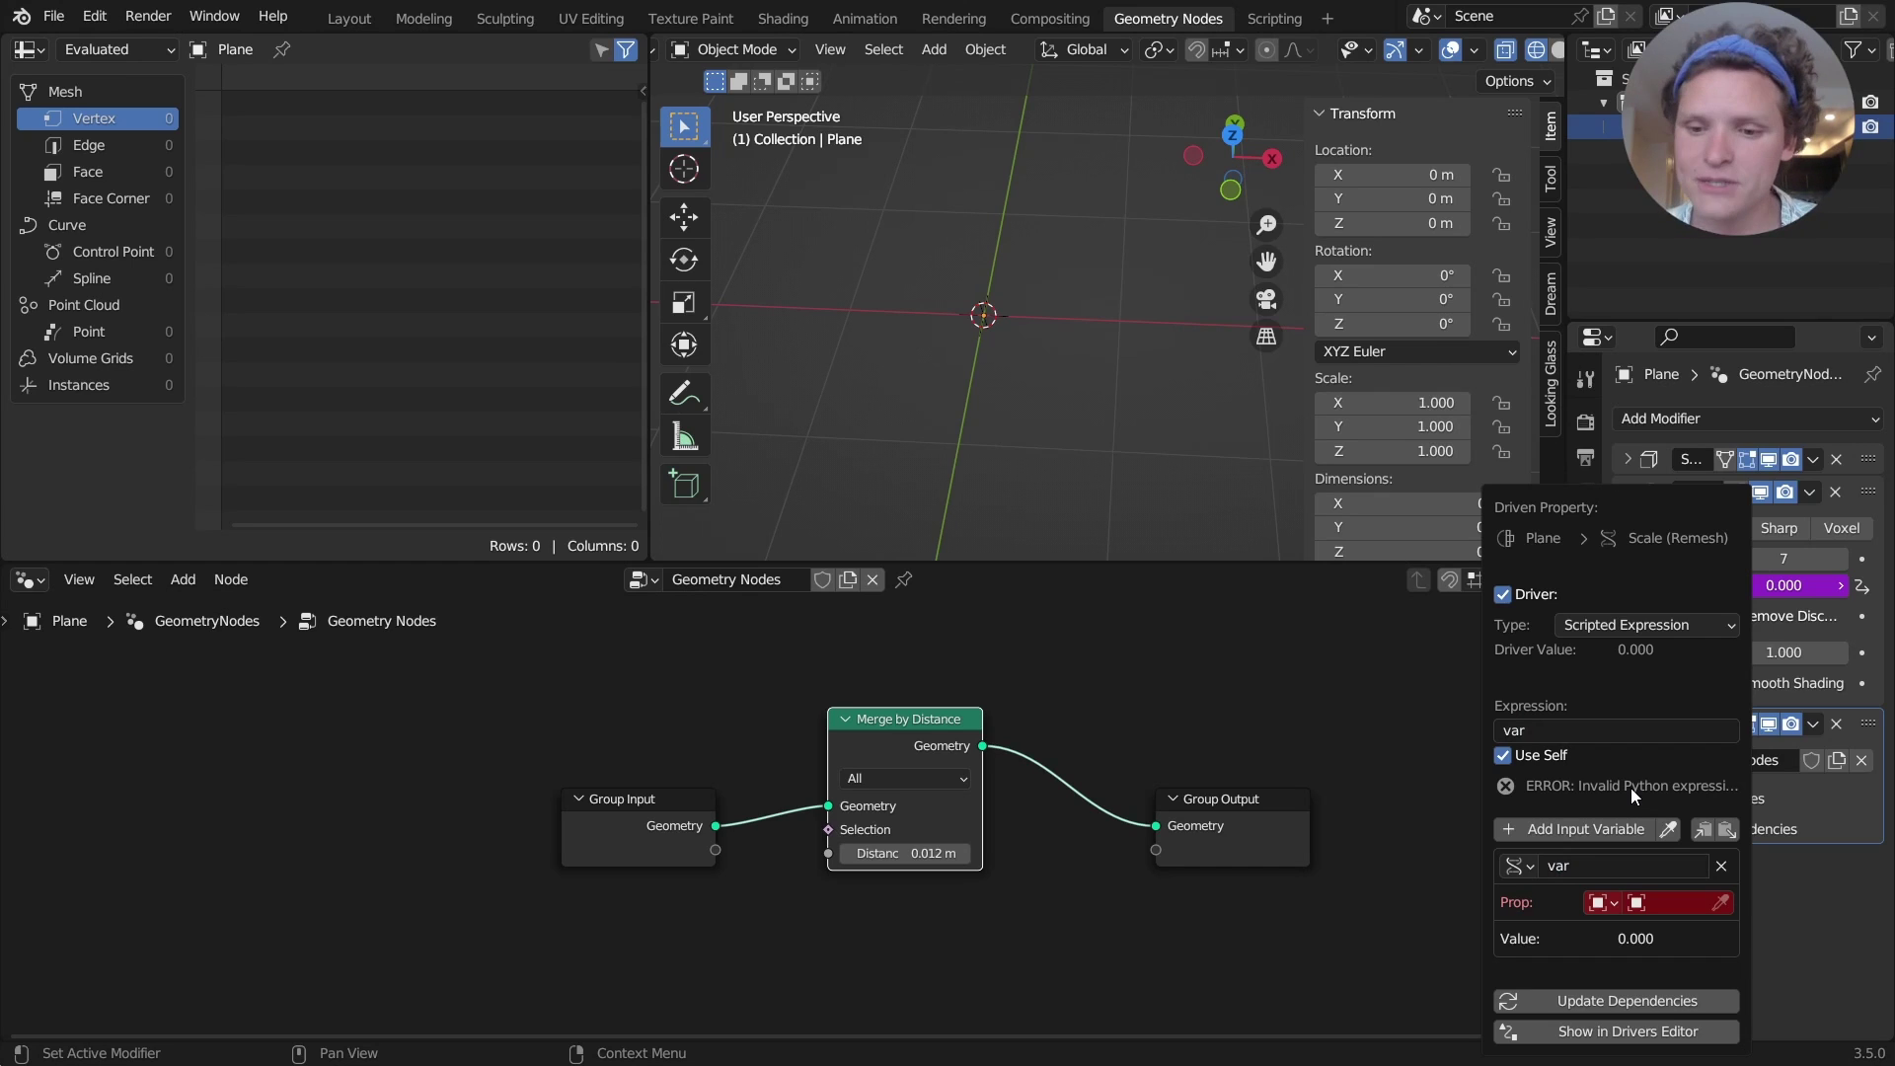
Target the driver variable at the Plane object with the path dimensions[0] and update the driver's dependencies
{"action": "left_click", "coordinate": [1667, 904]}
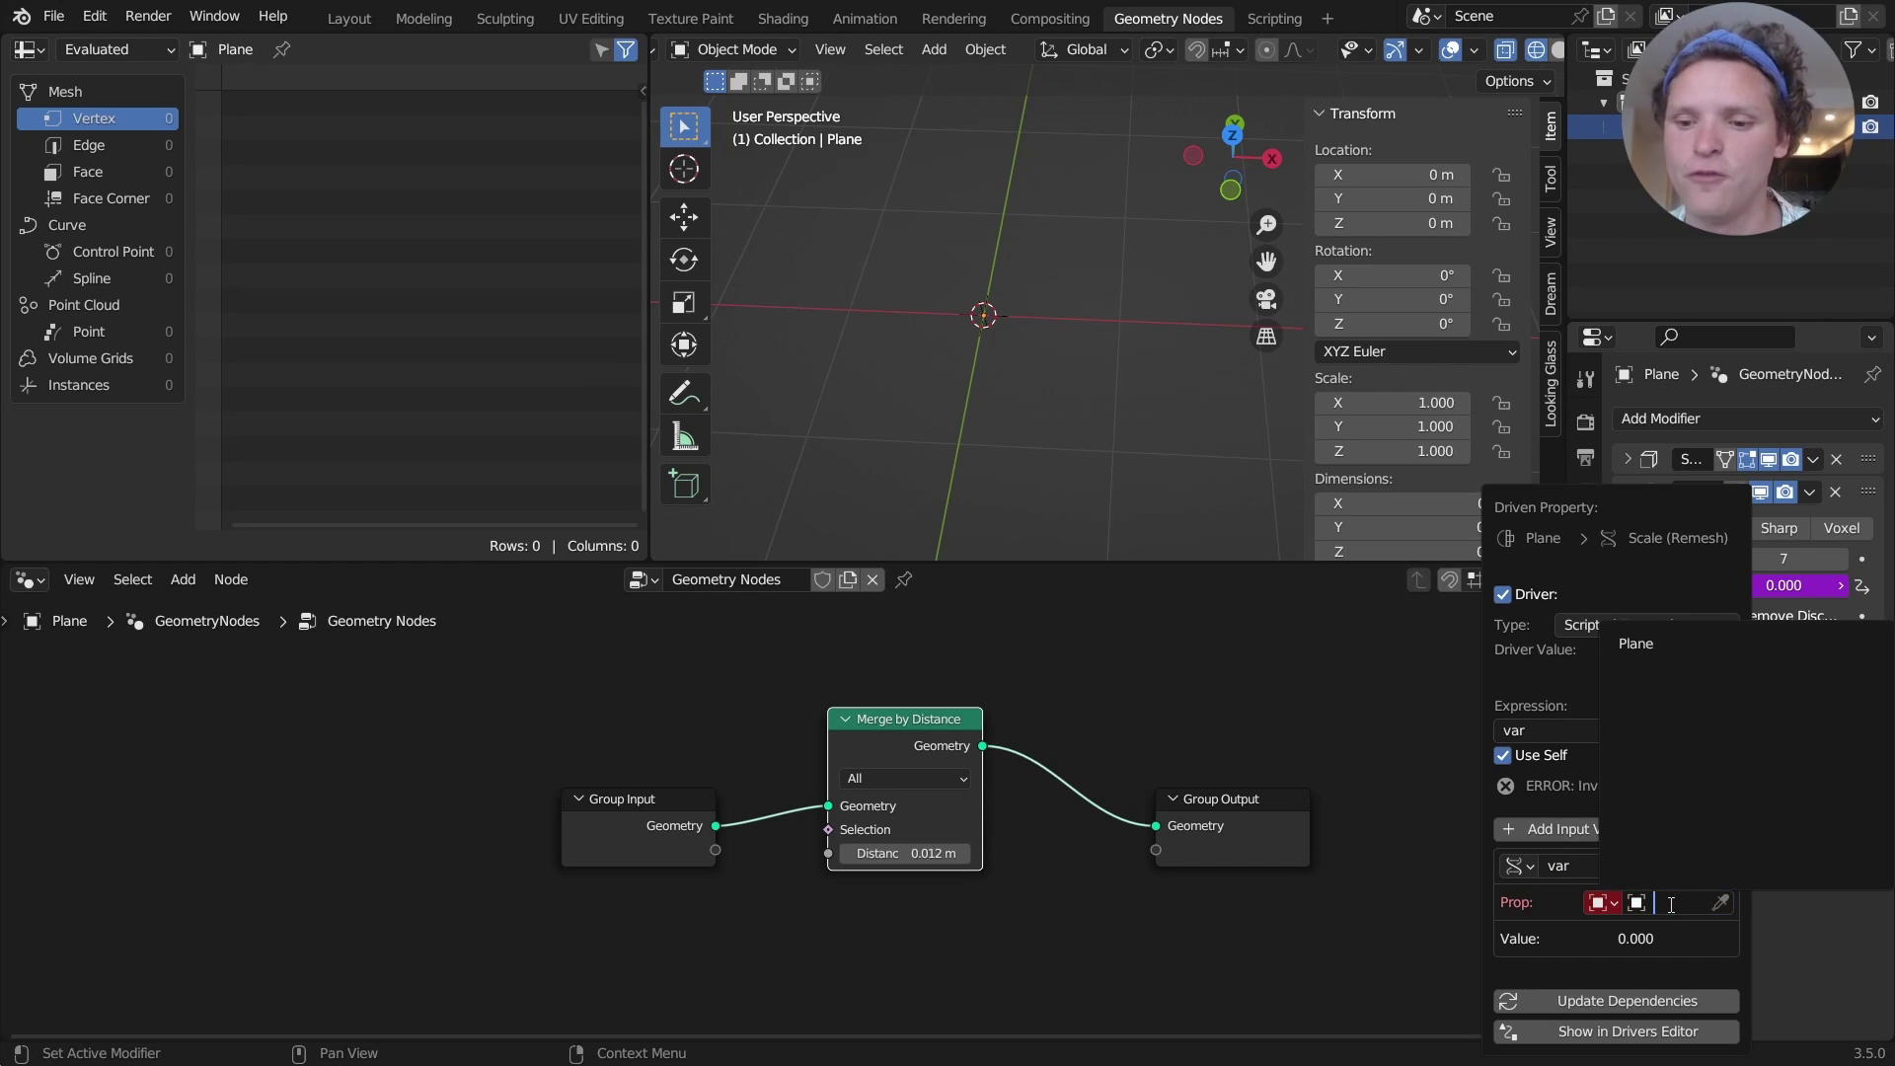
{"action": "left_click", "coordinate": [1634, 649]}
{"action": "left_click", "coordinate": [1617, 901]}
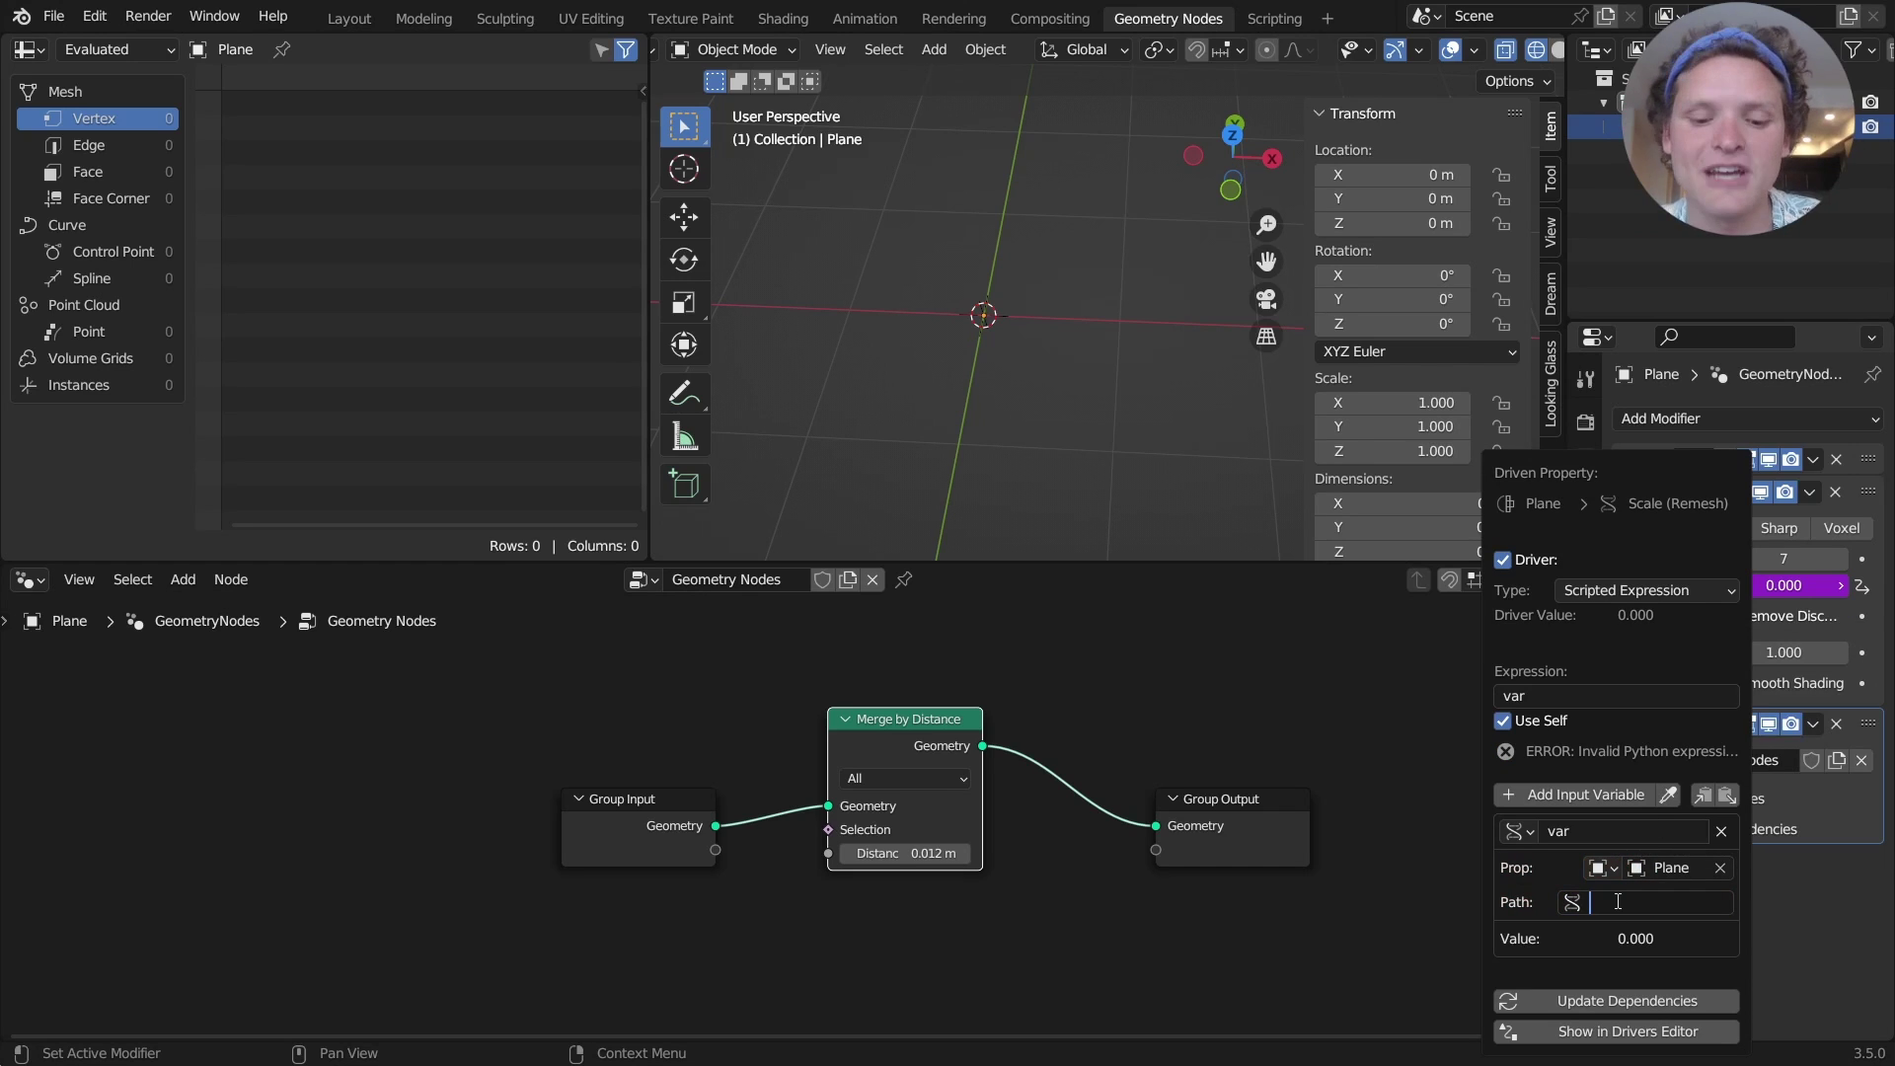
{"action": "type", "text": "dimens"}
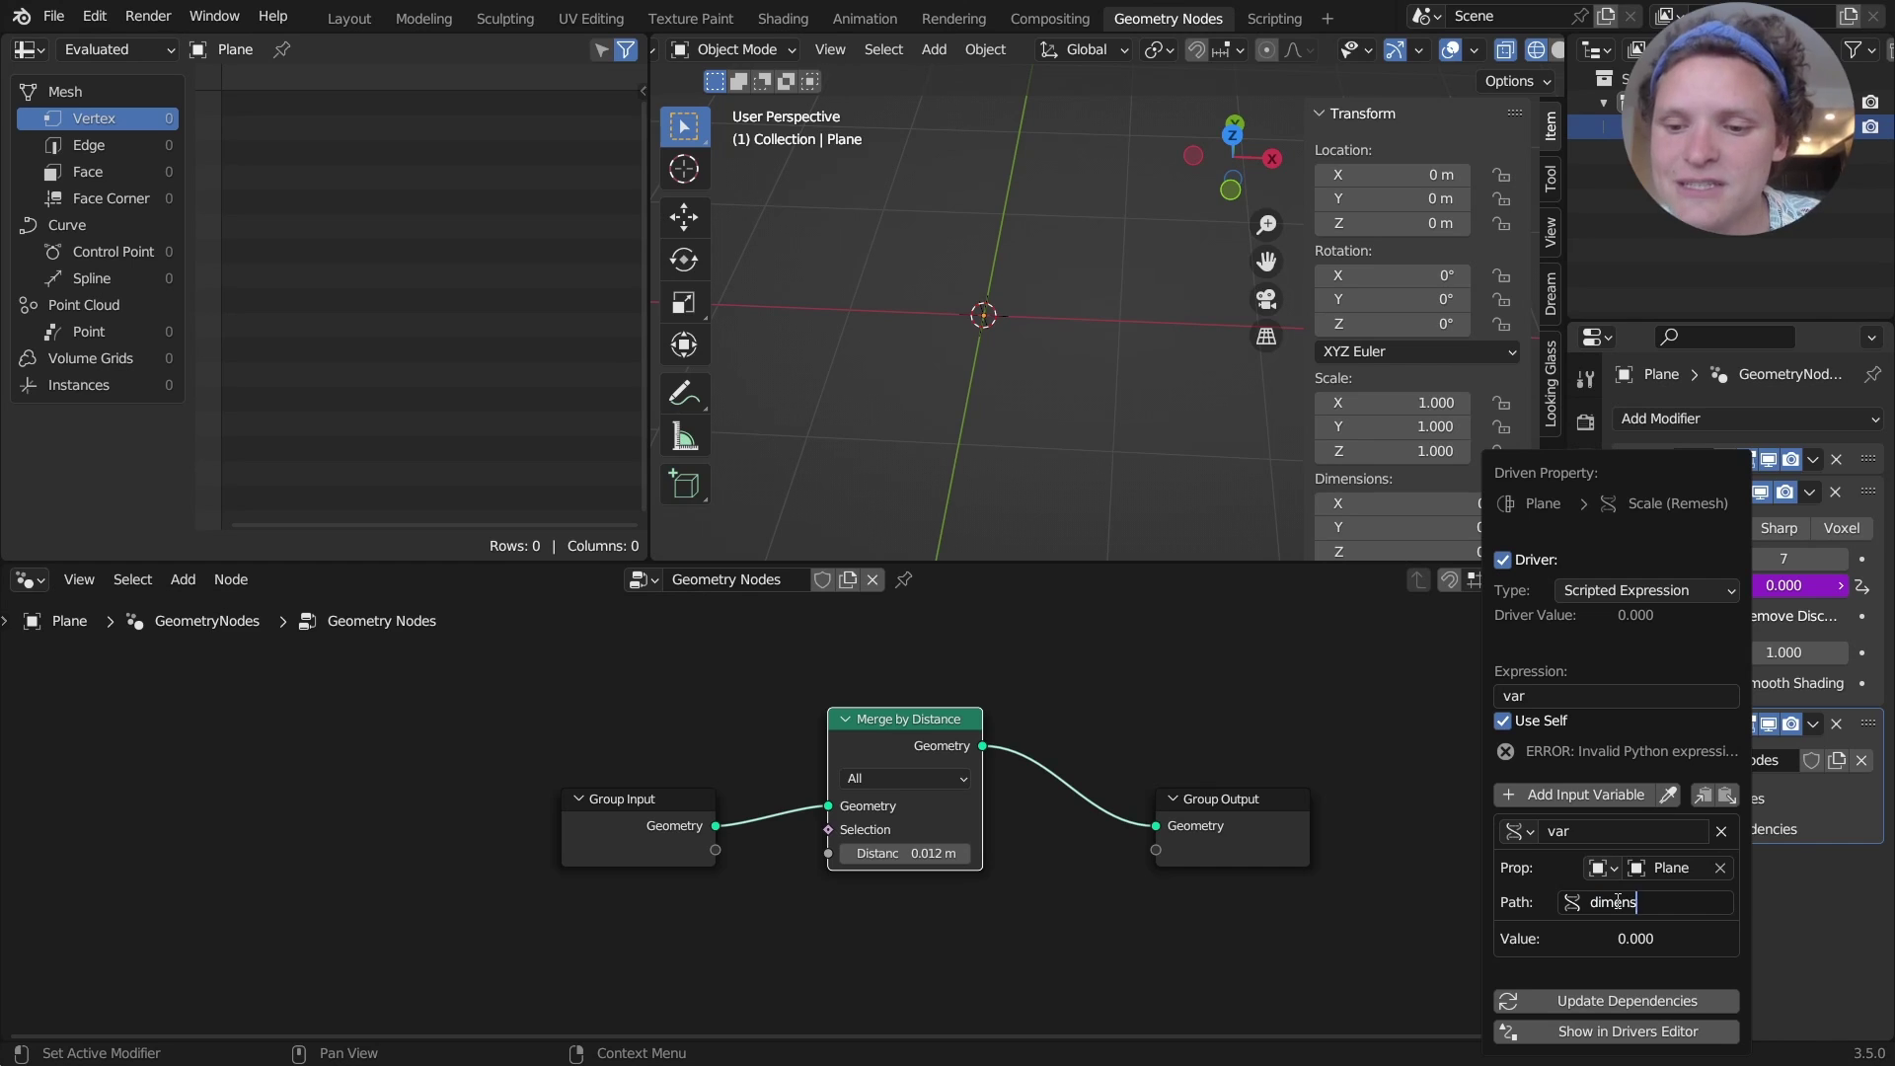
{"action": "type", "text": "ions"}
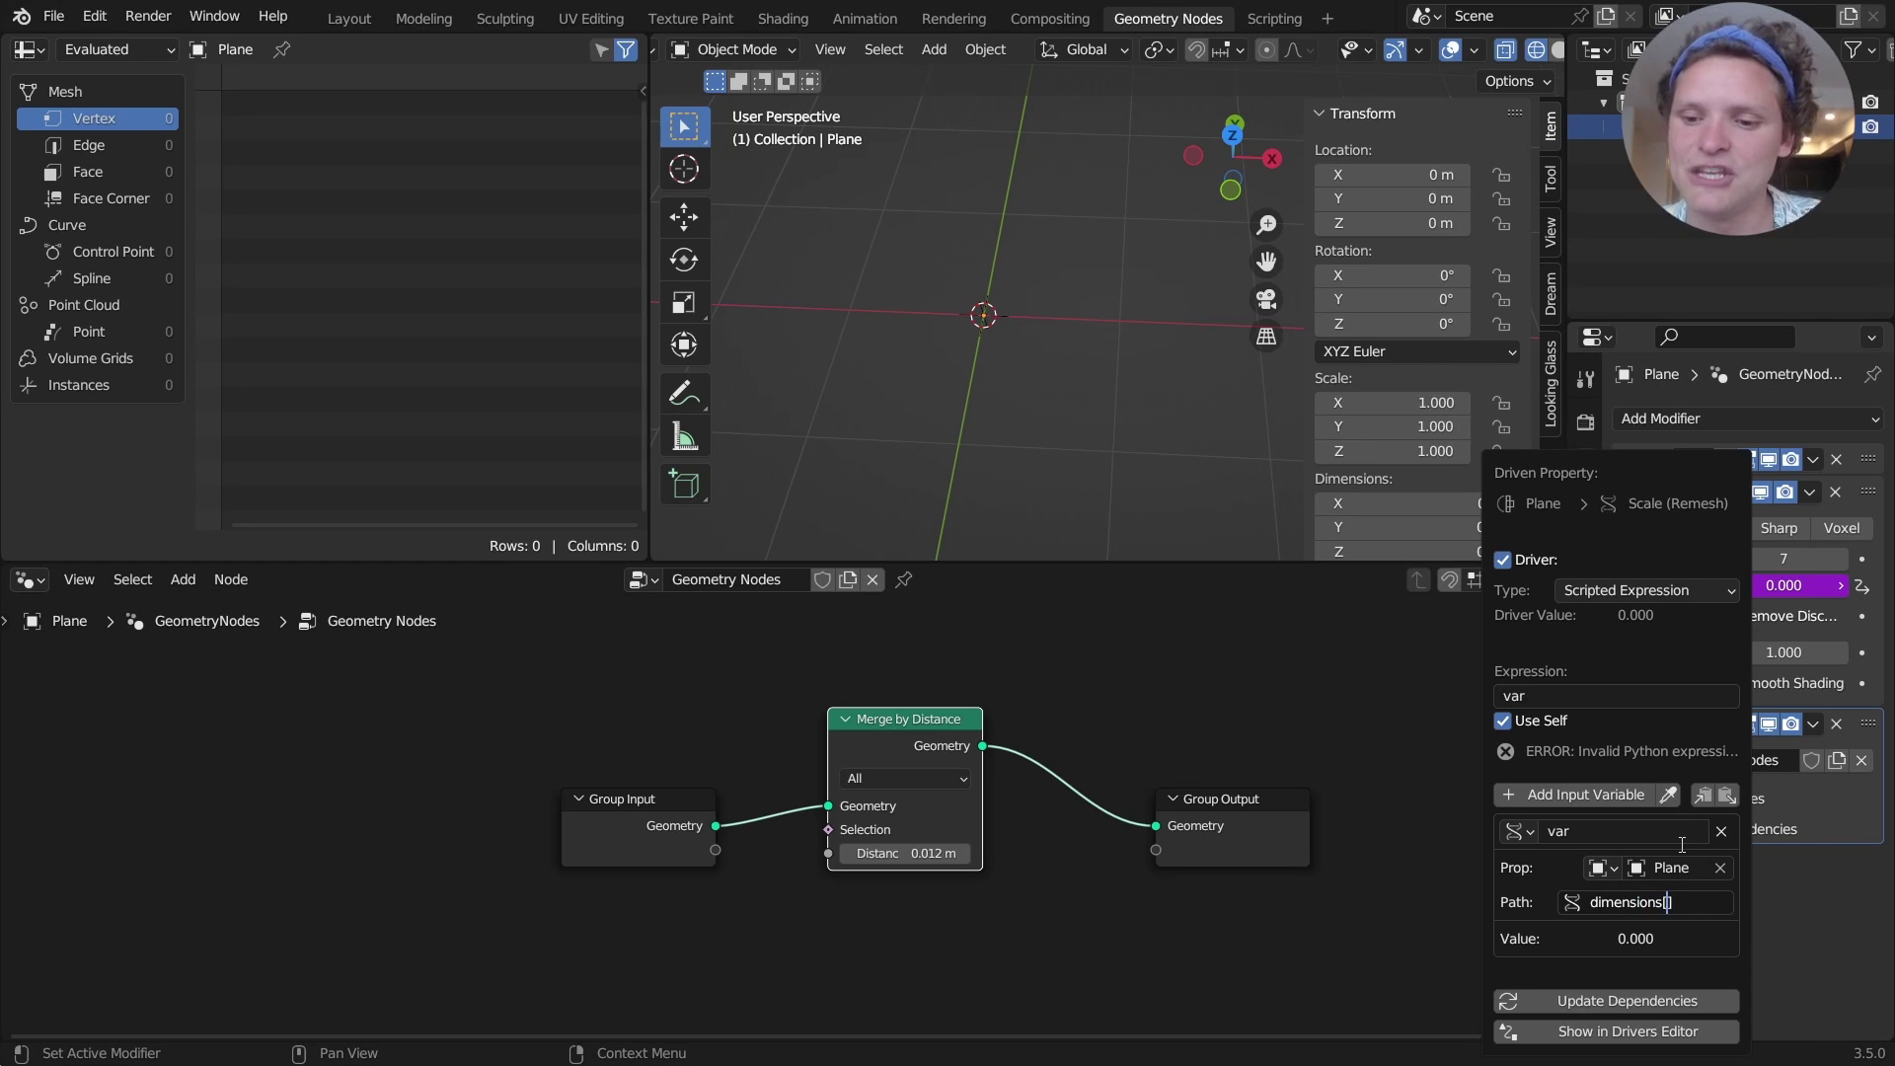
{"action": "type", "text": "[]"}
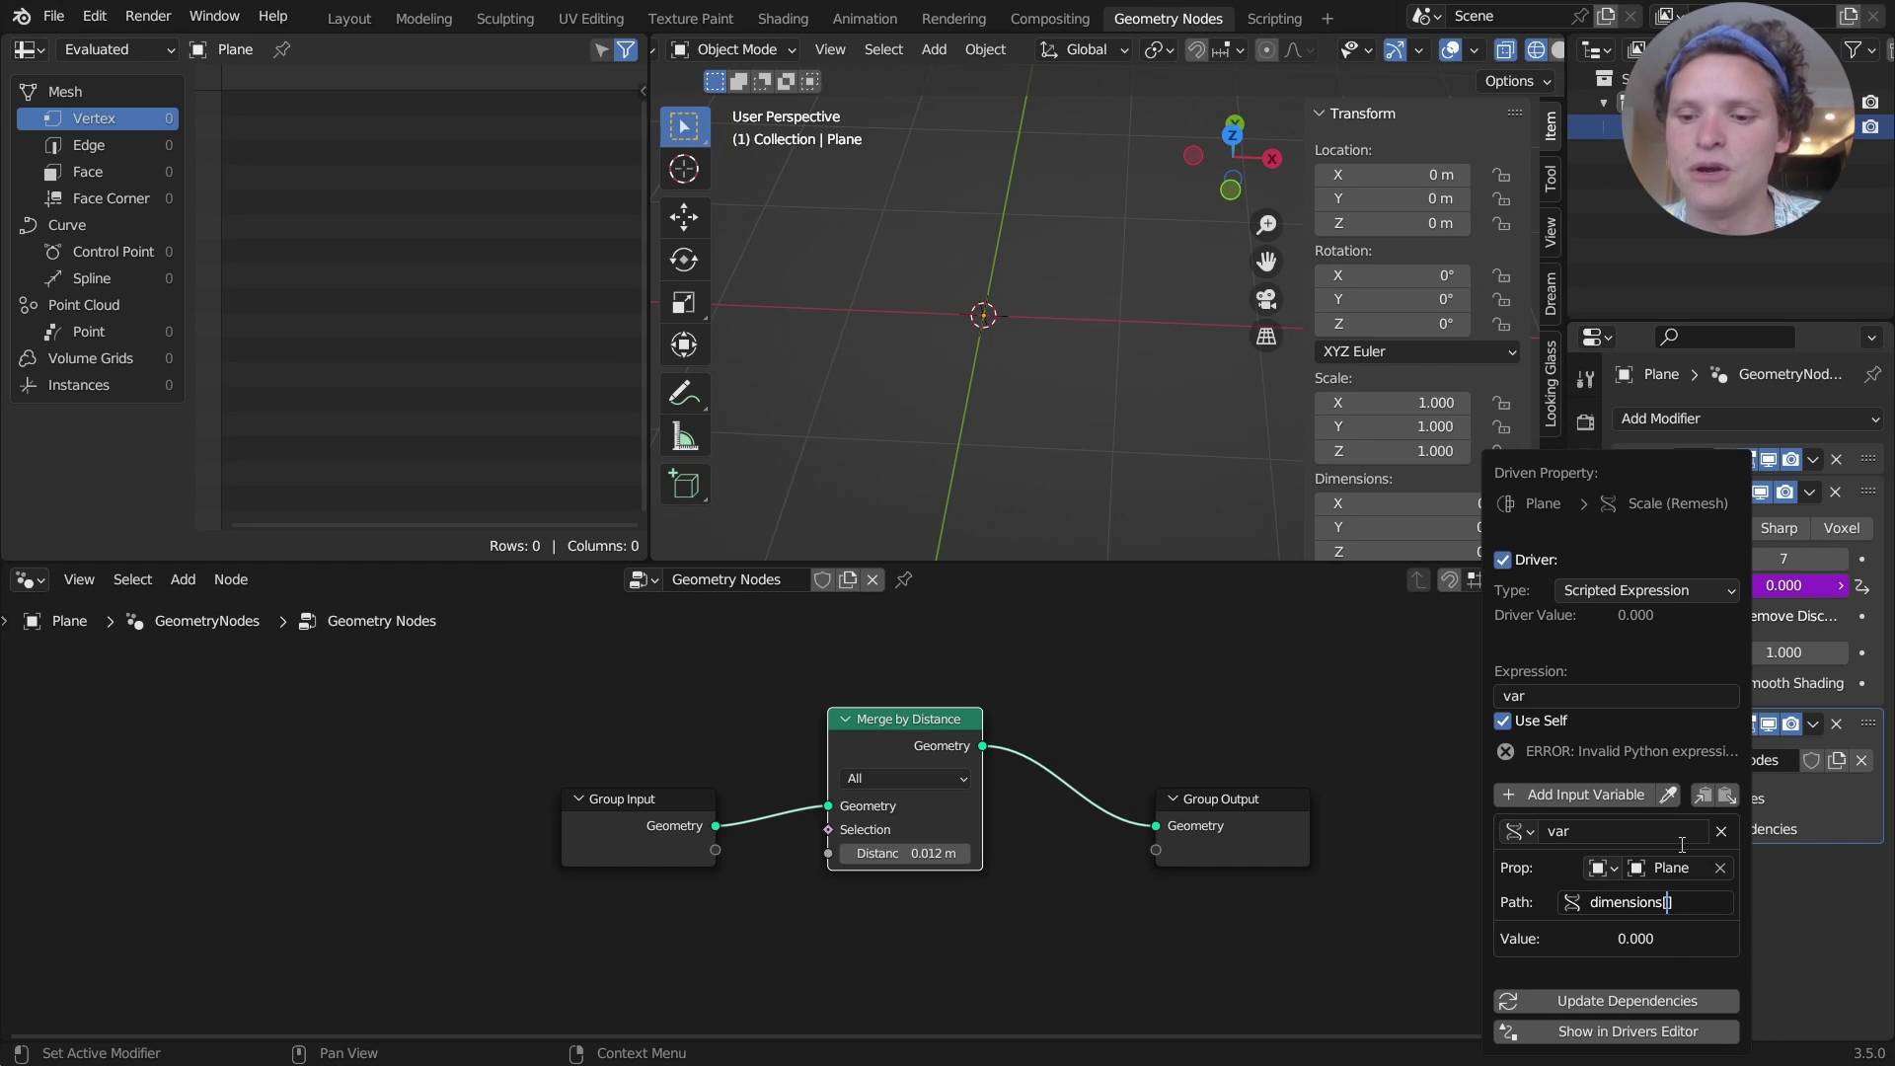
{"action": "type", "text": "2"}
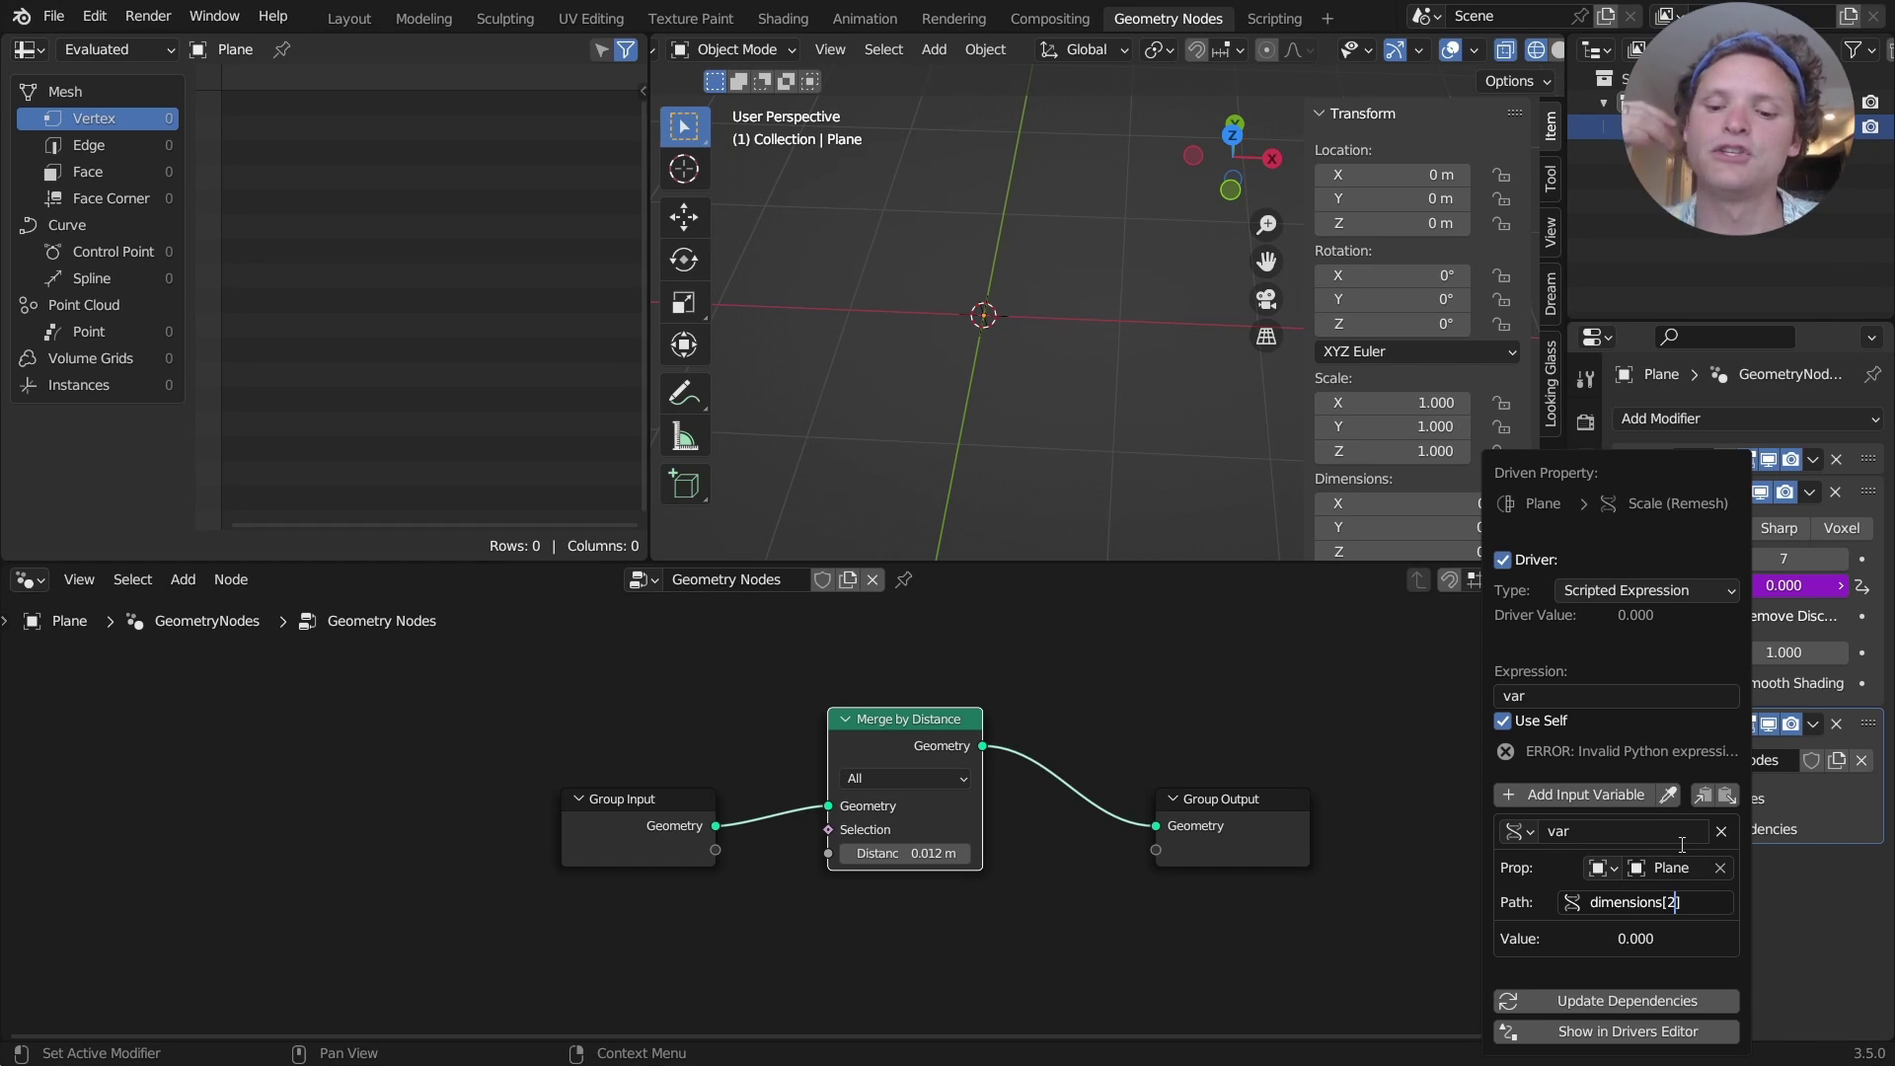
{"action": "key", "text": "BackSpace"}
{"action": "key", "text": "BackSpace"}
{"action": "type", "text": "0]"}
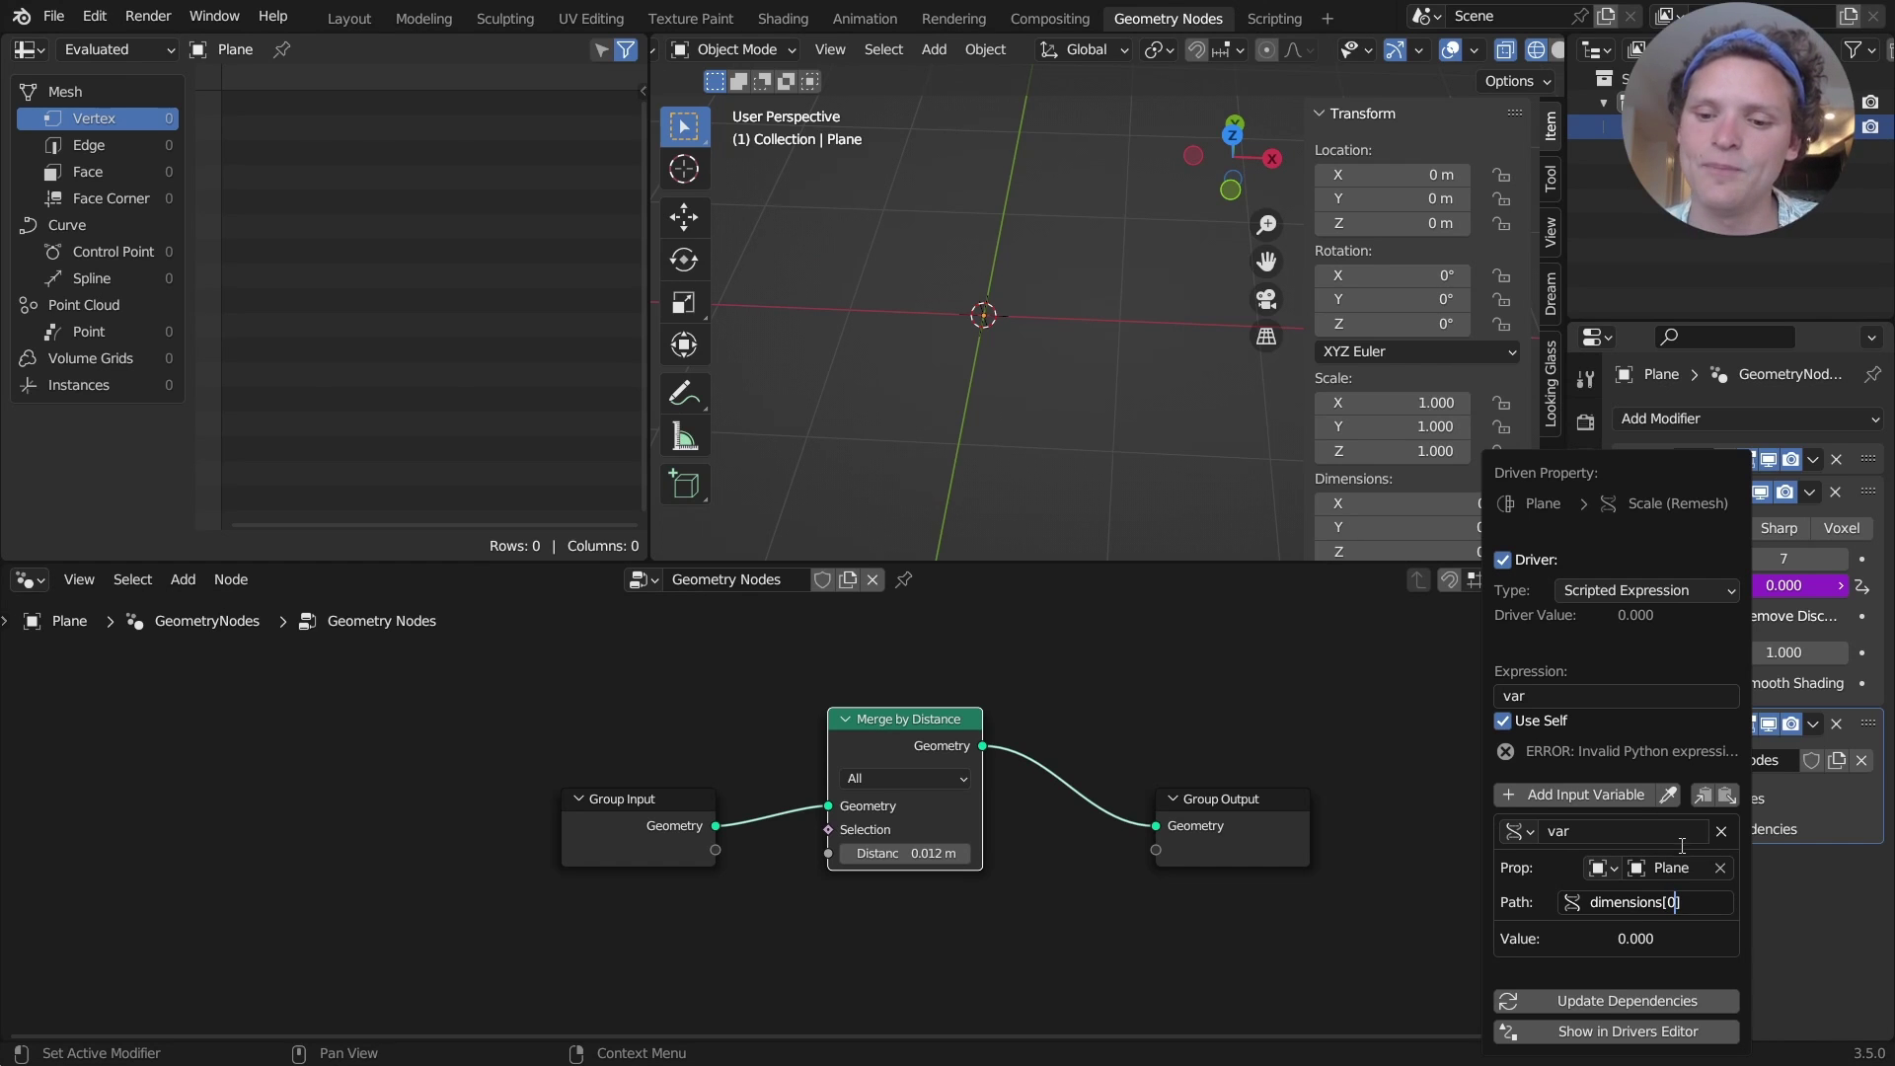
{"action": "left_click", "coordinate": [1604, 1000]}
{"action": "left_click", "coordinate": [1604, 1030]}
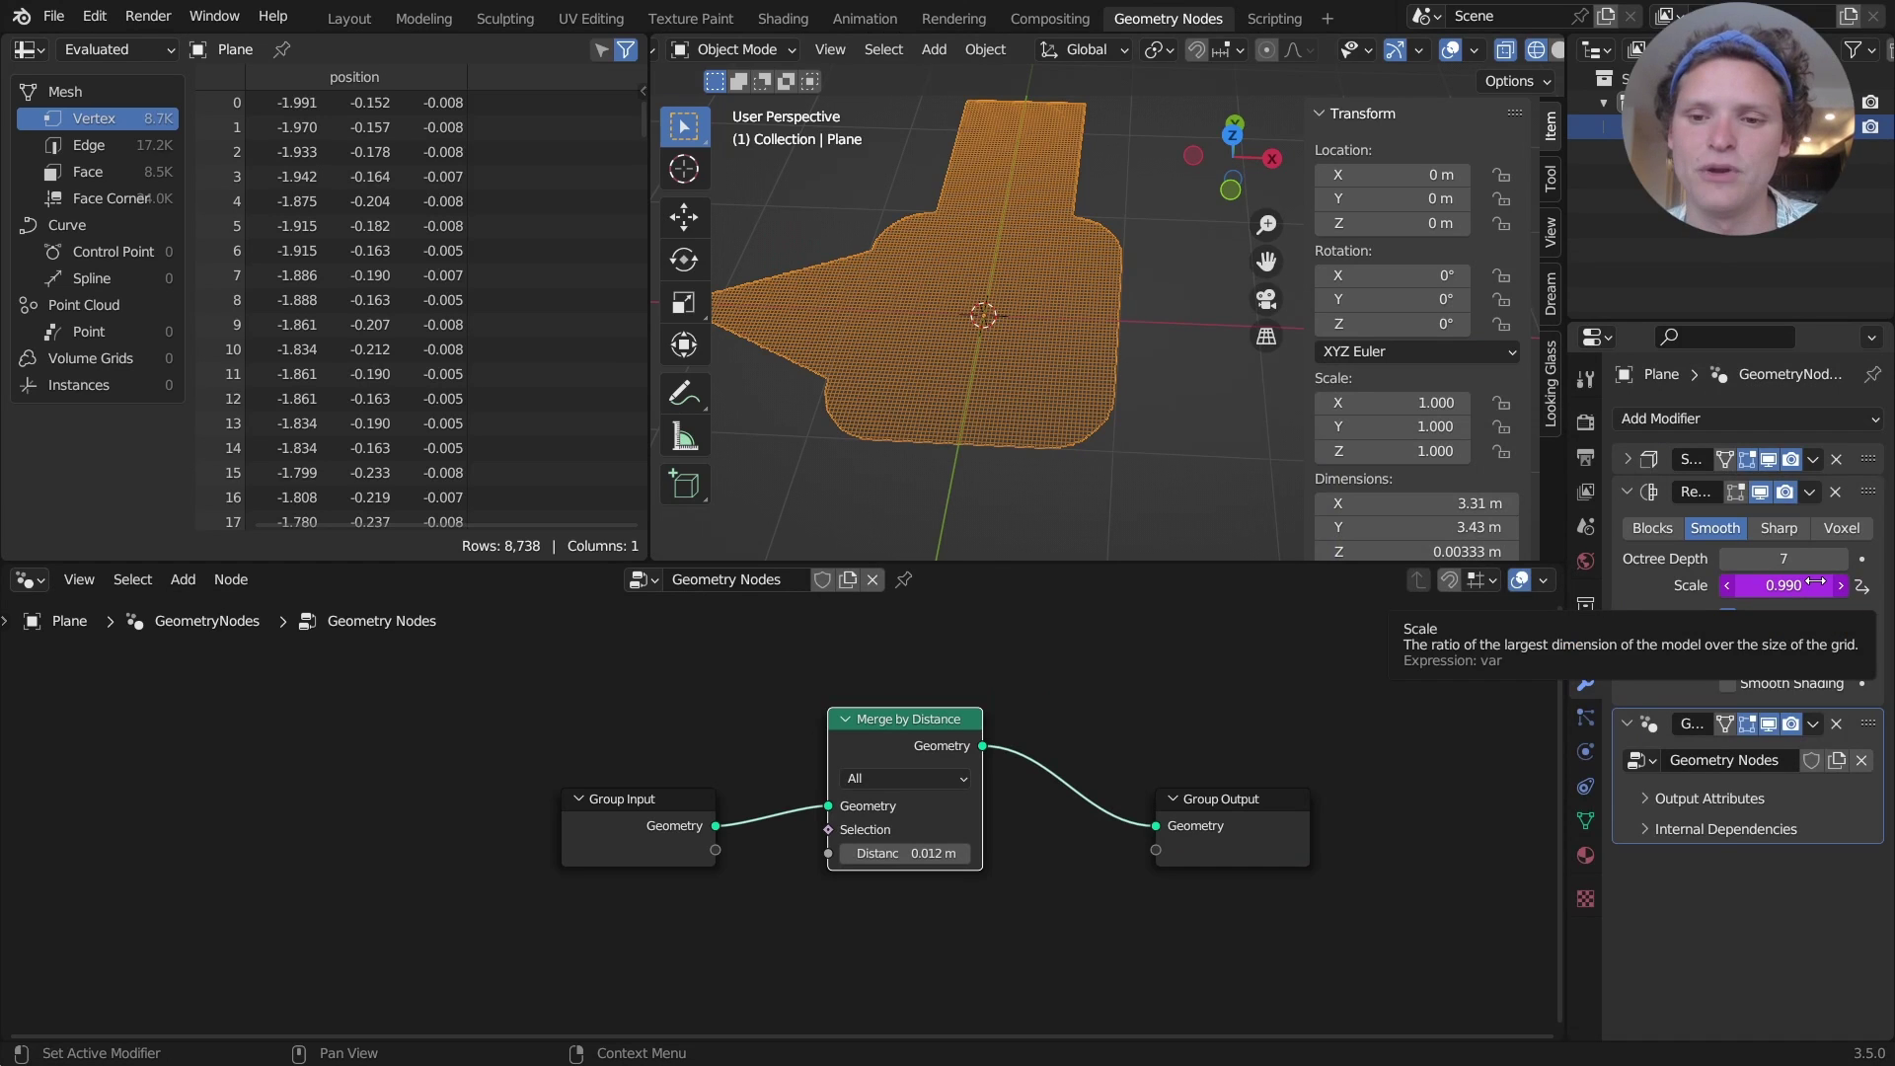
Reopen the Remesh Scale driver and compare its value with the object's exact X dimension
{"action": "right_click", "coordinate": [1737, 582]}
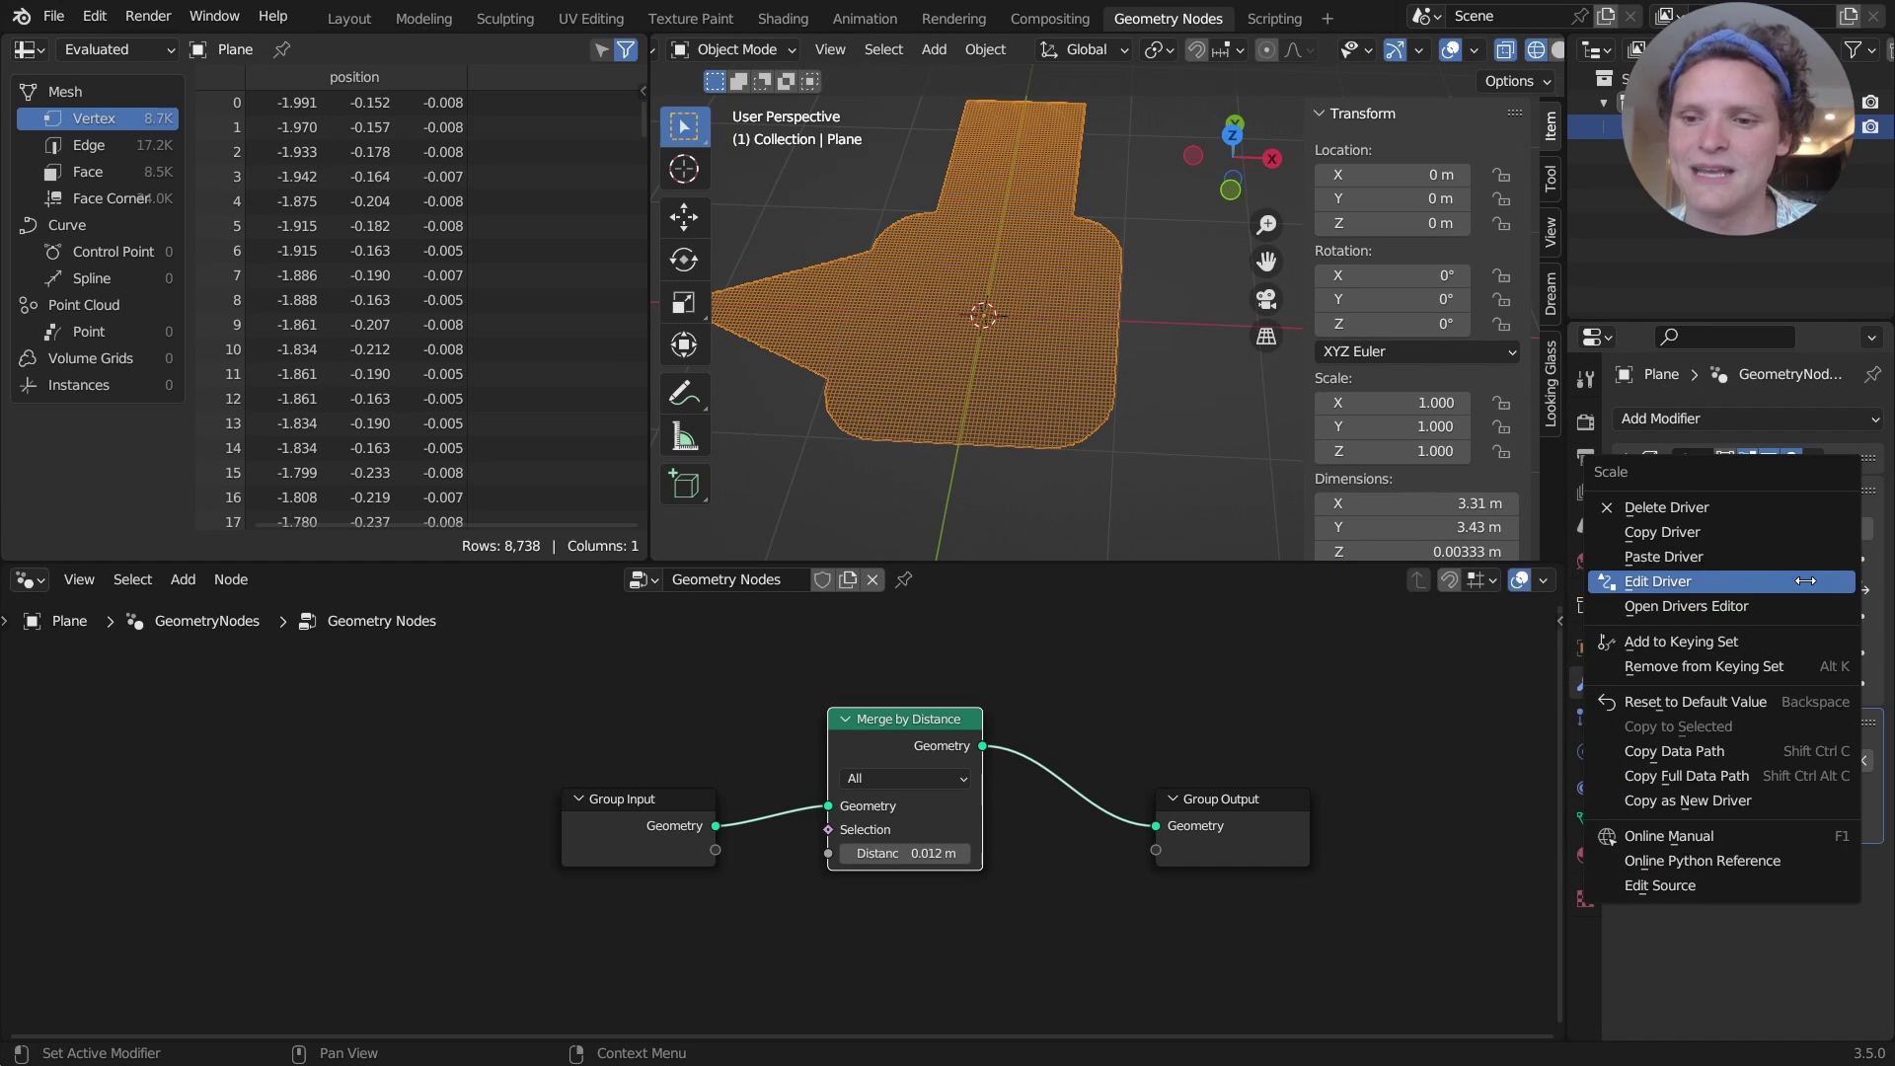
{"action": "left_click", "coordinate": [1722, 580]}
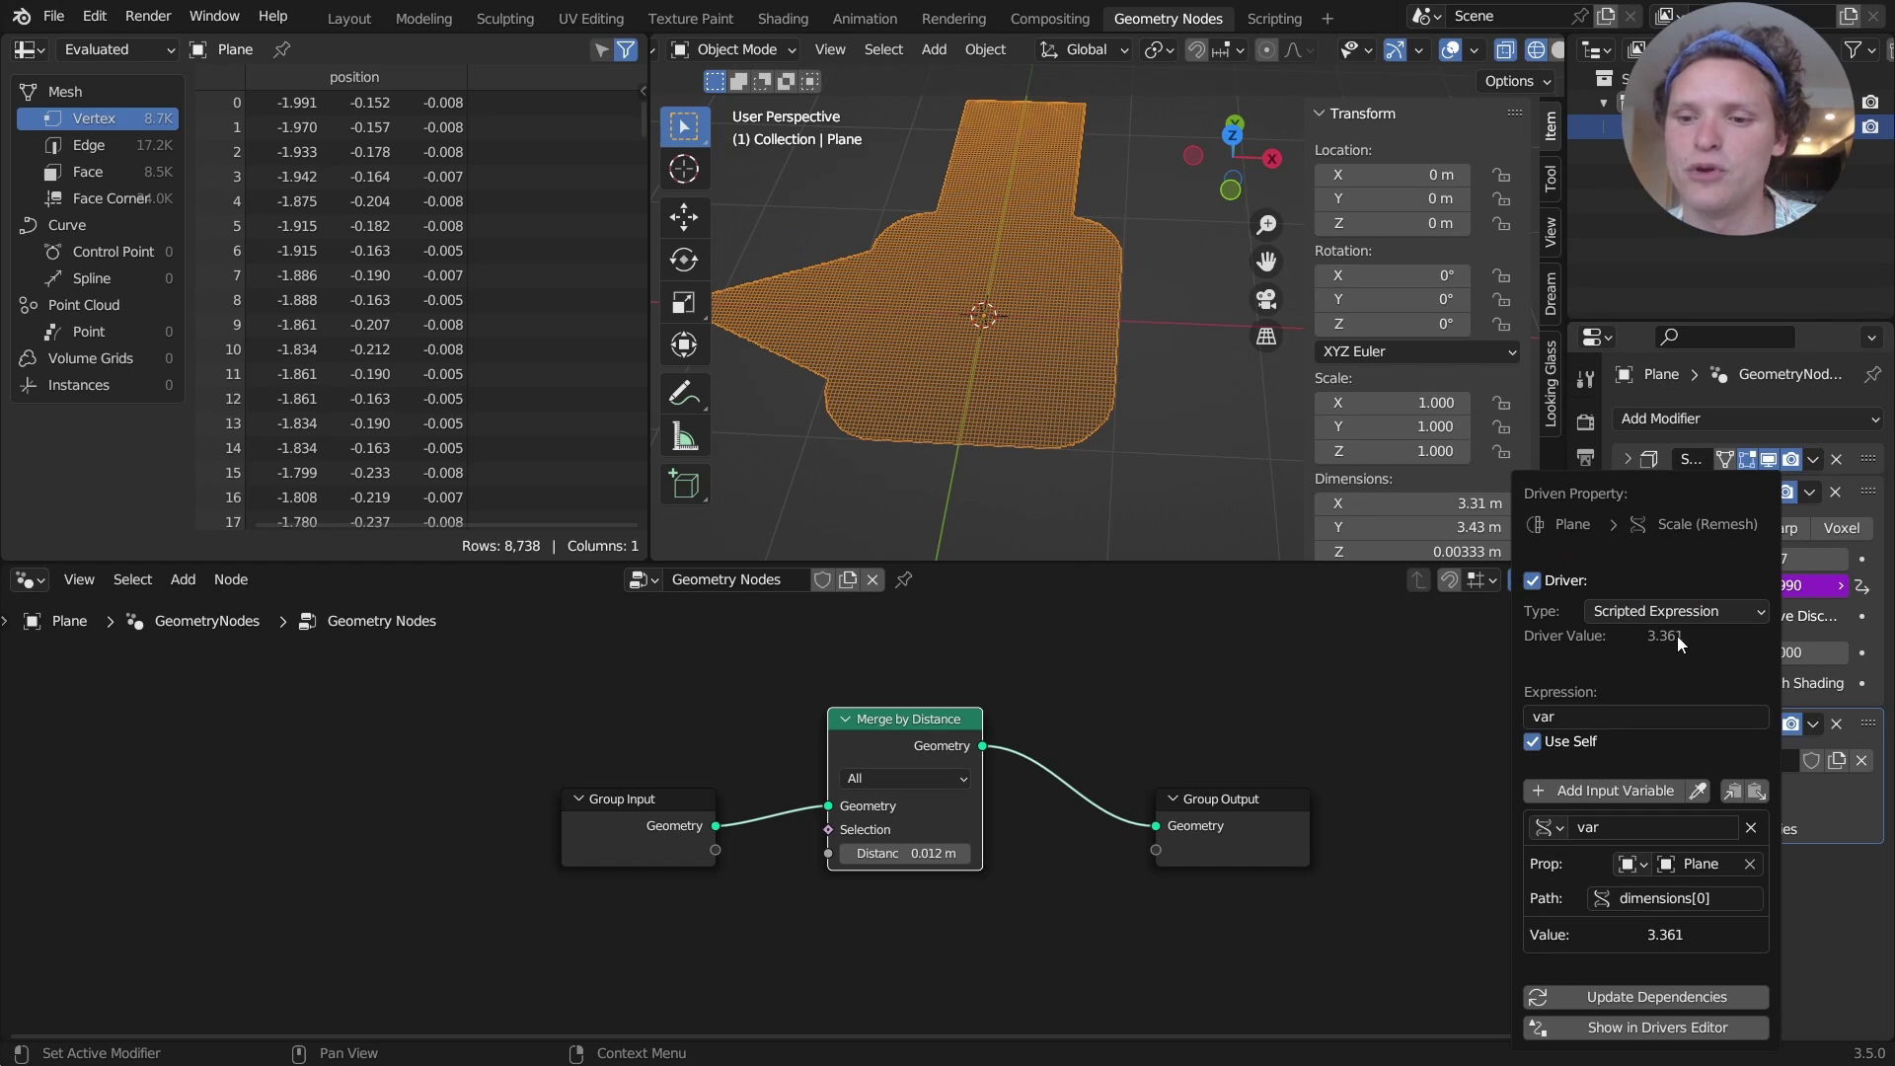
{"action": "left_click", "coordinate": [1380, 505]}
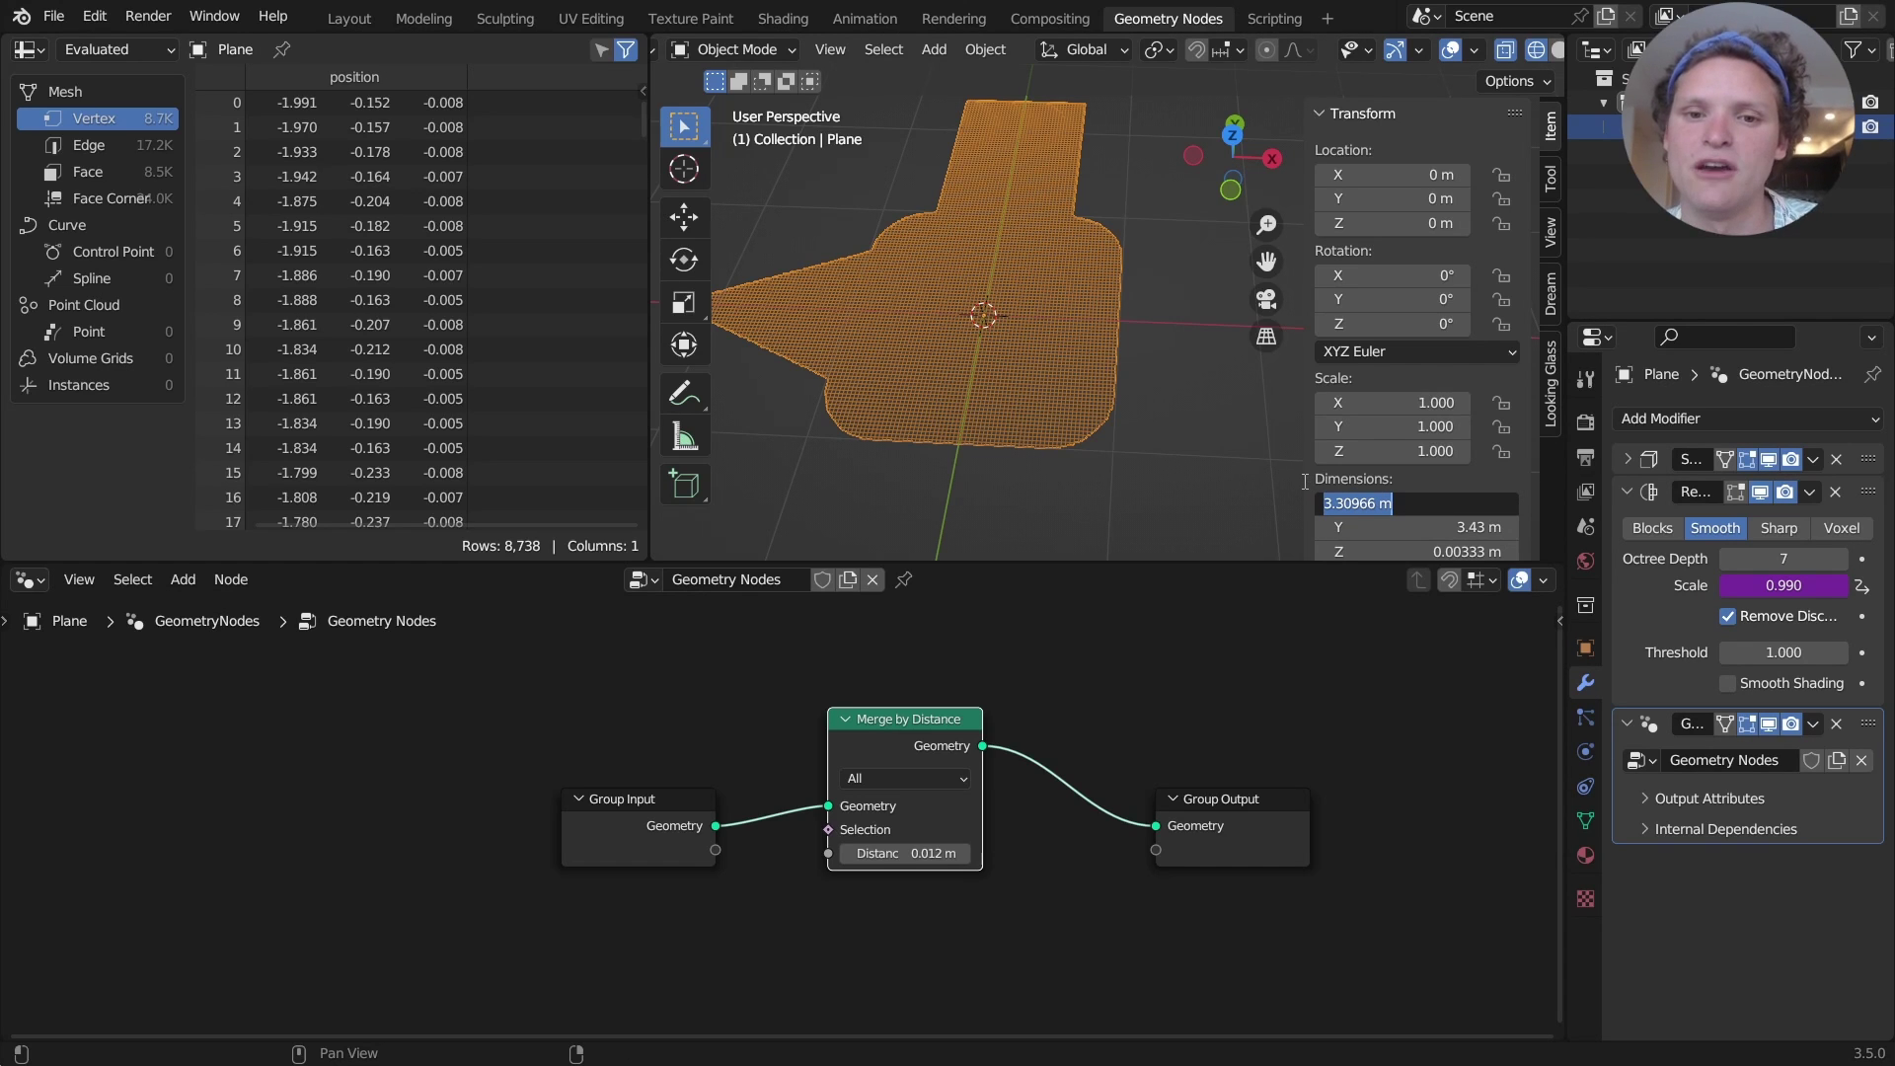
{"action": "key", "text": "Return"}
{"action": "middle_click_drag", "start_coordinate": [1024, 367], "coordinate": [1091, 404], "text": "shift"}
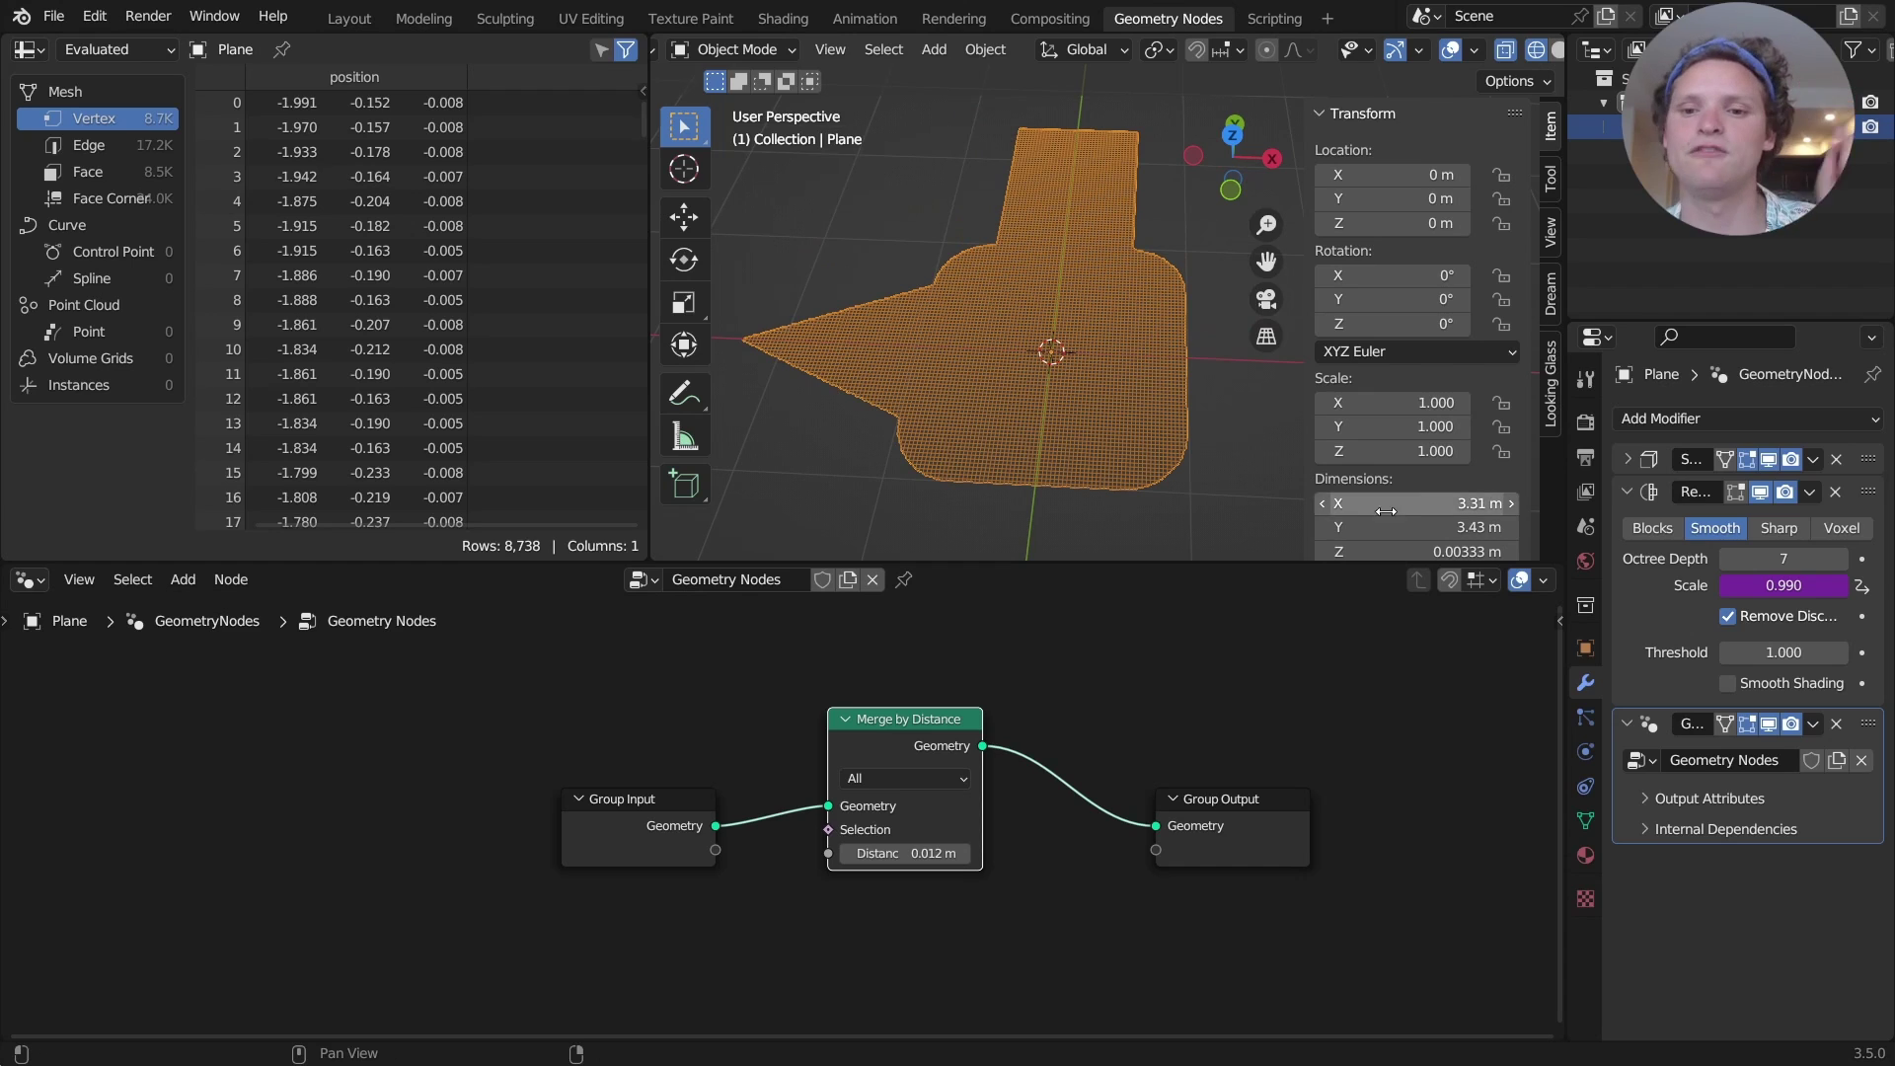
Test an X dimension of 4 m against the Scale driver's value and undo the dimension change
{"action": "left_click", "coordinate": [1416, 505]}
{"action": "type", "text": "4"}
{"action": "key", "text": "Return"}
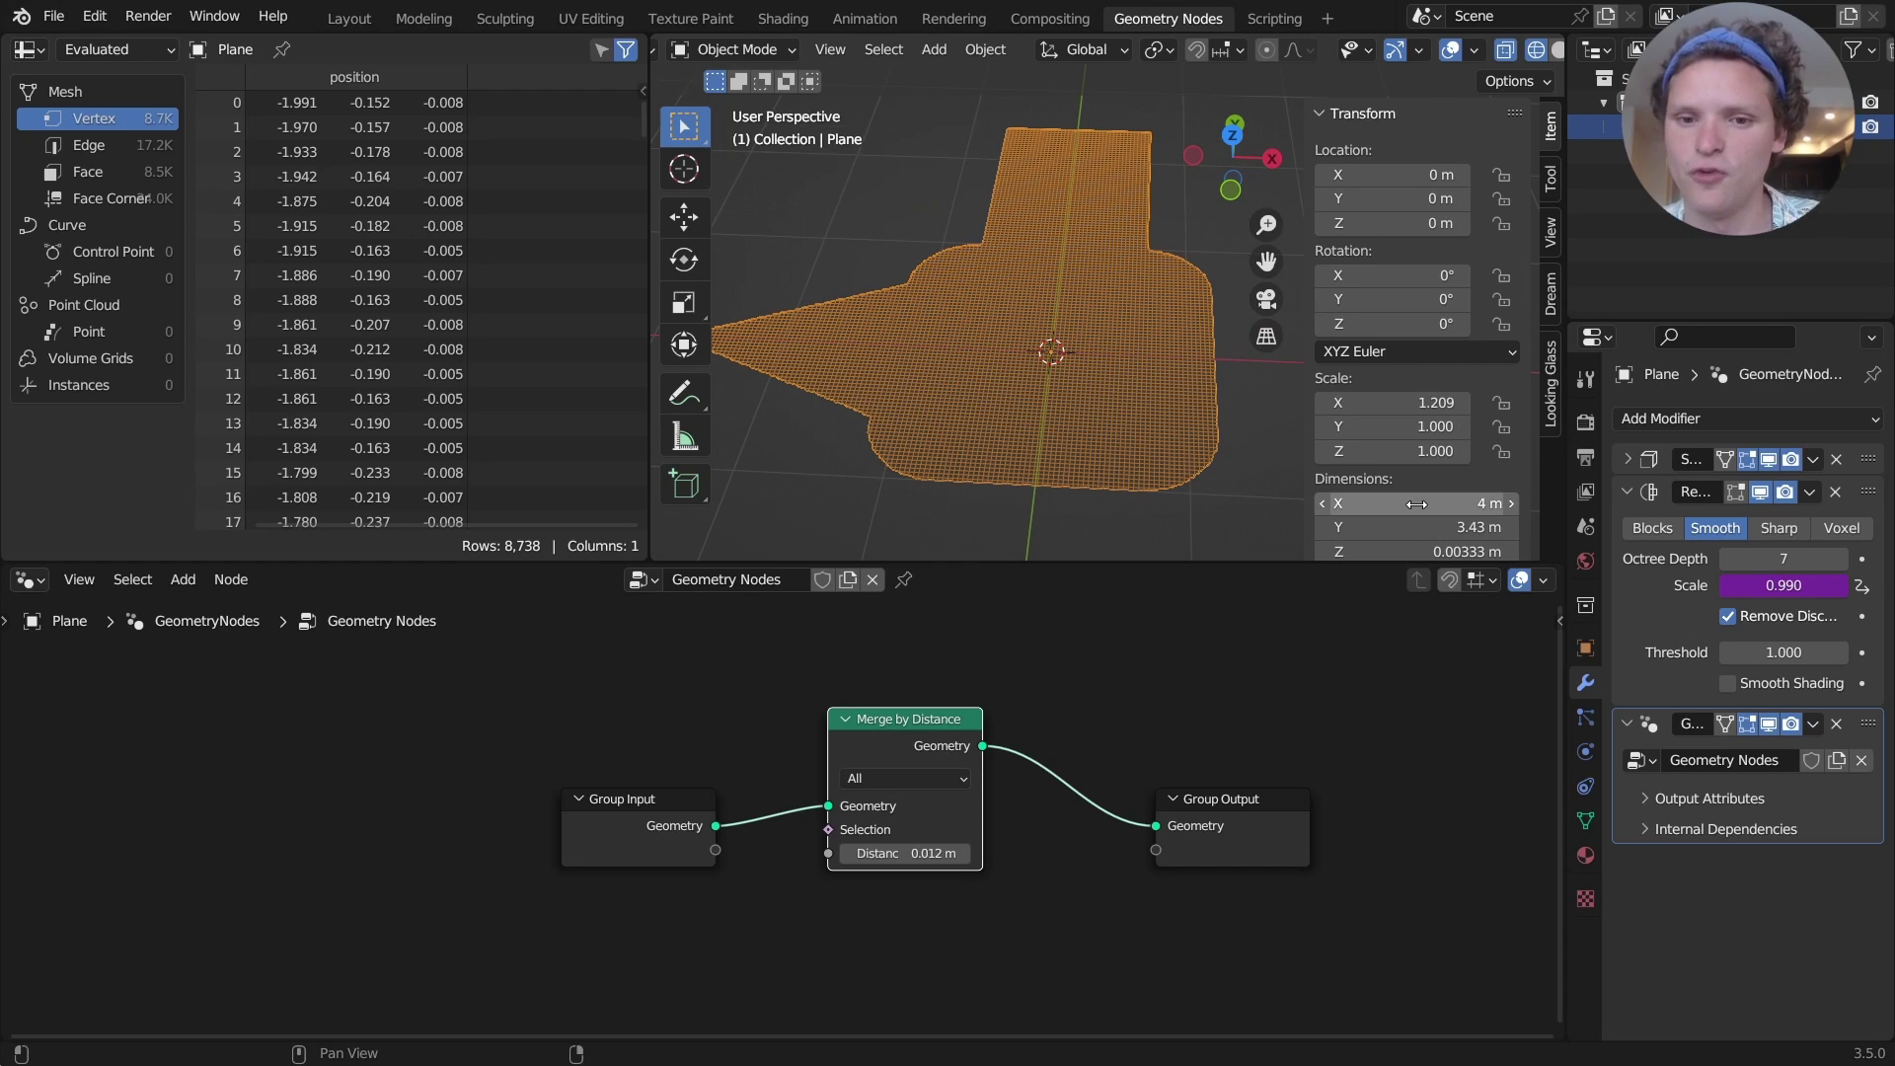
{"action": "right_click", "coordinate": [1763, 585]}
{"action": "left_click", "coordinate": [1762, 585]}
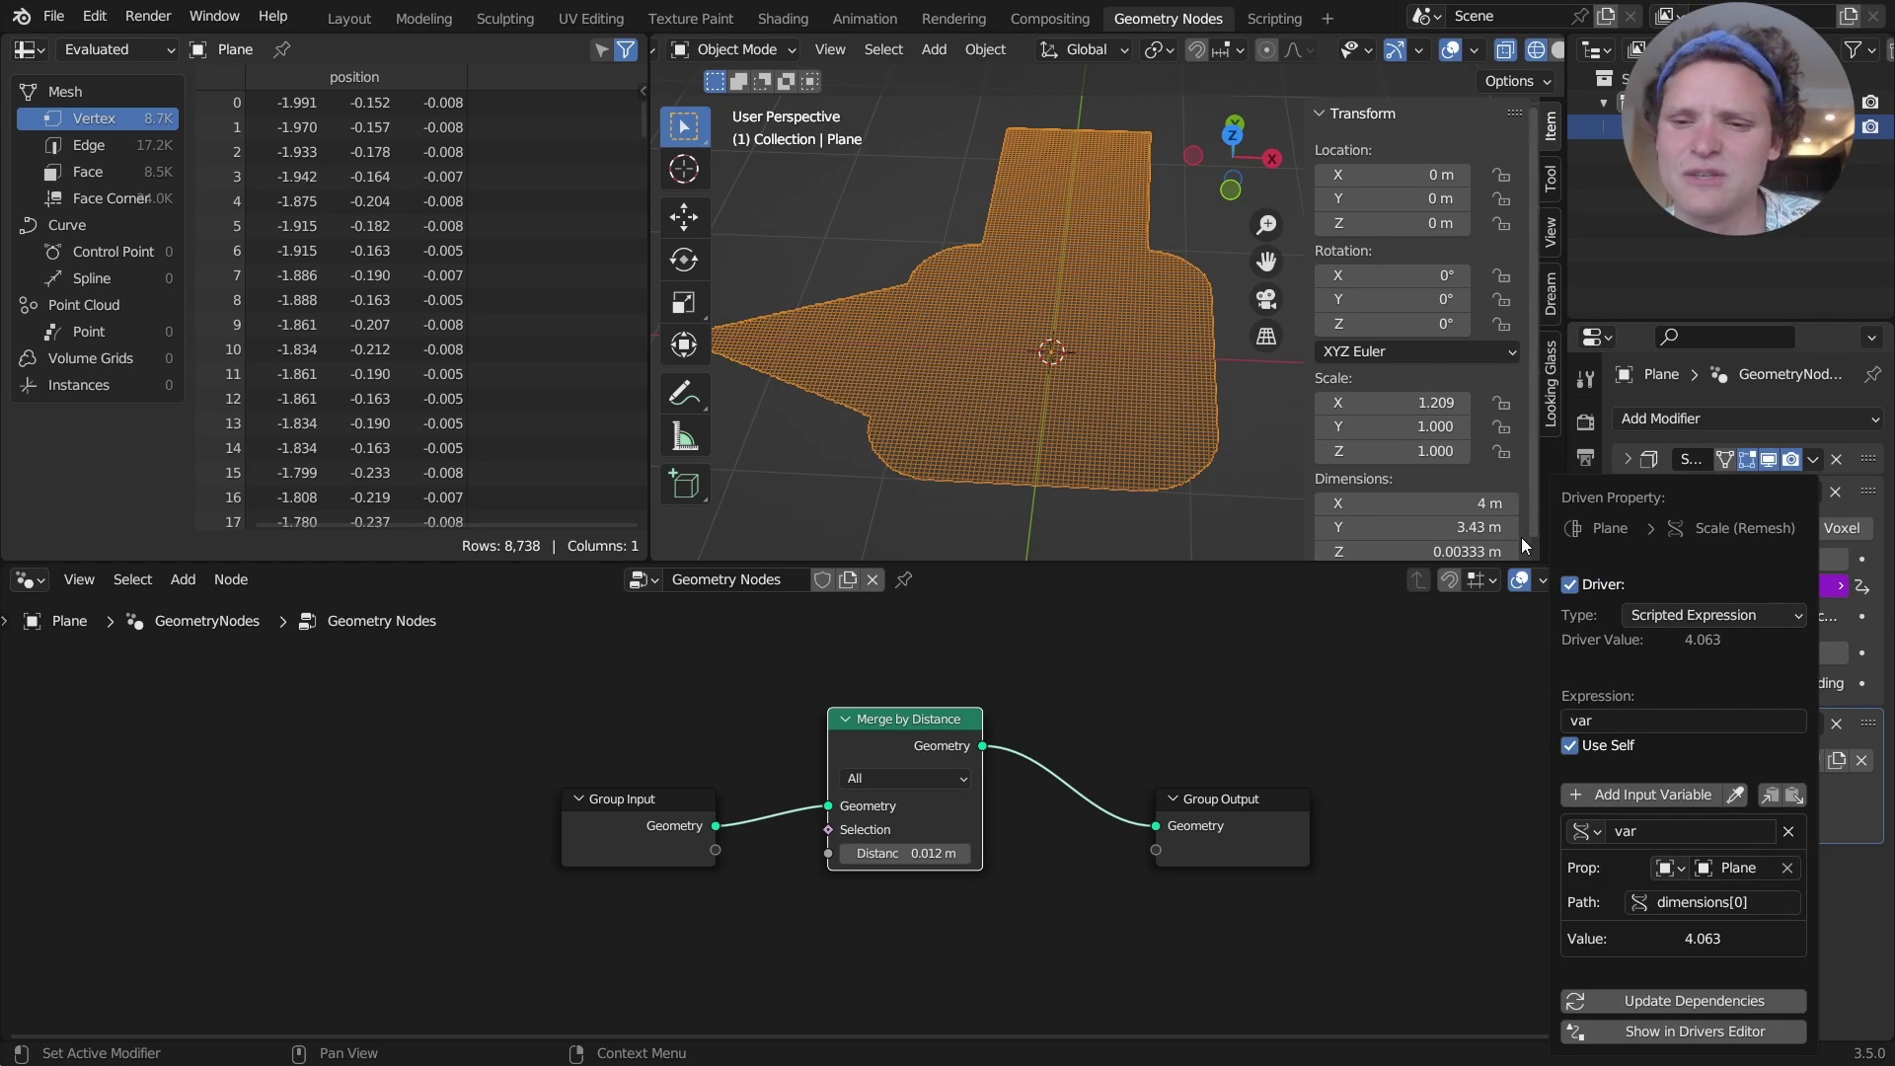
{"action": "key", "text": "ctrl+z"}
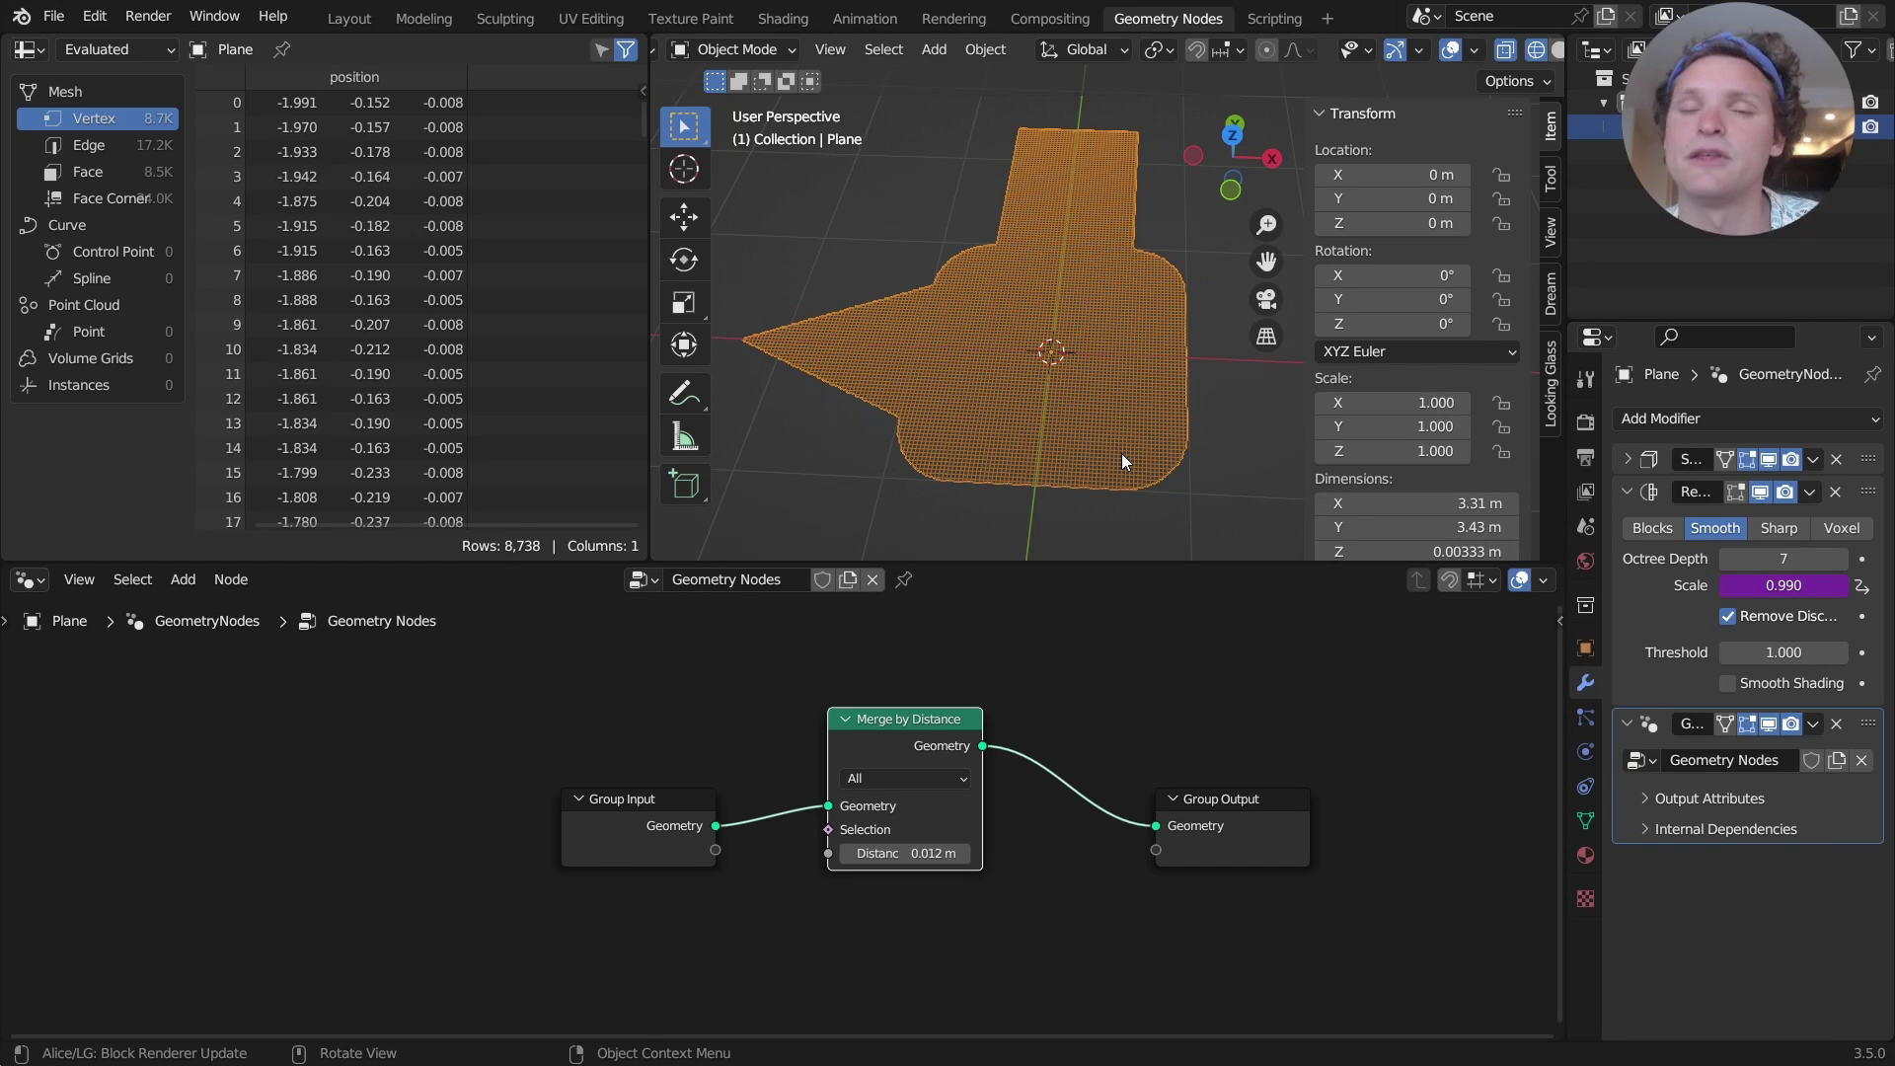
Try extruding the plane's +X edge outward along X, check the remeshed grid in Object Mode, and undo the extrusion
{"action": "key", "text": "Tab"}
{"action": "middle_click_drag", "start_coordinate": [1177, 423], "coordinate": [901, 389], "text": "shift"}
{"action": "key", "text": "g"}
{"action": "key", "text": "x"}
{"action": "left_click", "coordinate": [1182, 395]}
{"action": "key", "text": "Tab"}
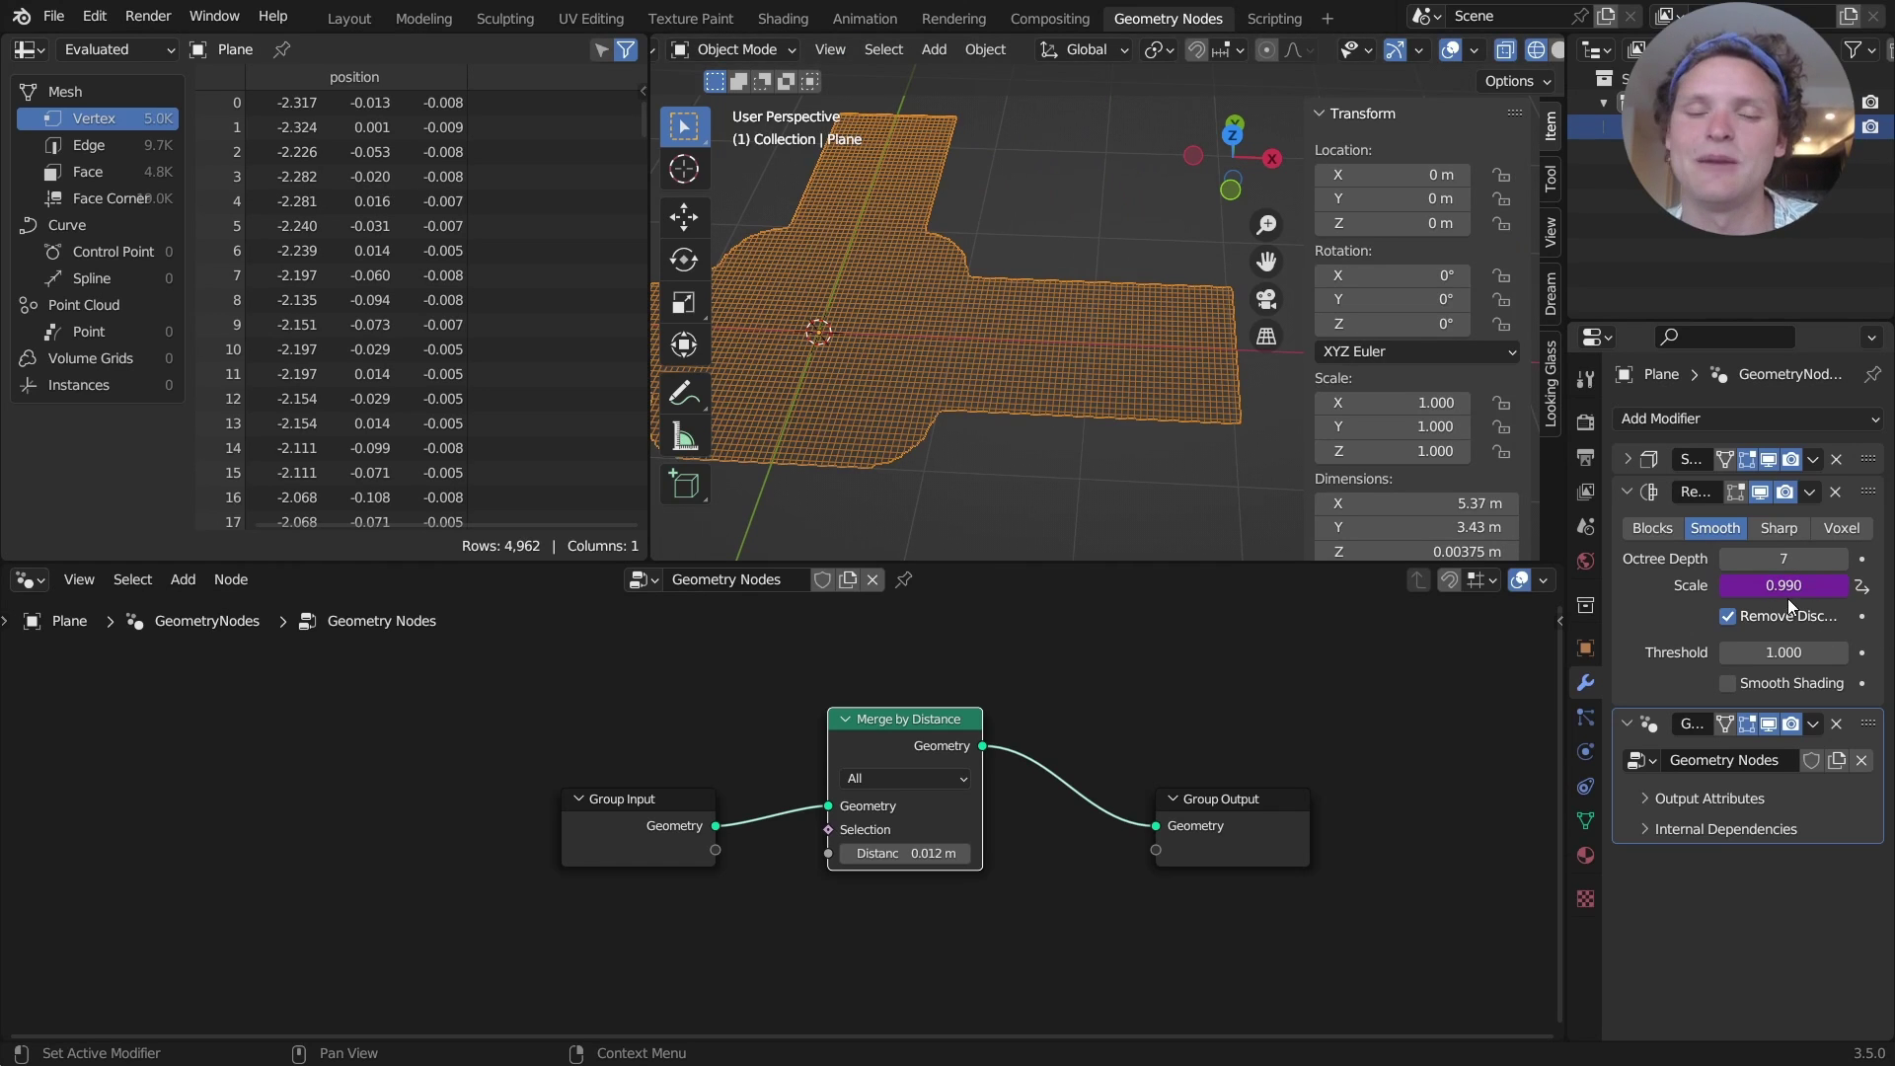
{"action": "key", "text": "Tab"}
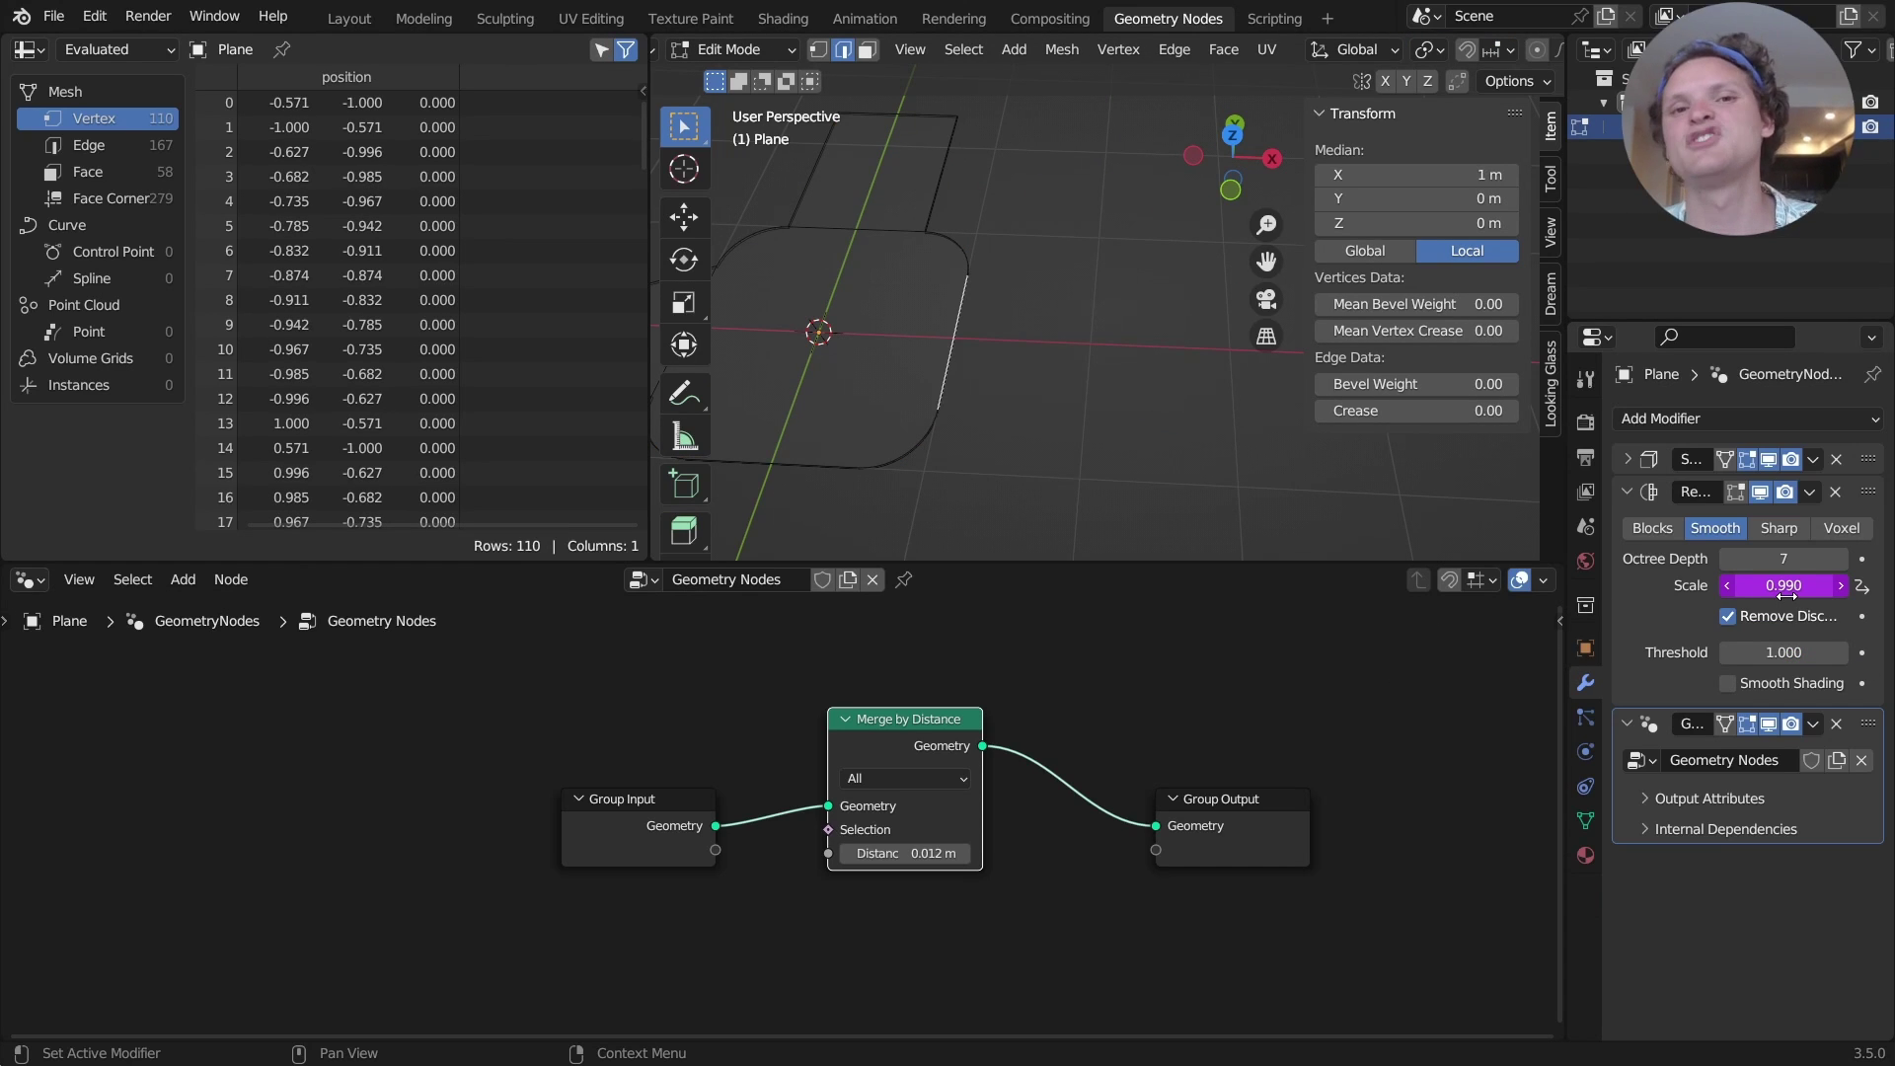
{"action": "key", "text": "Tab"}
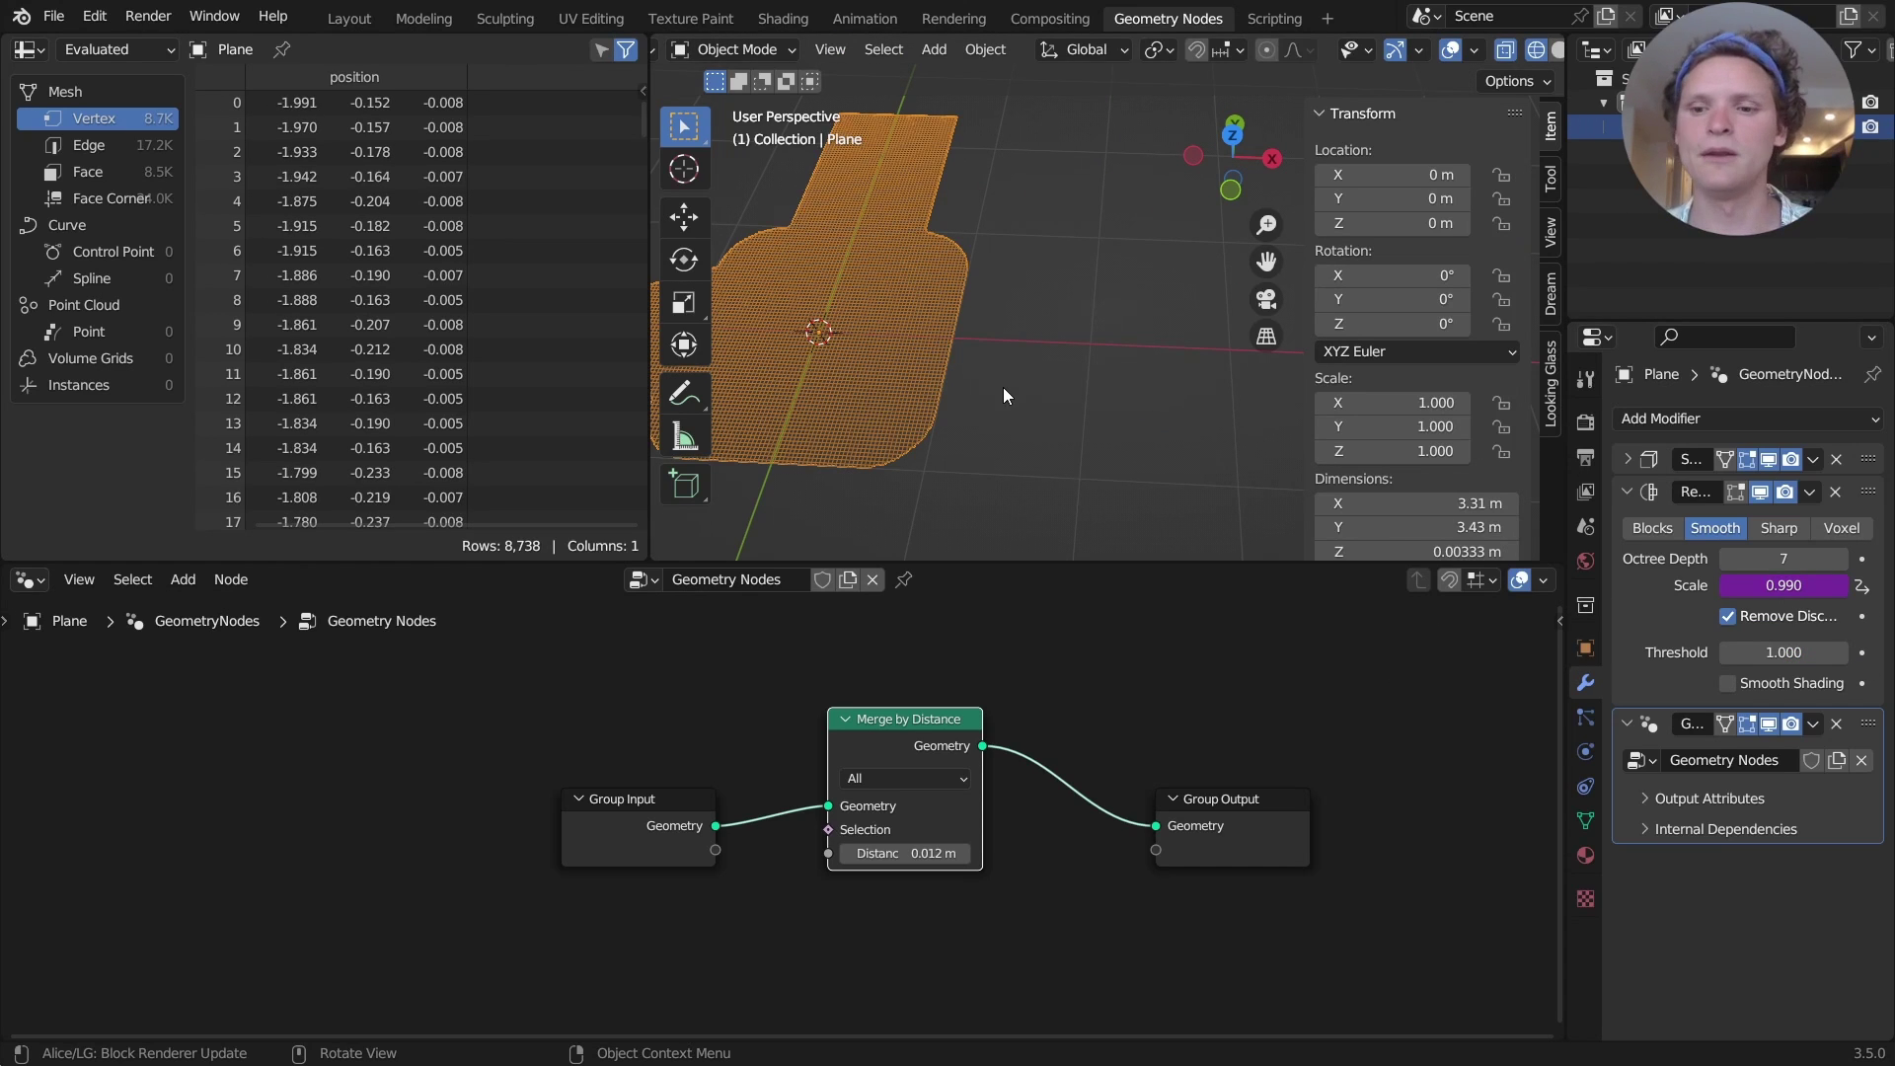
Change the Scale driver's expression to var/20 and raise the Remesh modifier's Octree Depth to 8
{"action": "right_click", "coordinate": [1786, 584]}
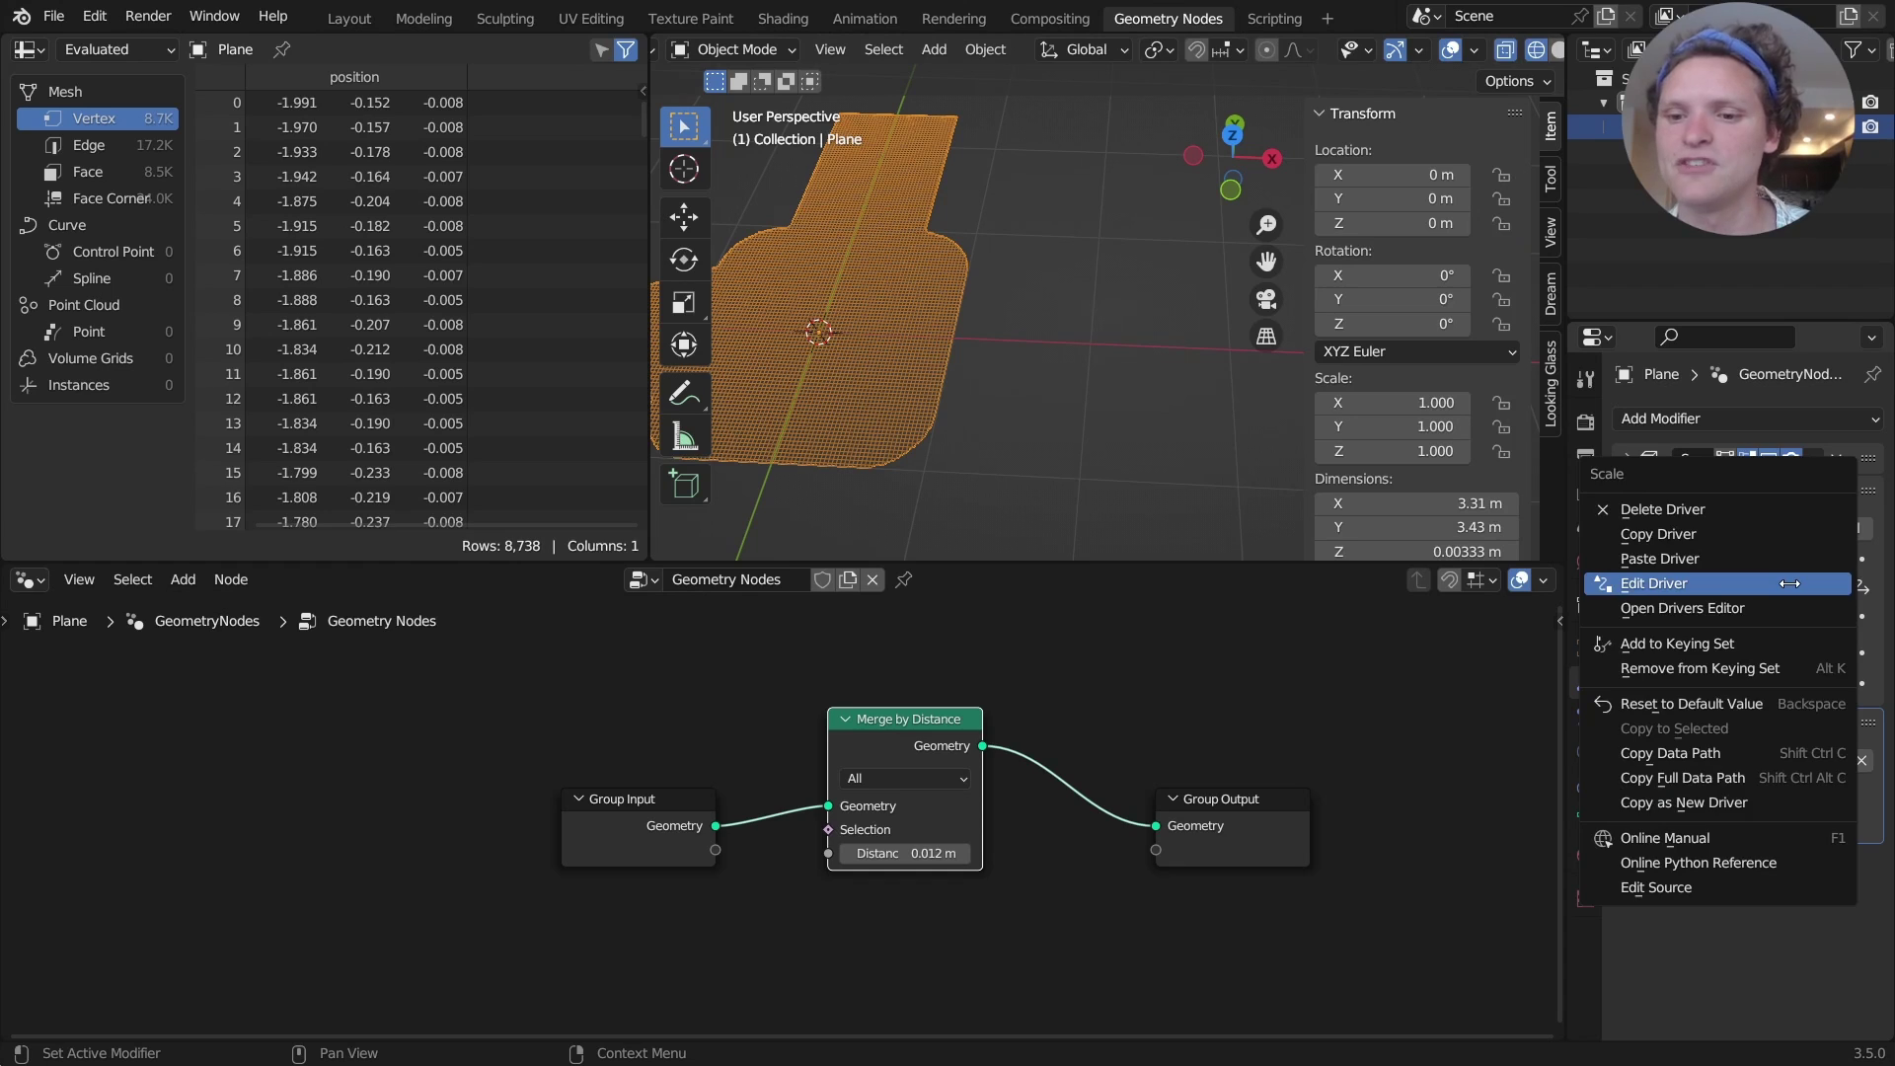
{"action": "left_click", "coordinate": [1789, 583]}
{"action": "left_click", "coordinate": [1661, 721]}
{"action": "left_click", "coordinate": [1661, 721]}
{"action": "type", "text": "/20"}
{"action": "key", "text": "Return"}
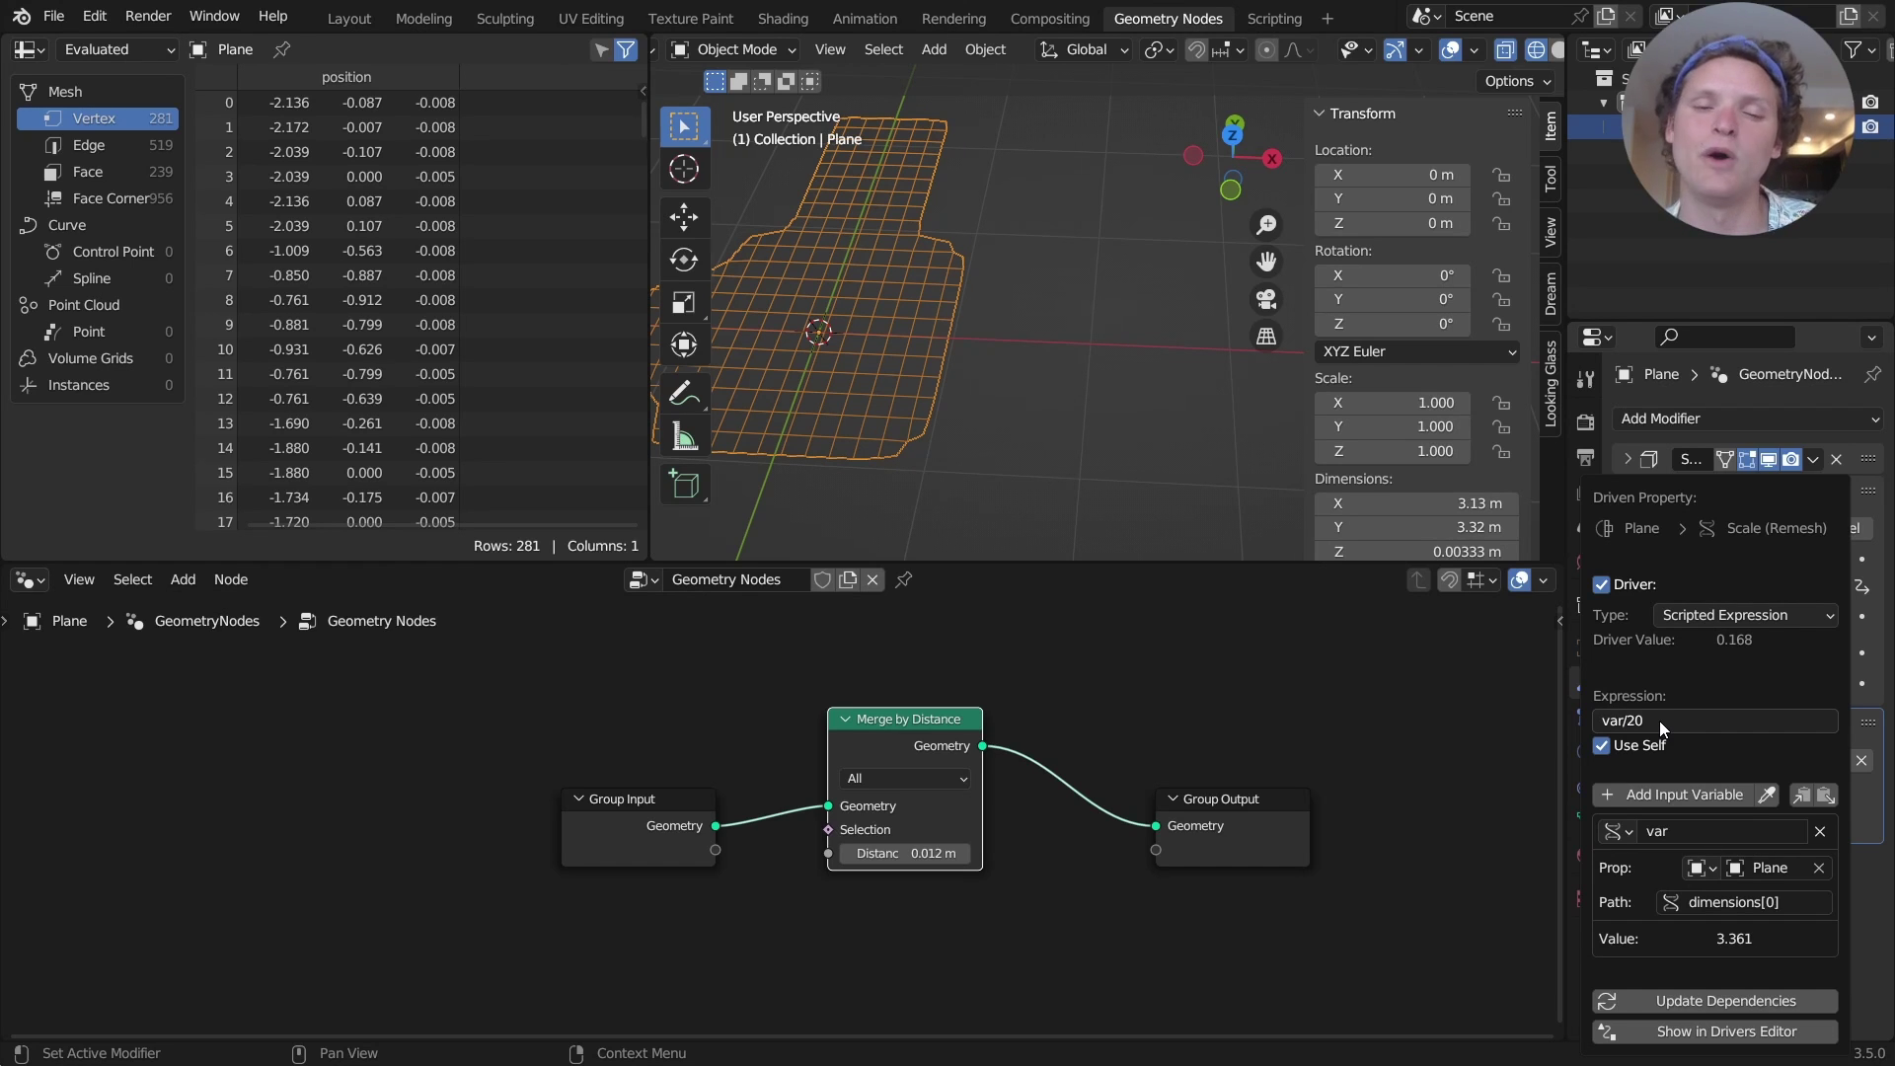
{"action": "mouse_move", "coordinate": [1016, 393]}
{"action": "middle_mouse_down"}
{"action": "mouse_move", "coordinate": [962, 352]}
{"action": "mouse_move", "coordinate": [1011, 371]}
{"action": "middle_mouse_up"}
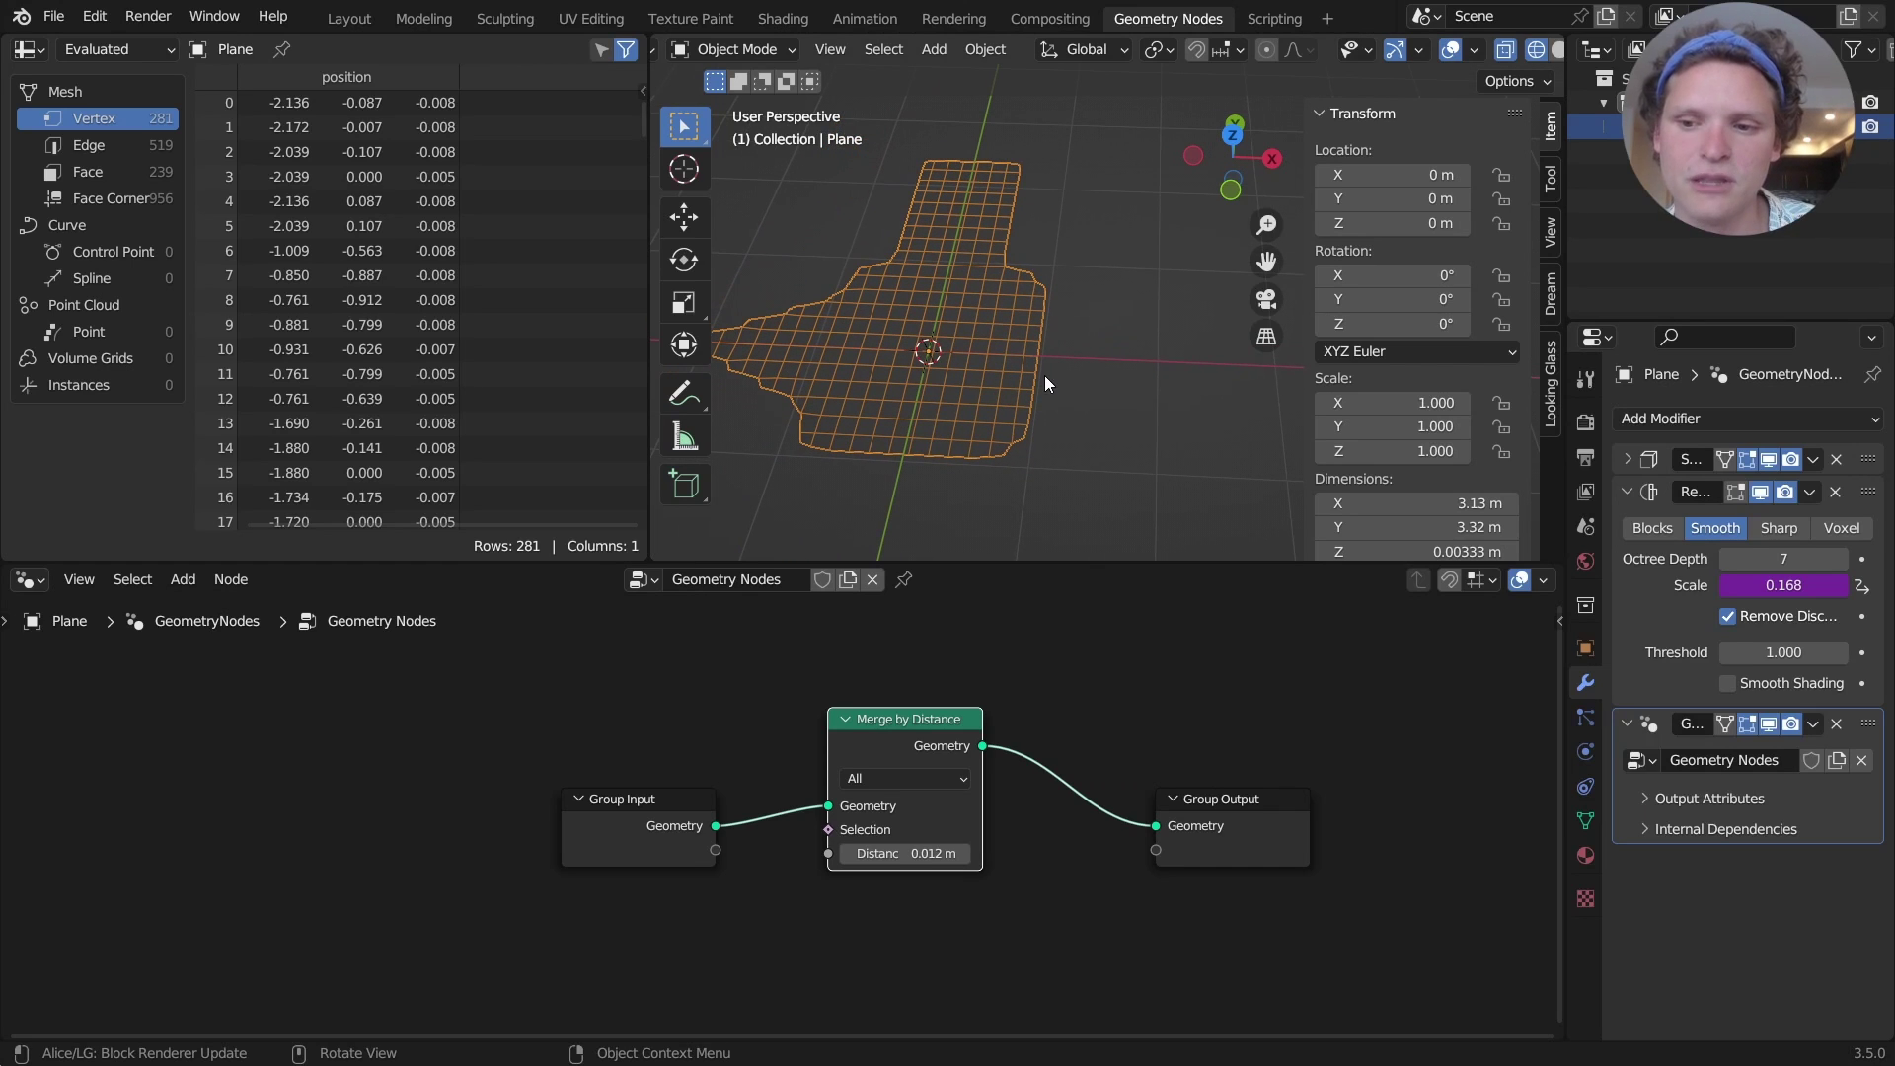
{"action": "left_click", "coordinate": [1844, 558]}
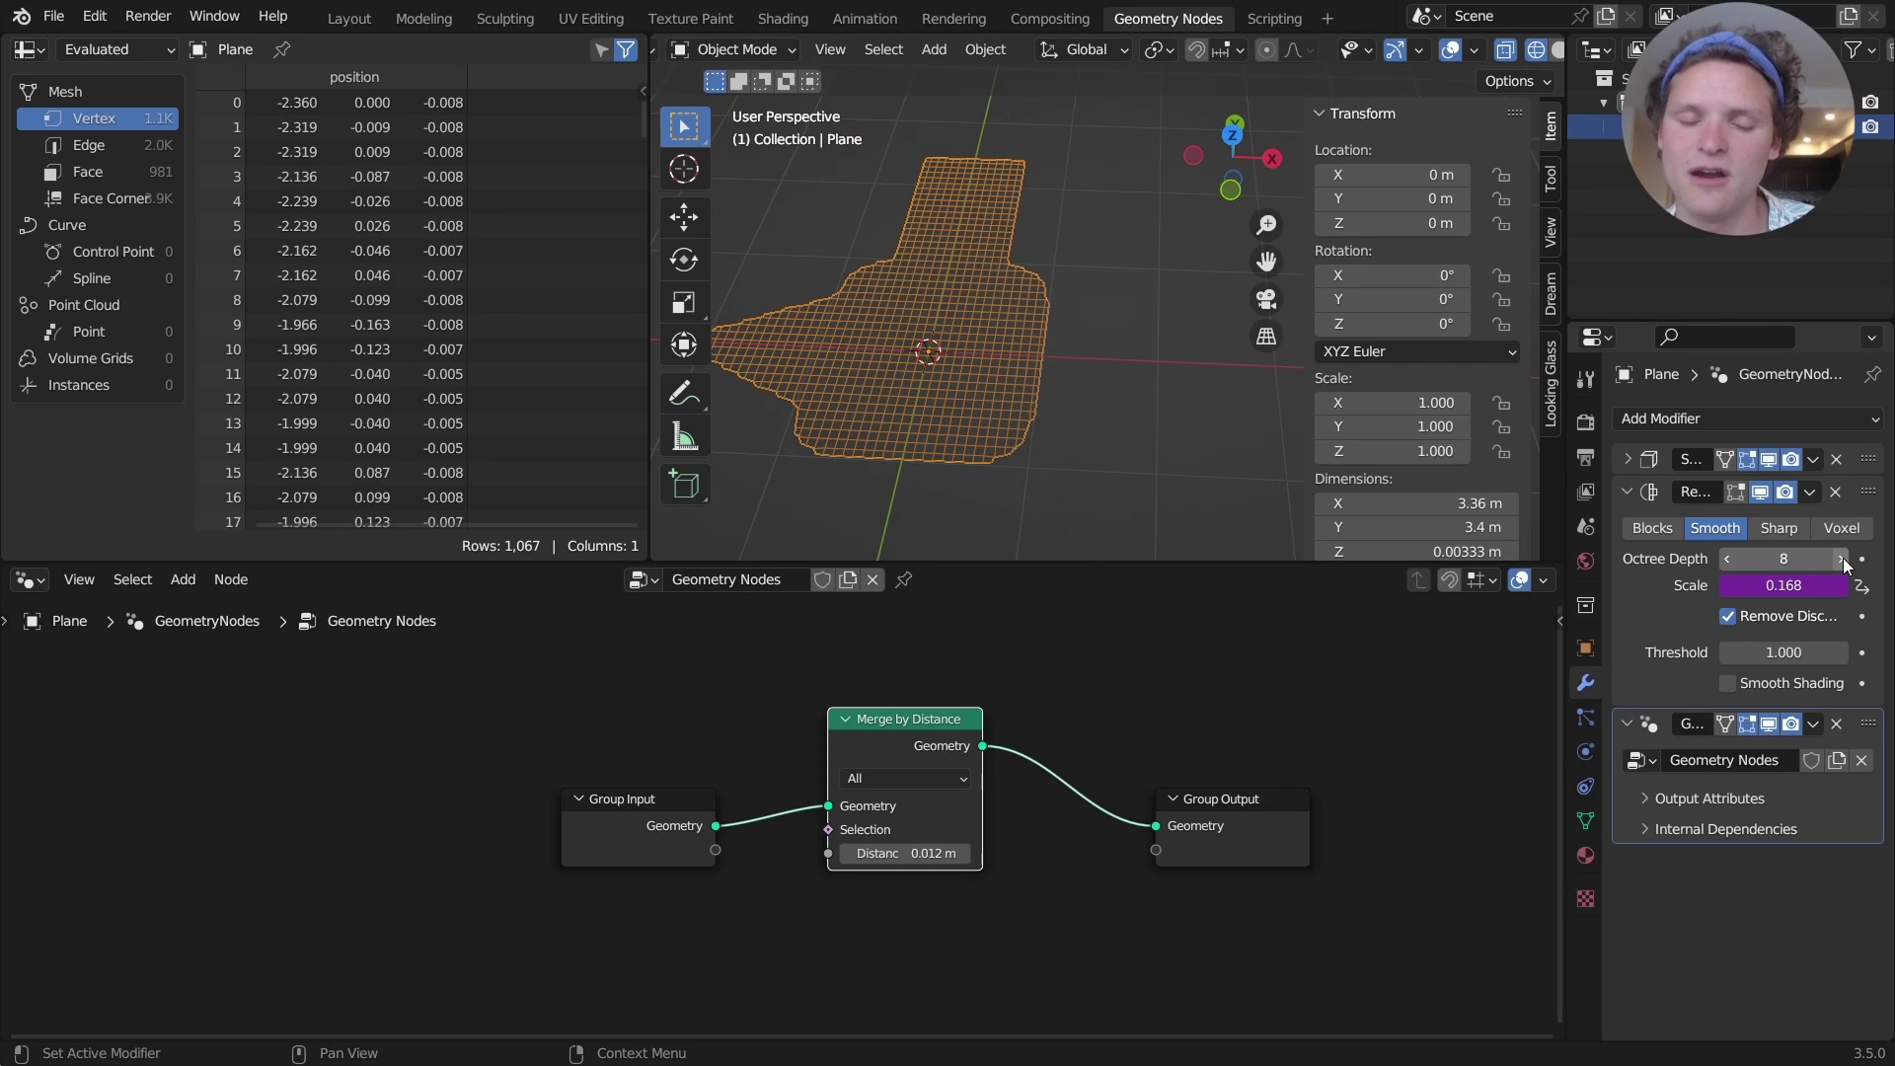
Extrude the plane's +X edge along X out to about 12.7 m and return to Object Mode
{"action": "middle_click_drag", "start_coordinate": [1086, 363], "coordinate": [1010, 335], "text": "shift"}
{"action": "key", "text": "Tab"}
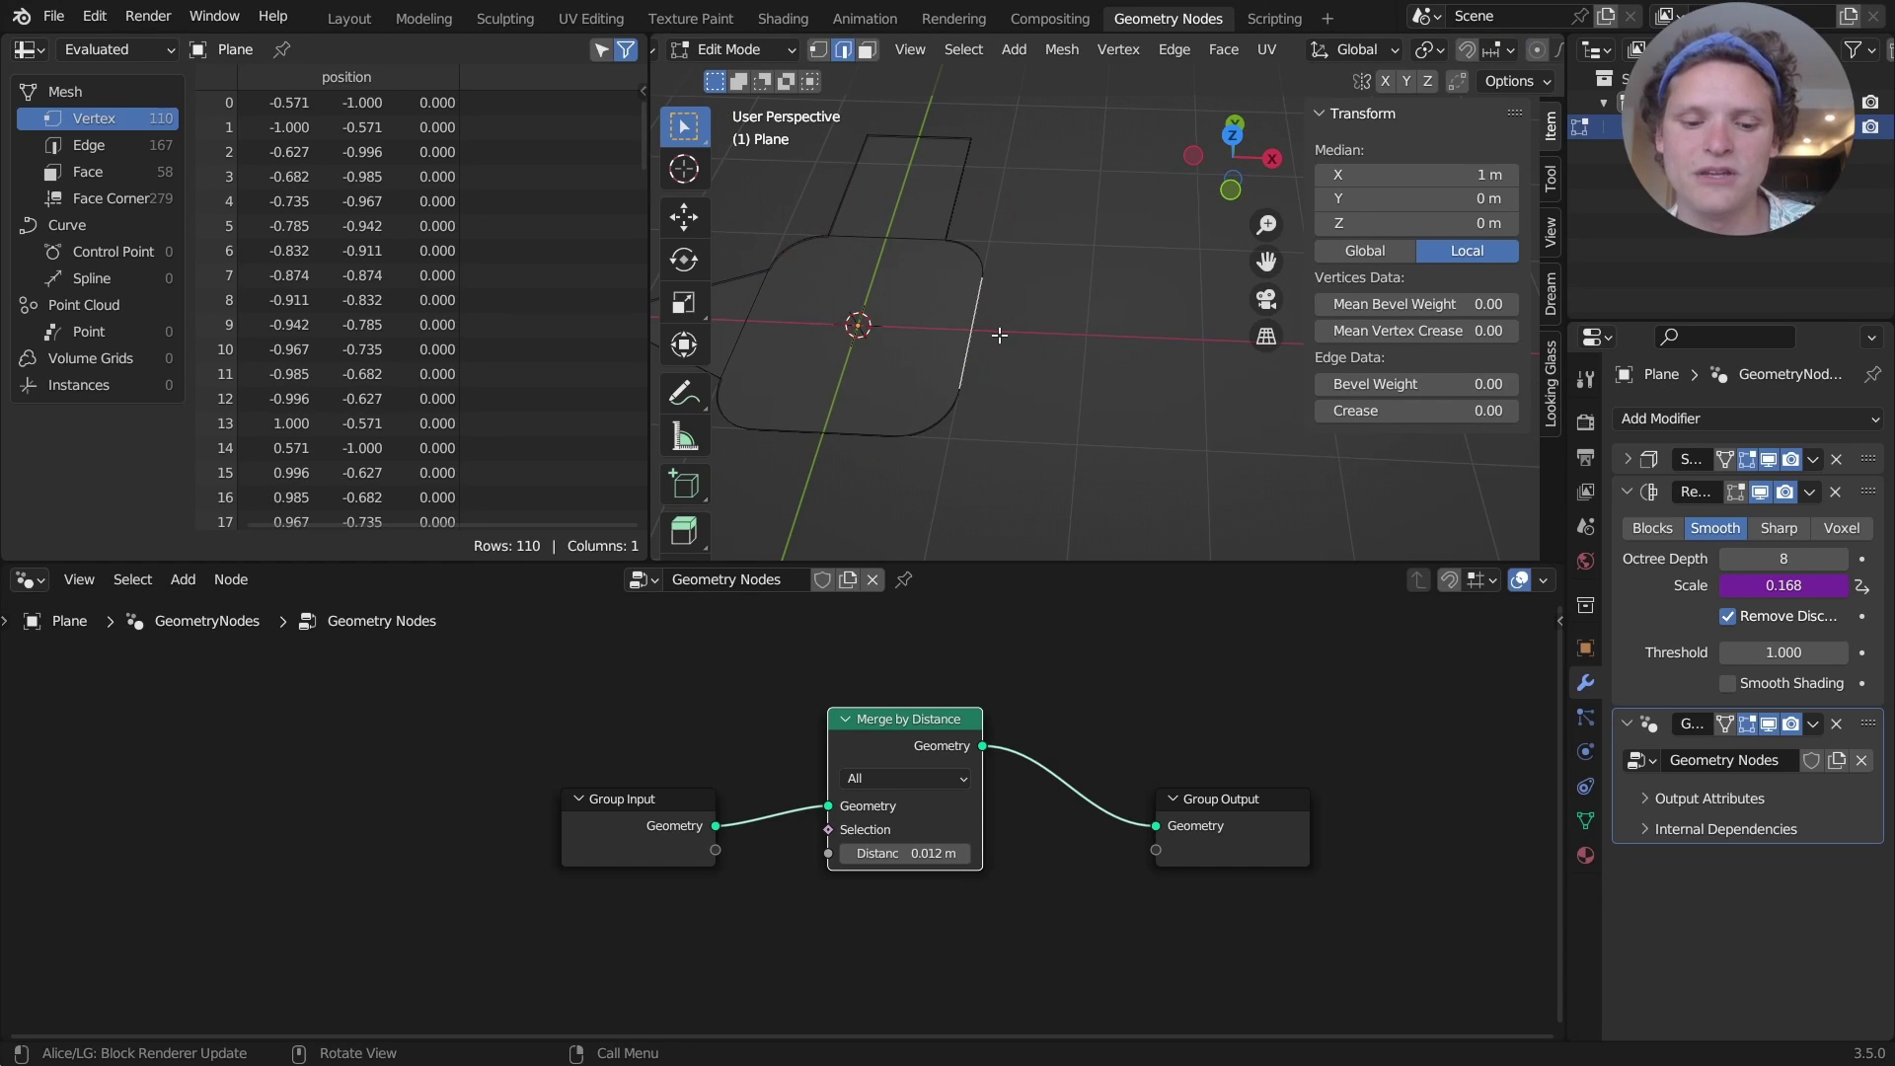
{"action": "key", "text": "g"}
{"action": "key", "text": "x"}
{"action": "left_click", "coordinate": [1160, 352]}
{"action": "scroll", "coordinate": [1160, 353], "scroll_direction": "down", "scroll_amount": 3}
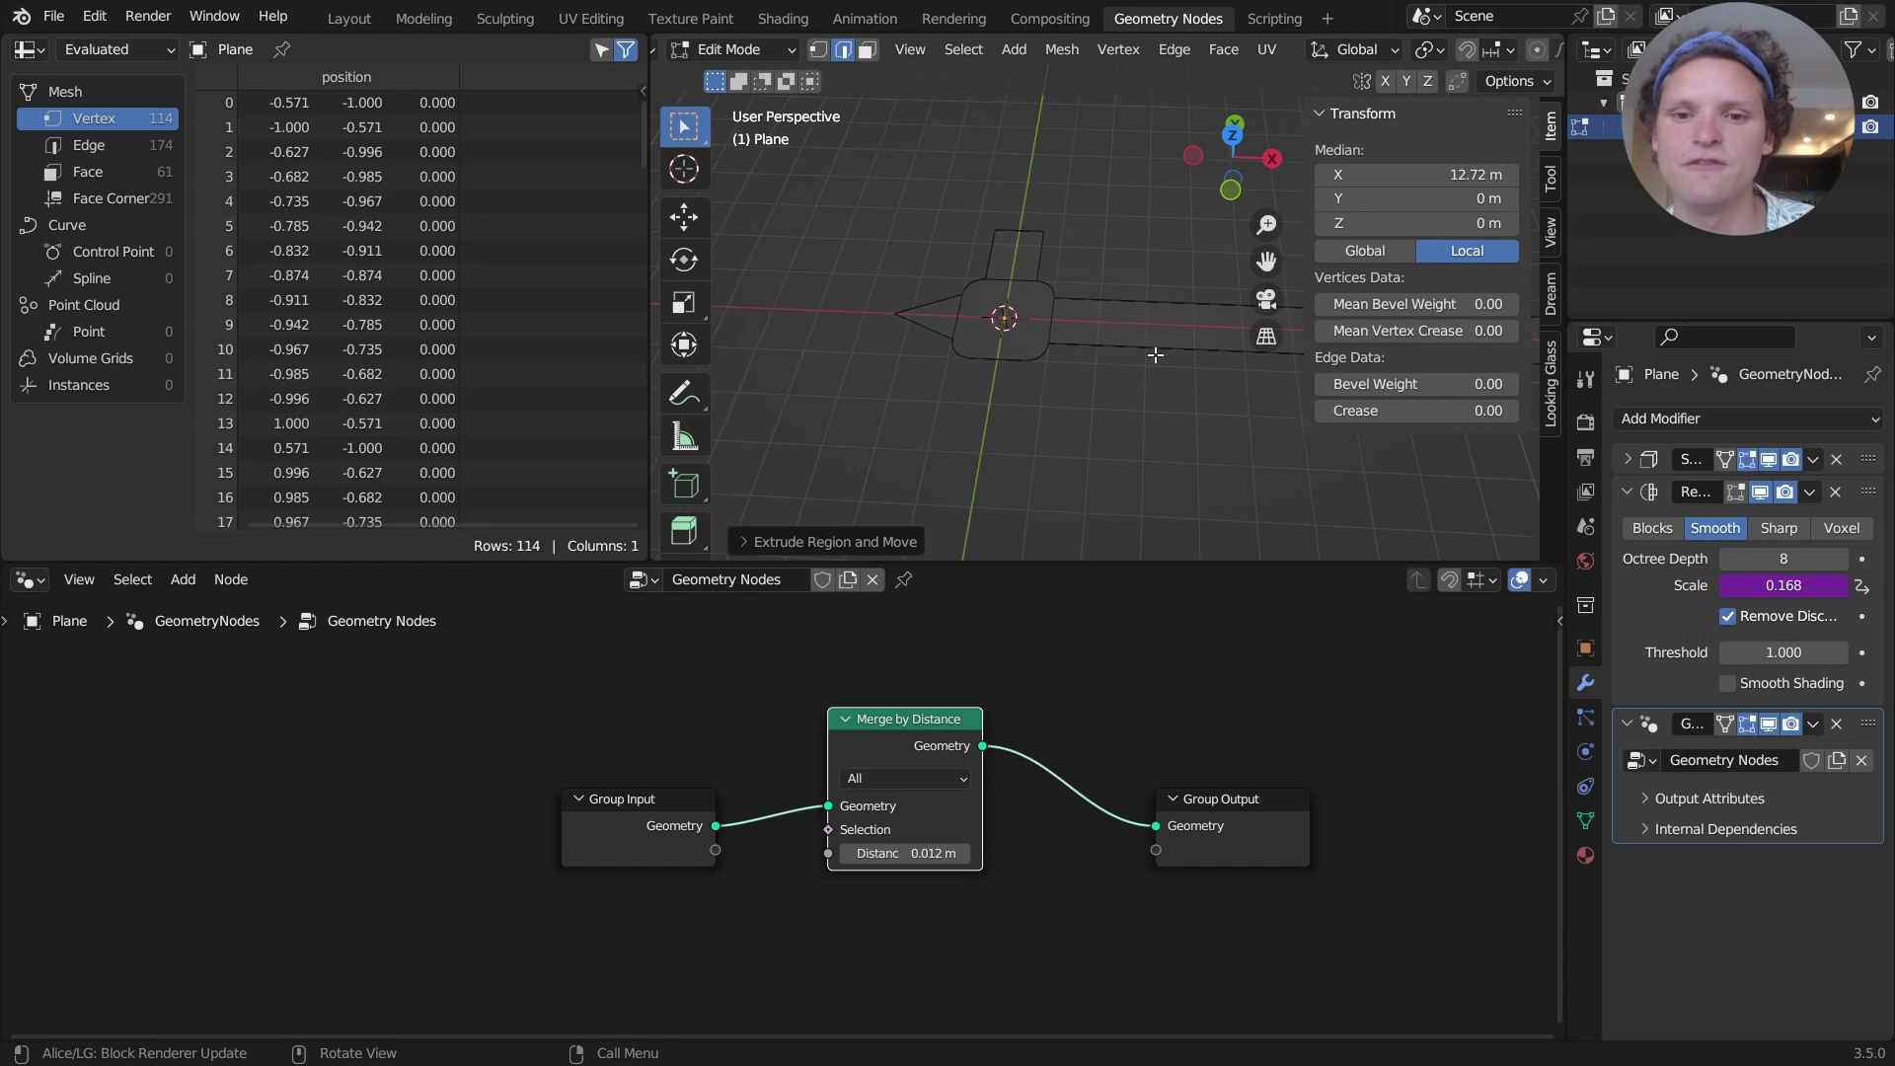
{"action": "middle_click_drag", "start_coordinate": [1159, 352], "coordinate": [952, 335], "text": "shift"}
{"action": "key", "text": "Tab"}
Try a shorter extrusion of the same +X edge along X, check the grid's face size, and undo it
{"action": "key", "text": "Tab"}
{"action": "left_click", "coordinate": [918, 345]}
{"action": "key", "text": "Tab"}
{"action": "key", "text": "Tab"}
{"action": "key", "text": "e"}
{"action": "key", "text": "x"}
{"action": "left_click", "coordinate": [1014, 345]}
{"action": "key", "text": "Tab"}
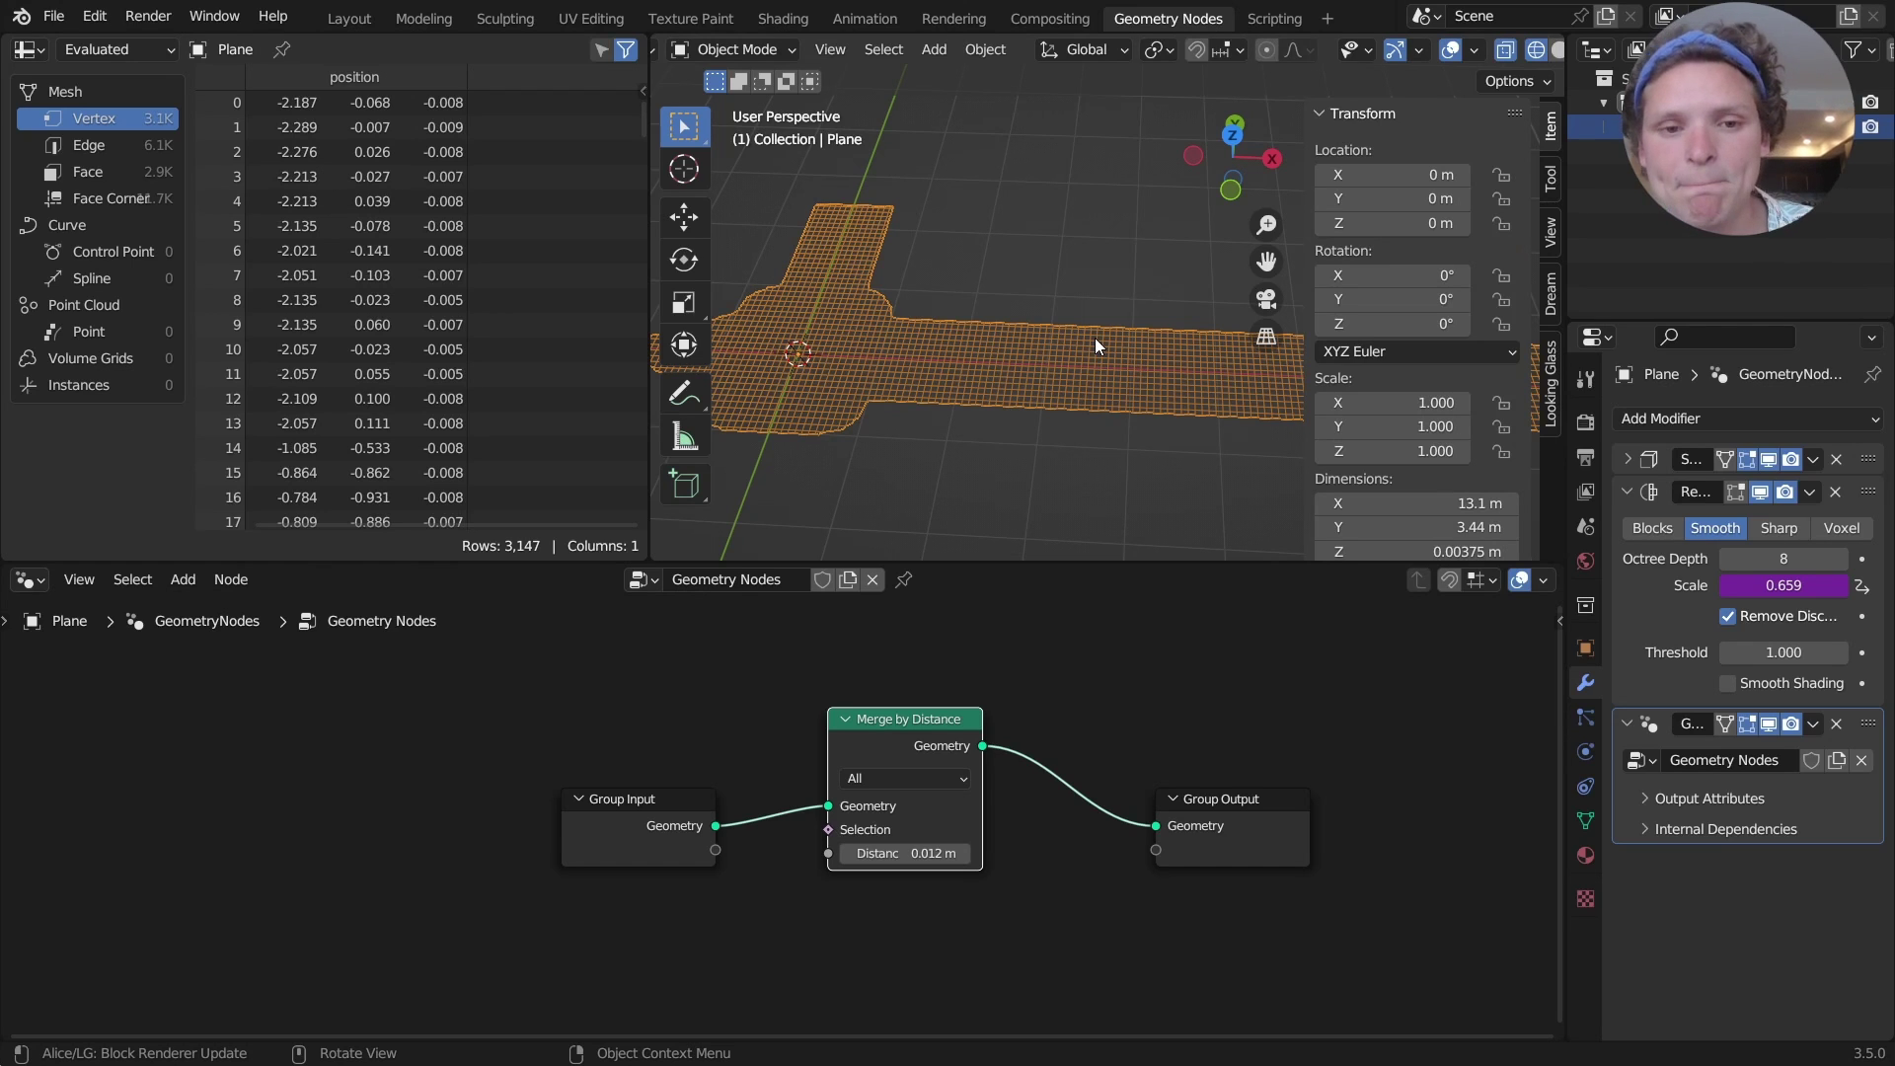
{"action": "key", "text": "Tab"}
{"action": "key", "text": "Home"}
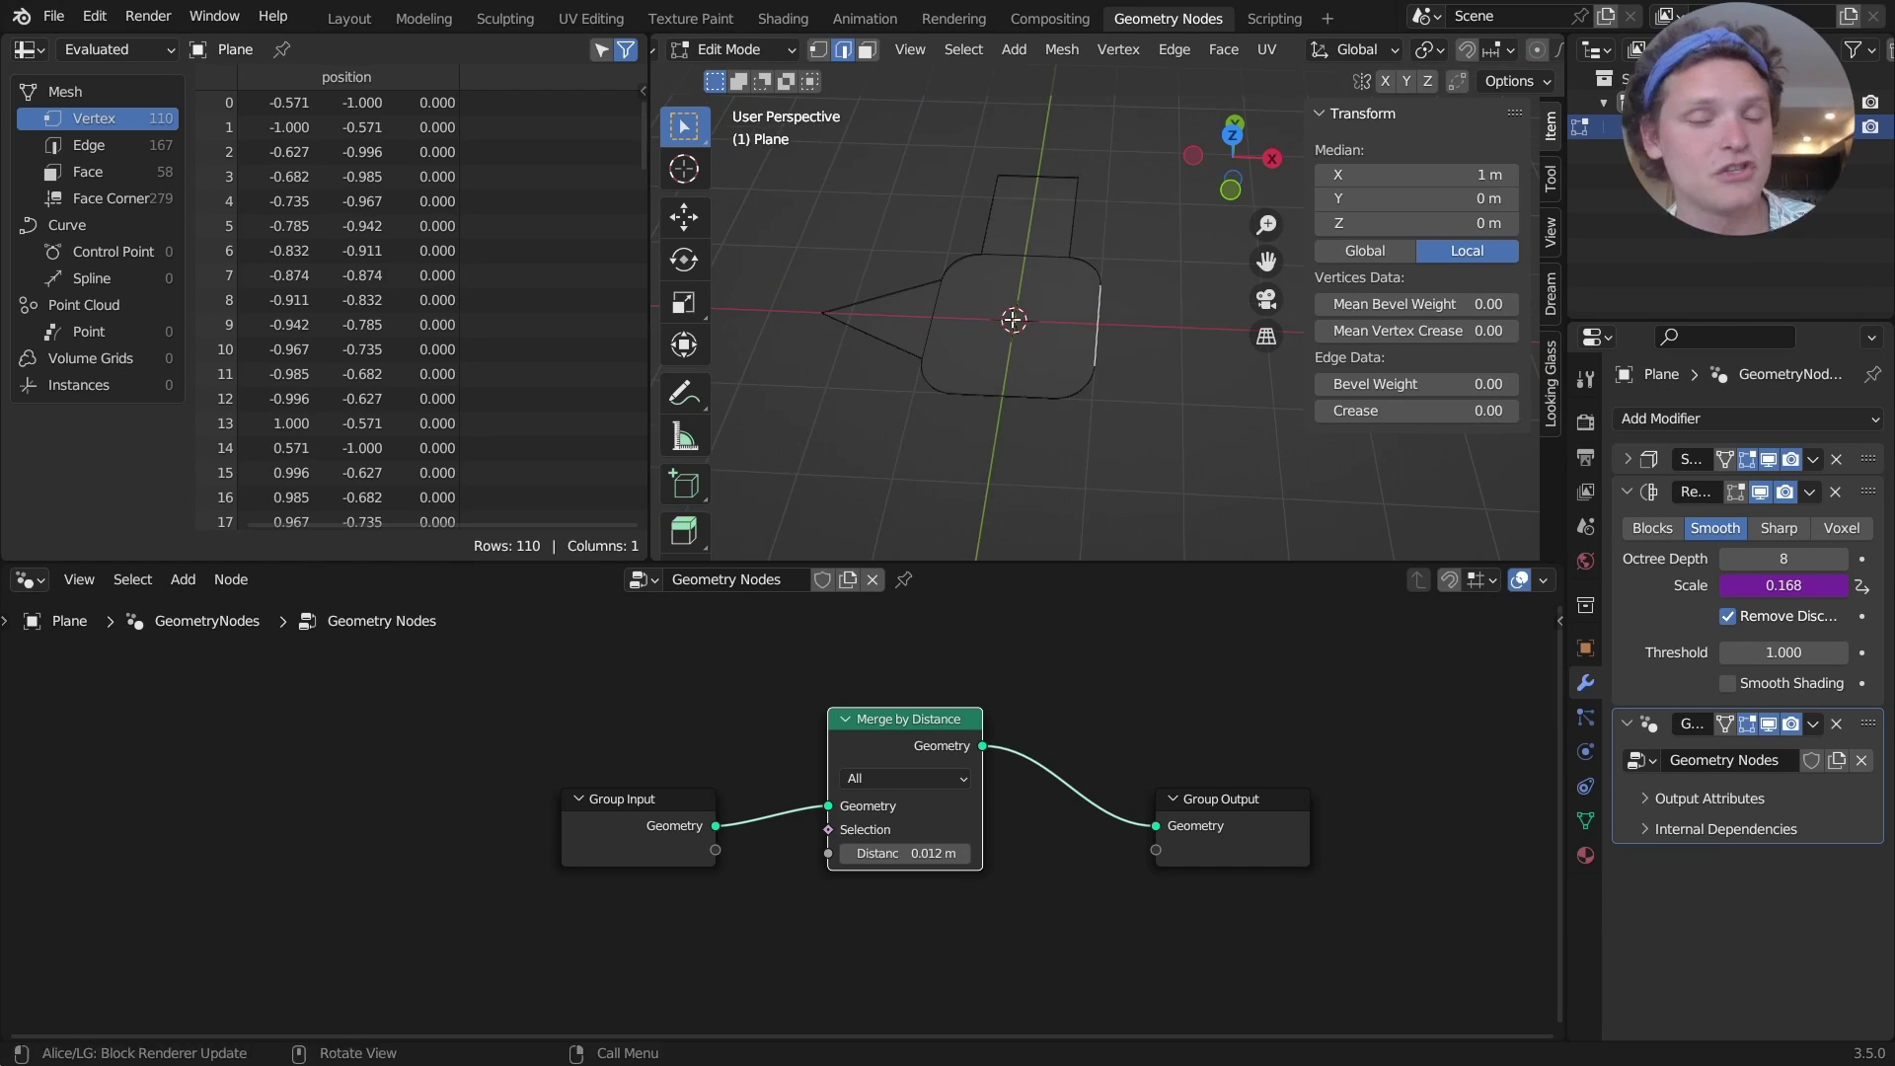
Try extruding the plane's -Y edge along Y to about -12.5 m, check the remeshed grid, and undo the extrusion
{"action": "middle_click_drag", "start_coordinate": [1014, 319], "coordinate": [1066, 301]}
{"action": "left_click", "coordinate": [1059, 294]}
{"action": "key", "text": "e"}
{"action": "key", "text": "y"}
{"action": "left_click", "coordinate": [1194, 343]}
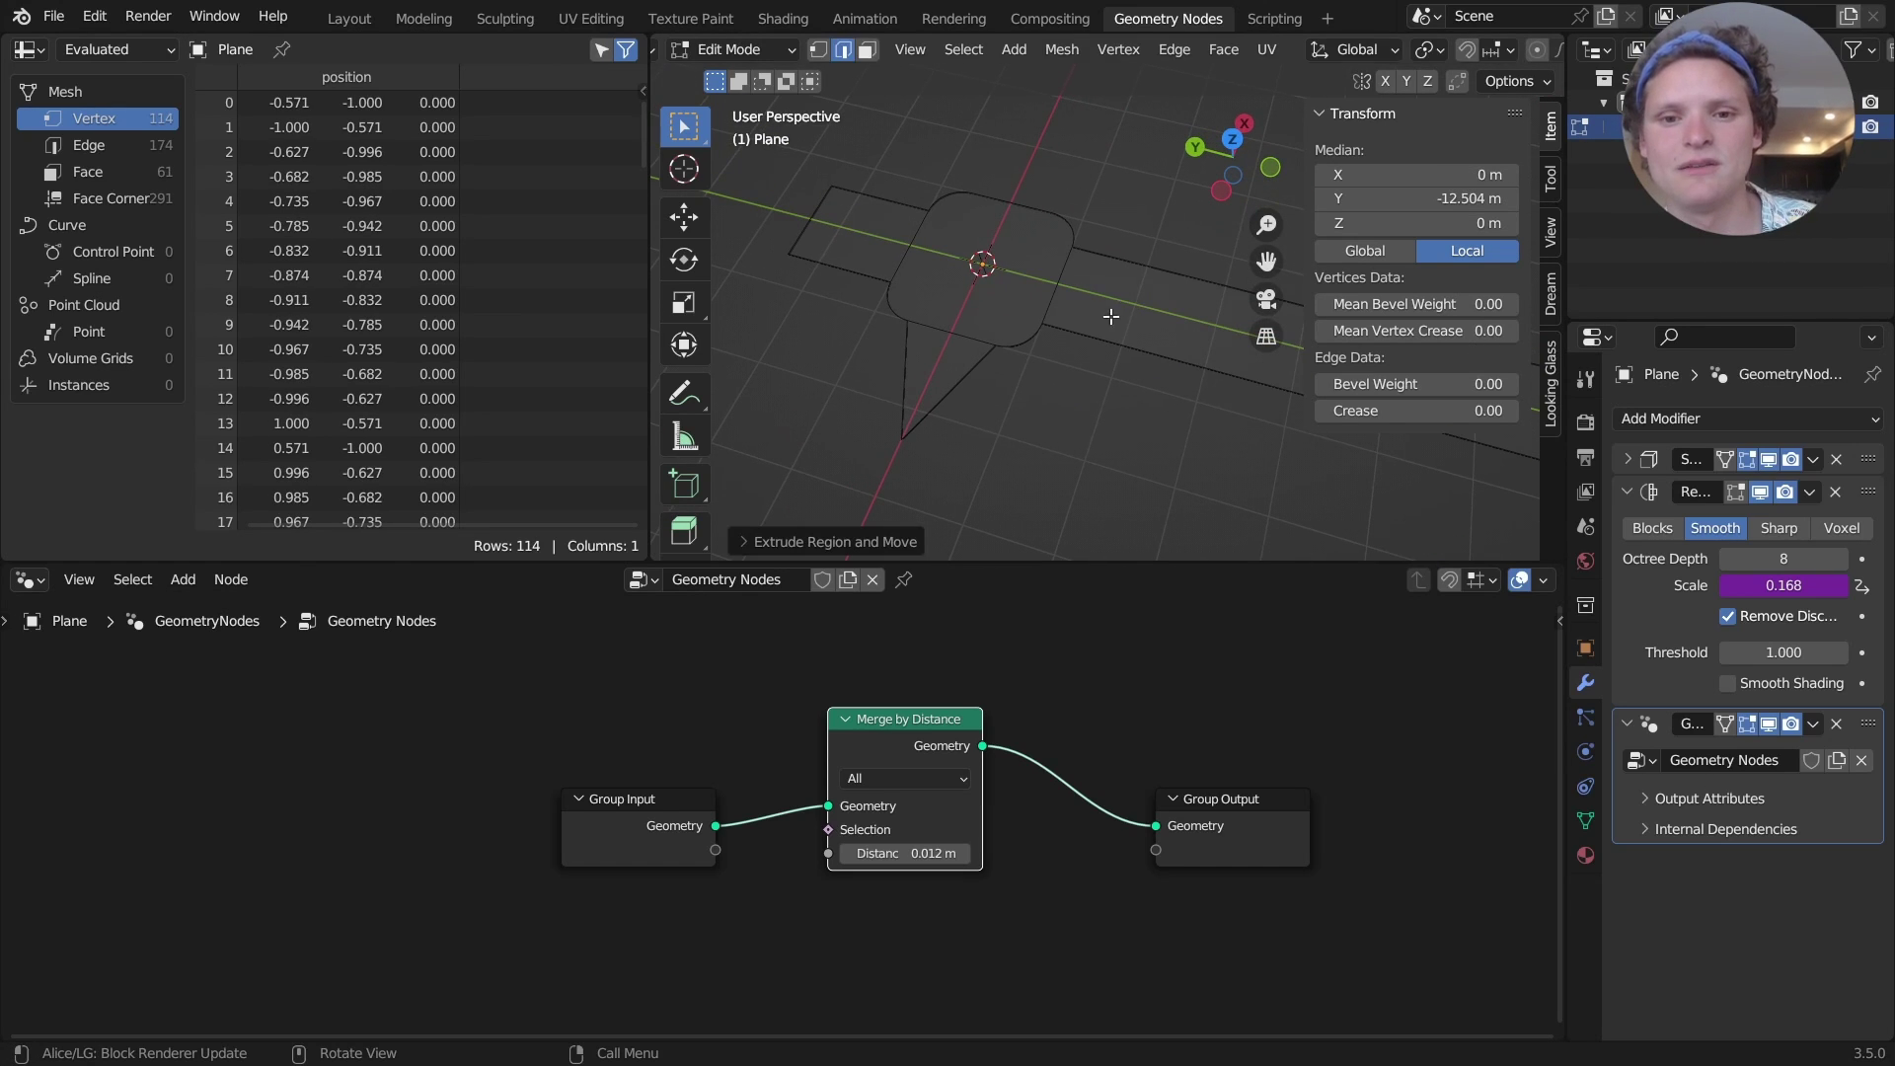
{"action": "key", "text": "Tab"}
{"action": "middle_click_drag", "start_coordinate": [1094, 316], "coordinate": [902, 361], "text": "shift"}
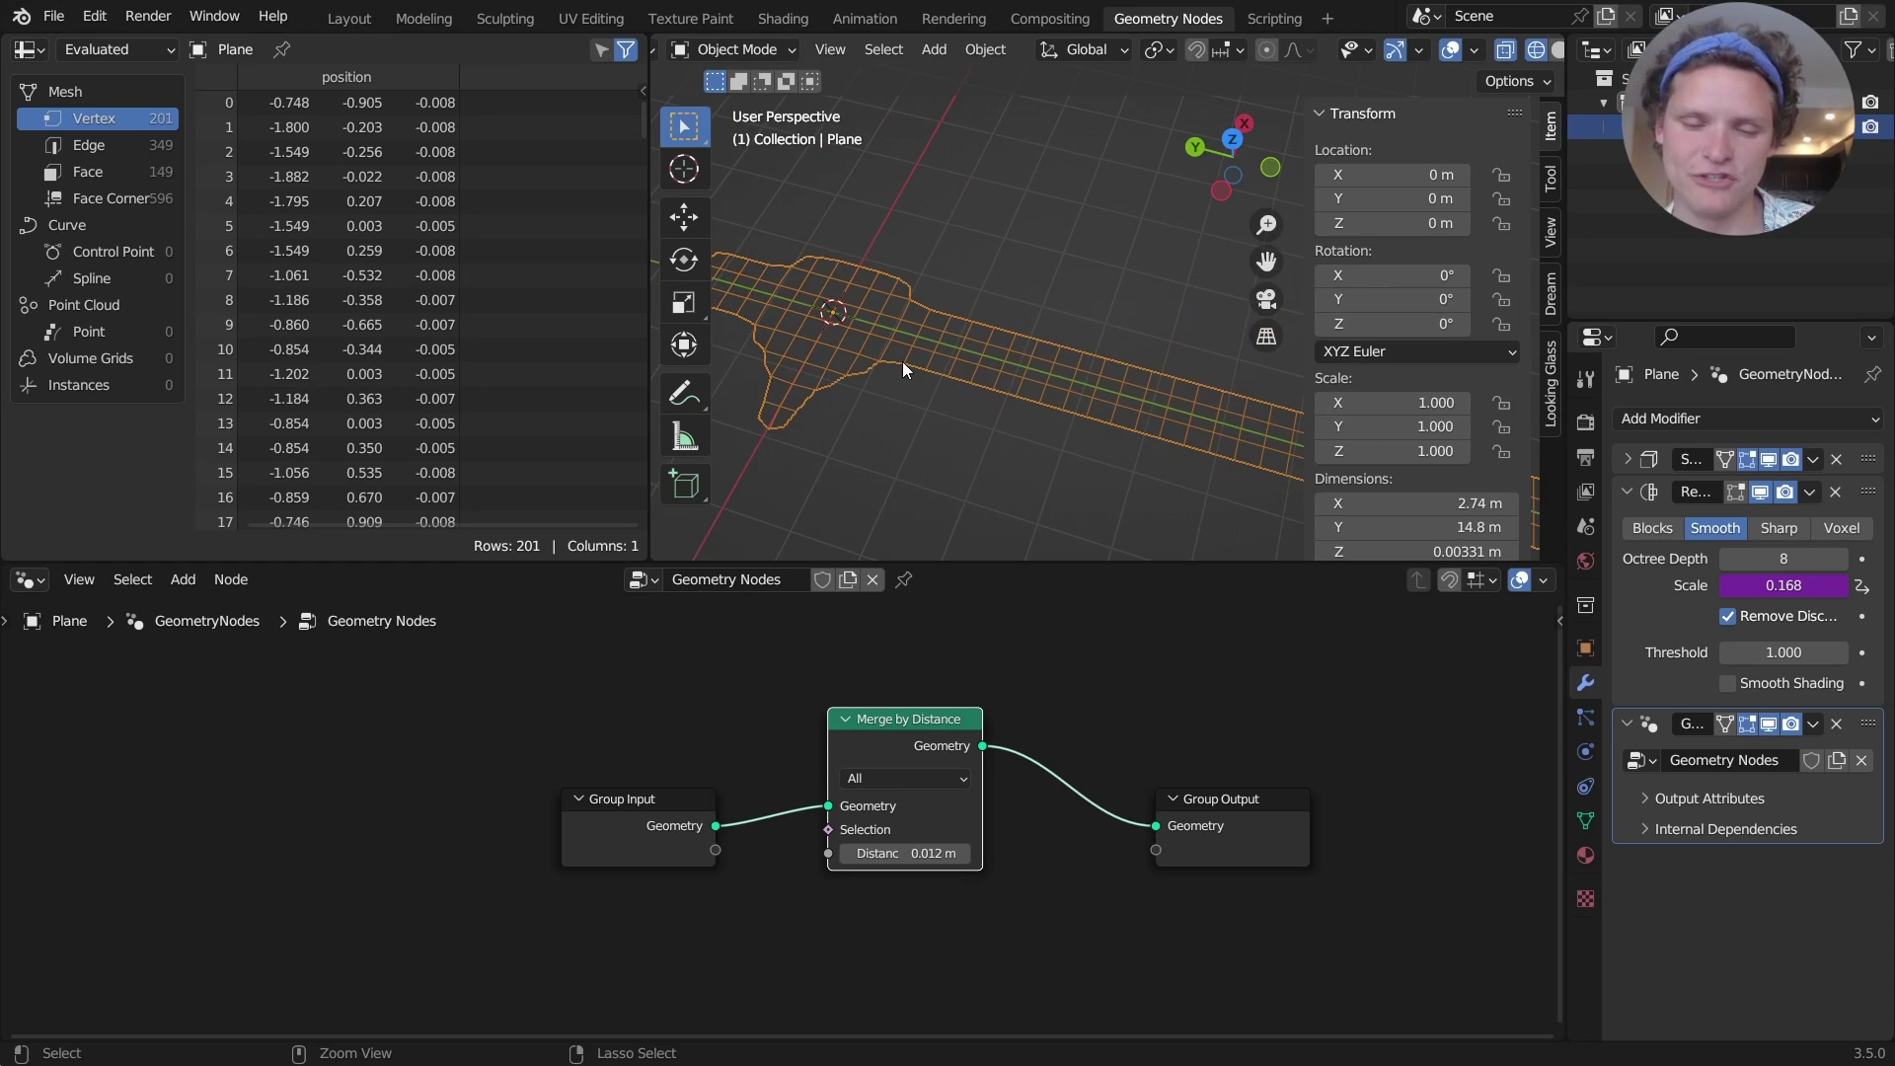
{"action": "key", "text": "ctrl+z"}
{"action": "key", "text": "ctrl+z"}
{"action": "key", "text": "ctrl+z"}
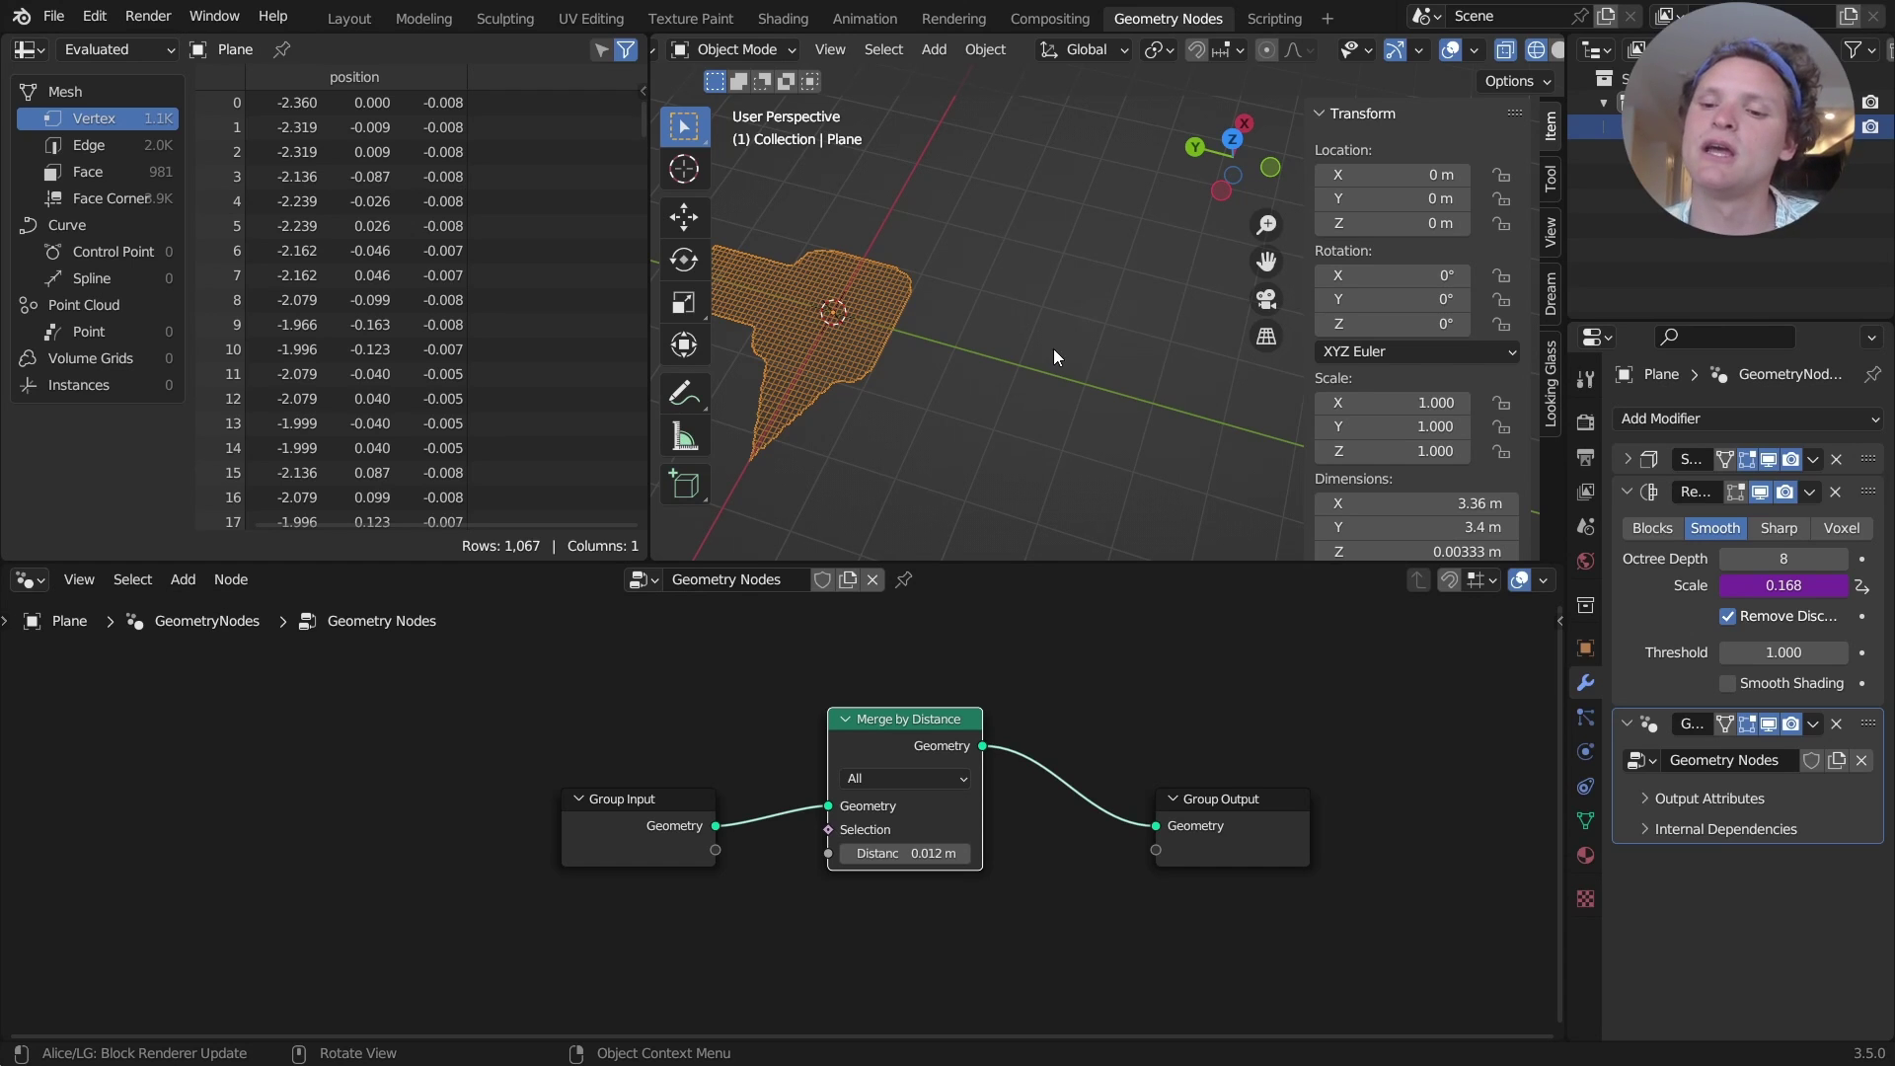
Add a second input variable to the Remesh Scale driver and name it var2
{"action": "right_click", "coordinate": [1727, 584]}
{"action": "left_click", "coordinate": [1725, 582]}
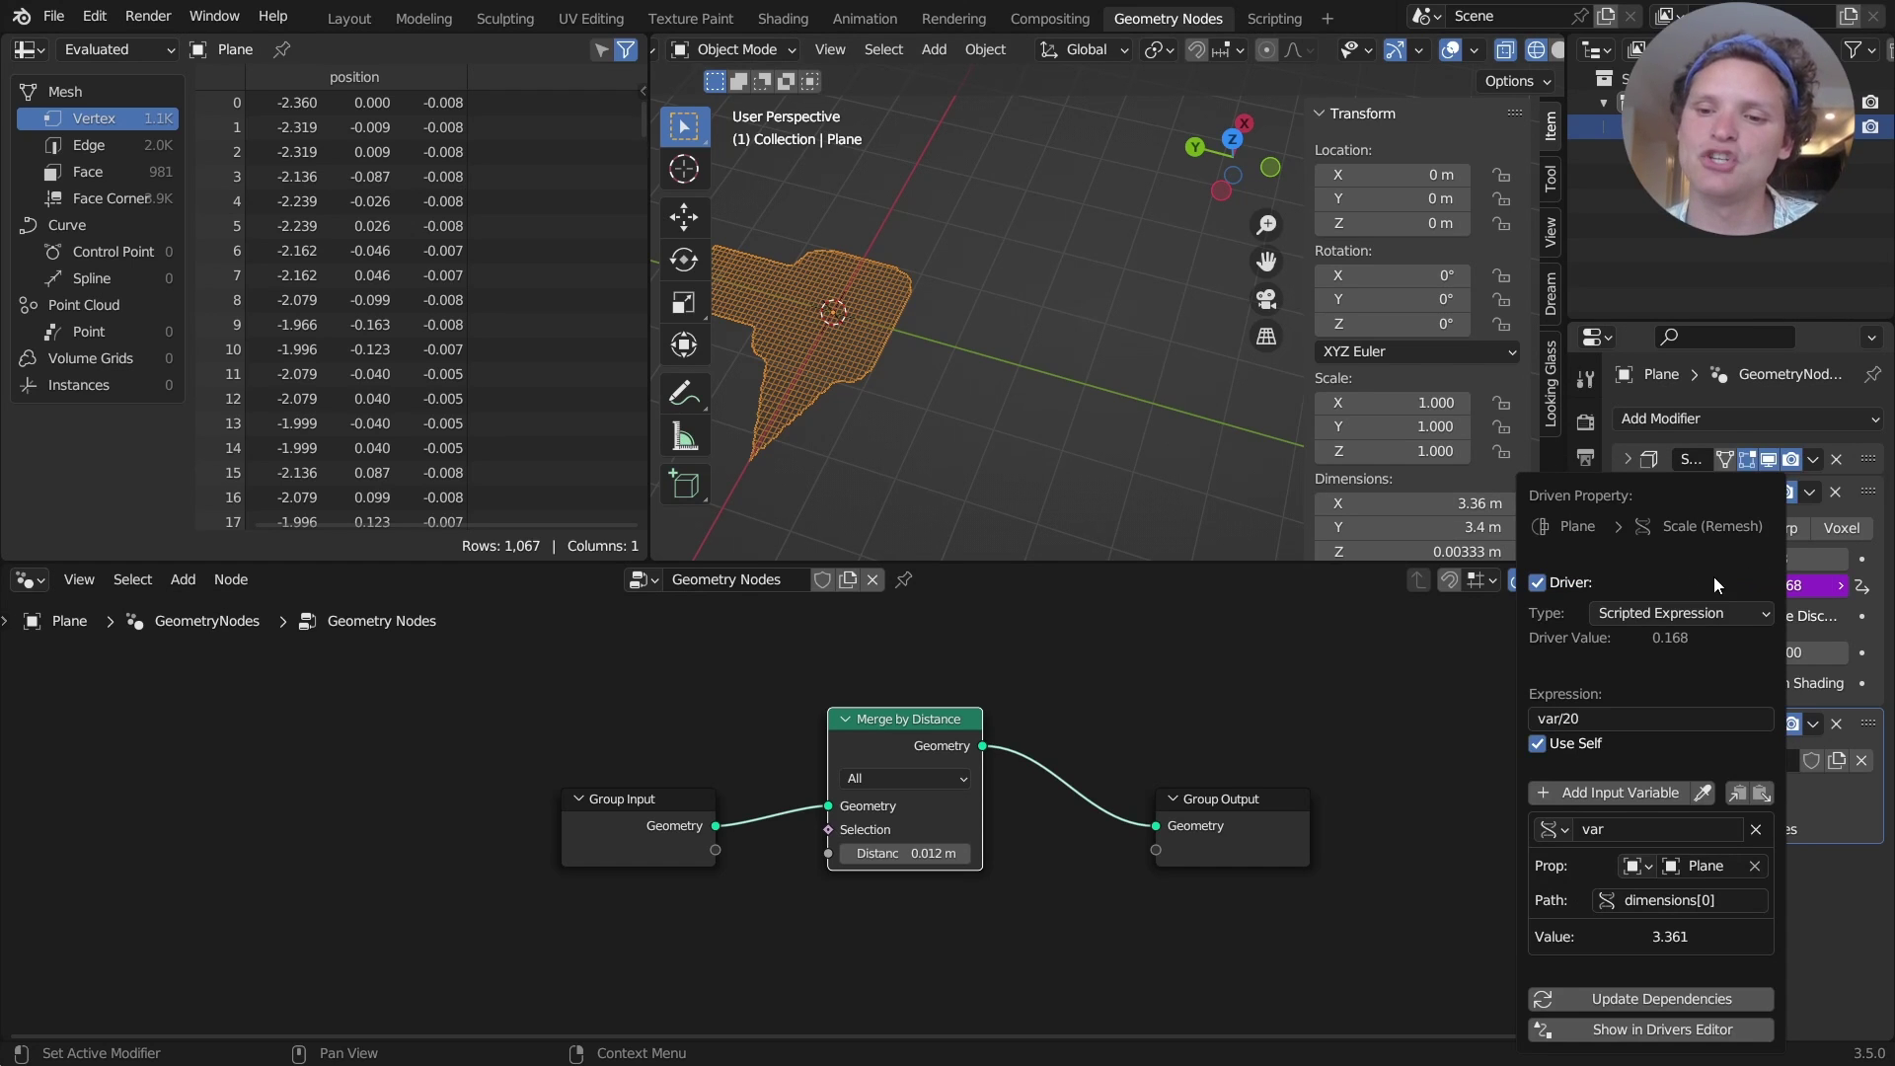
{"action": "left_click_drag", "start_coordinate": [1631, 486], "coordinate": [1125, 314]}
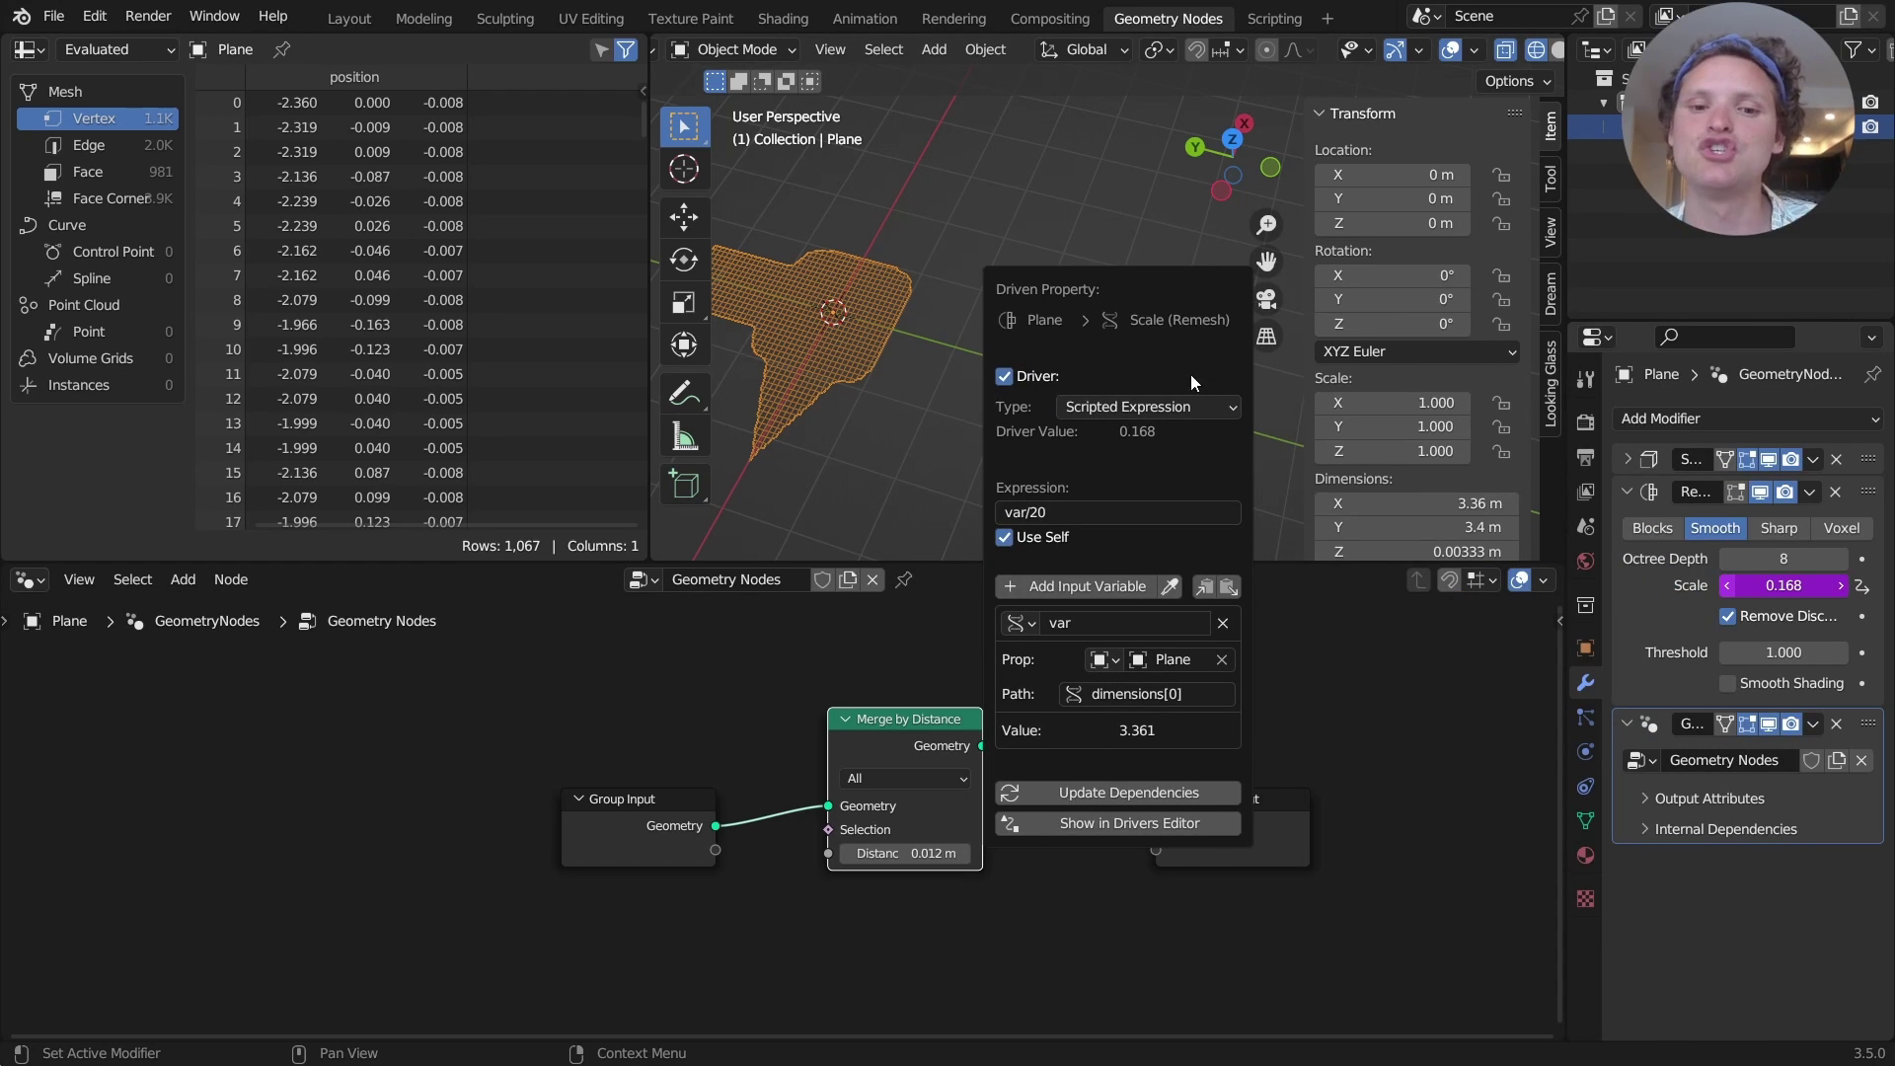
{"action": "left_click", "coordinate": [1082, 584]}
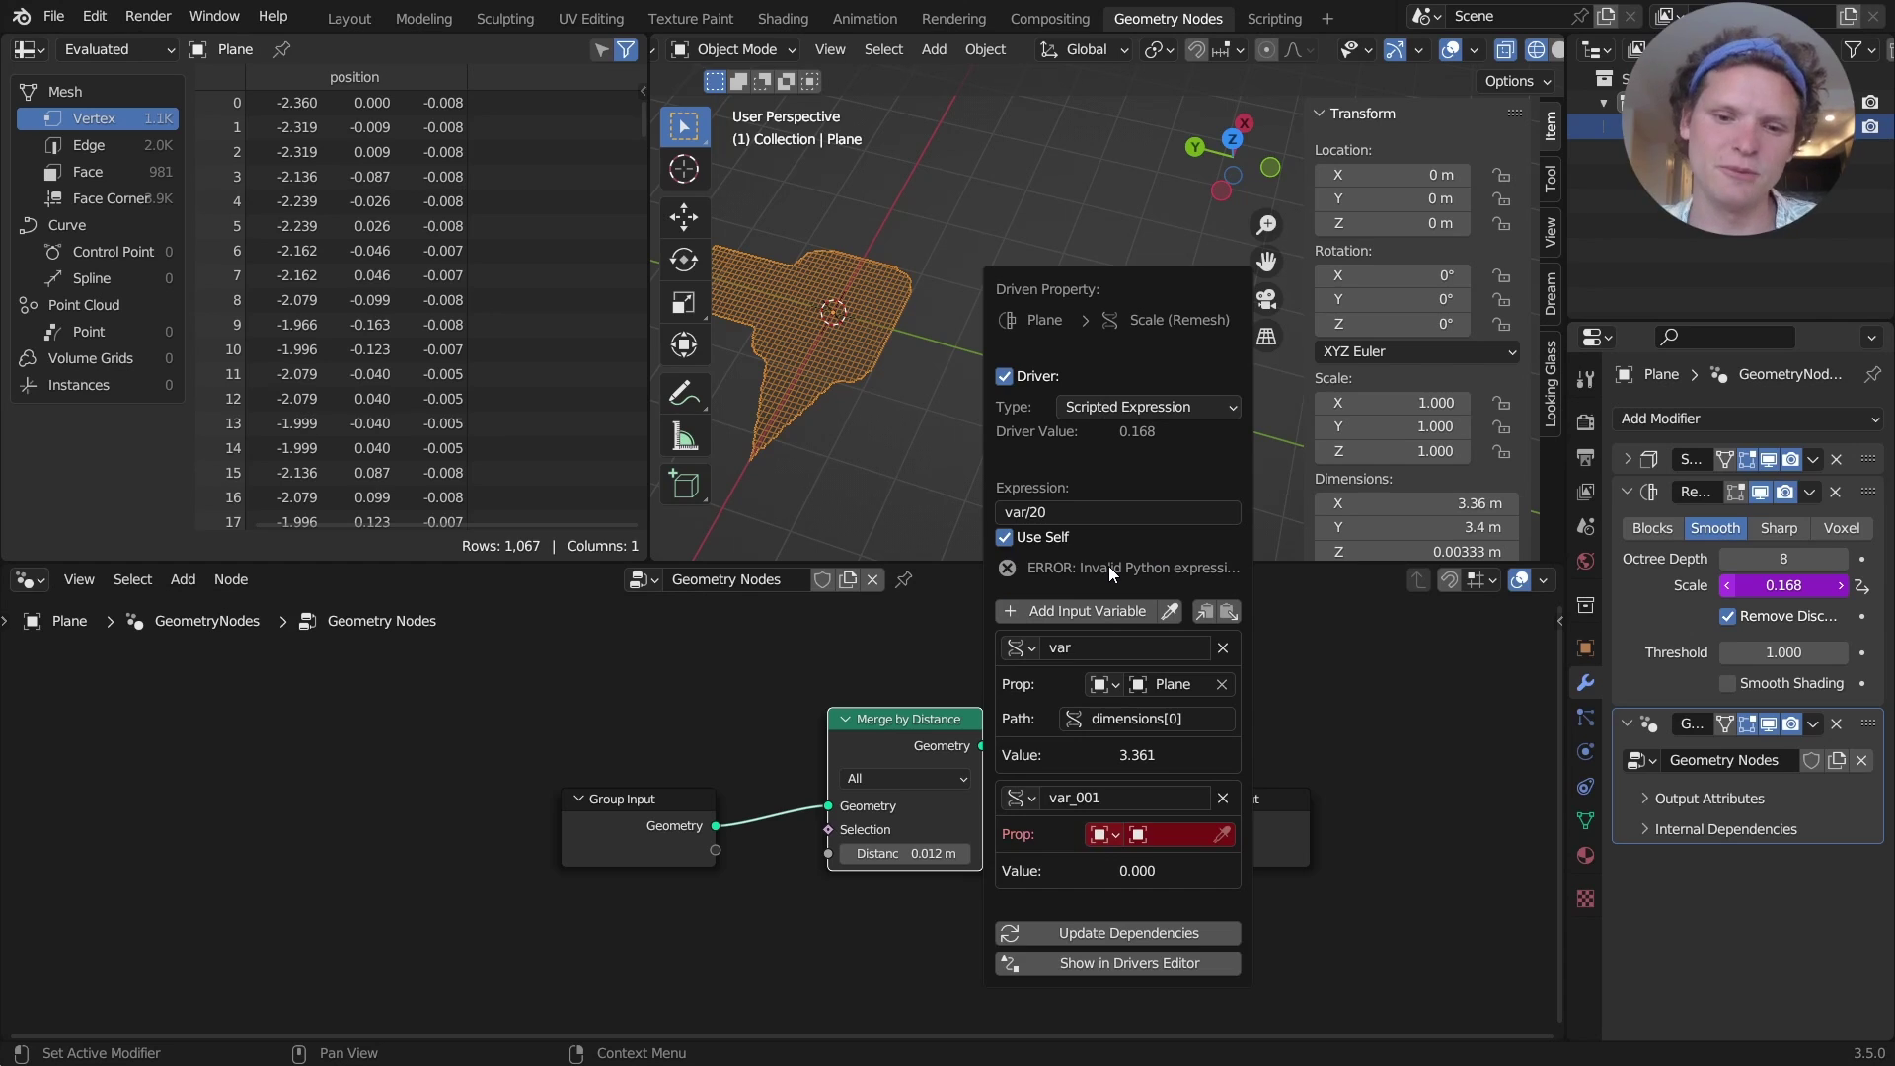
{"action": "double_click", "coordinate": [1103, 798]}
{"action": "type", "text": "var2"}
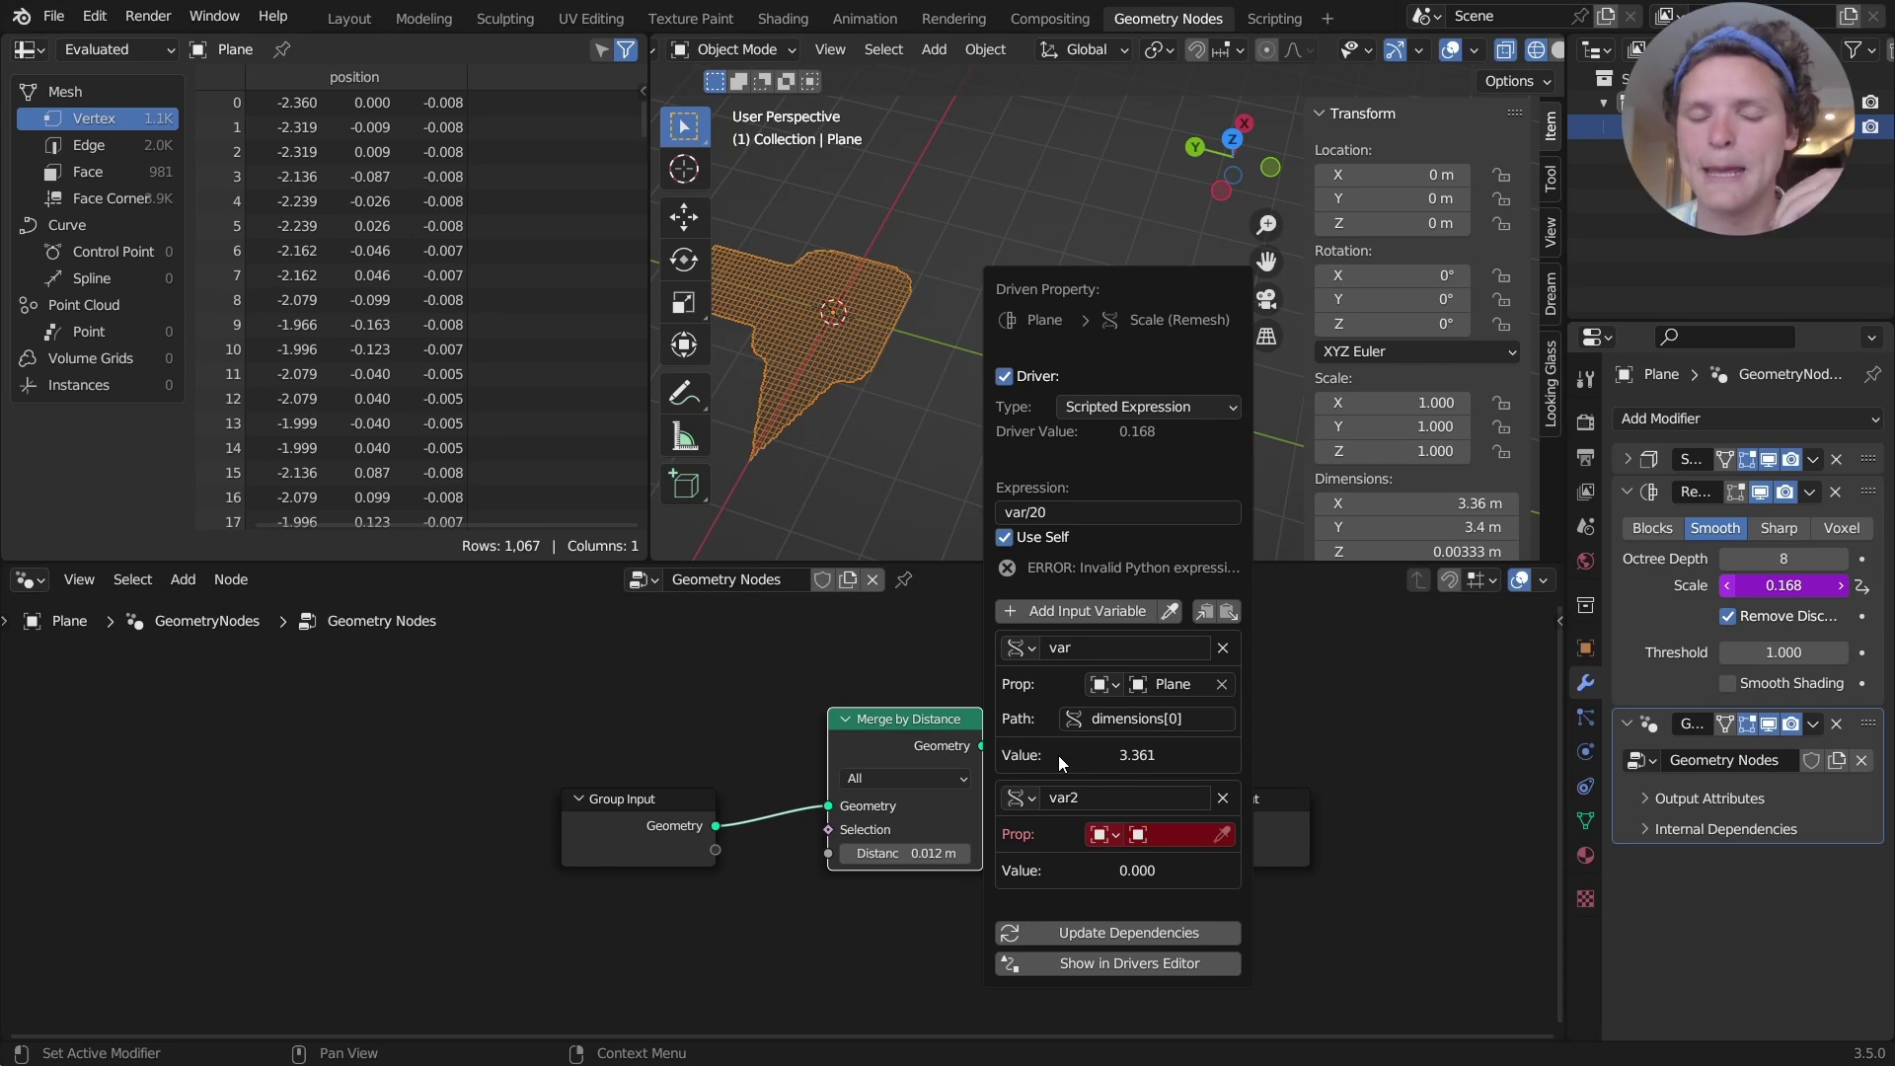
Point the driver's var2 at the Plane object with the path dimensions[1]
{"action": "left_click", "coordinate": [1158, 827]}
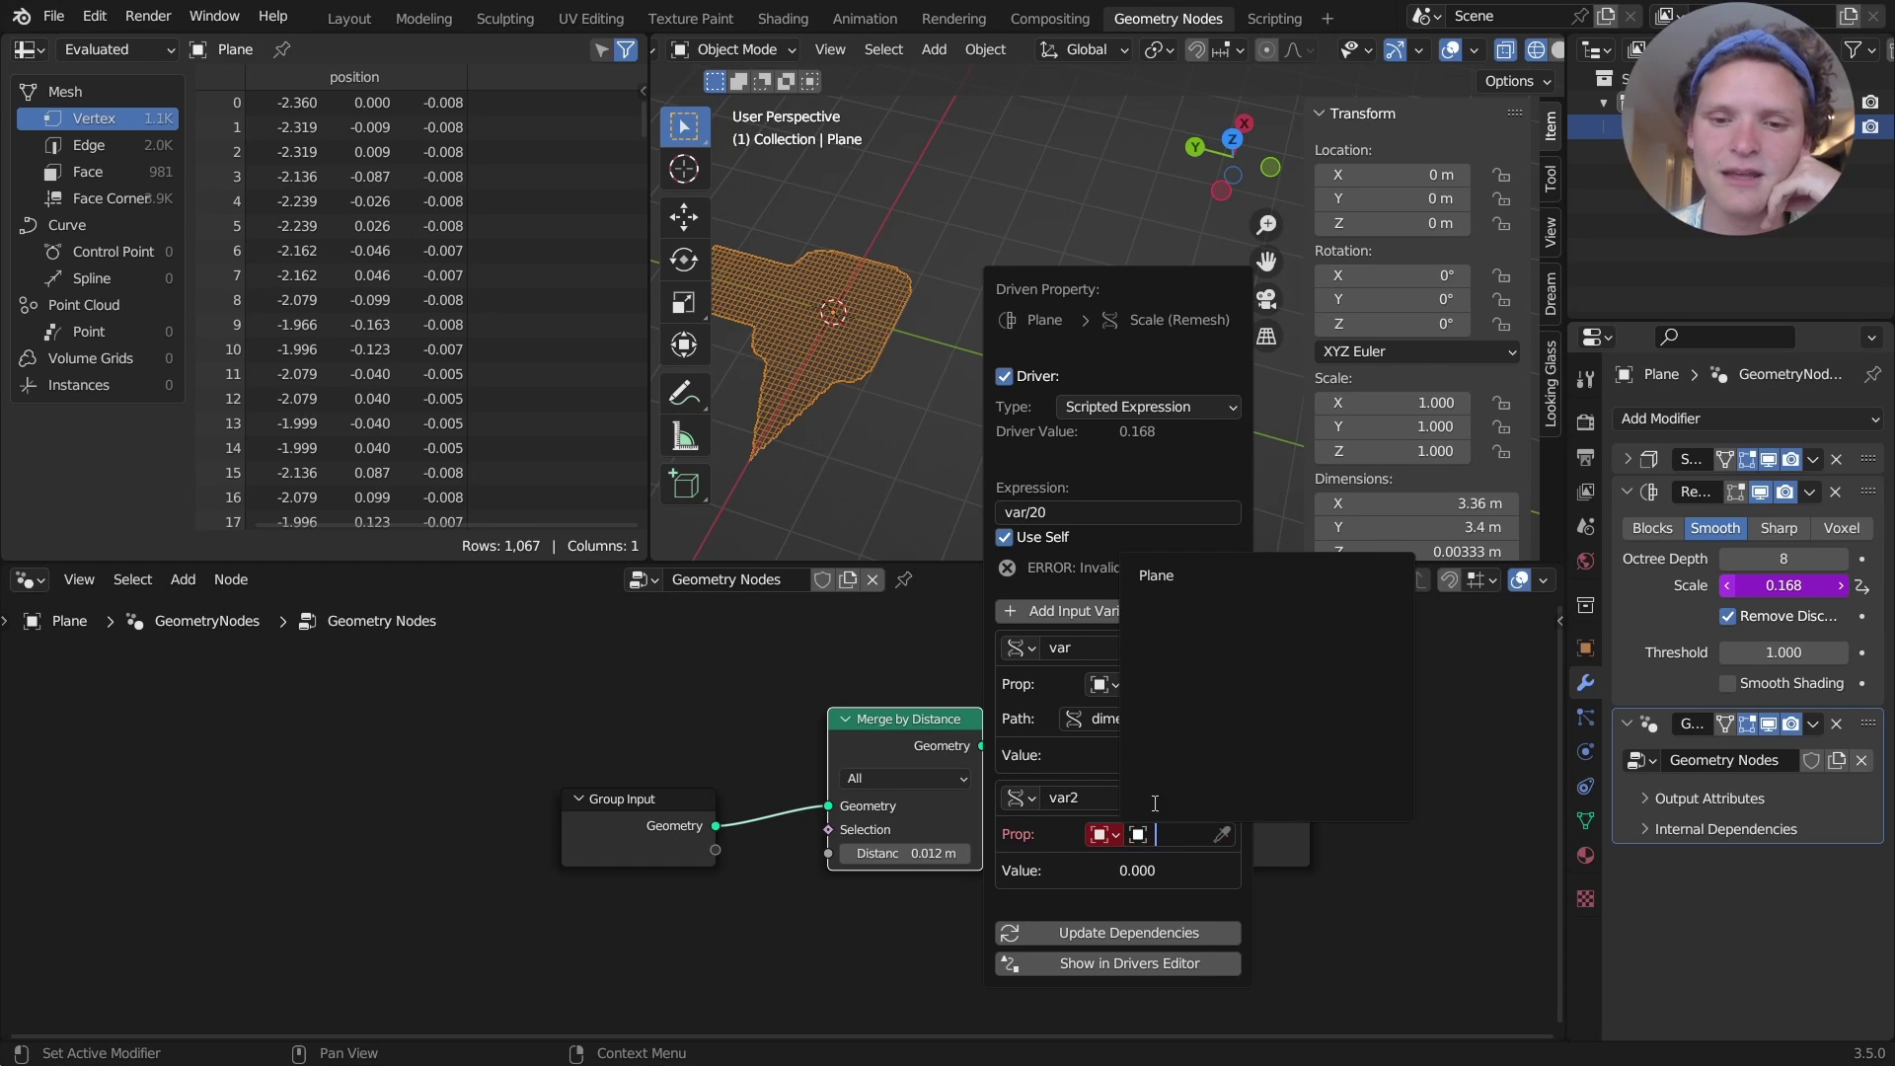
{"action": "left_click", "coordinate": [1155, 576]}
{"action": "left_click", "coordinate": [1120, 870]}
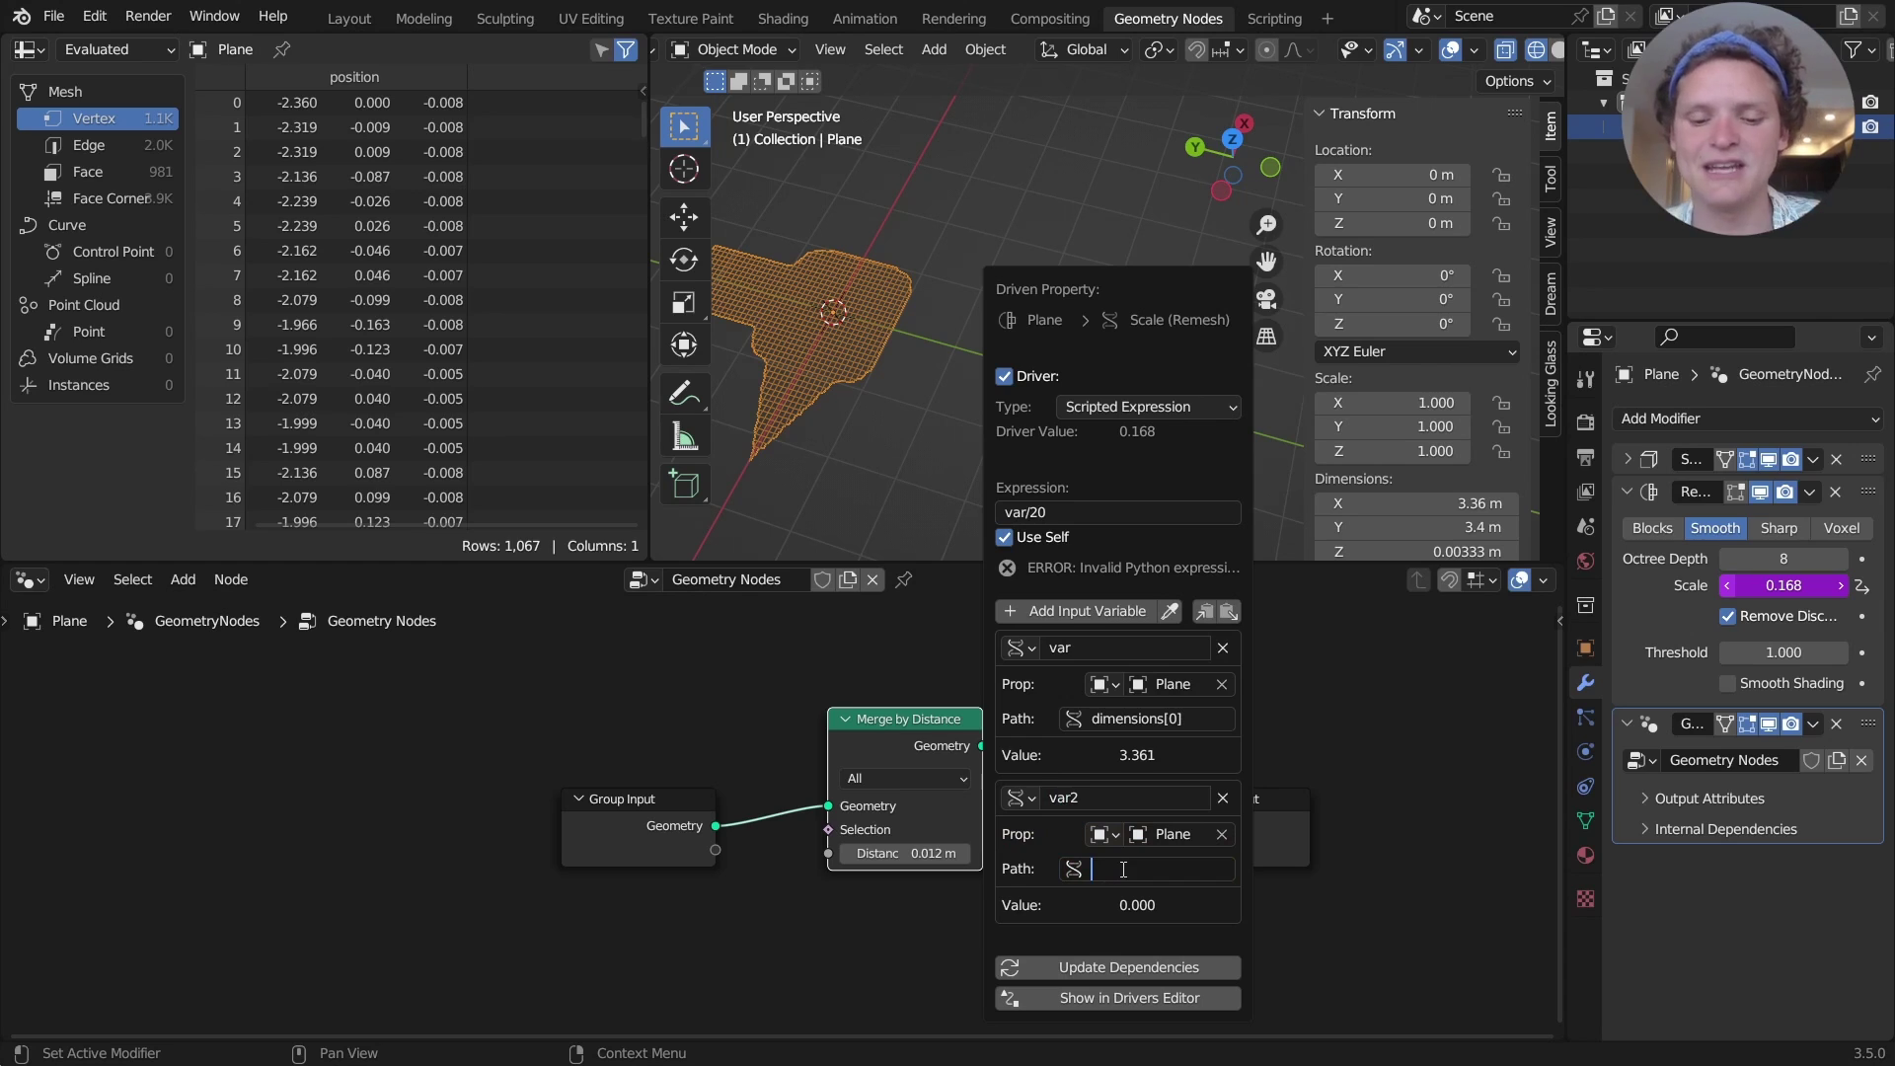
{"action": "type", "text": "dimensions"}
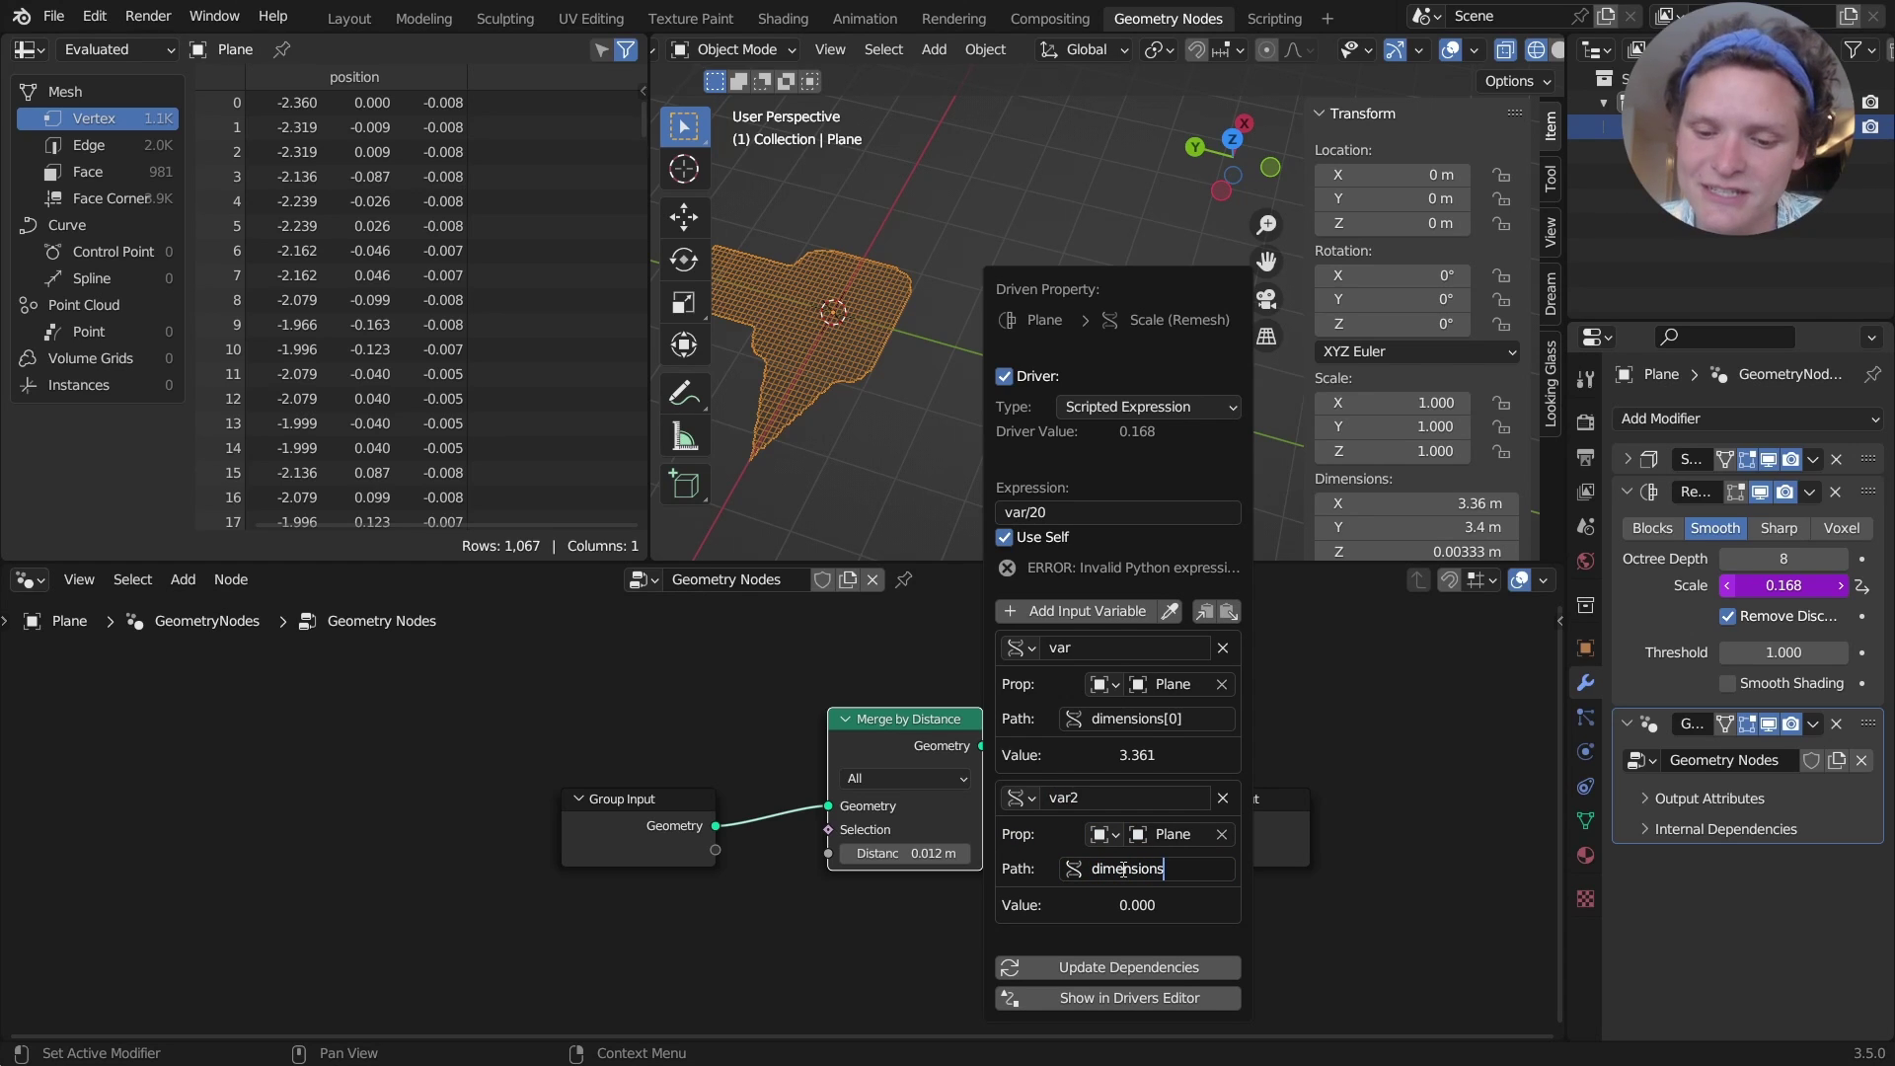
{"action": "type", "text": "[]1"}
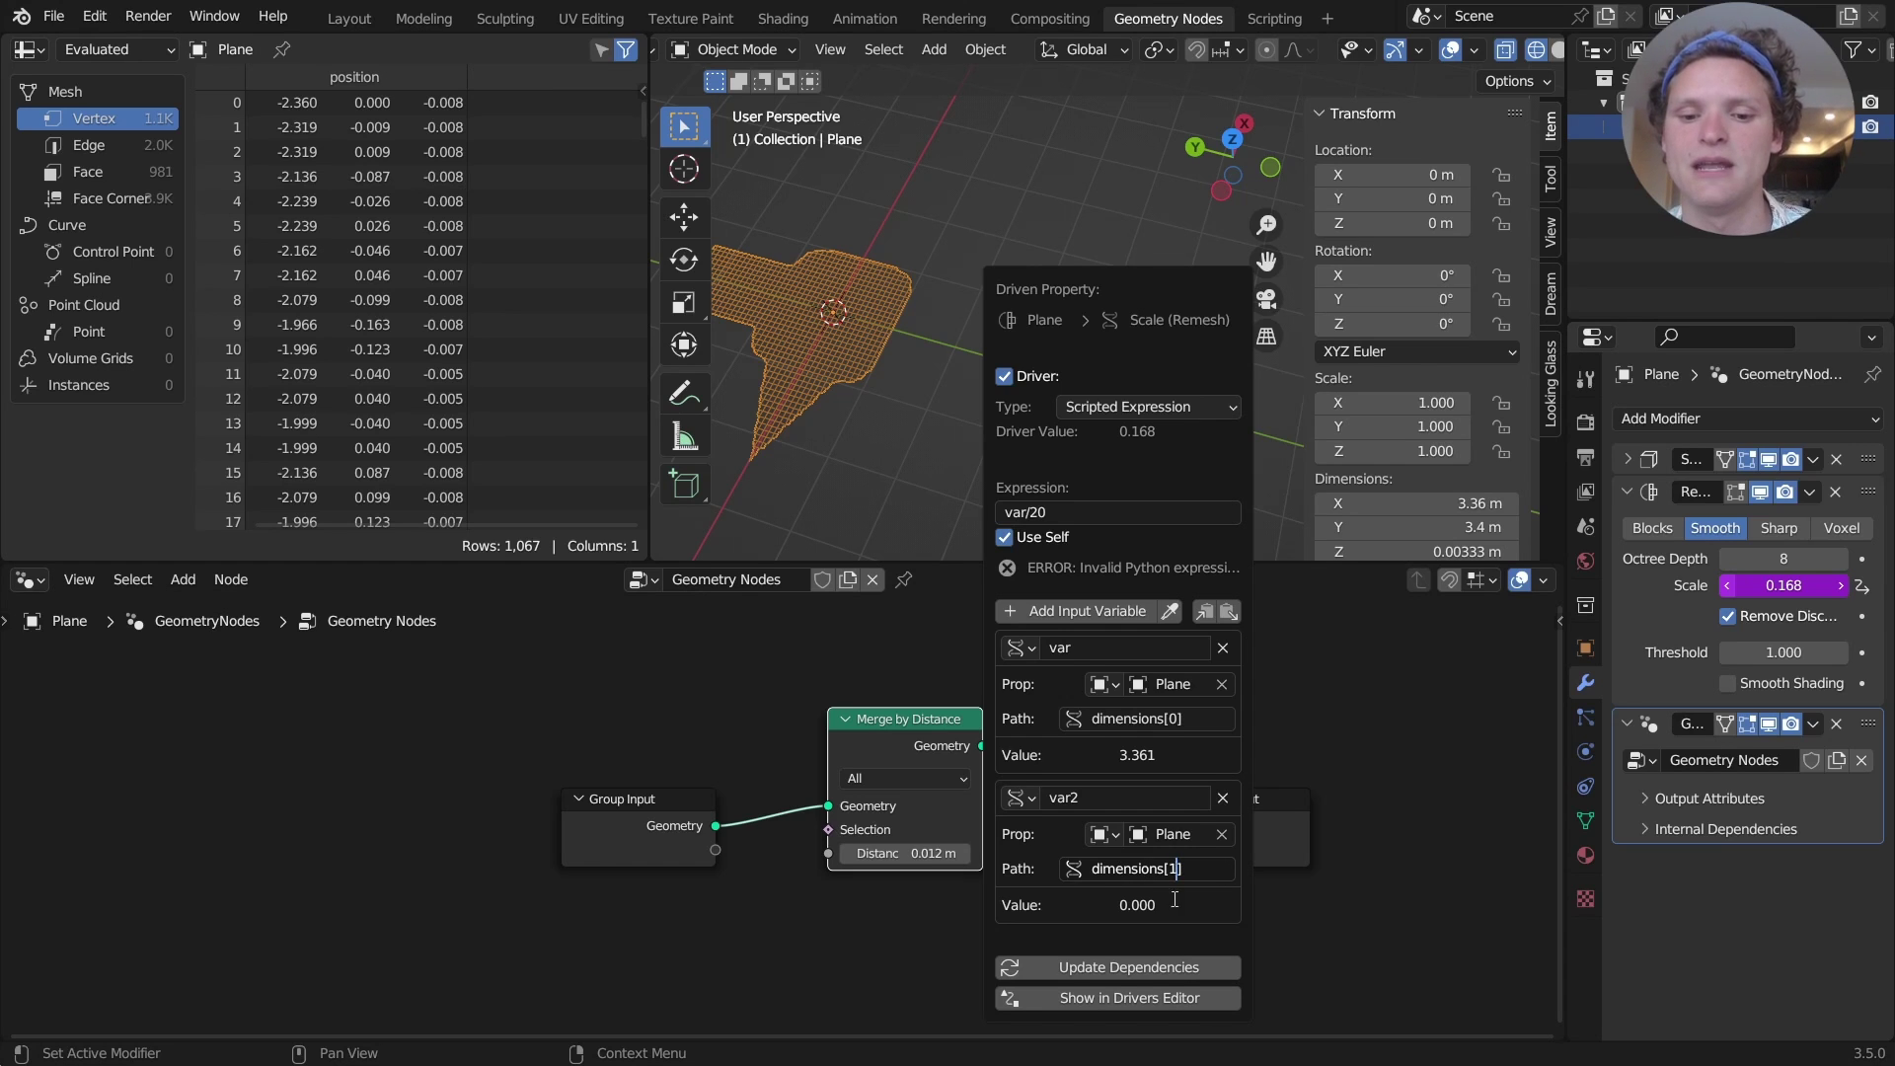
{"action": "left_click", "coordinate": [1146, 973]}
{"action": "left_click", "coordinate": [1147, 974]}
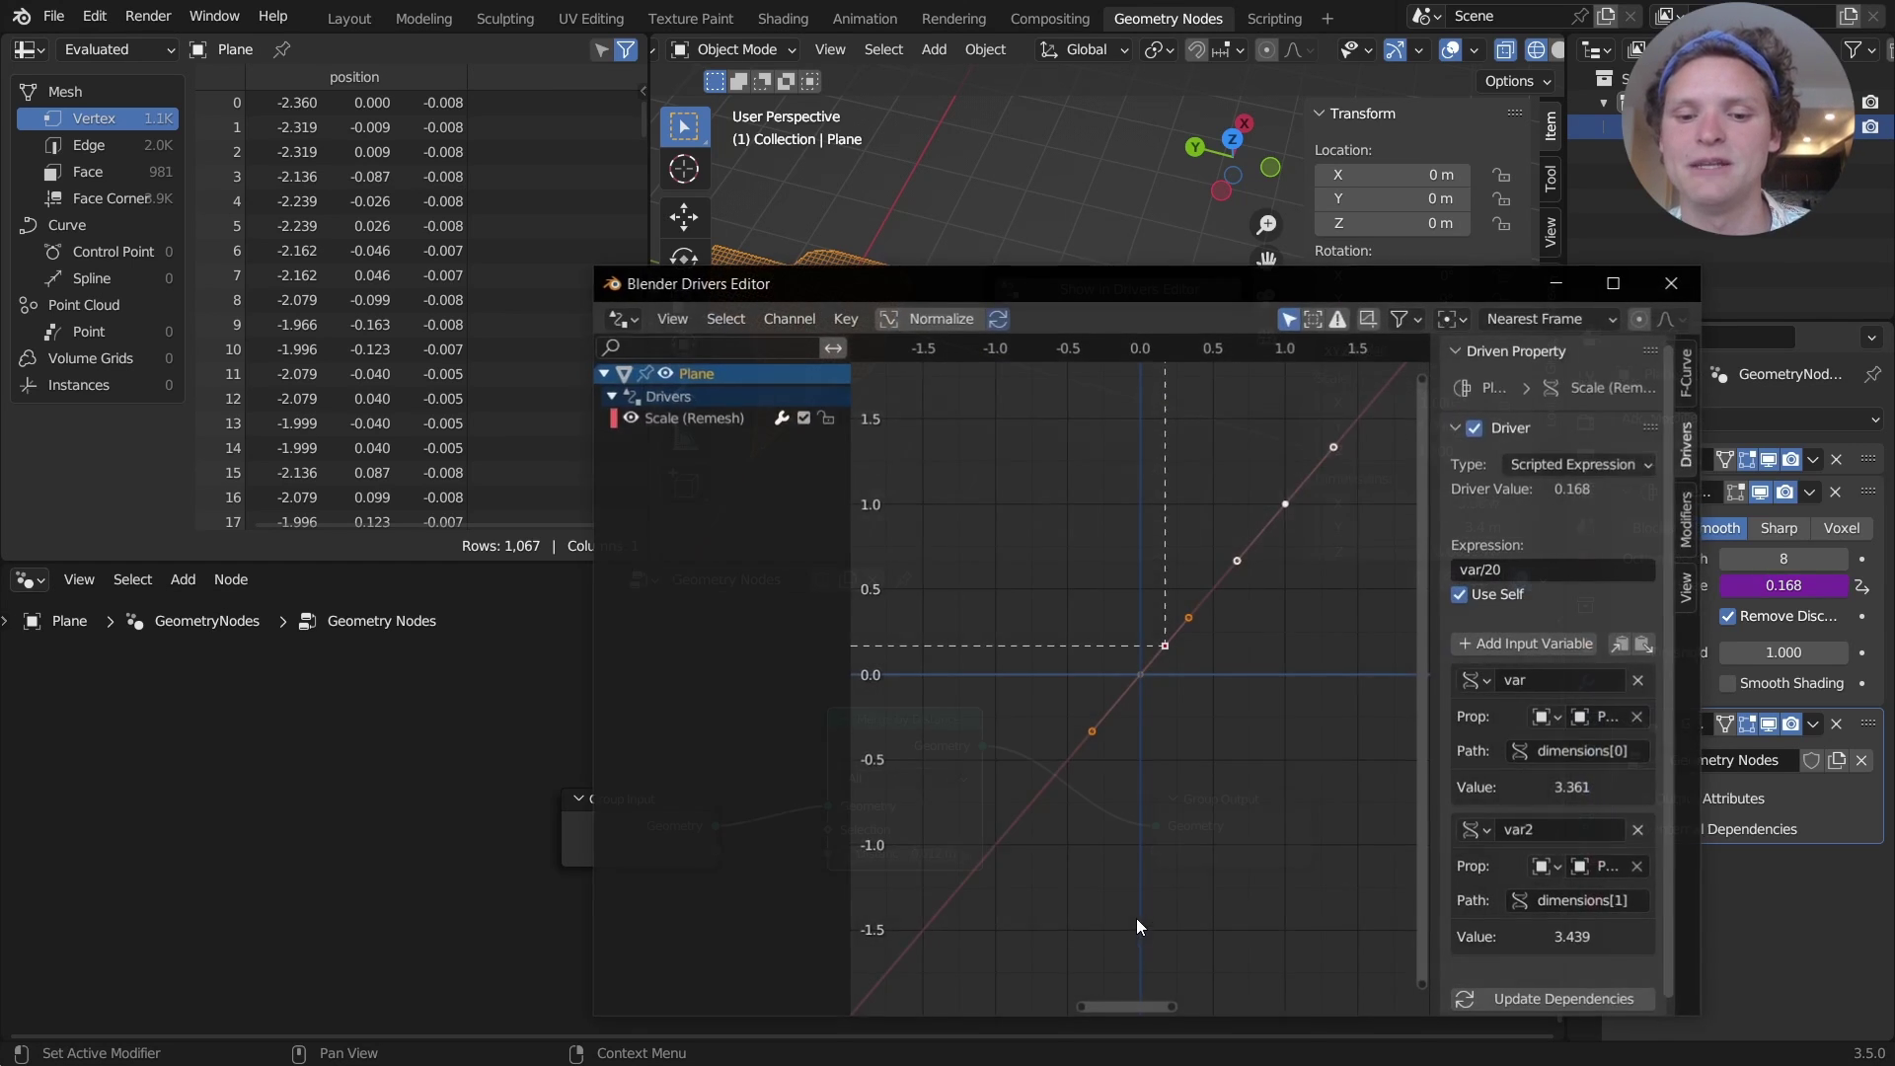
{"action": "left_click", "coordinate": [1669, 283]}
Set the Remesh Scale driver's expression to max(var/20,var2/20) and update its dependencies
{"action": "right_click", "coordinate": [1732, 584]}
{"action": "left_click", "coordinate": [1706, 580]}
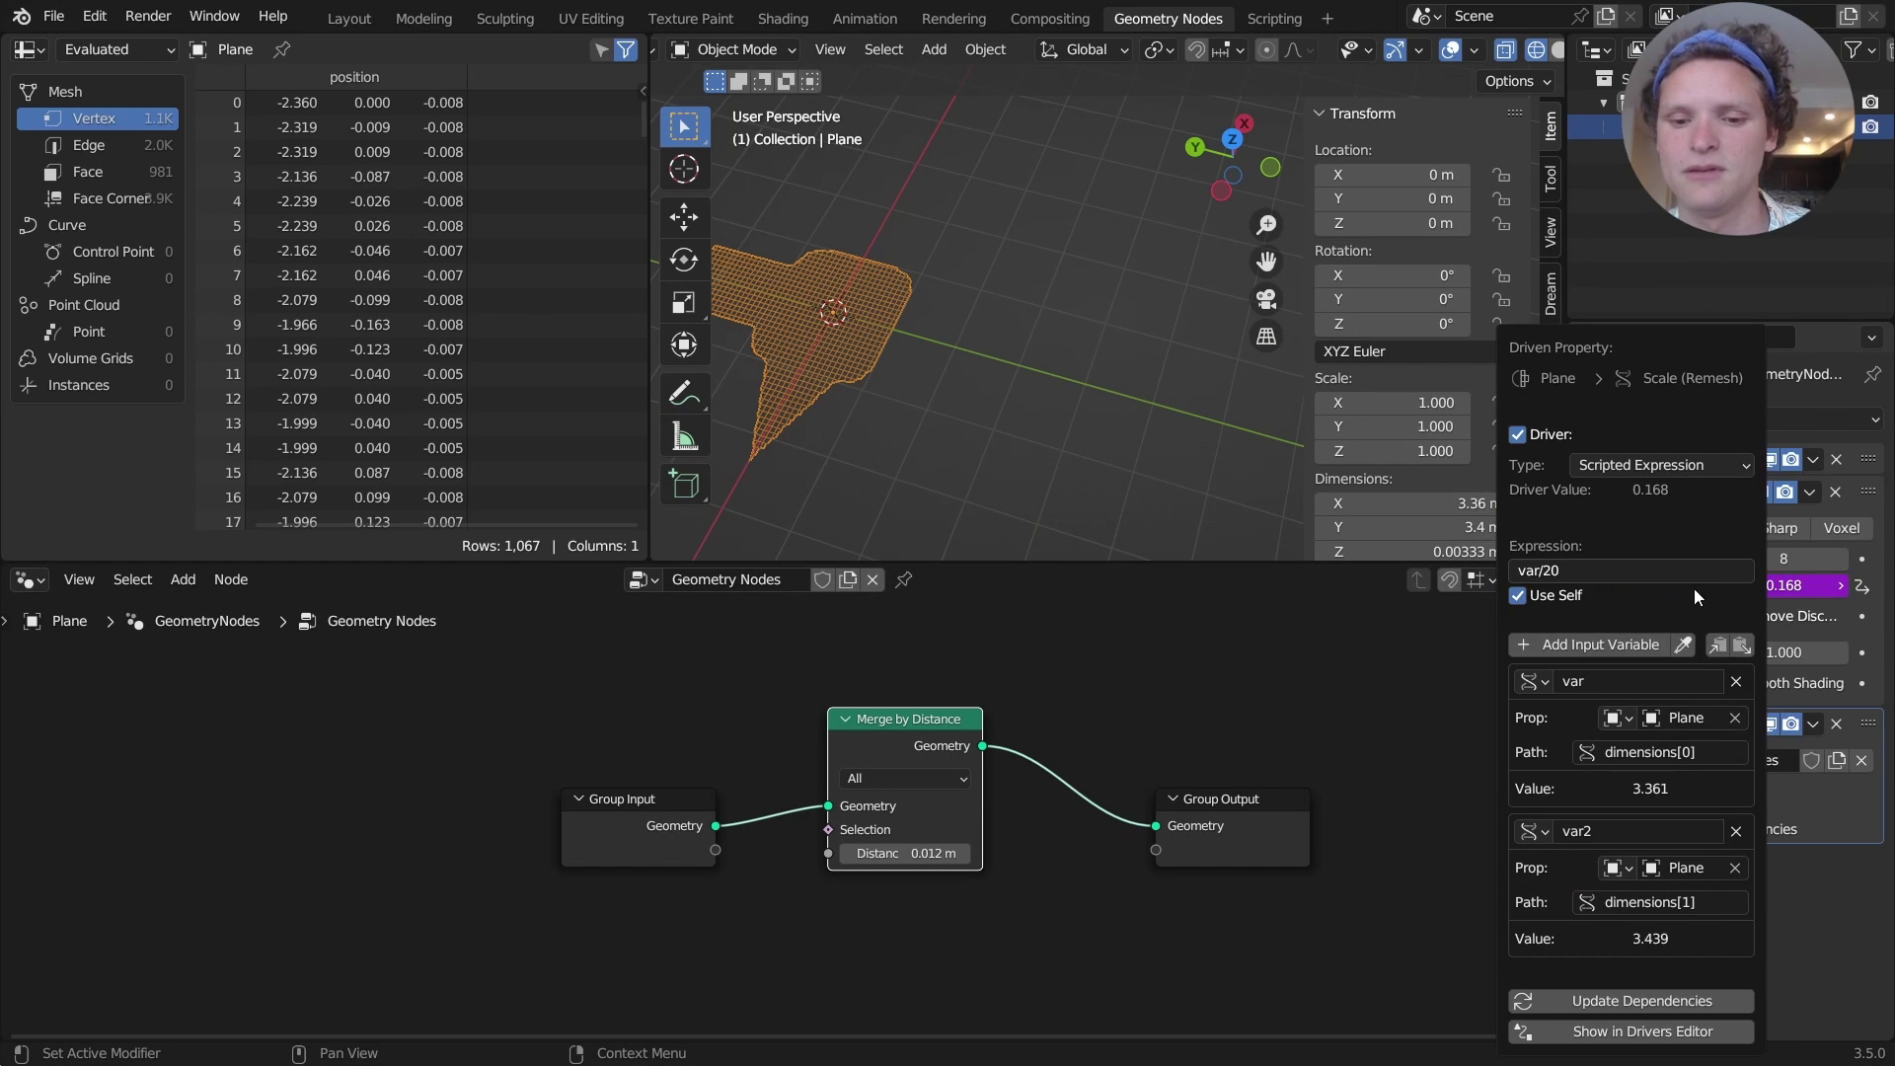
{"action": "left_click", "coordinate": [1611, 570]}
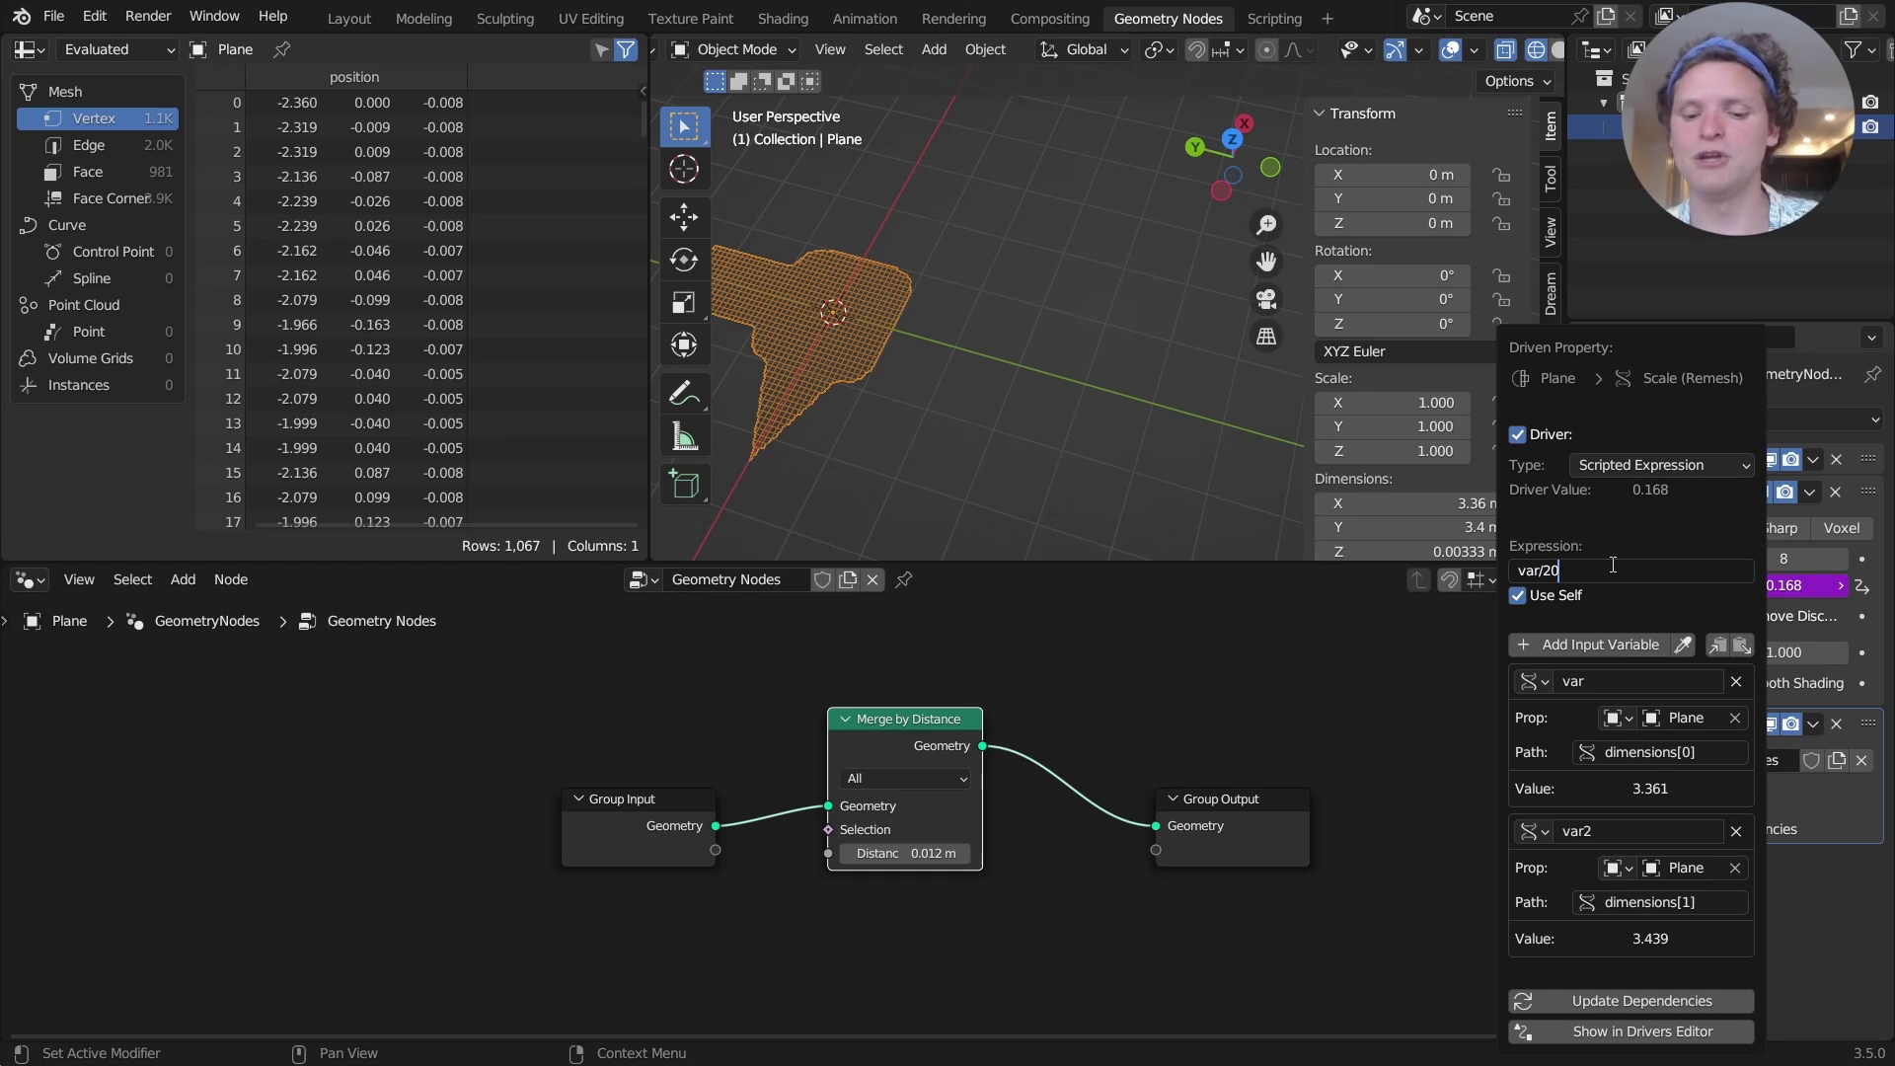
{"action": "type", "text": ",var2"}
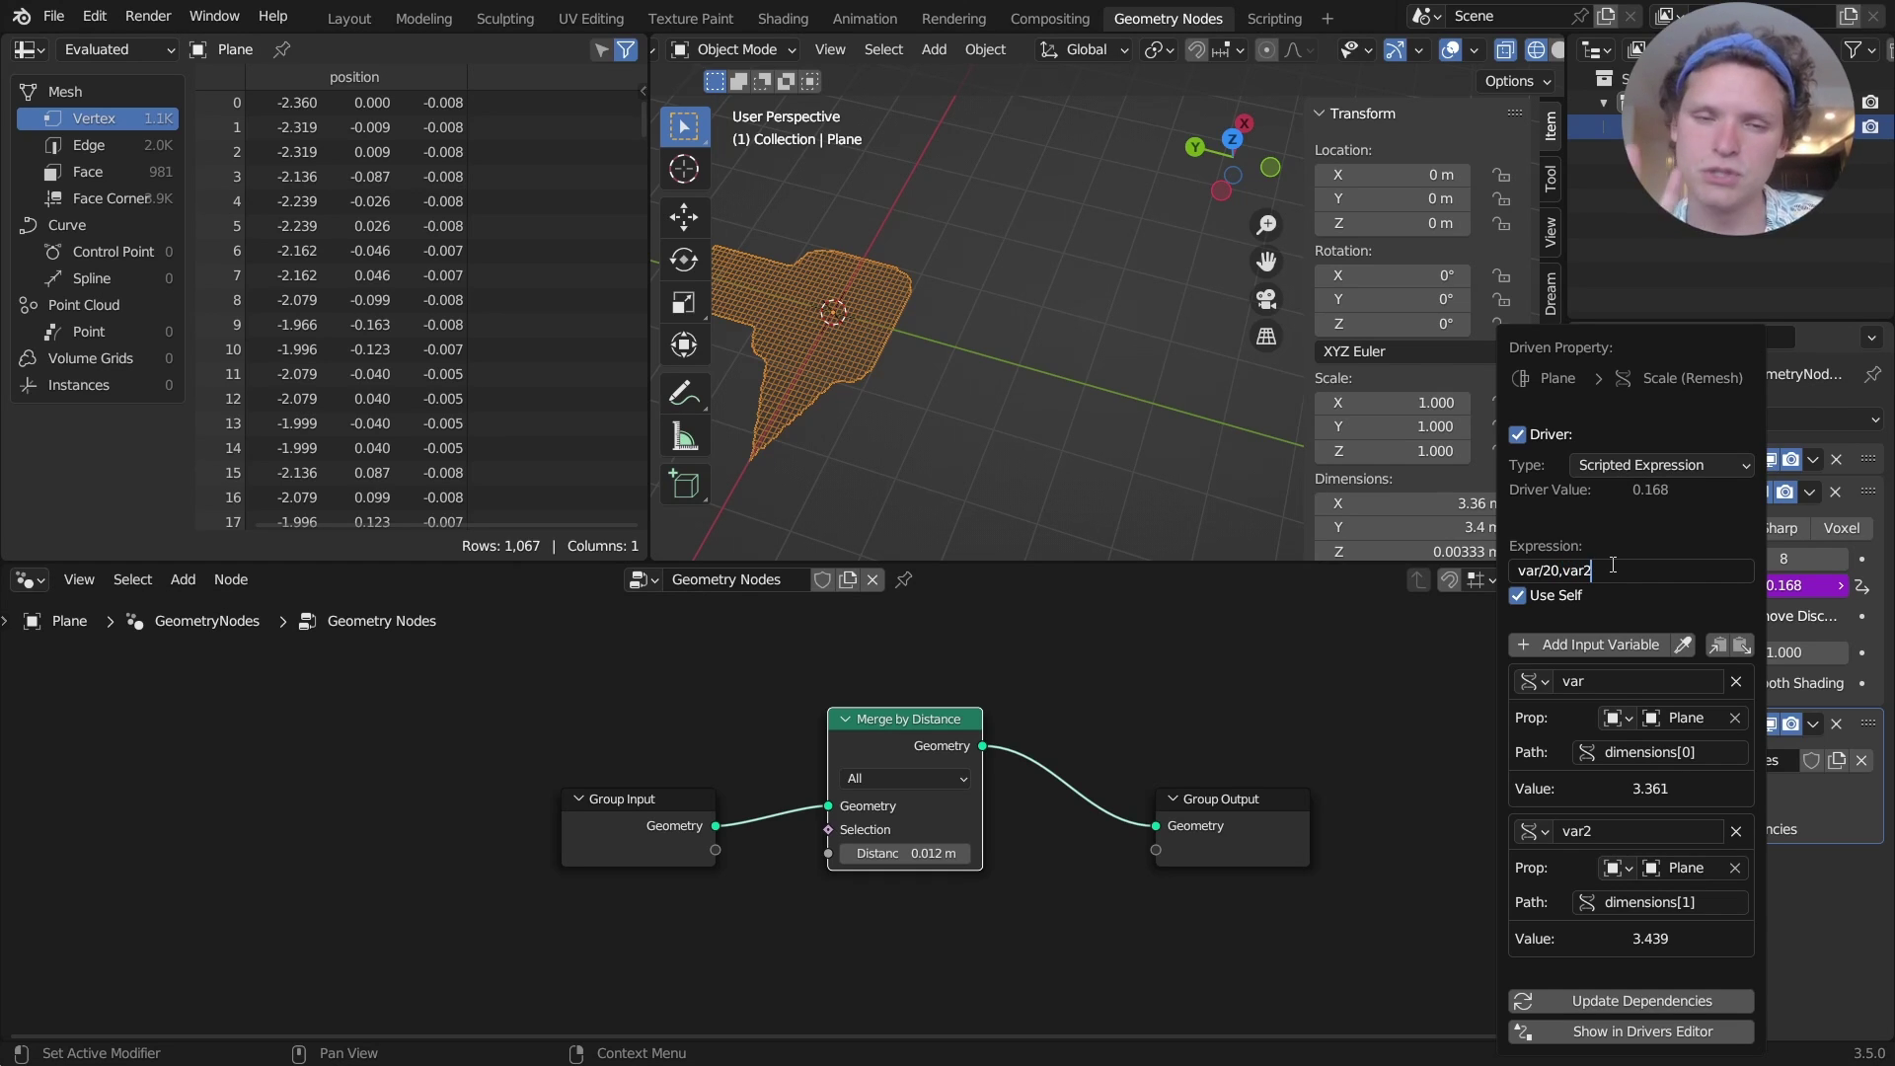
{"action": "type", "text": "/20"}
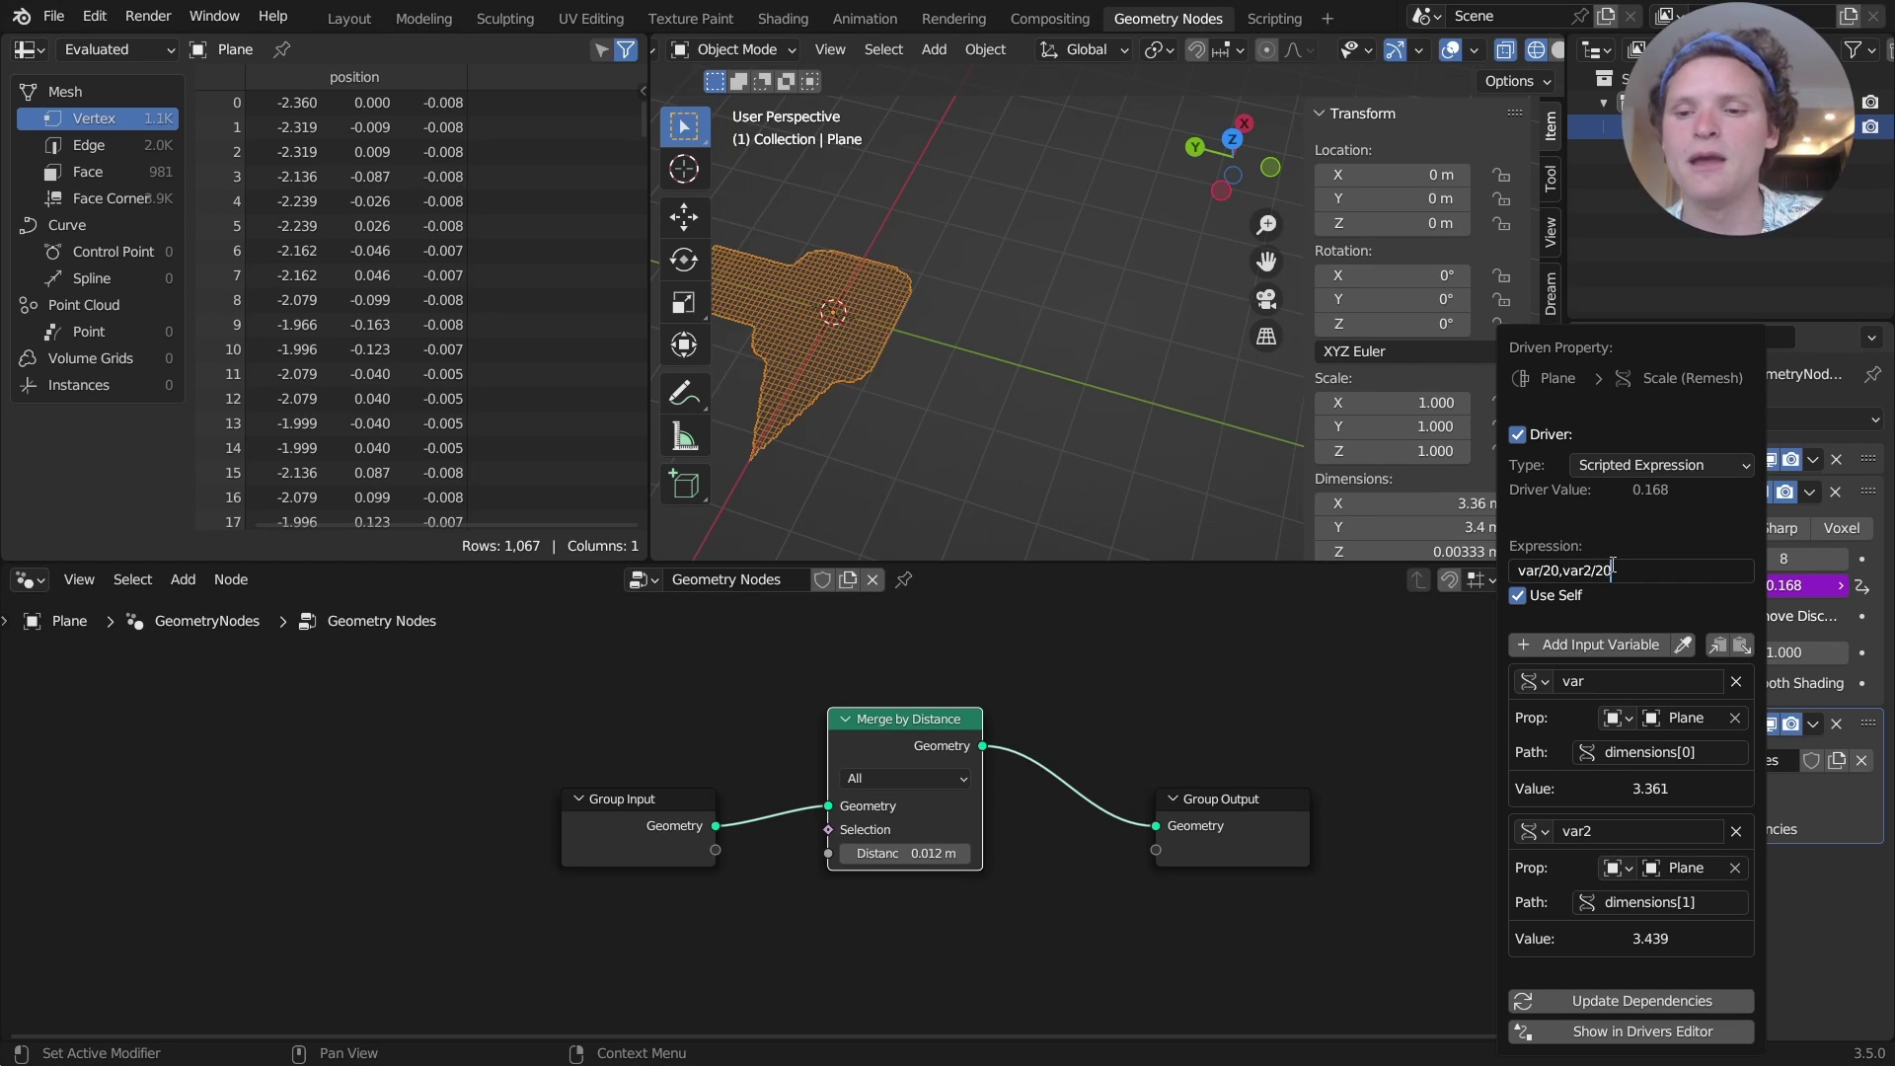
{"action": "type", "text": "("}
{"action": "key", "text": "End"}
{"action": "type", "text": ")"}
{"action": "key", "text": "Home"}
{"action": "type", "text": "max"}
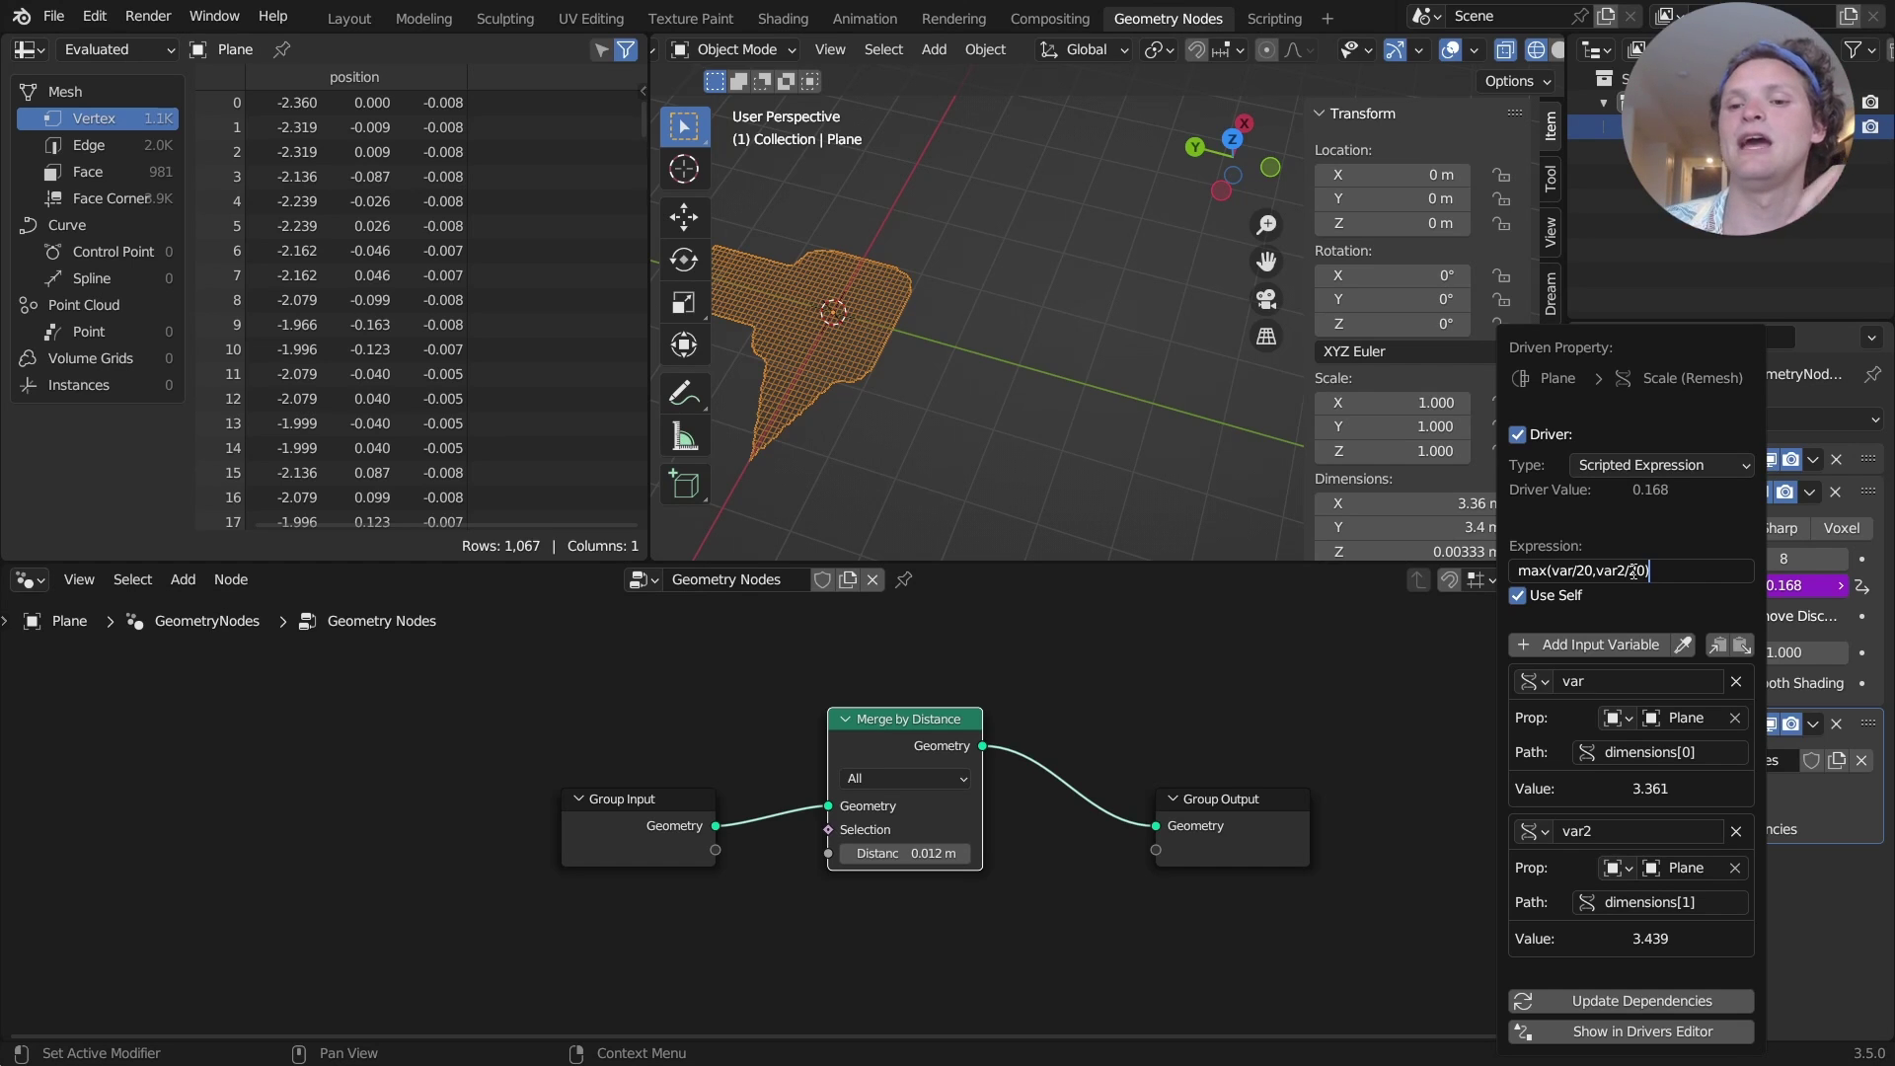
{"action": "left_click", "coordinate": [1620, 1001]}
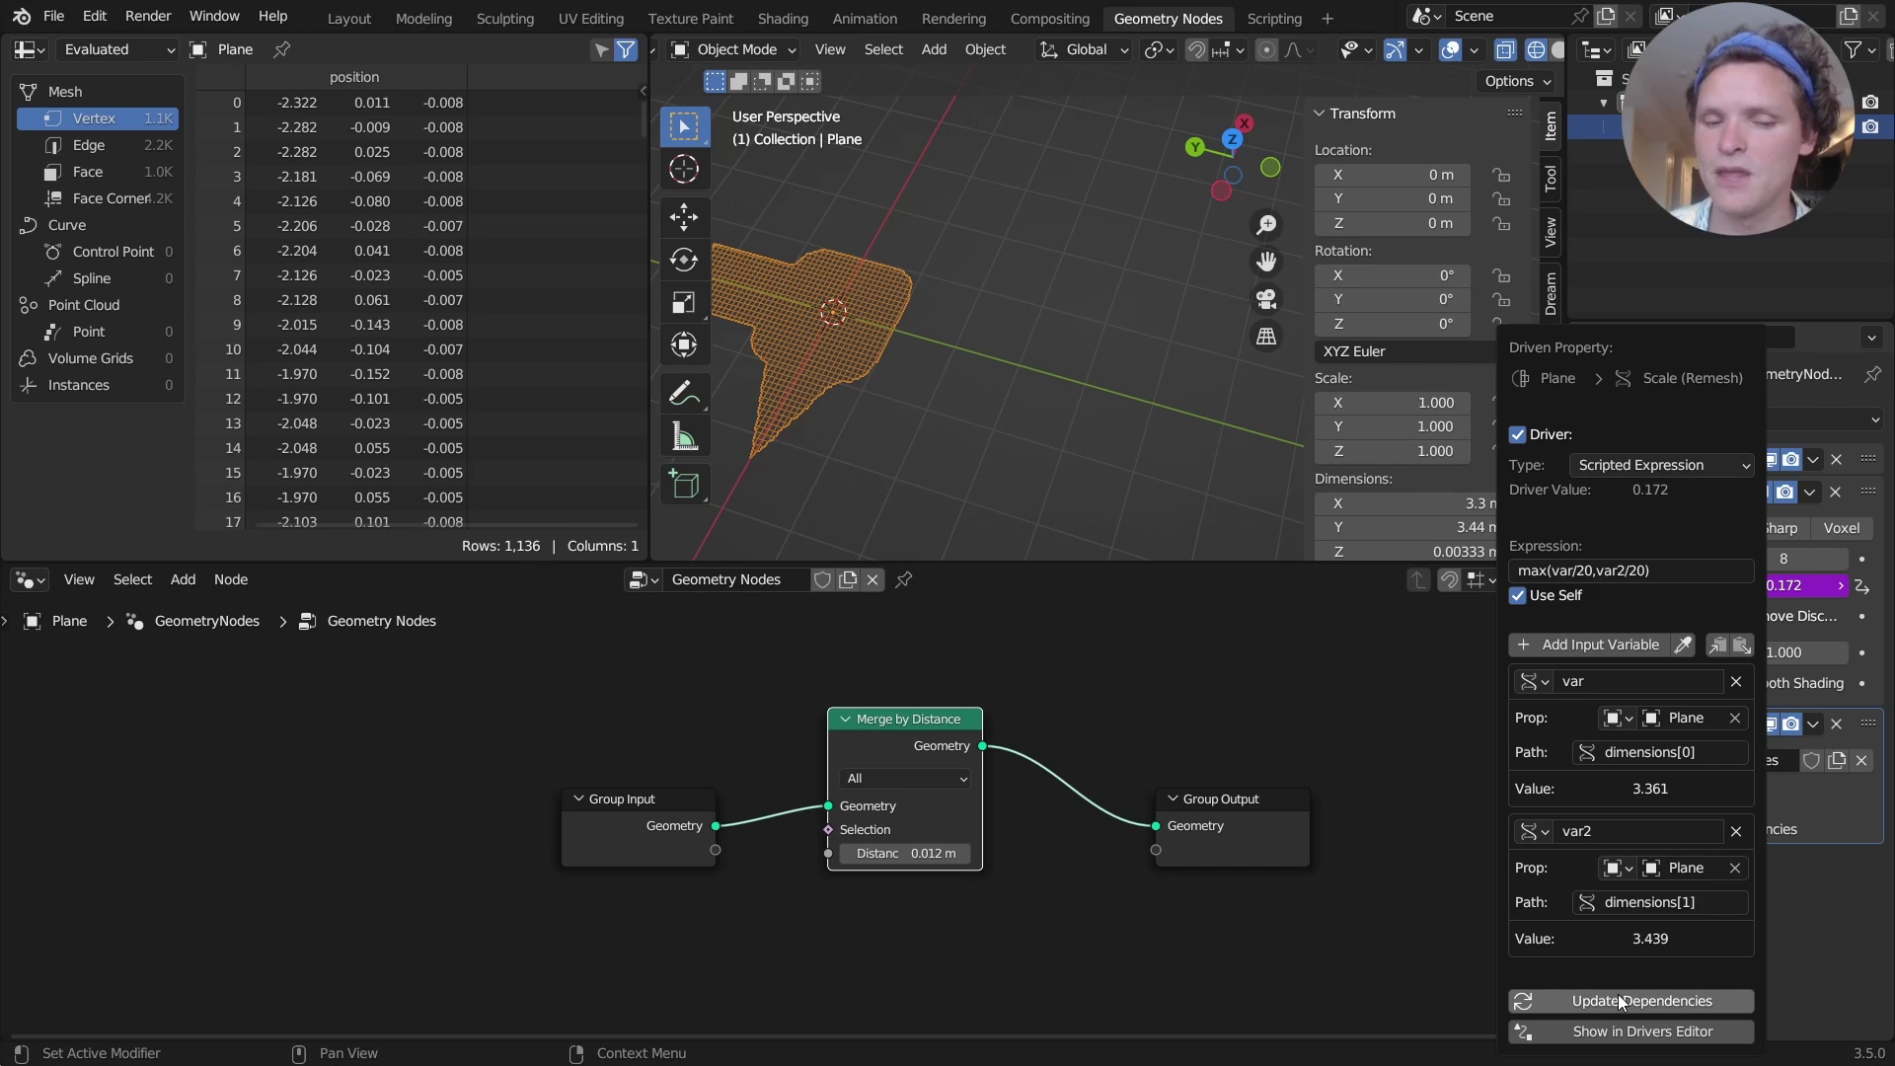
Try extruding the plane's -Y edge along Y to about -9.9 m, check the remeshed grid, and undo it
{"action": "middle_click_drag", "start_coordinate": [857, 333], "coordinate": [918, 304], "text": "shift"}
{"action": "key", "text": "Tab"}
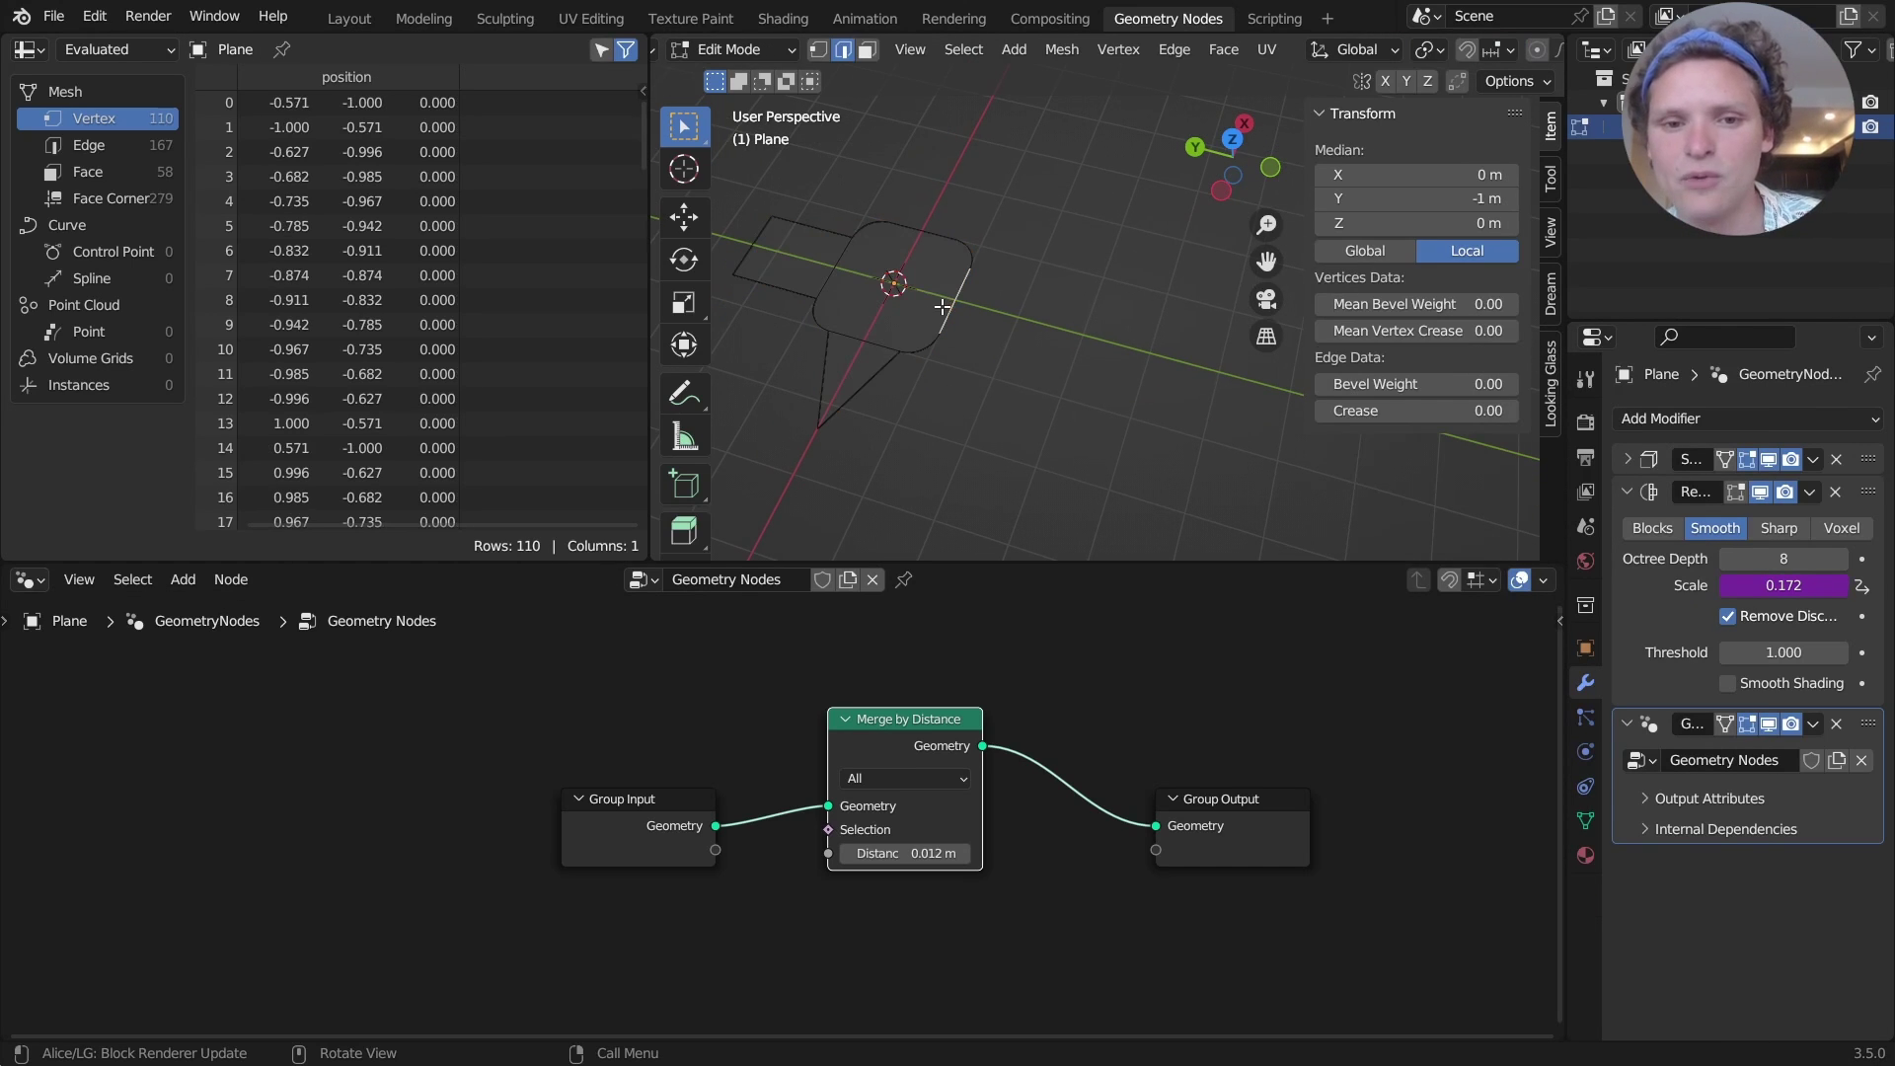
{"action": "key", "text": "g"}
{"action": "key", "text": "y"}
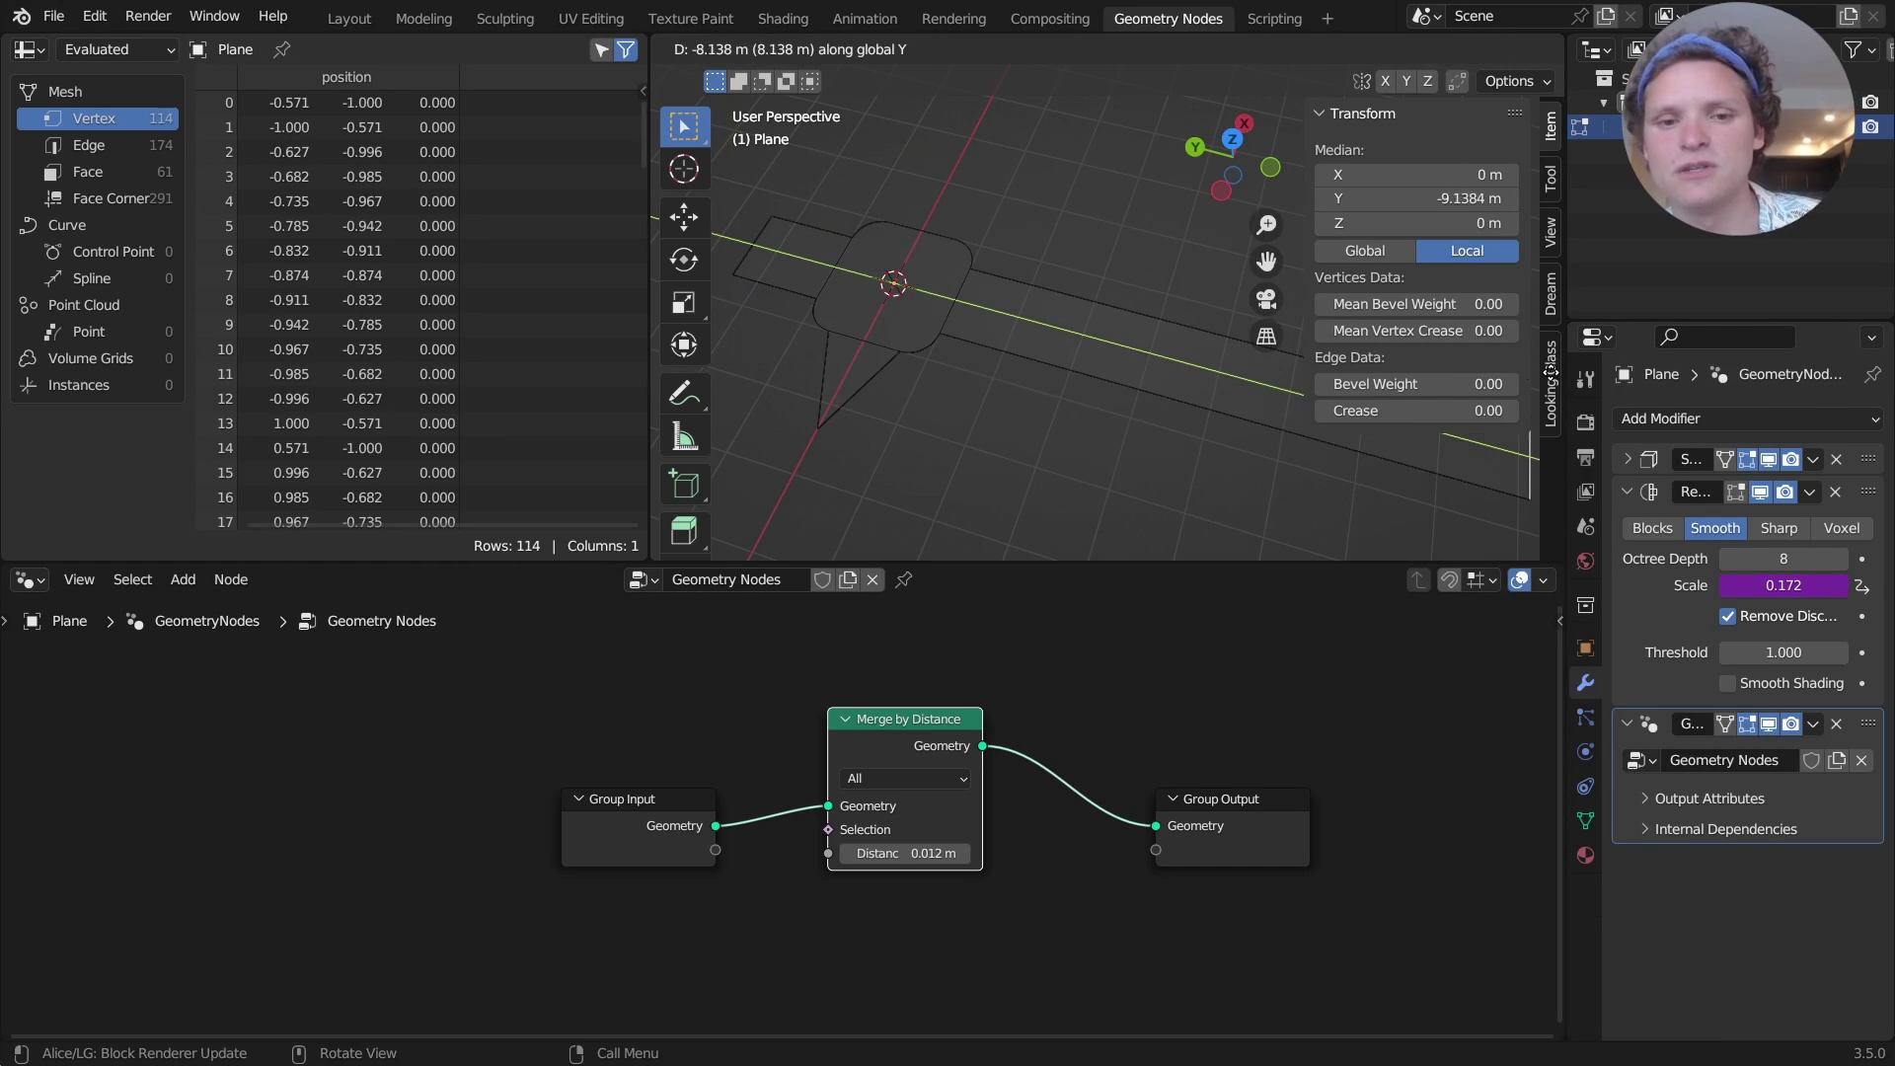
{"action": "key", "text": "Return"}
{"action": "key", "text": "Tab"}
{"action": "key", "text": "Tab"}
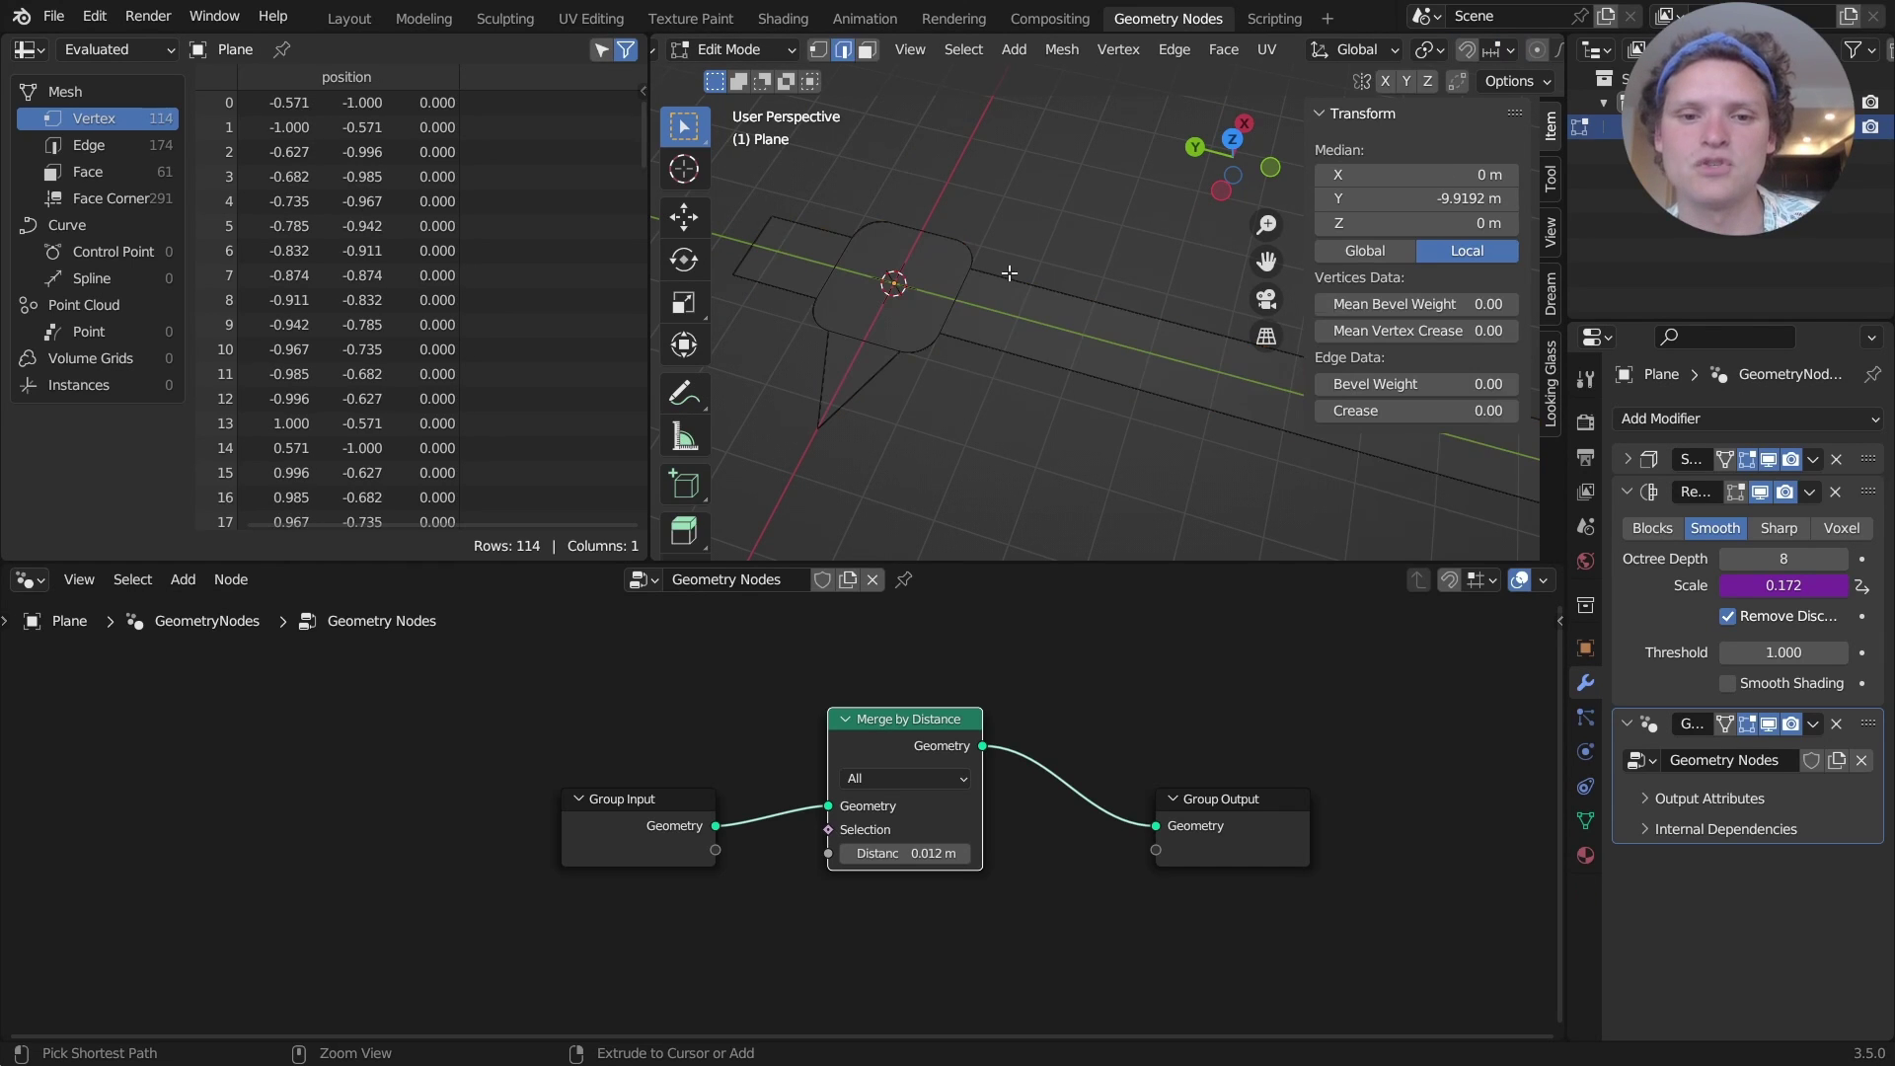
Try extruding the plane's +X edge along X to about 5.8 m, check the remeshed grid, and undo it
{"action": "left_click", "coordinate": [909, 235]}
{"action": "key", "text": "g"}
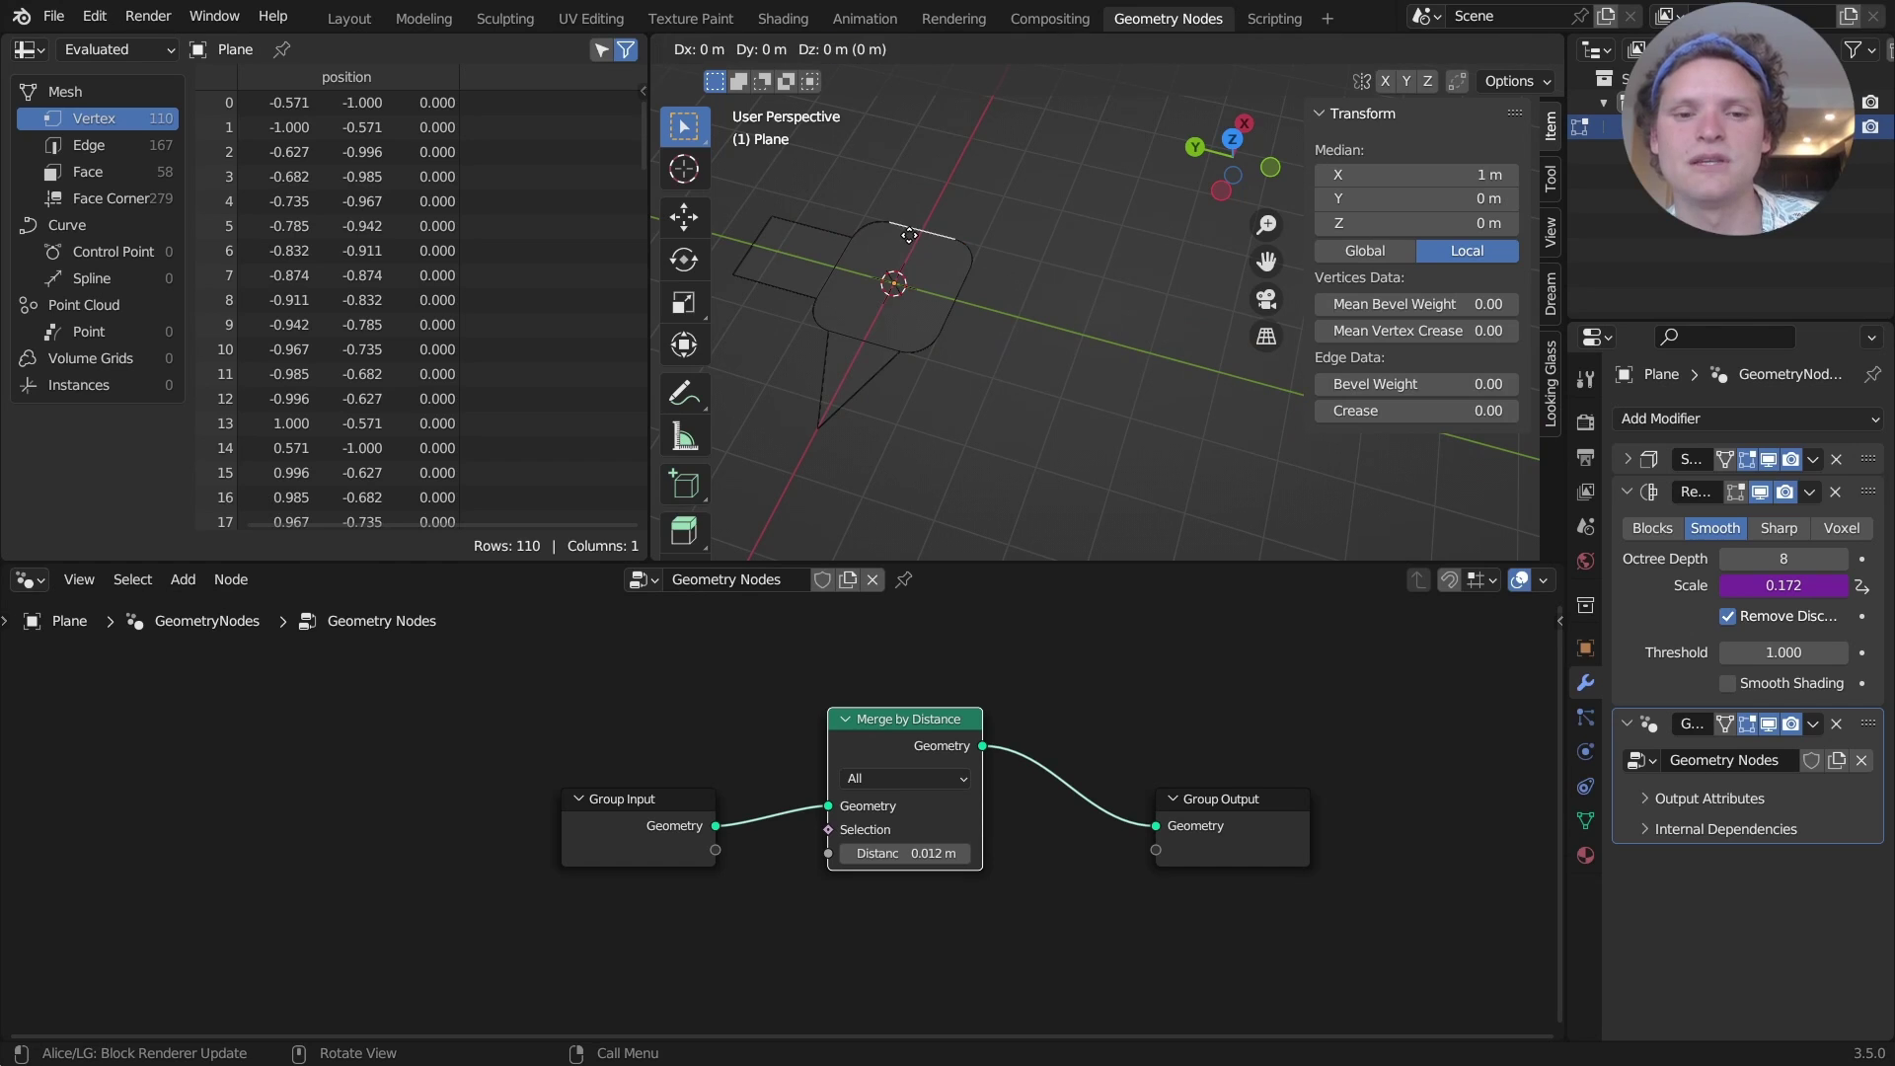
{"action": "key", "text": "y"}
{"action": "key", "text": "Return"}
{"action": "key", "text": "Tab"}
{"action": "key", "text": "ctrl+z"}
{"action": "key", "text": "ctrl+z"}
{"action": "key", "text": "ctrl+z"}
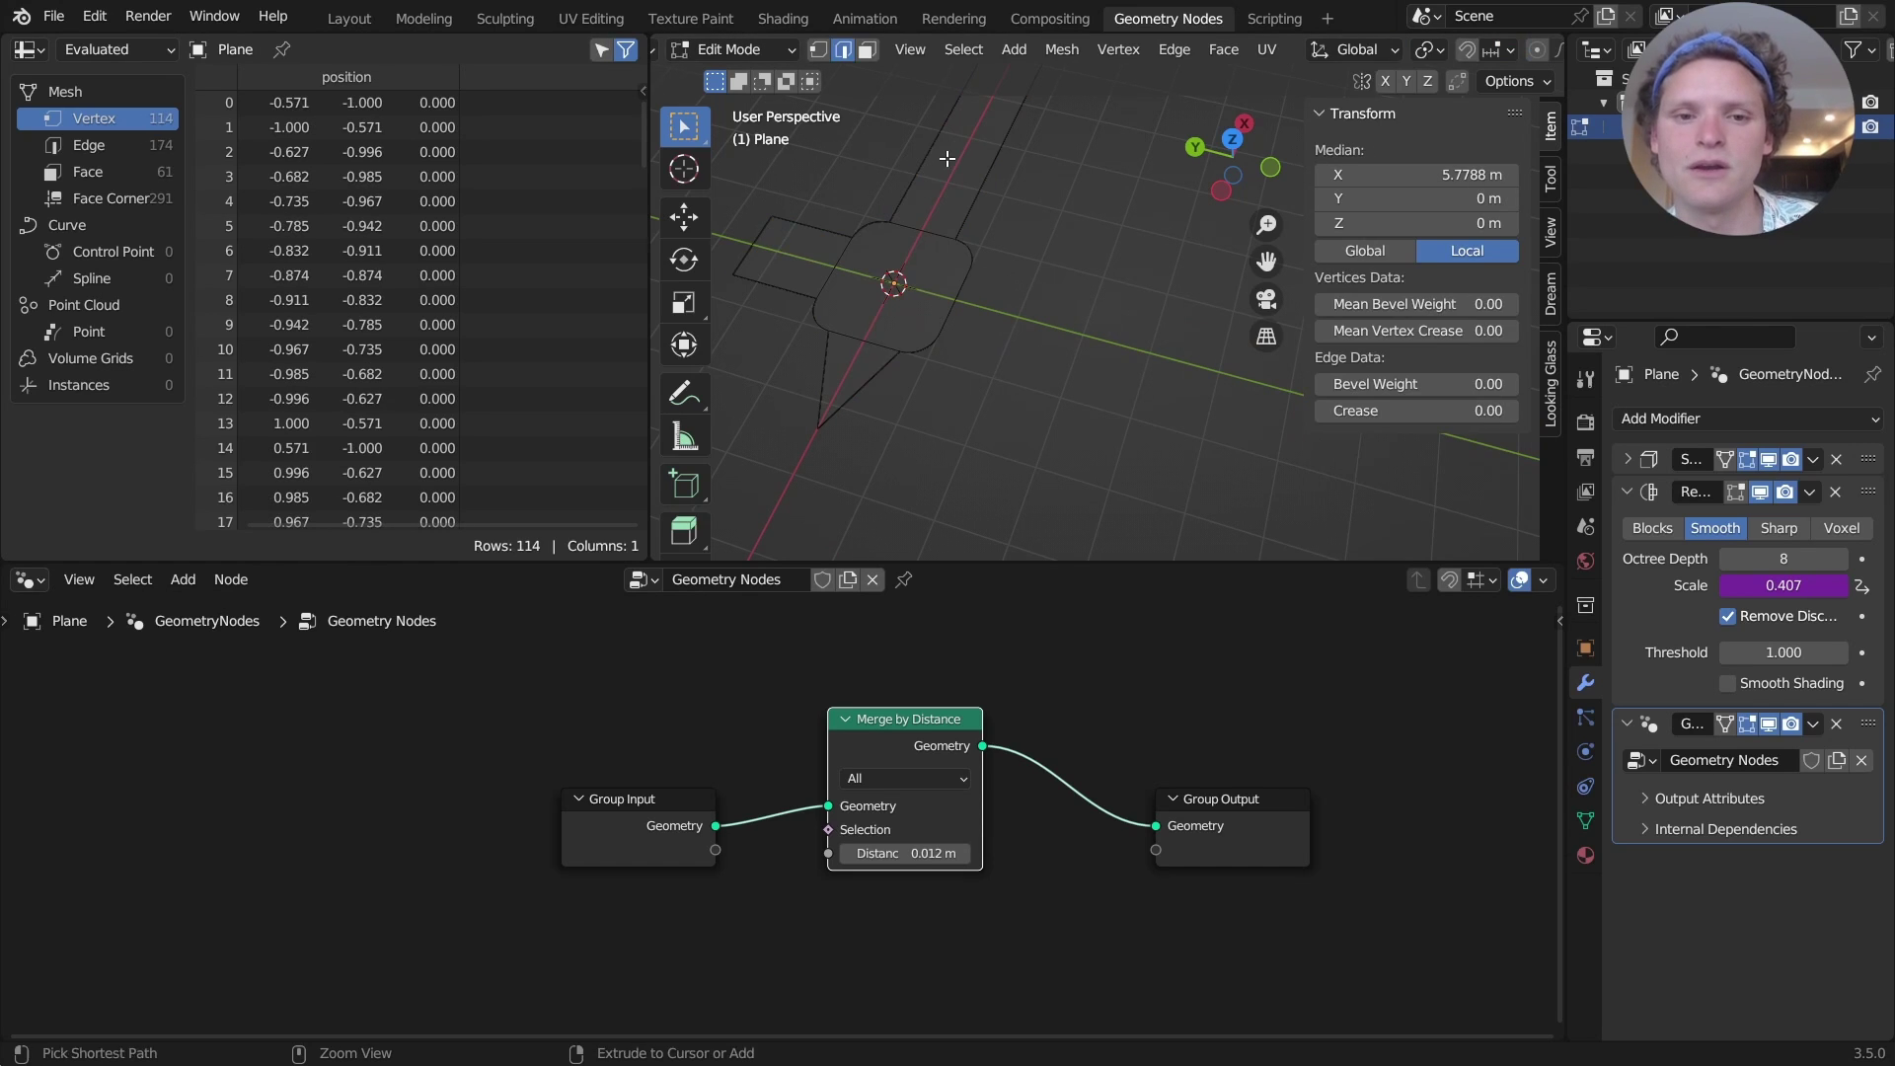
Try scaling up the plane's entire mesh in Edit Mode, check the remeshed grid, and undo the scaling
{"action": "key", "text": "a"}
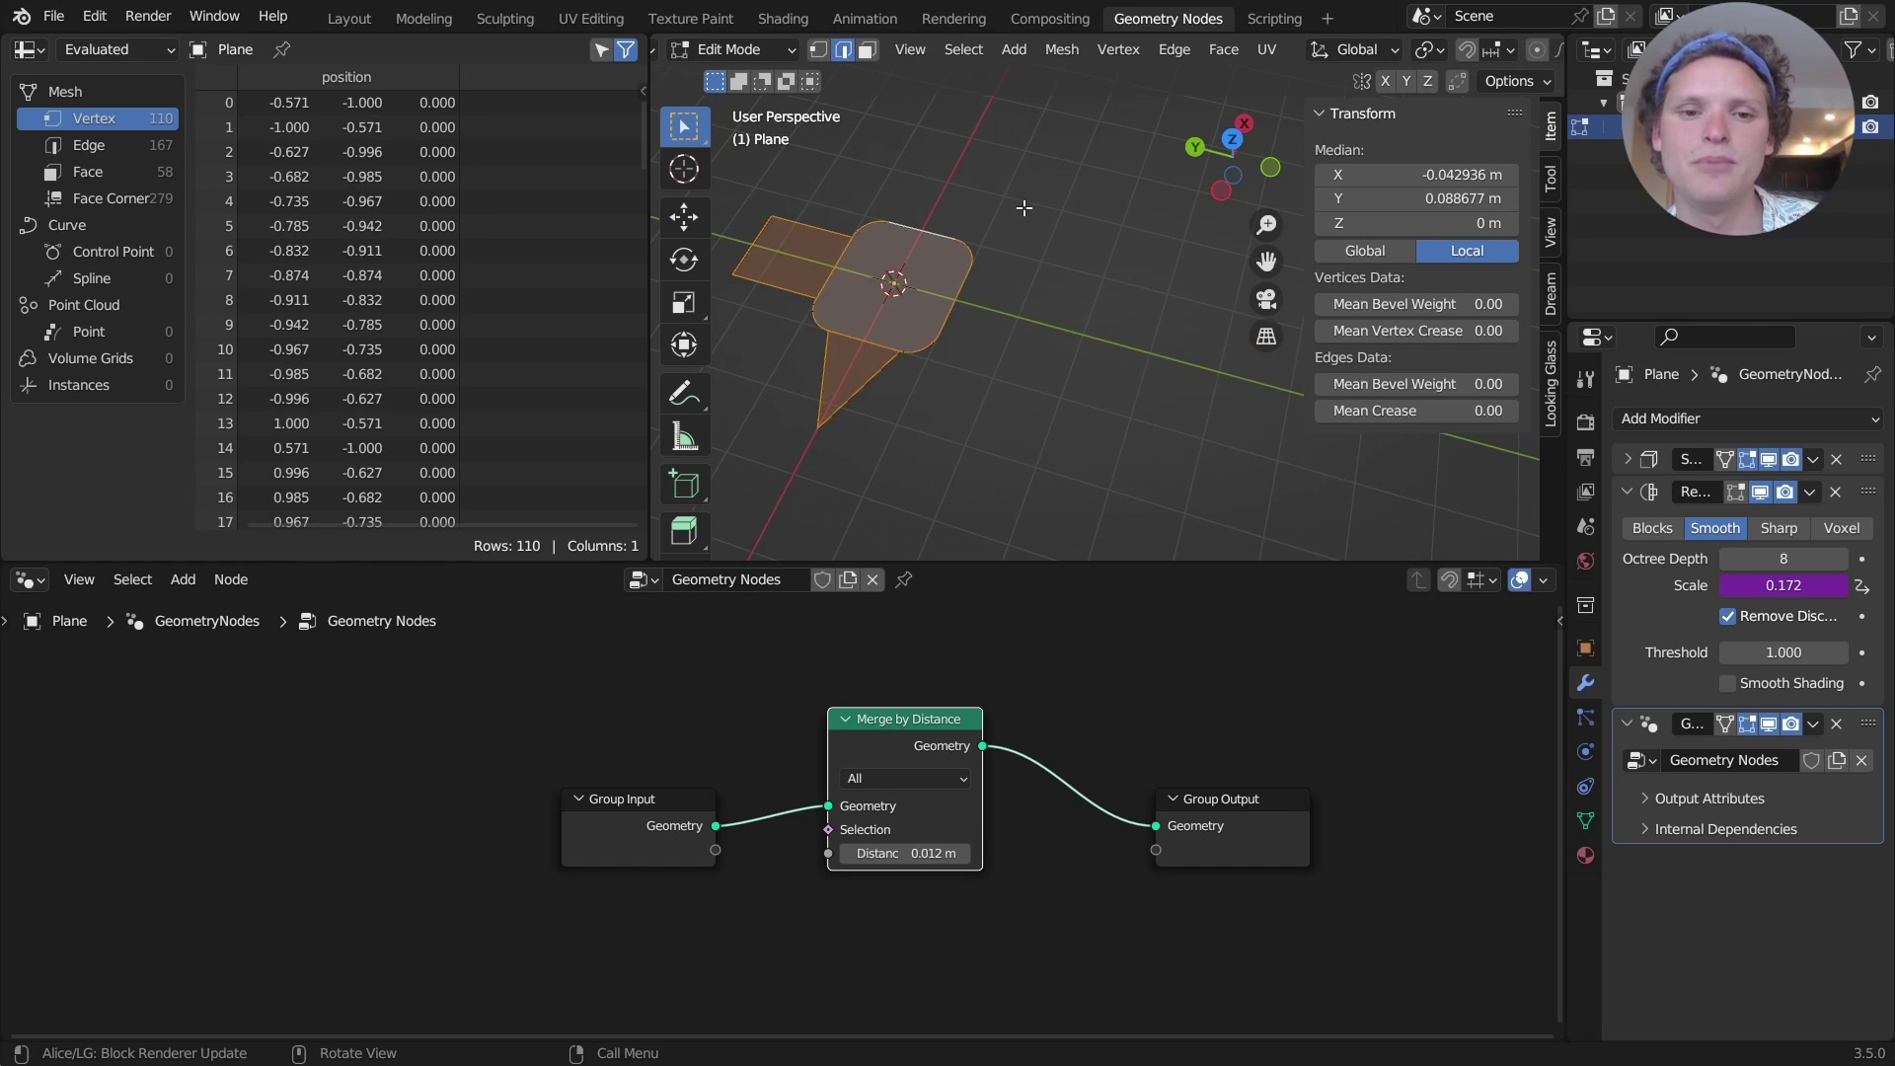
{"action": "key", "text": "Tab"}
{"action": "key", "text": "Tab"}
{"action": "key", "text": "s"}
{"action": "left_click", "coordinate": [1174, 210]}
{"action": "key", "text": "Tab"}
{"action": "key", "text": "Tab"}
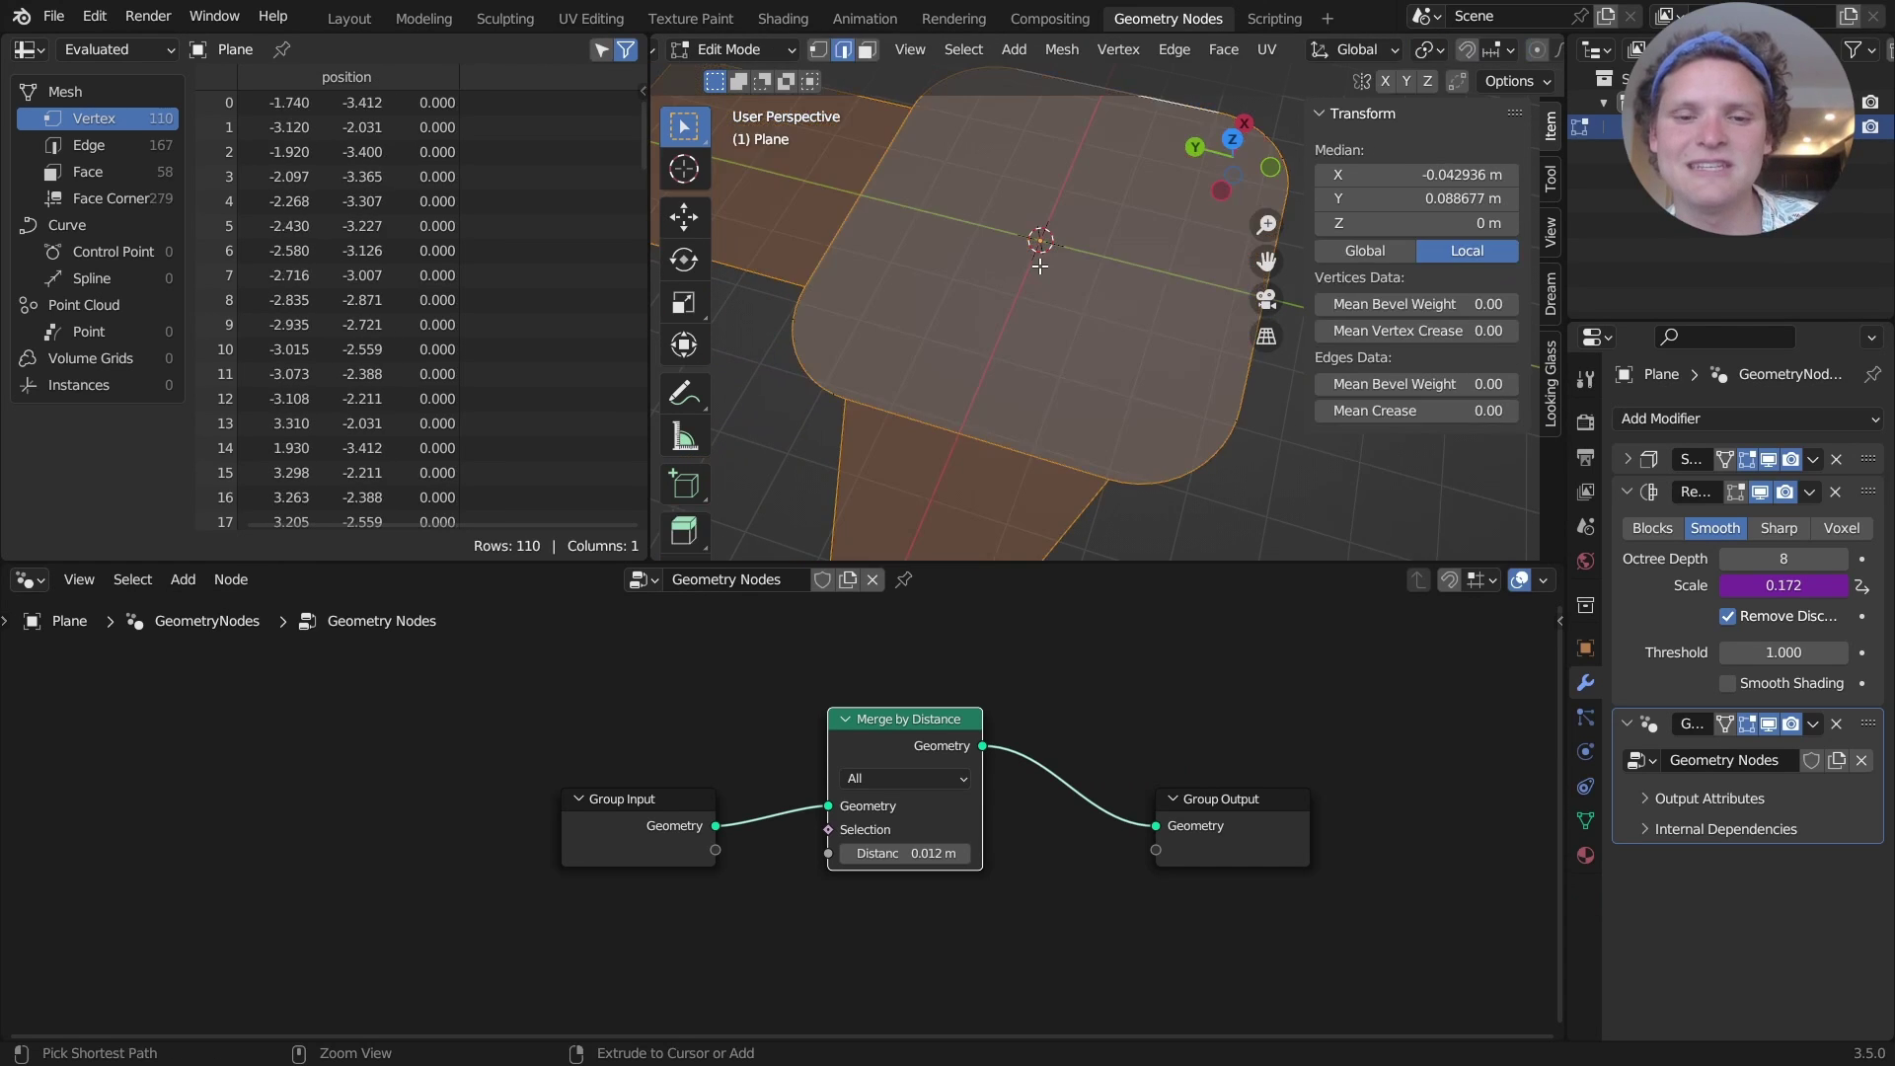
{"action": "key", "text": "ctrl+z"}
Try scaling the whole object to about 2.3 in Object Mode and cancel the scaling
{"action": "key", "text": "Tab"}
{"action": "key", "text": "s"}
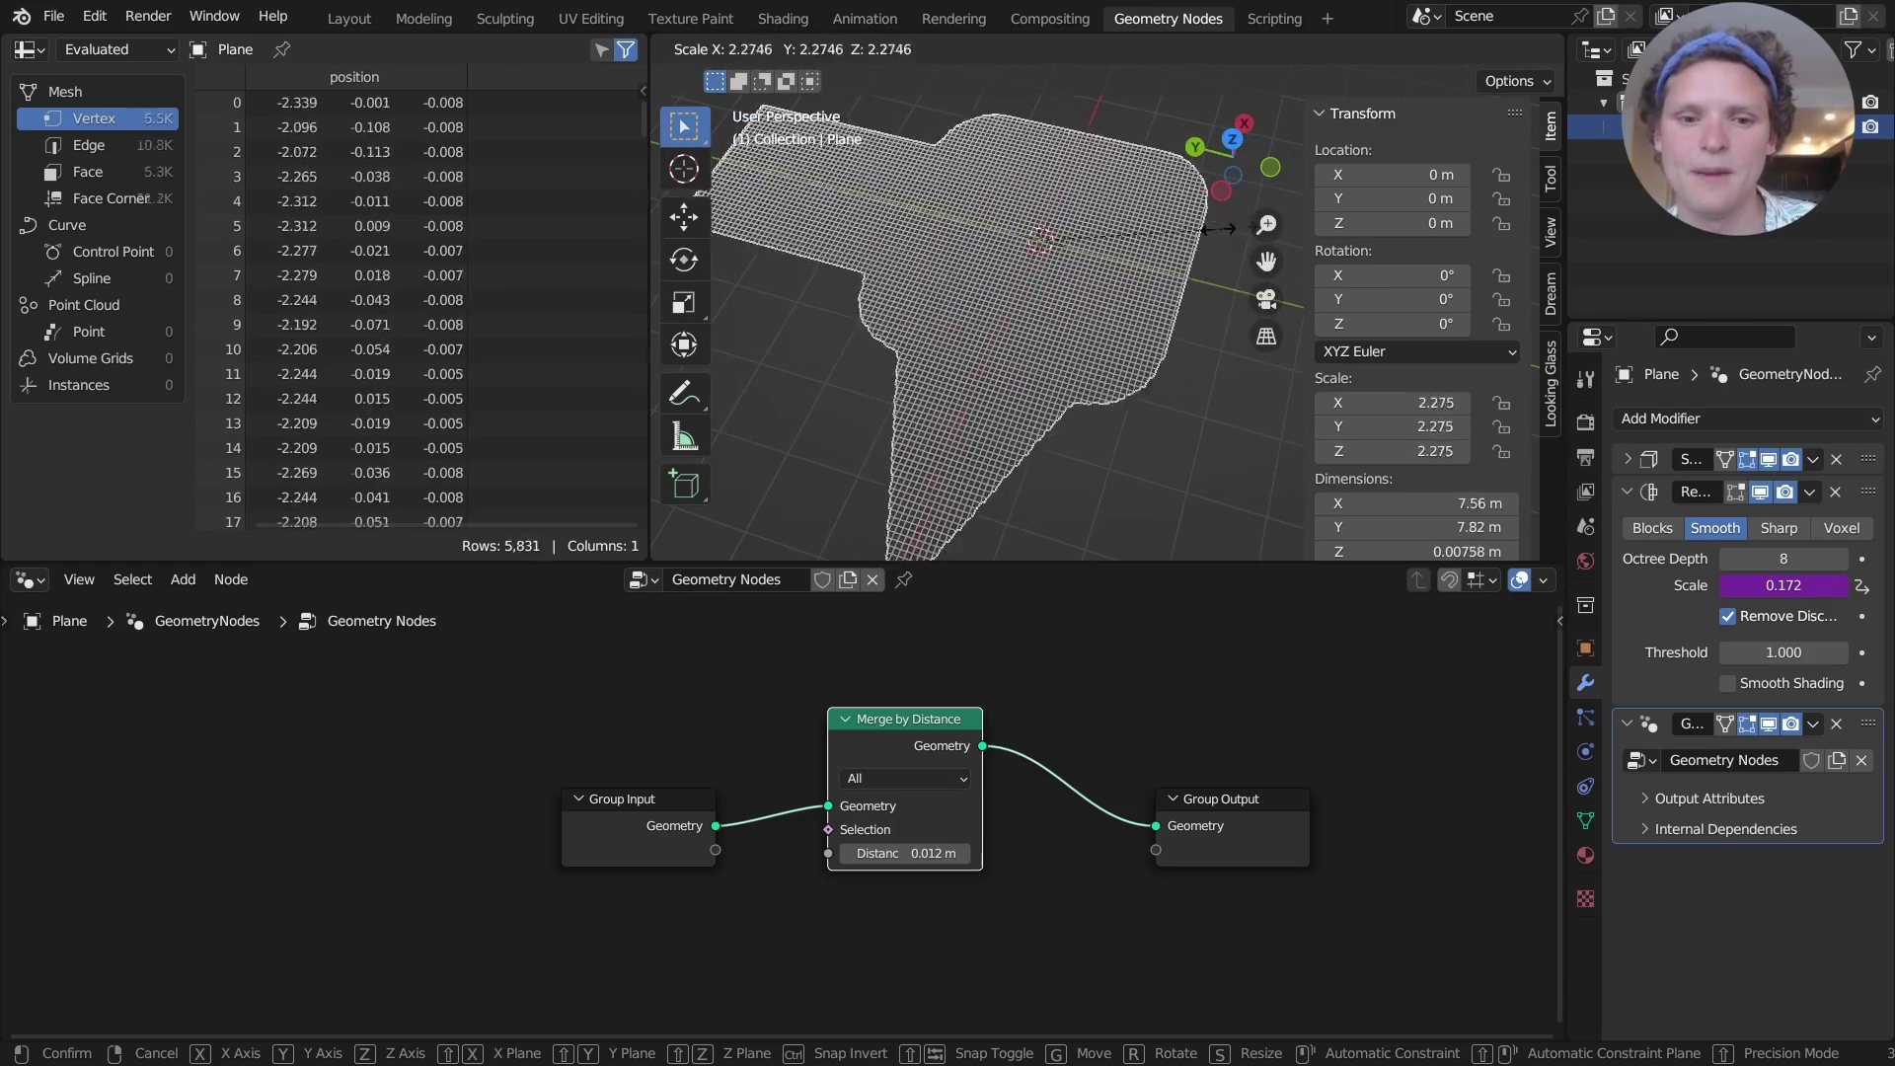
{"action": "key", "text": "Escape"}
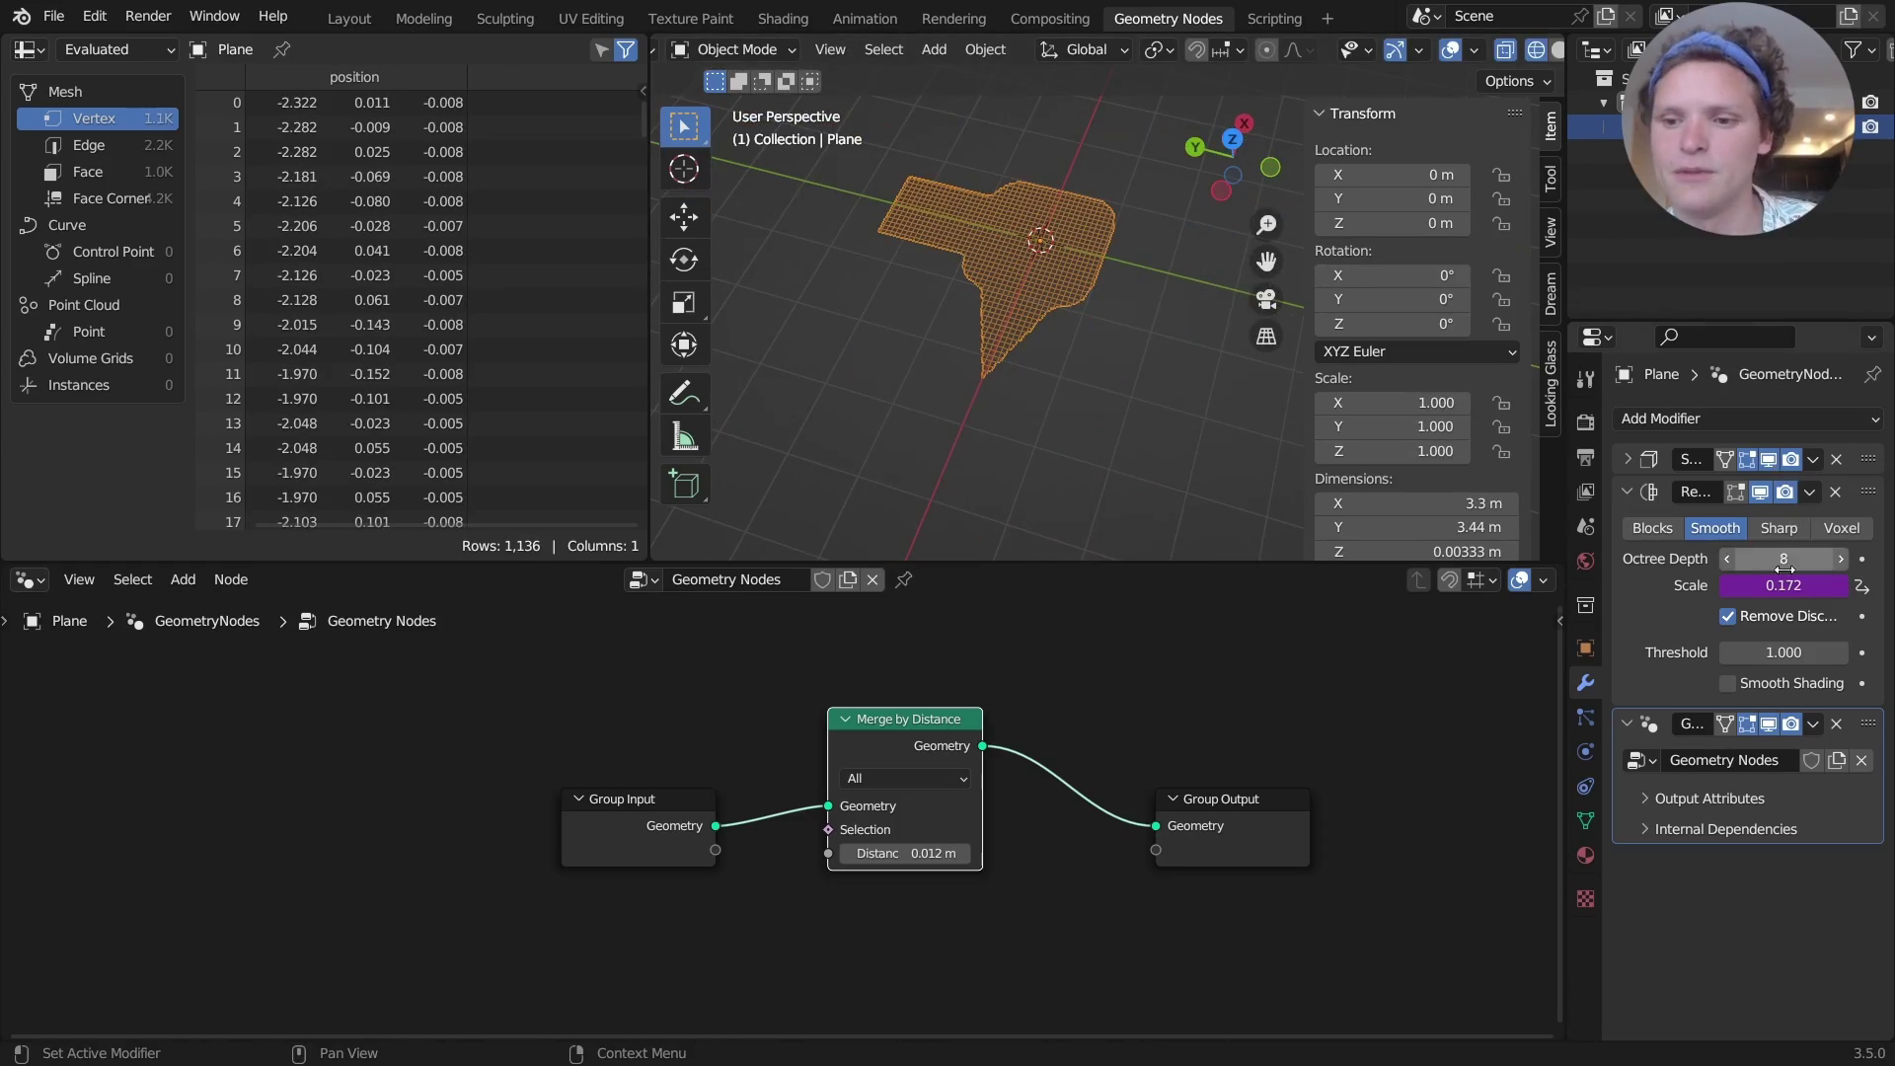
Delete the Remesh Scale driver, test scaling the object without it, restore it by undoing, and test the scaling again
{"action": "right_click", "coordinate": [1776, 582]}
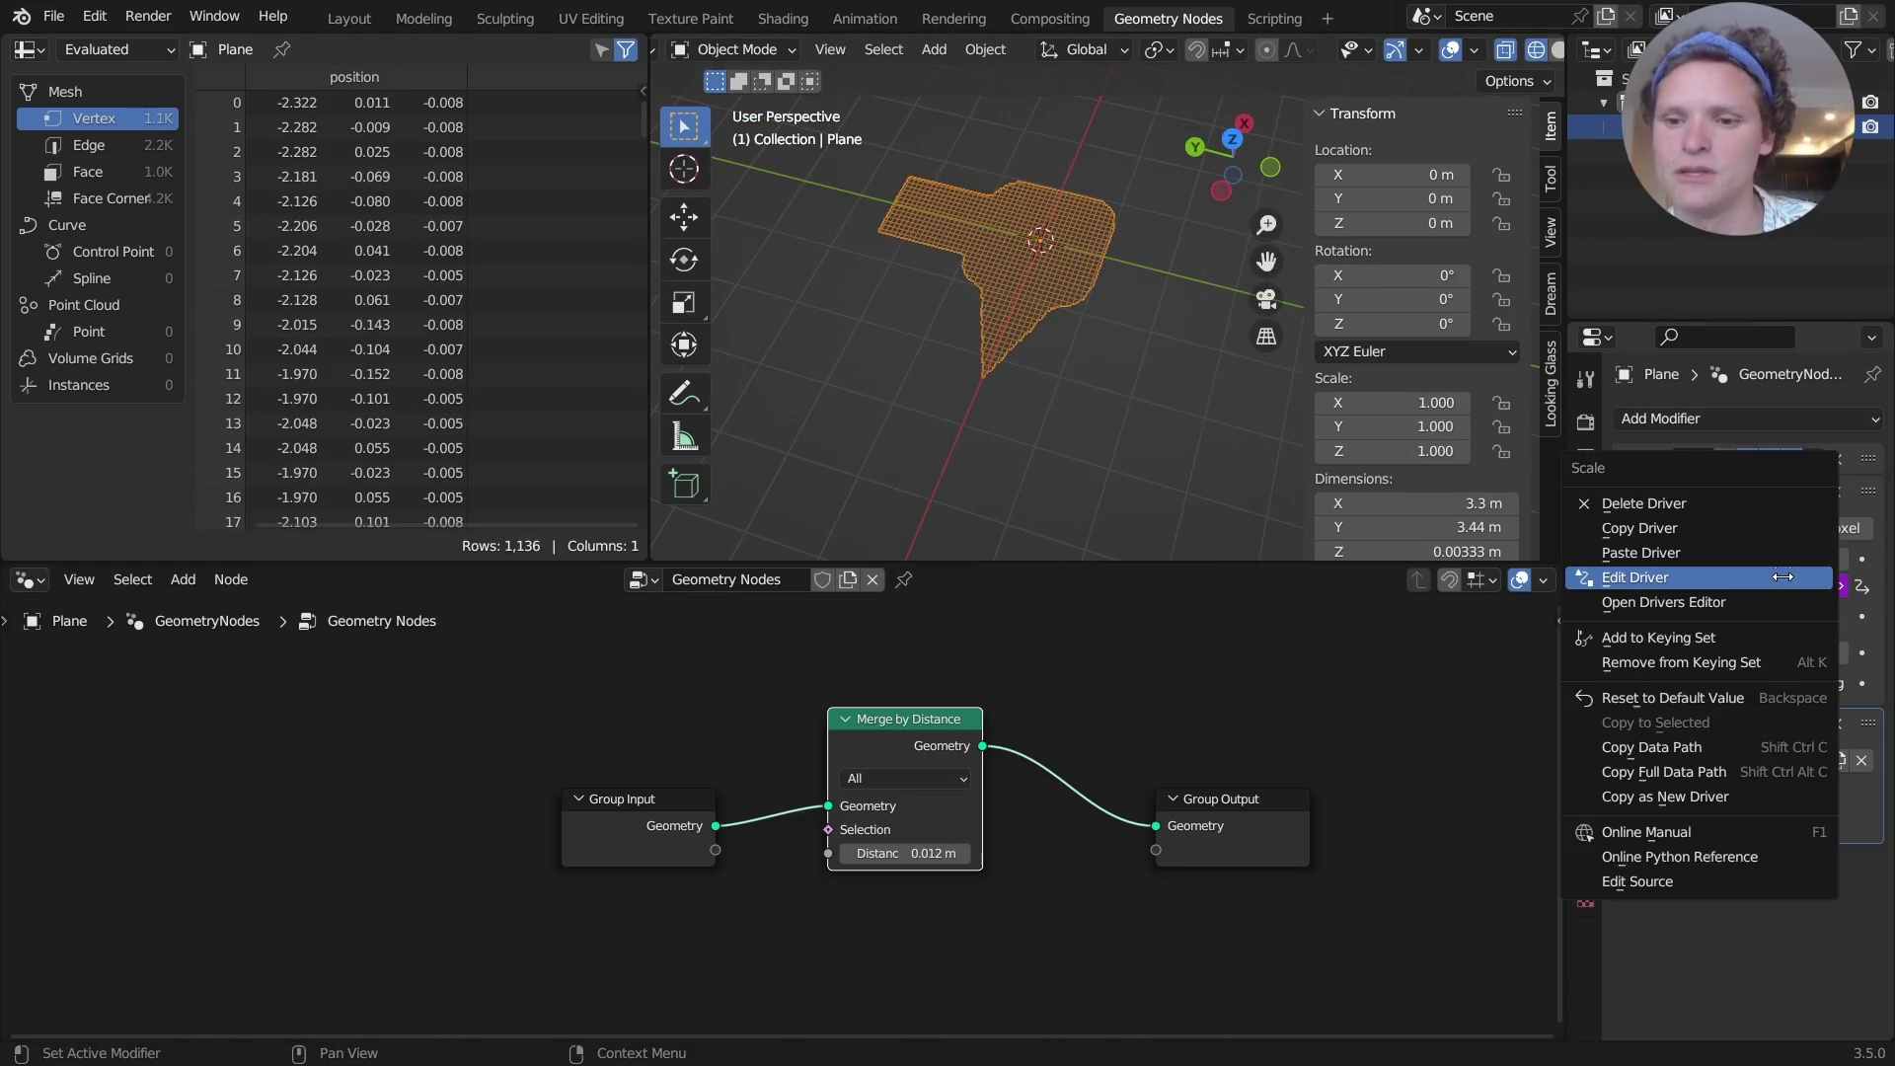
{"action": "left_click", "coordinate": [1689, 501]}
{"action": "key", "text": "s"}
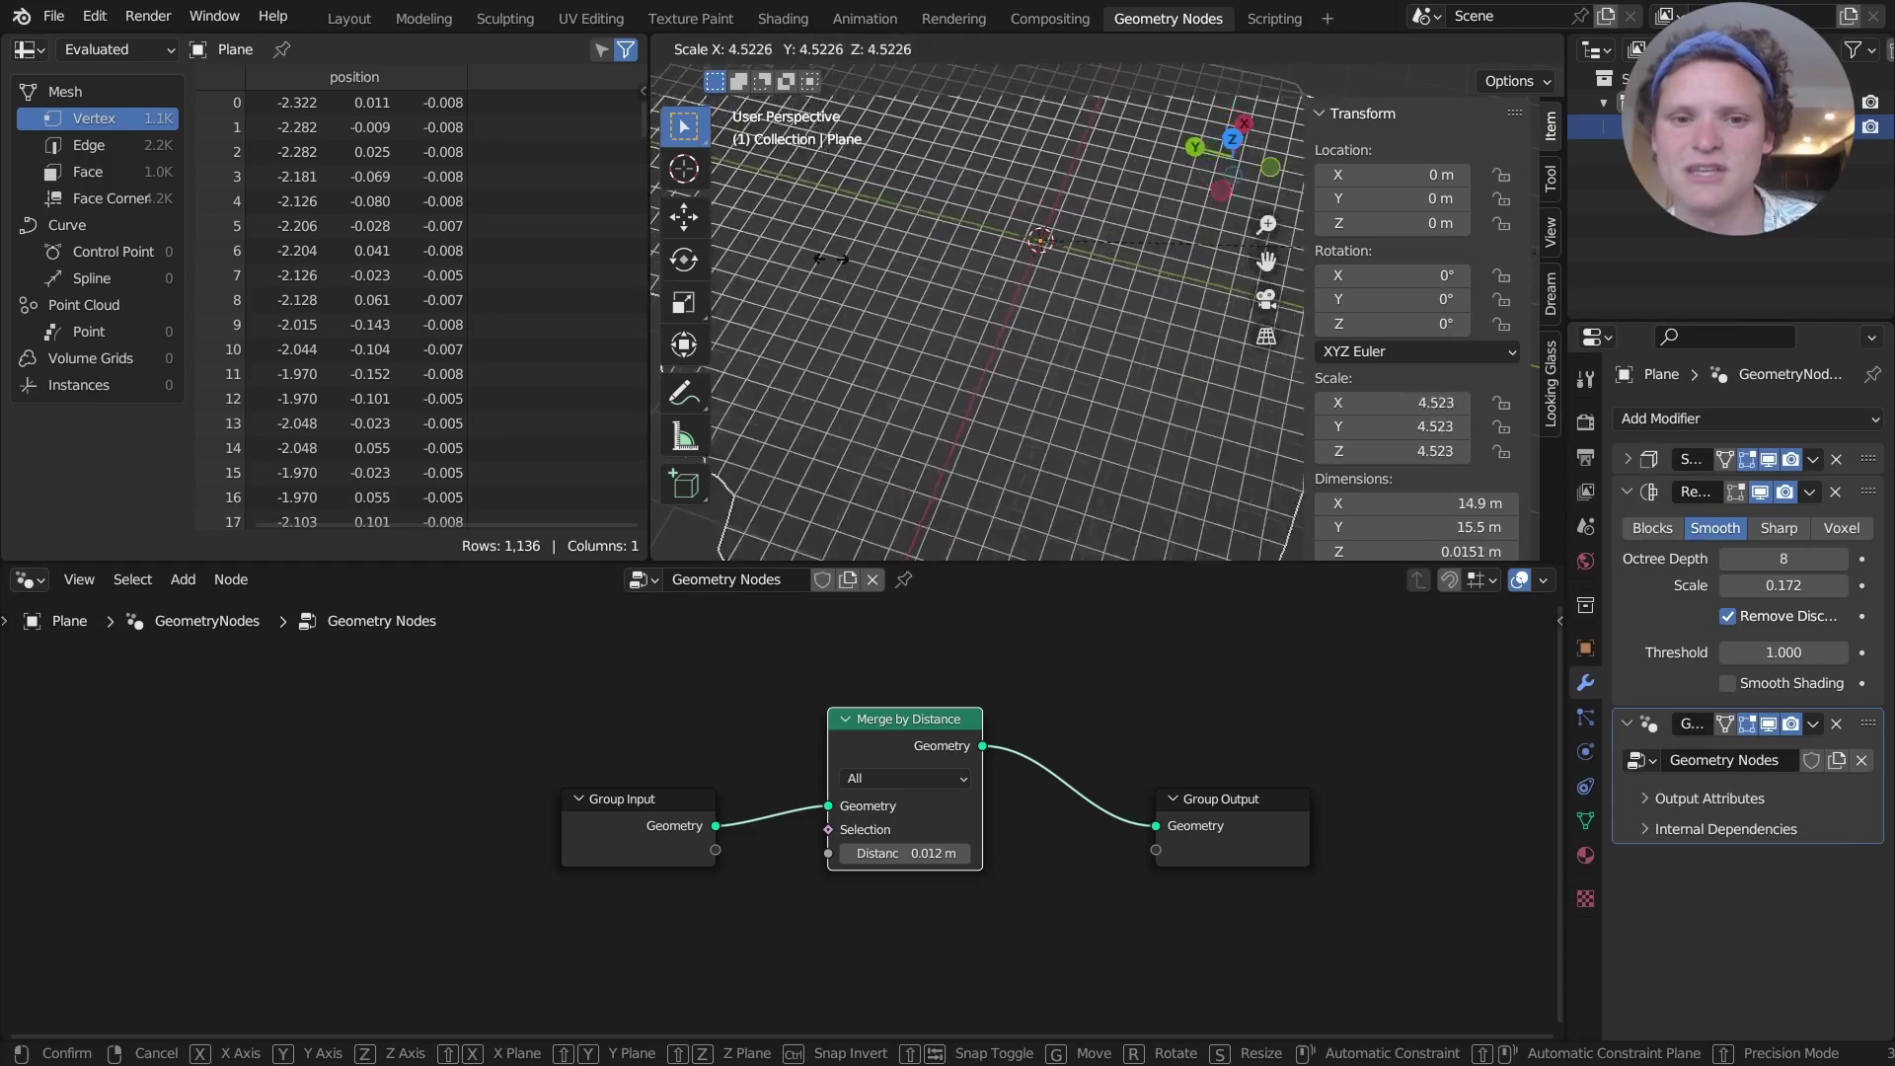
{"action": "left_click", "coordinate": [1028, 318]}
{"action": "key", "text": "ctrl+z"}
{"action": "key", "text": "ctrl+z"}
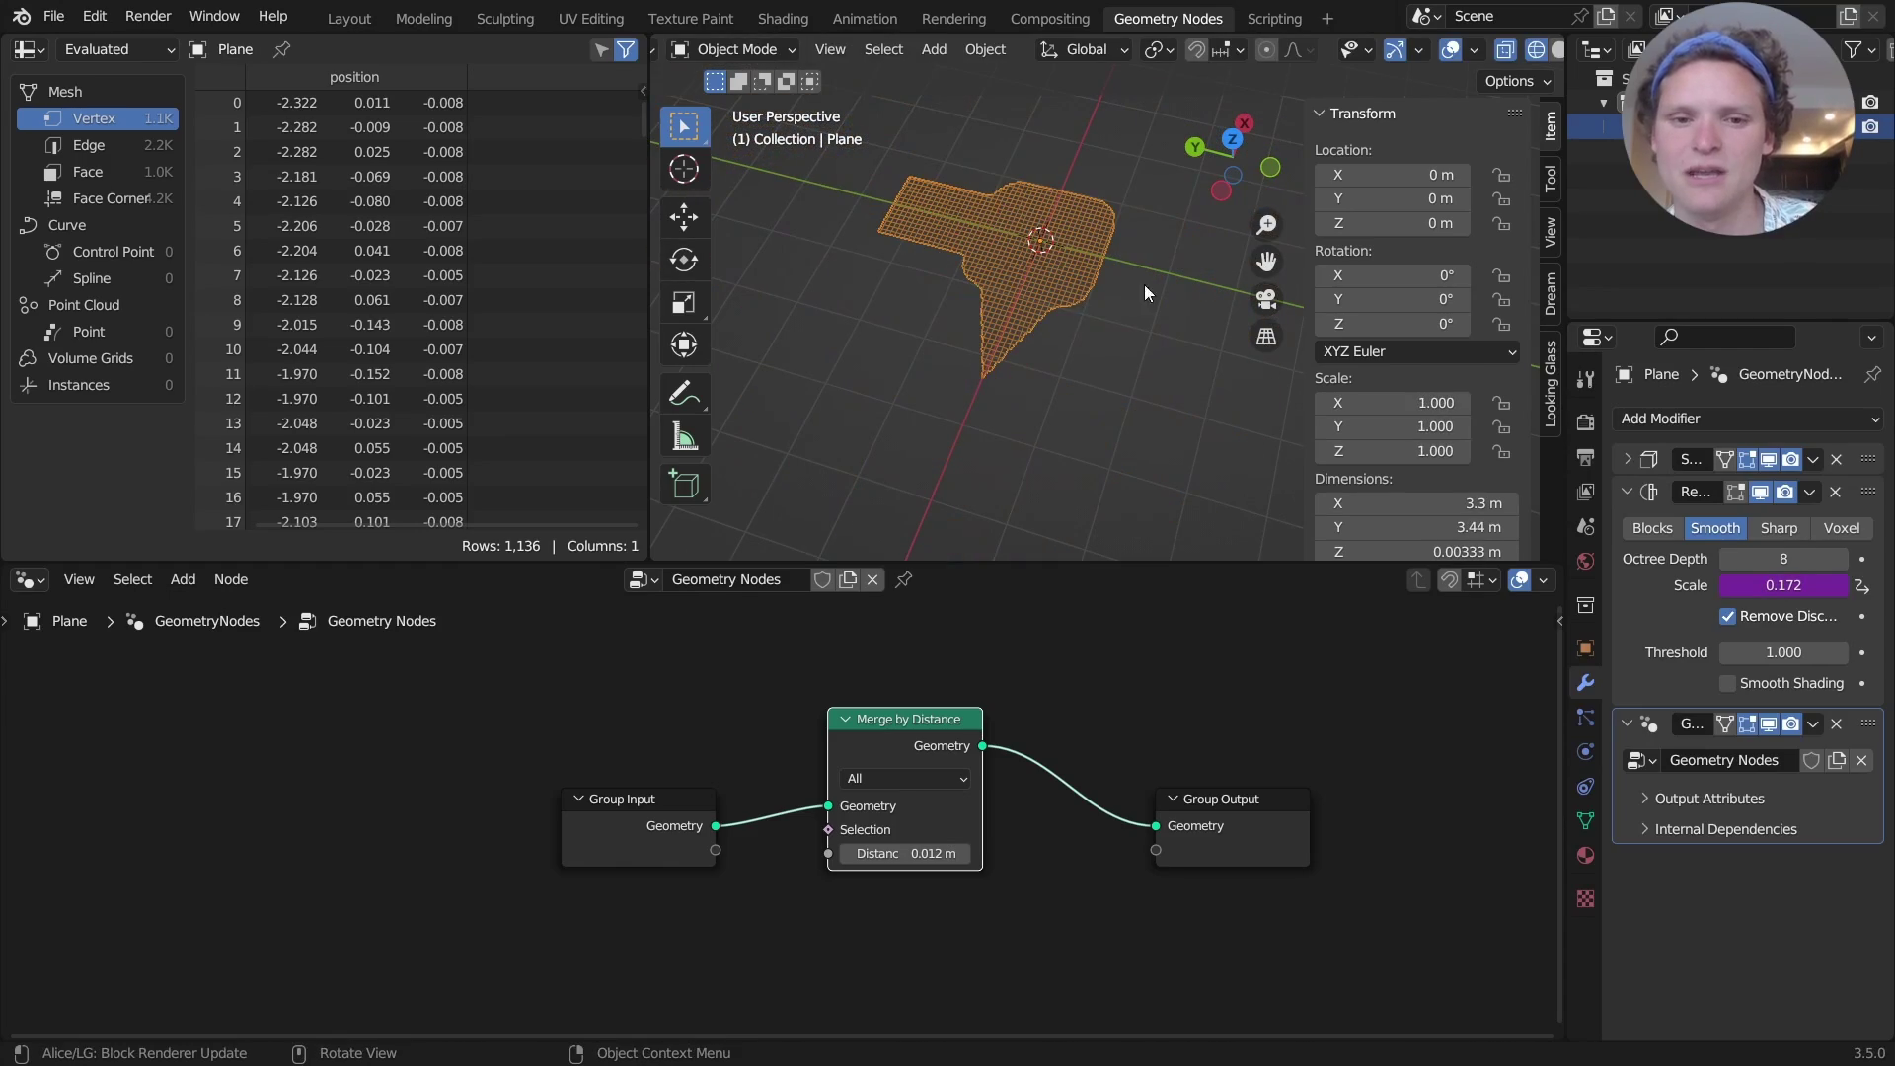
{"action": "key", "text": "s"}
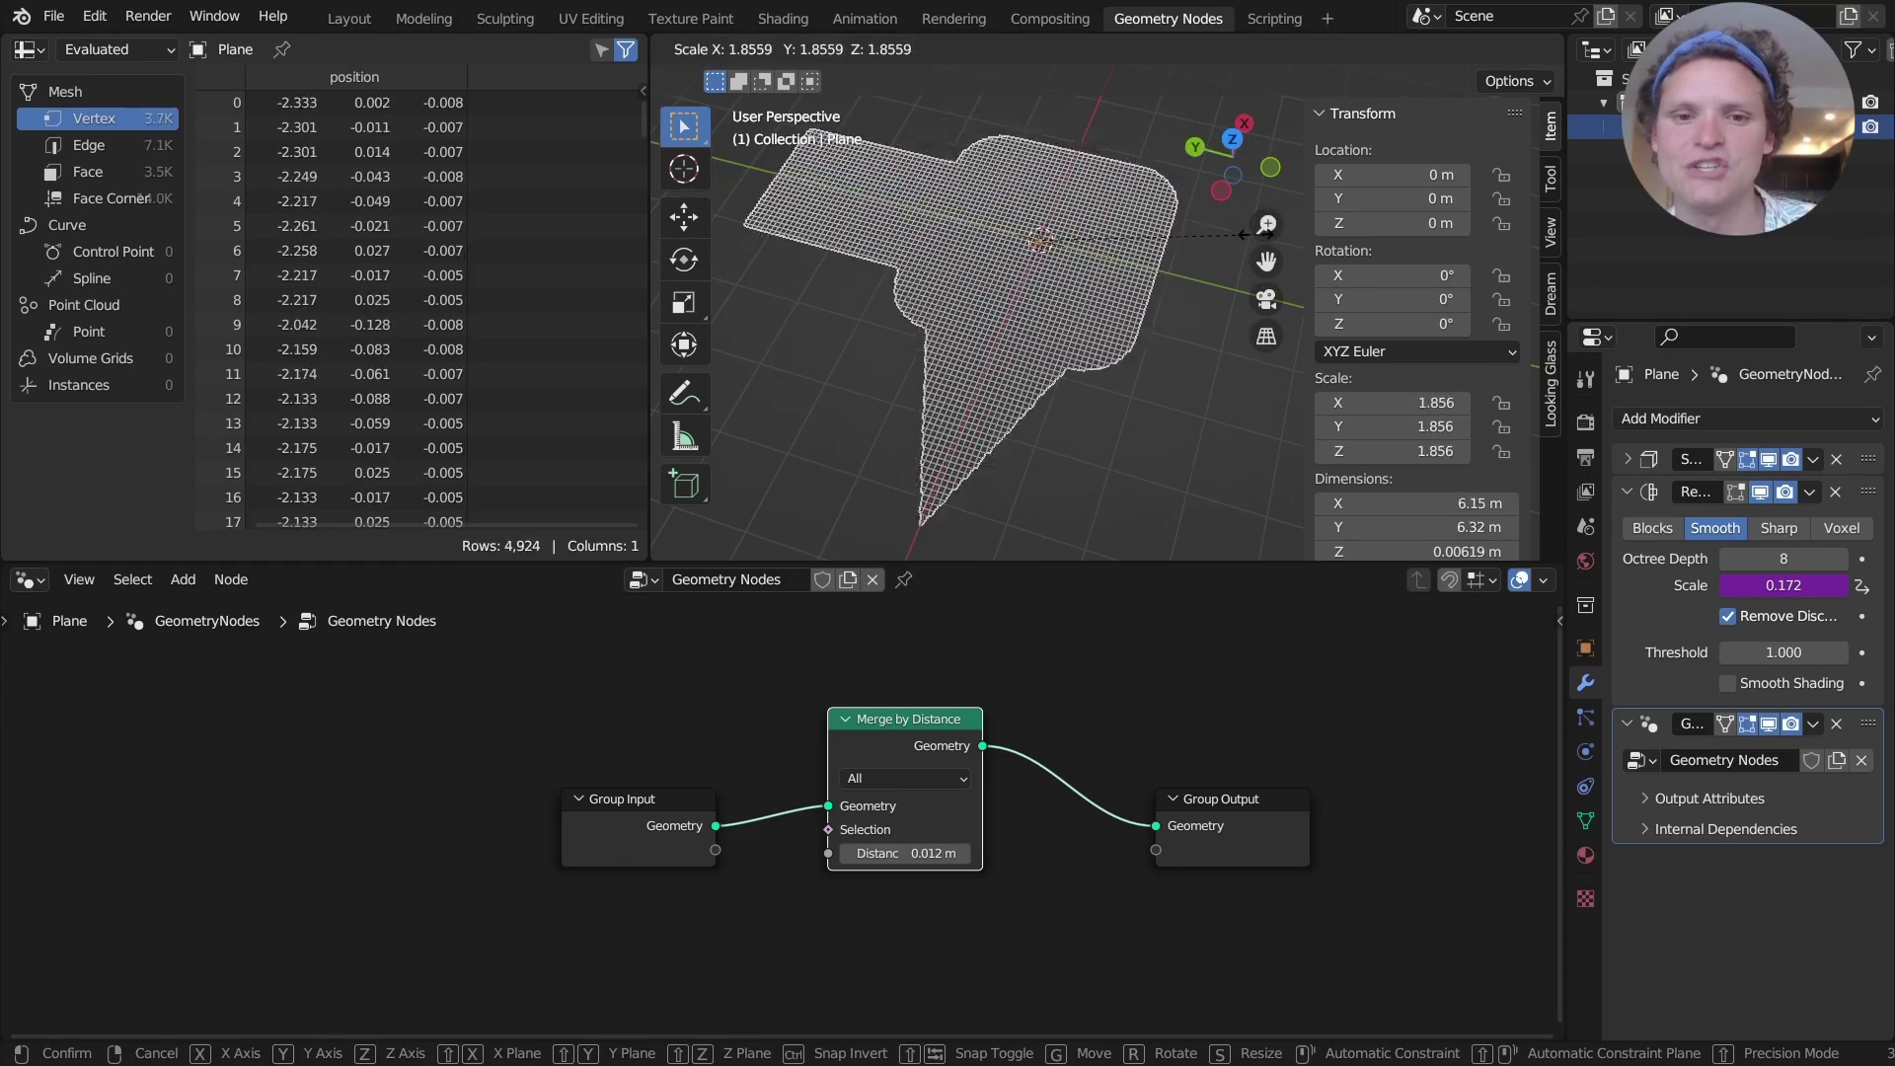
{"action": "key", "text": "Escape"}
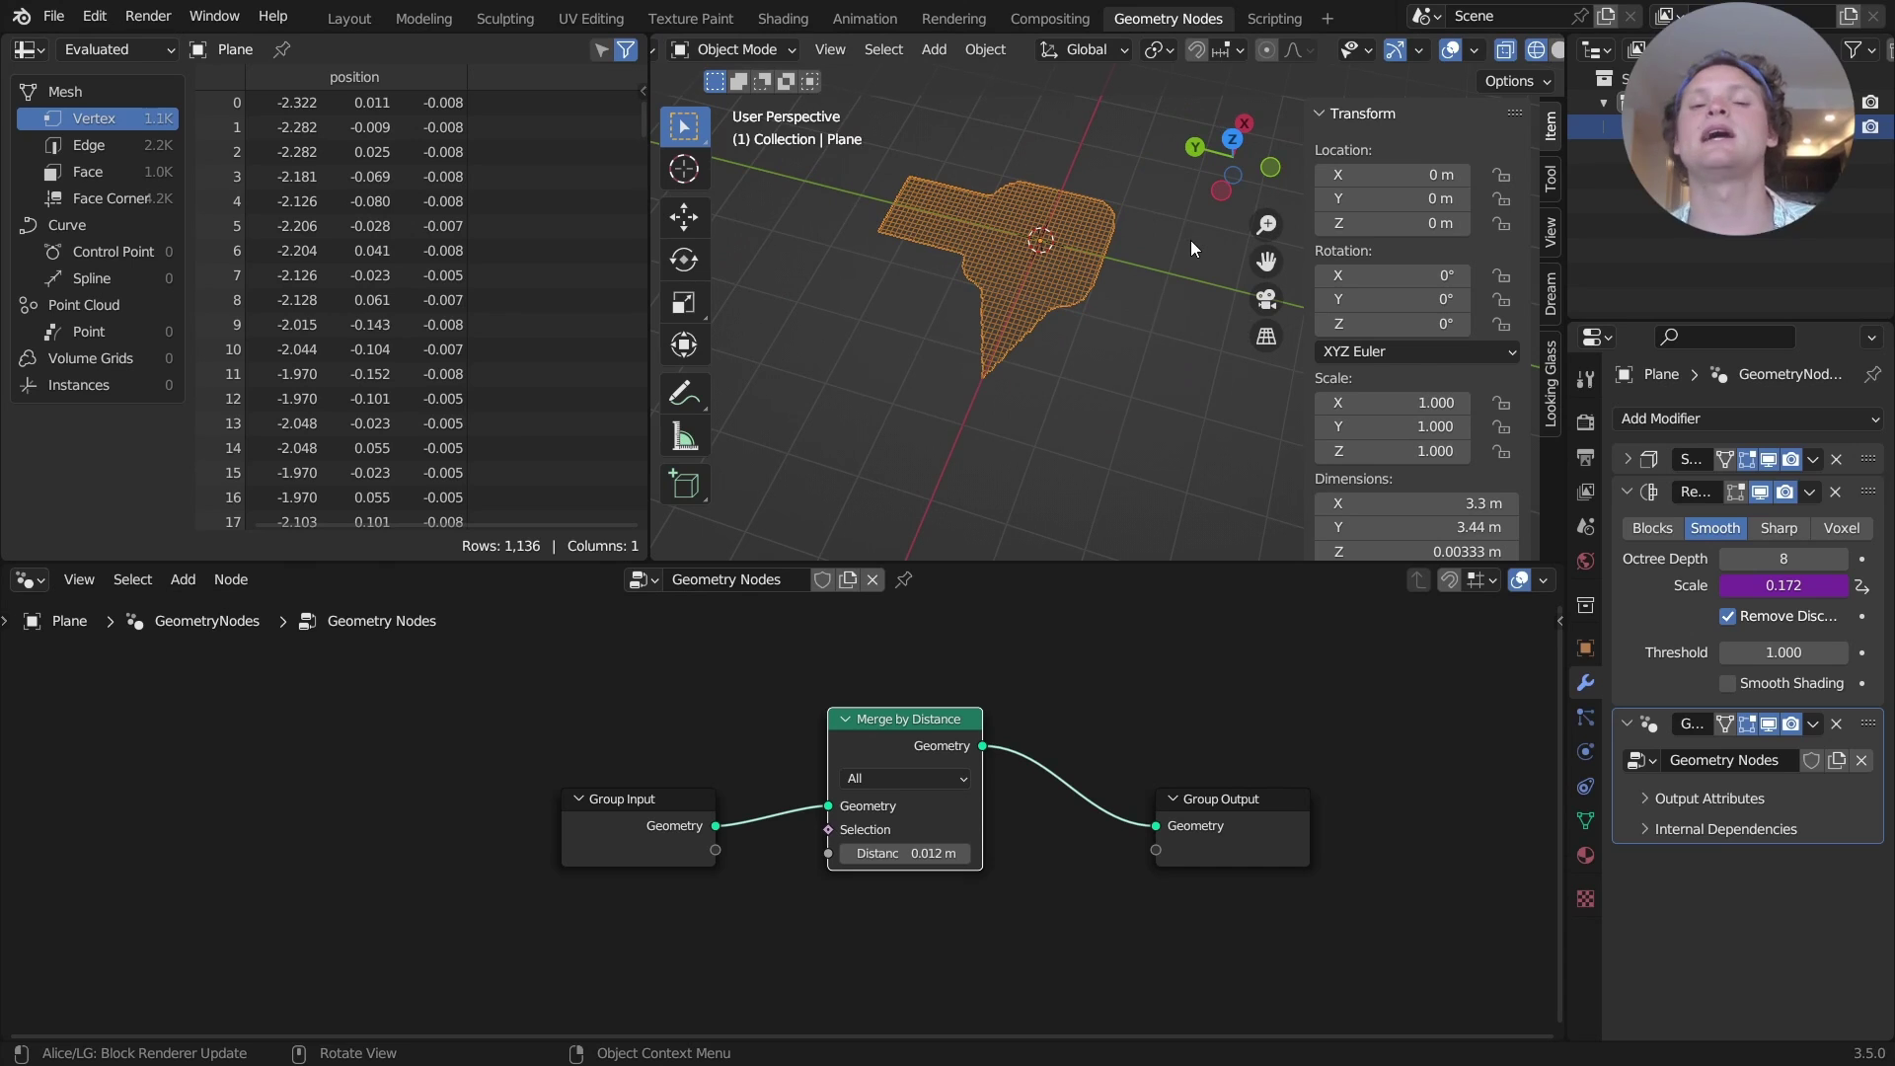
Extrude the plane's -Y edge along Y to about -3.56 m and return to Object Mode
{"action": "key", "text": "Tab"}
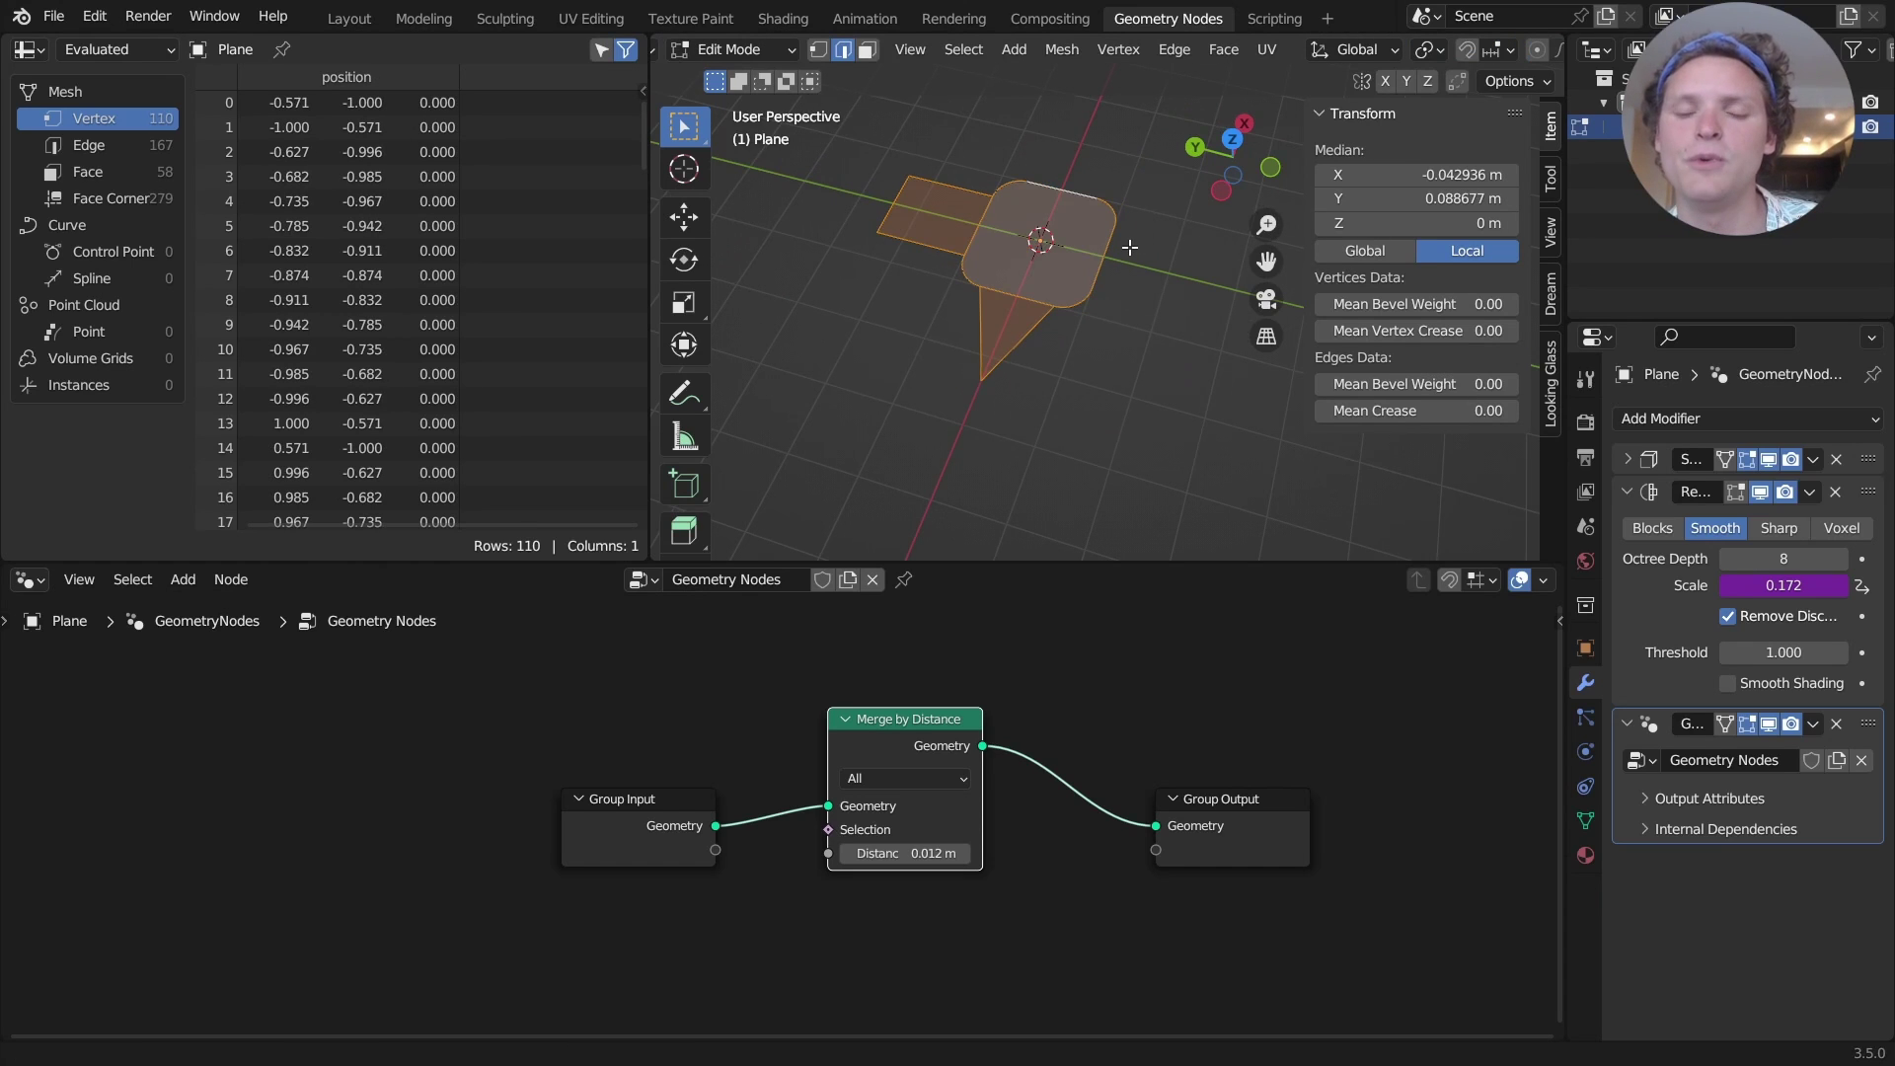
{"action": "middle_click_drag", "start_coordinate": [1137, 246], "coordinate": [1027, 303], "text": "shift"}
{"action": "left_click", "coordinate": [990, 301]}
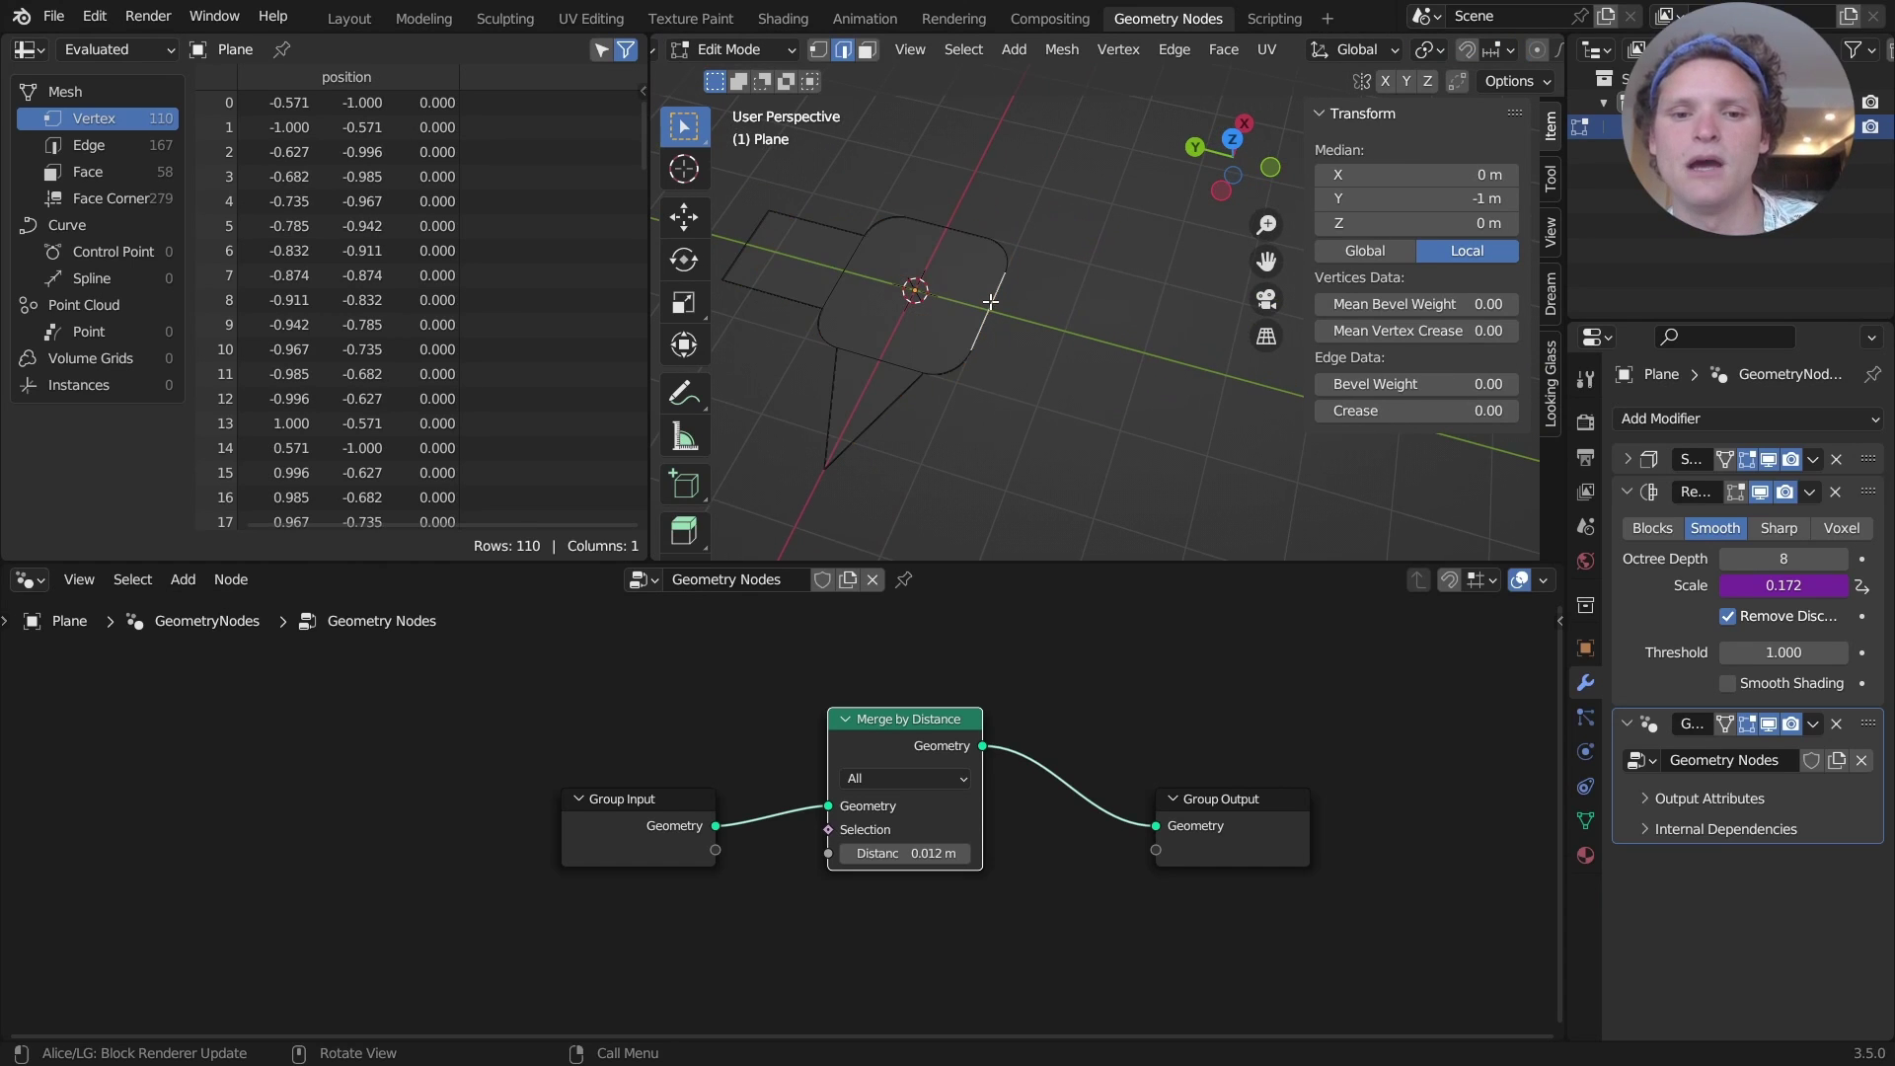
{"action": "key", "text": "e"}
{"action": "key", "text": "y"}
{"action": "left_click", "coordinate": [996, 294]}
{"action": "key", "text": "Tab"}
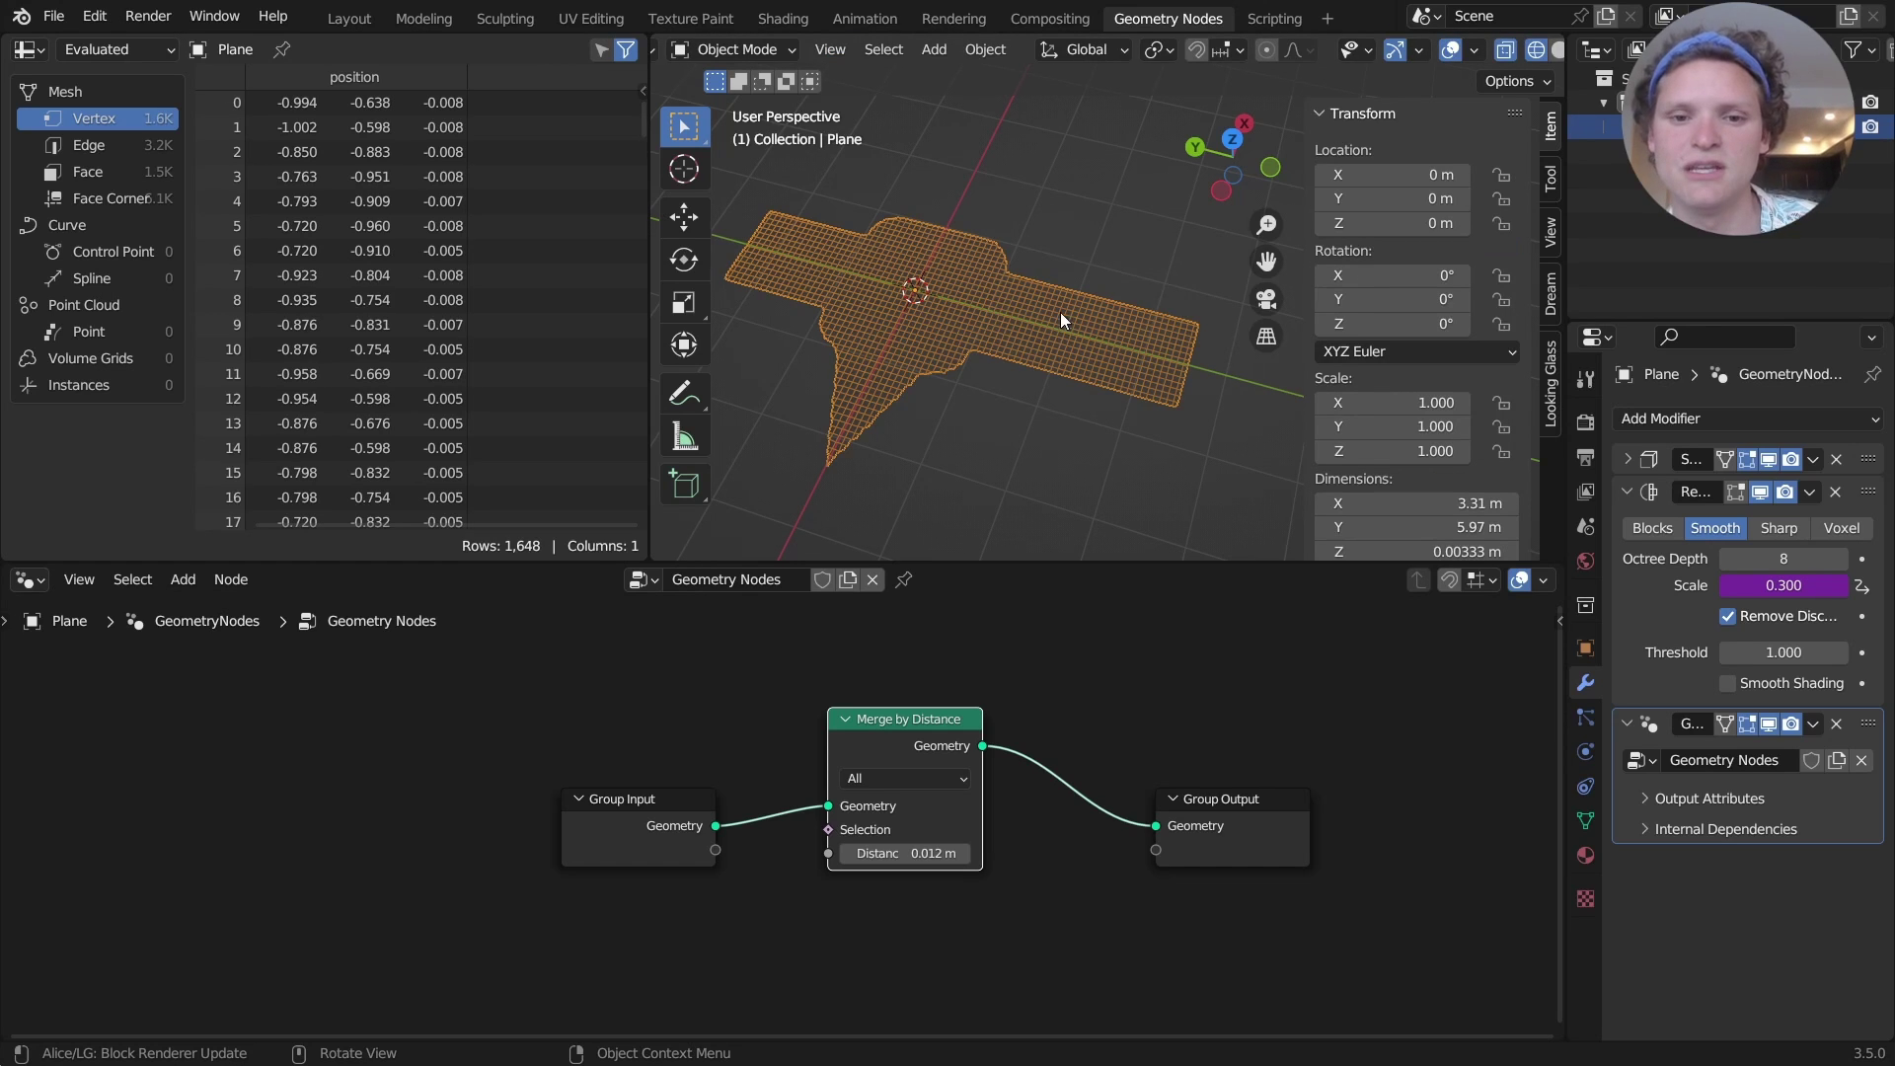
{"action": "key", "text": "Tab"}
{"action": "key", "text": "Tab"}
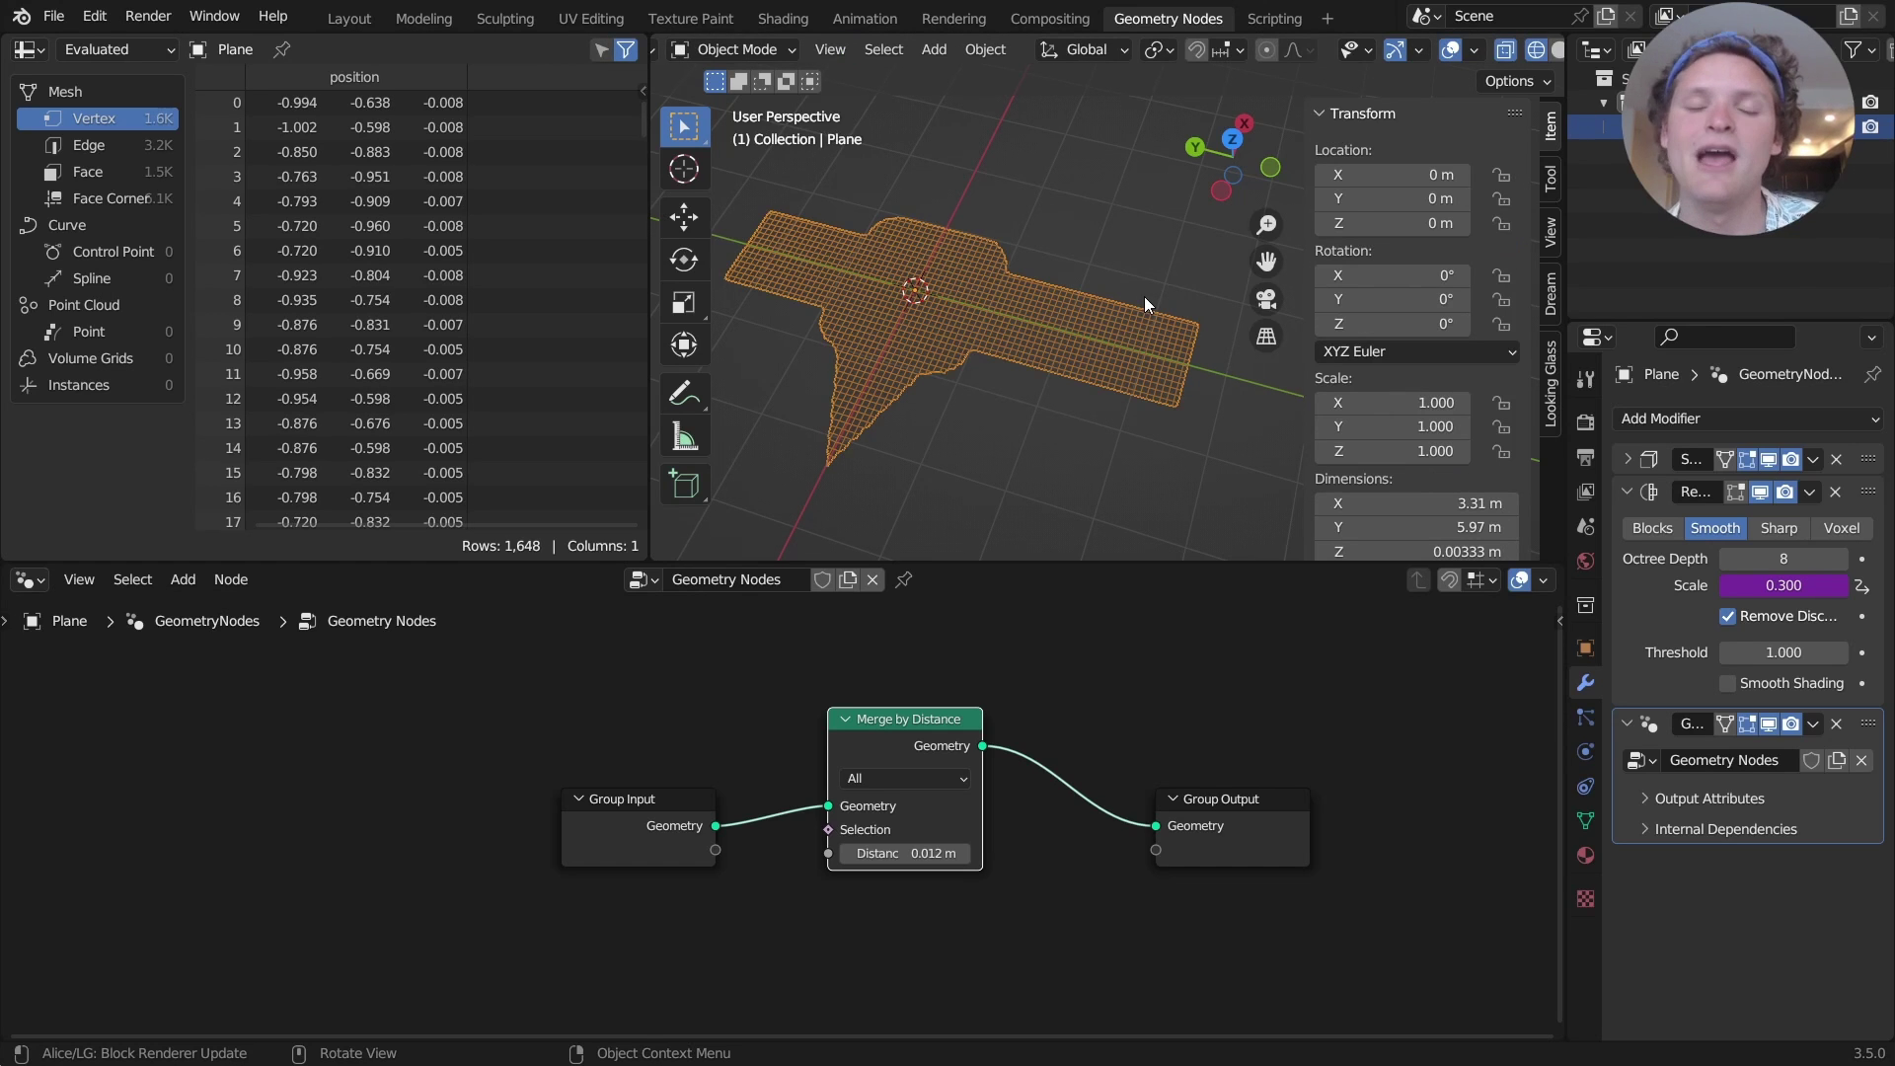
Try extruding the strip's outer -Y edge upward to about 1.6 m in Z and check the remeshed result
{"action": "scroll", "coordinate": [1040, 294], "scroll_direction": "up", "scroll_amount": 3}
{"action": "key", "text": "Tab"}
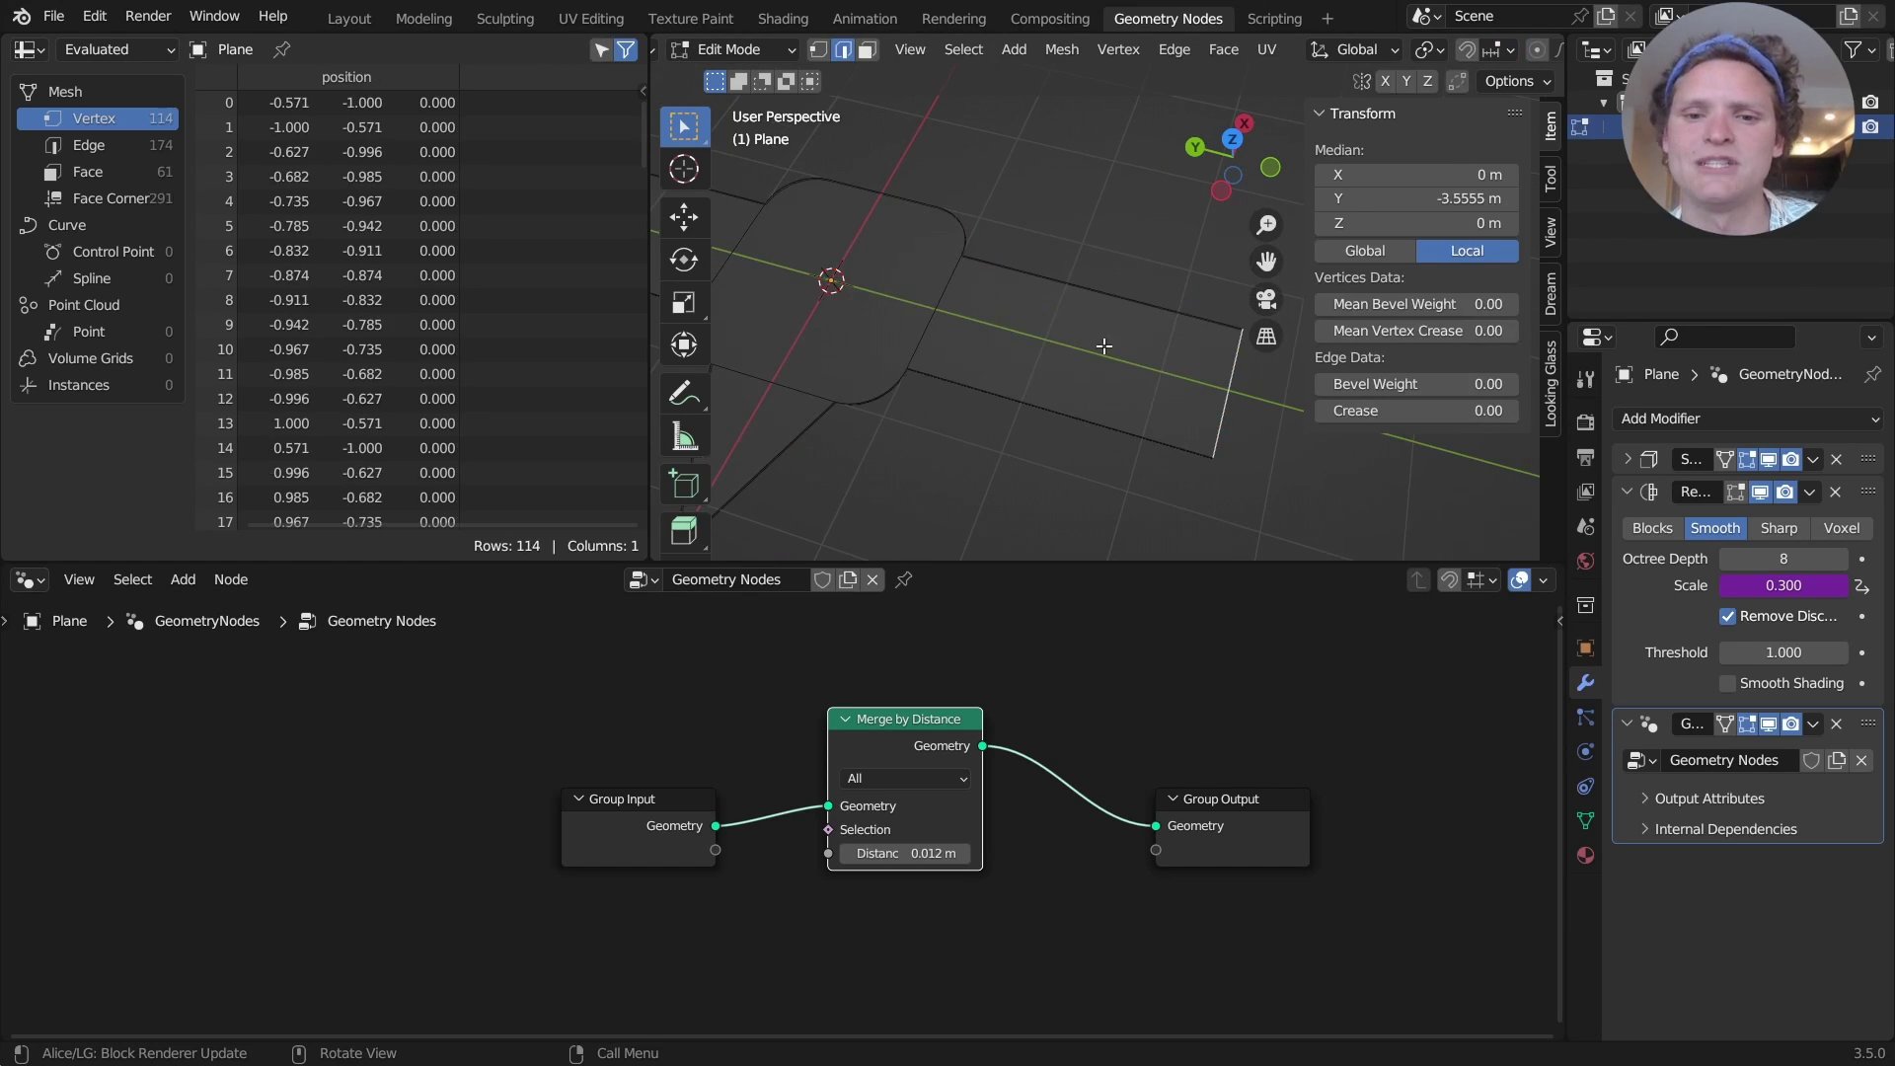
{"action": "scroll", "coordinate": [1208, 307], "scroll_direction": "up", "scroll_amount": 3}
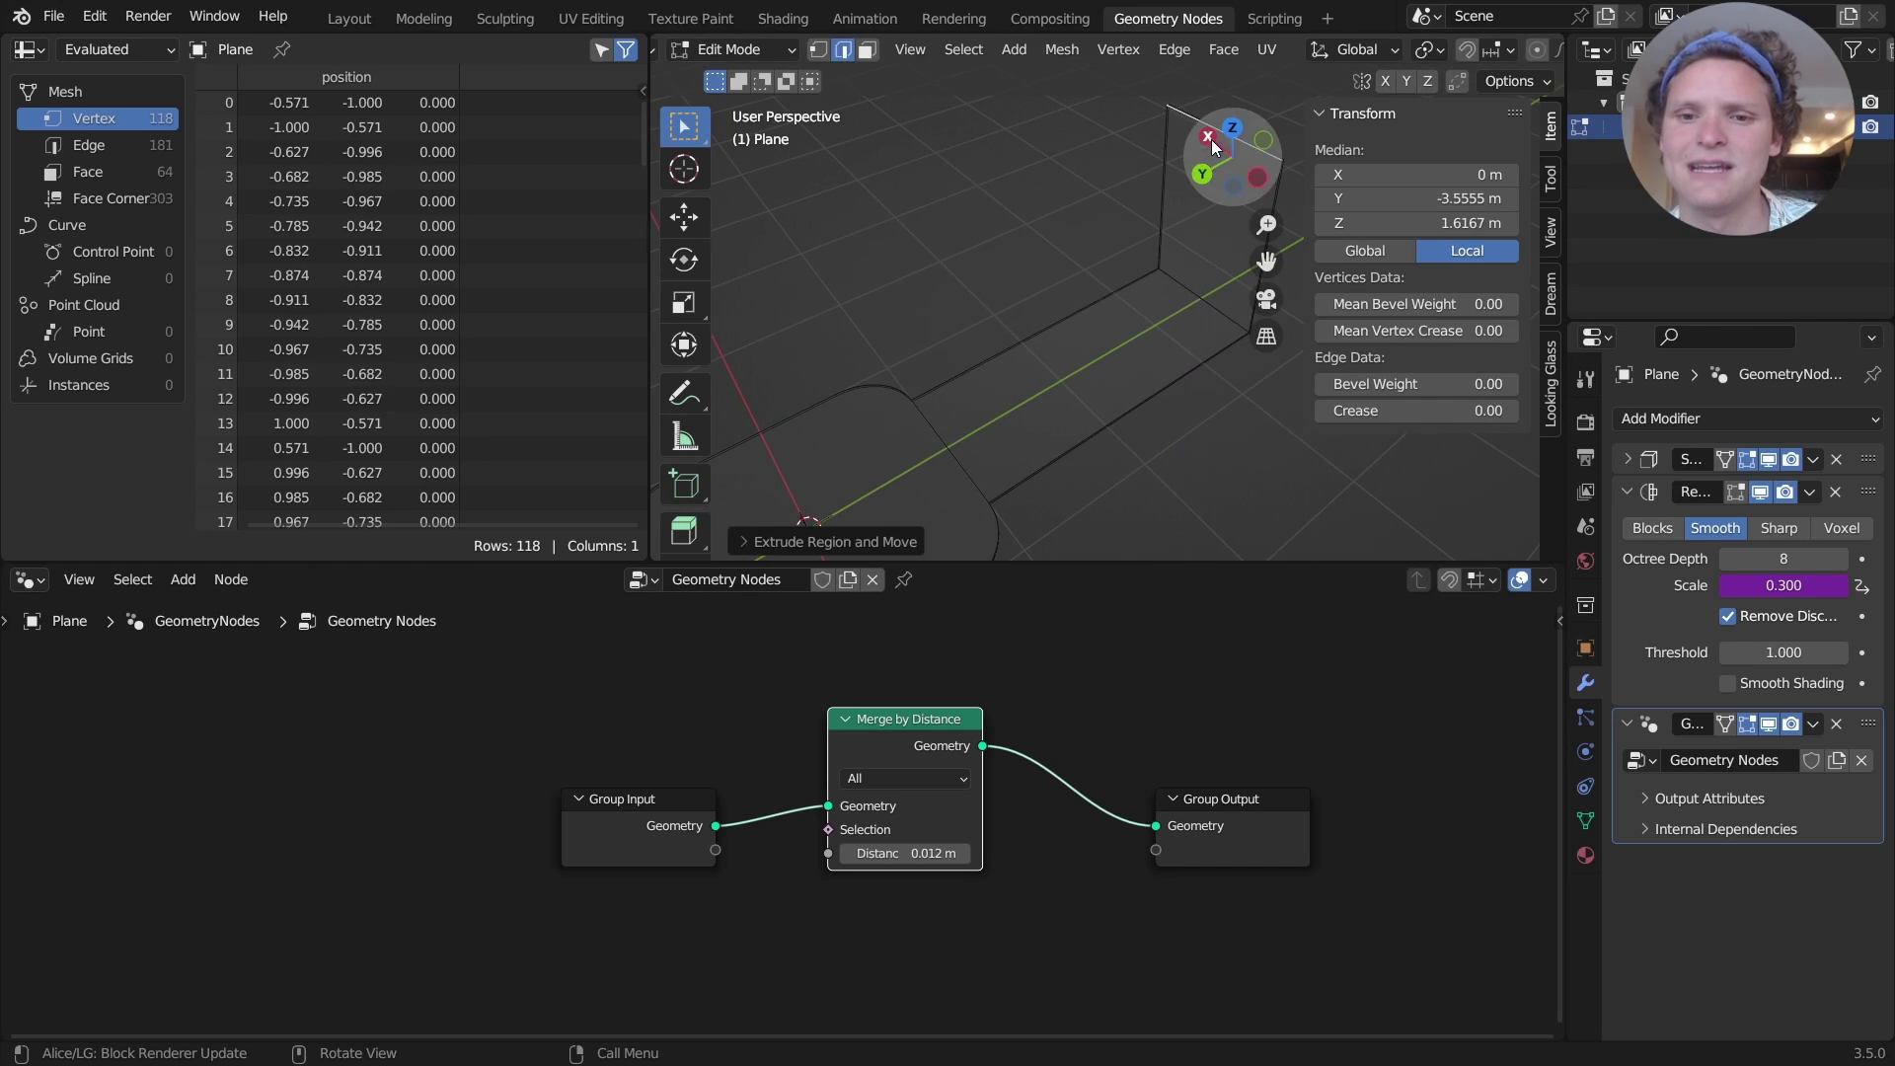
{"action": "key", "text": "Tab"}
{"action": "middle_click_drag", "start_coordinate": [1193, 252], "coordinate": [1118, 256], "text": "shift"}
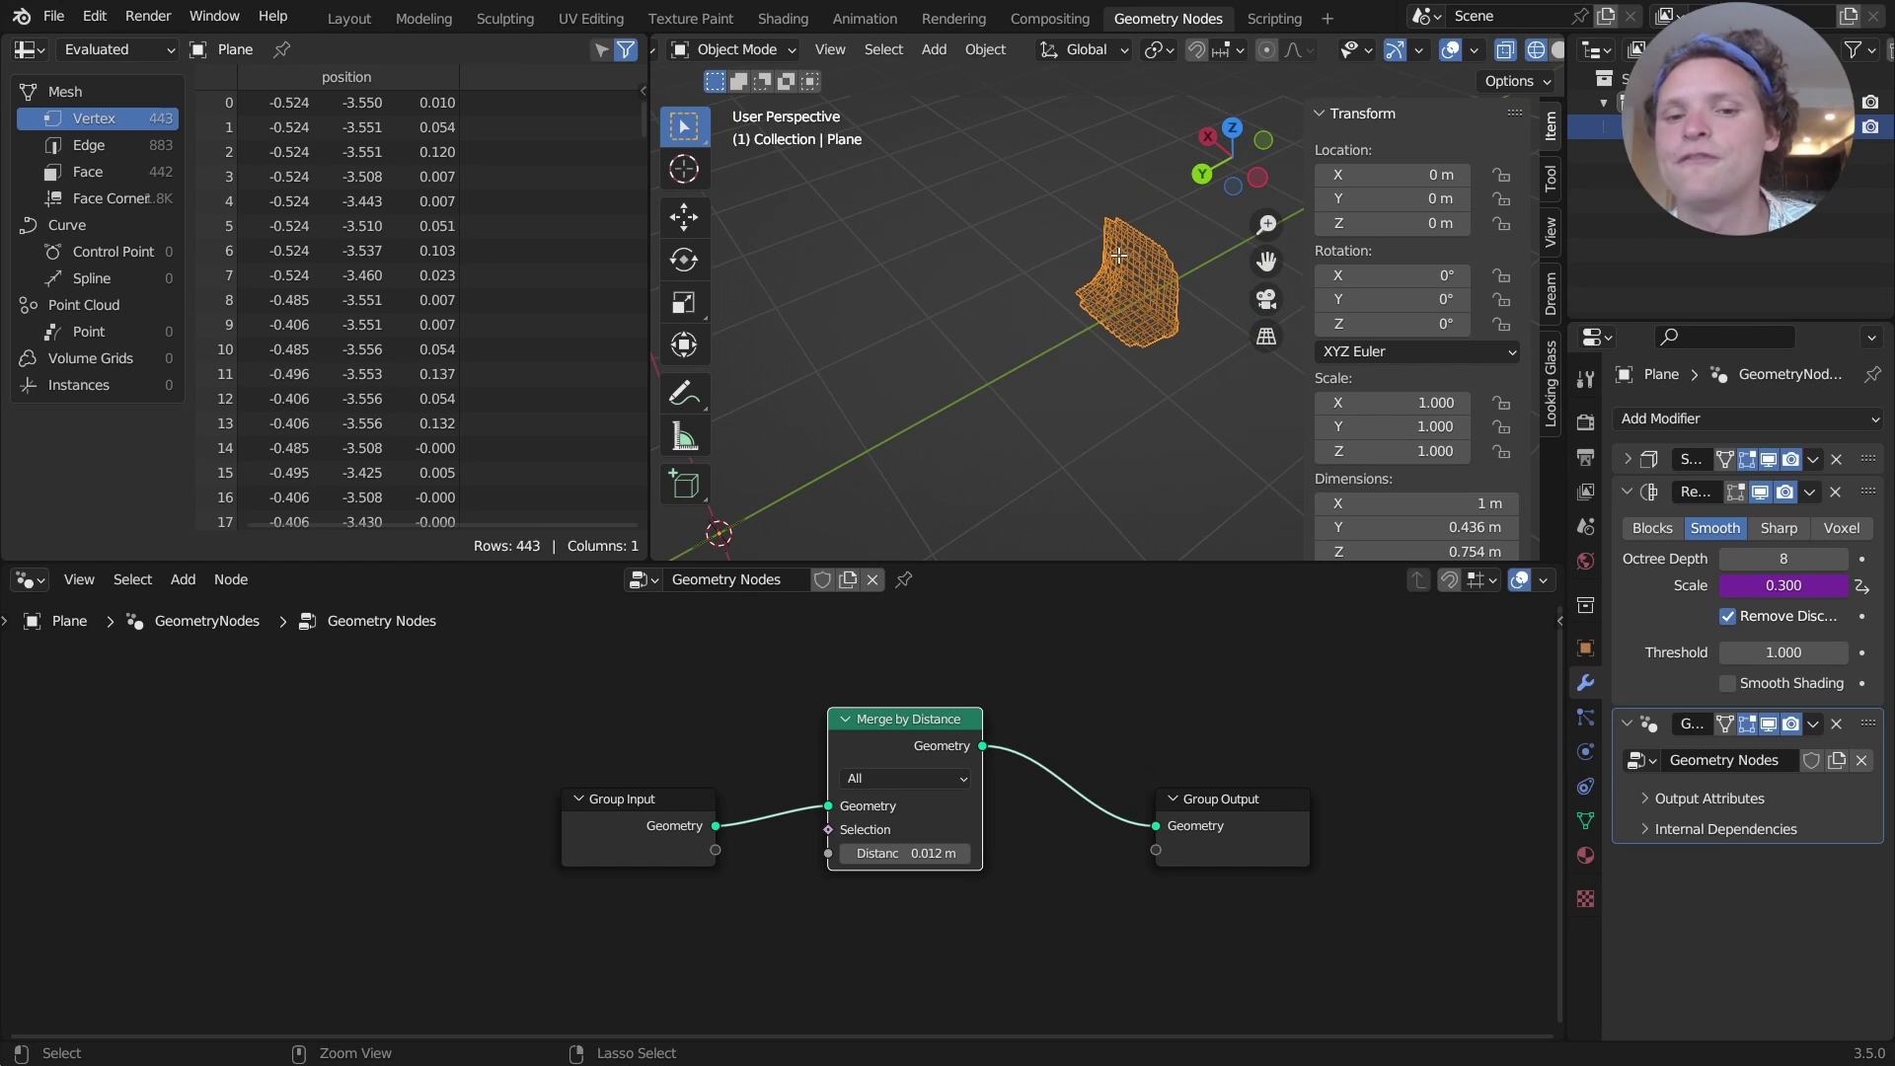
{"action": "key", "text": "Tab"}
{"action": "key", "text": "Tab"}
Try the Sharp and Voxel modes on the Remesh modifier and go back to Smooth
{"action": "left_click", "coordinate": [1780, 528]}
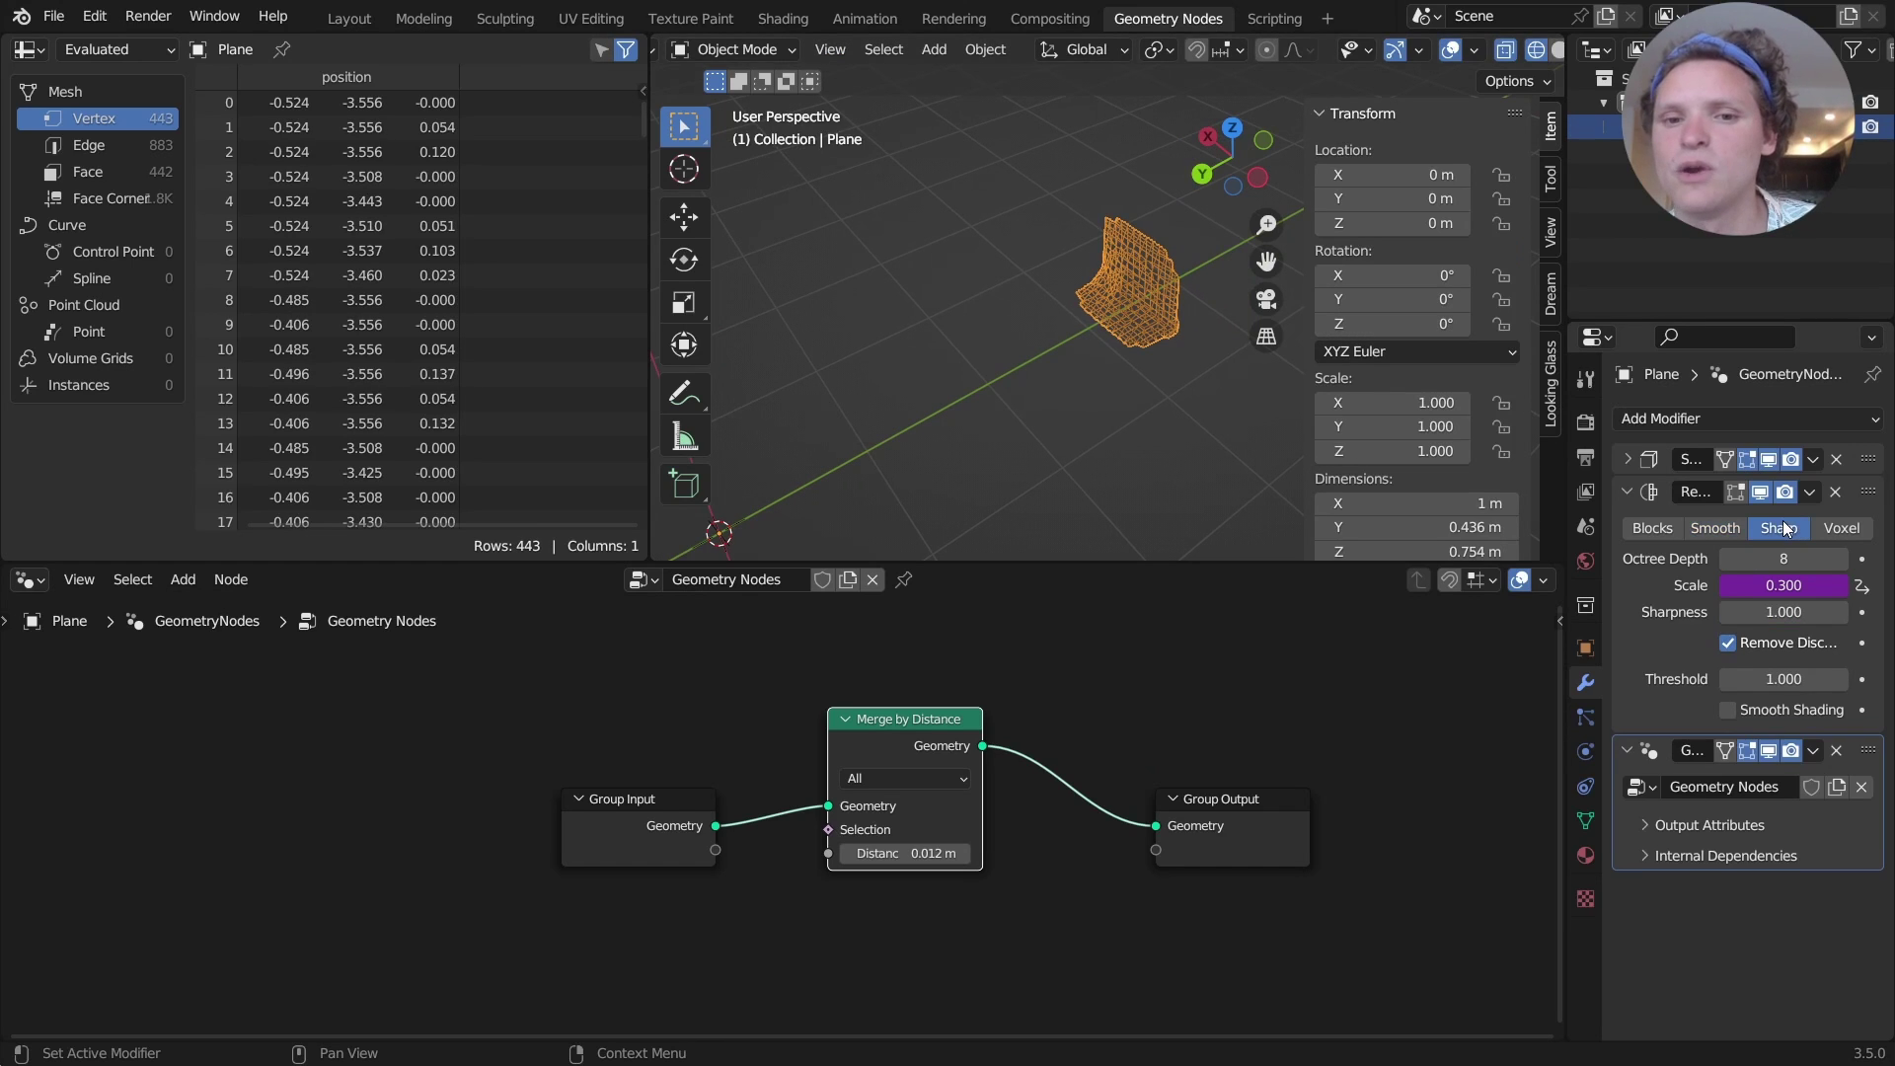
{"action": "left_click", "coordinate": [1839, 528]}
{"action": "left_click", "coordinate": [1724, 528]}
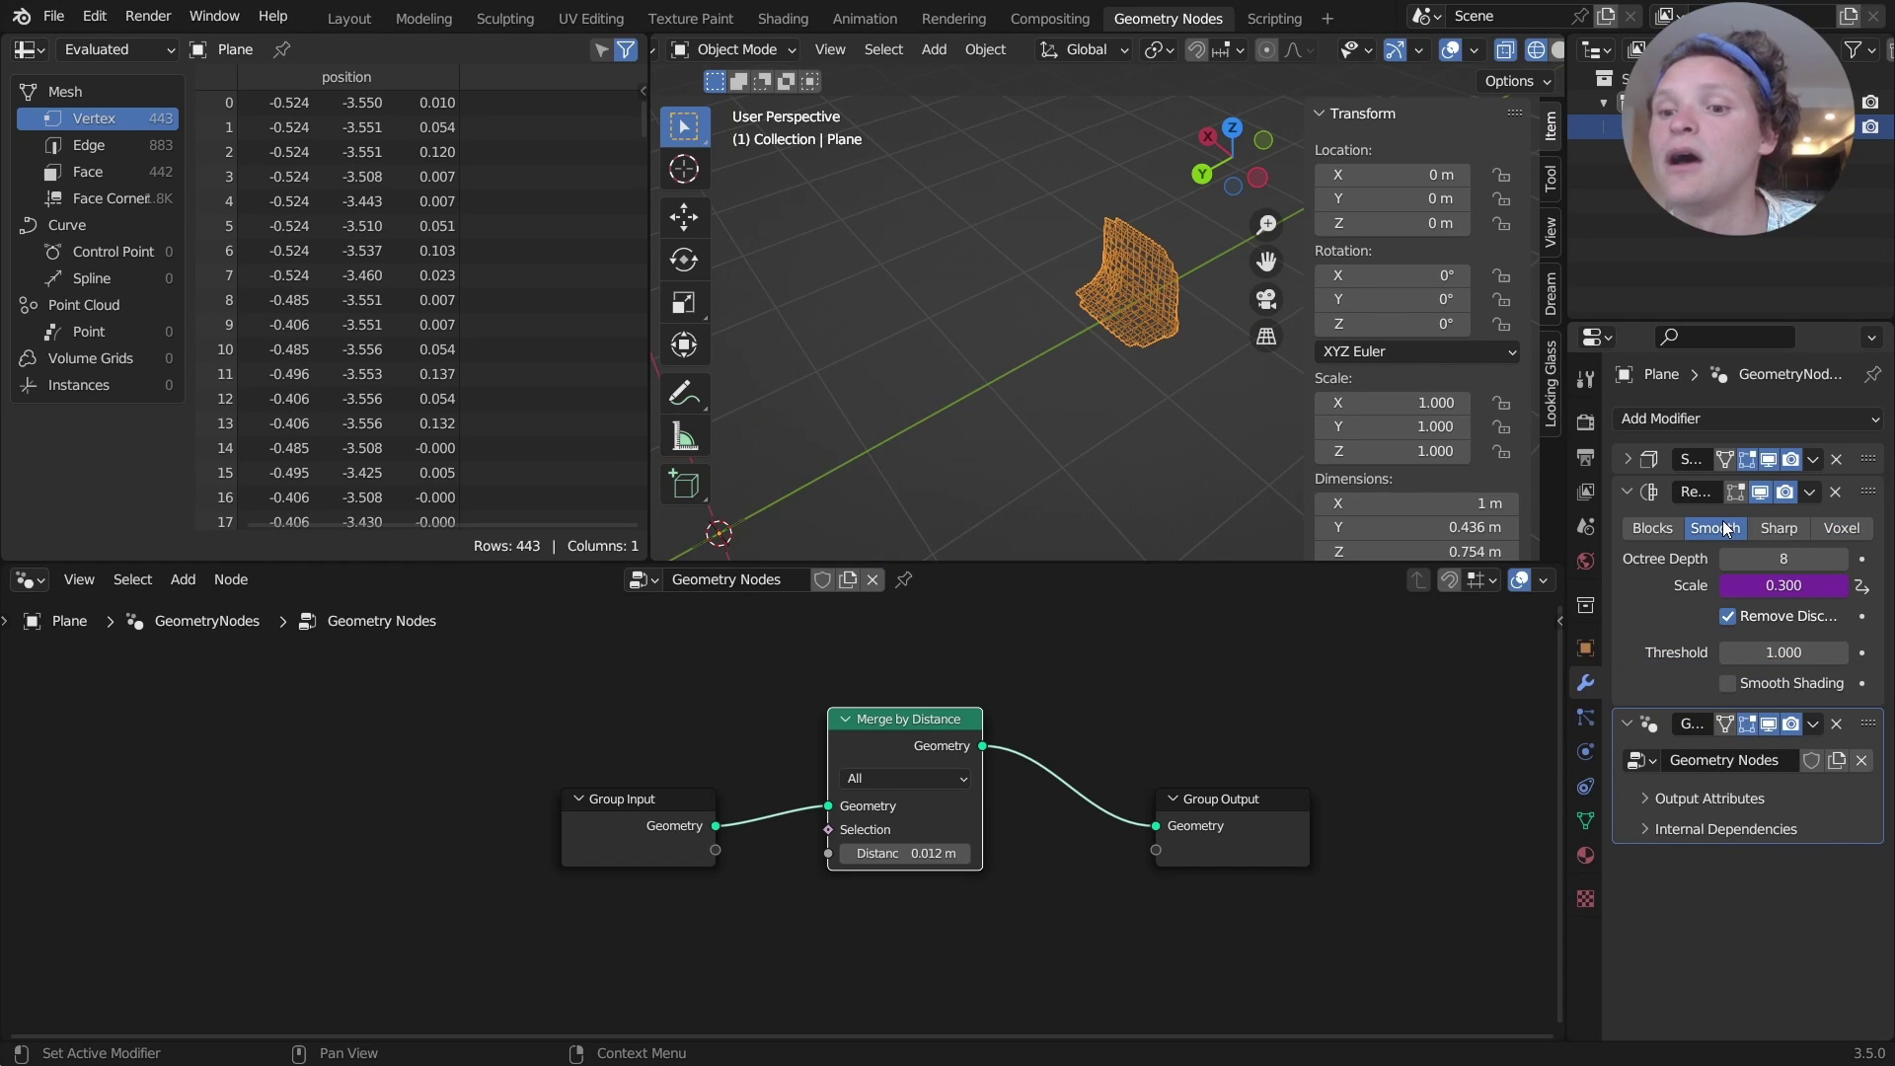
{"action": "key", "text": "ctrl+z"}
{"action": "key", "text": "ctrl+shift+z"}
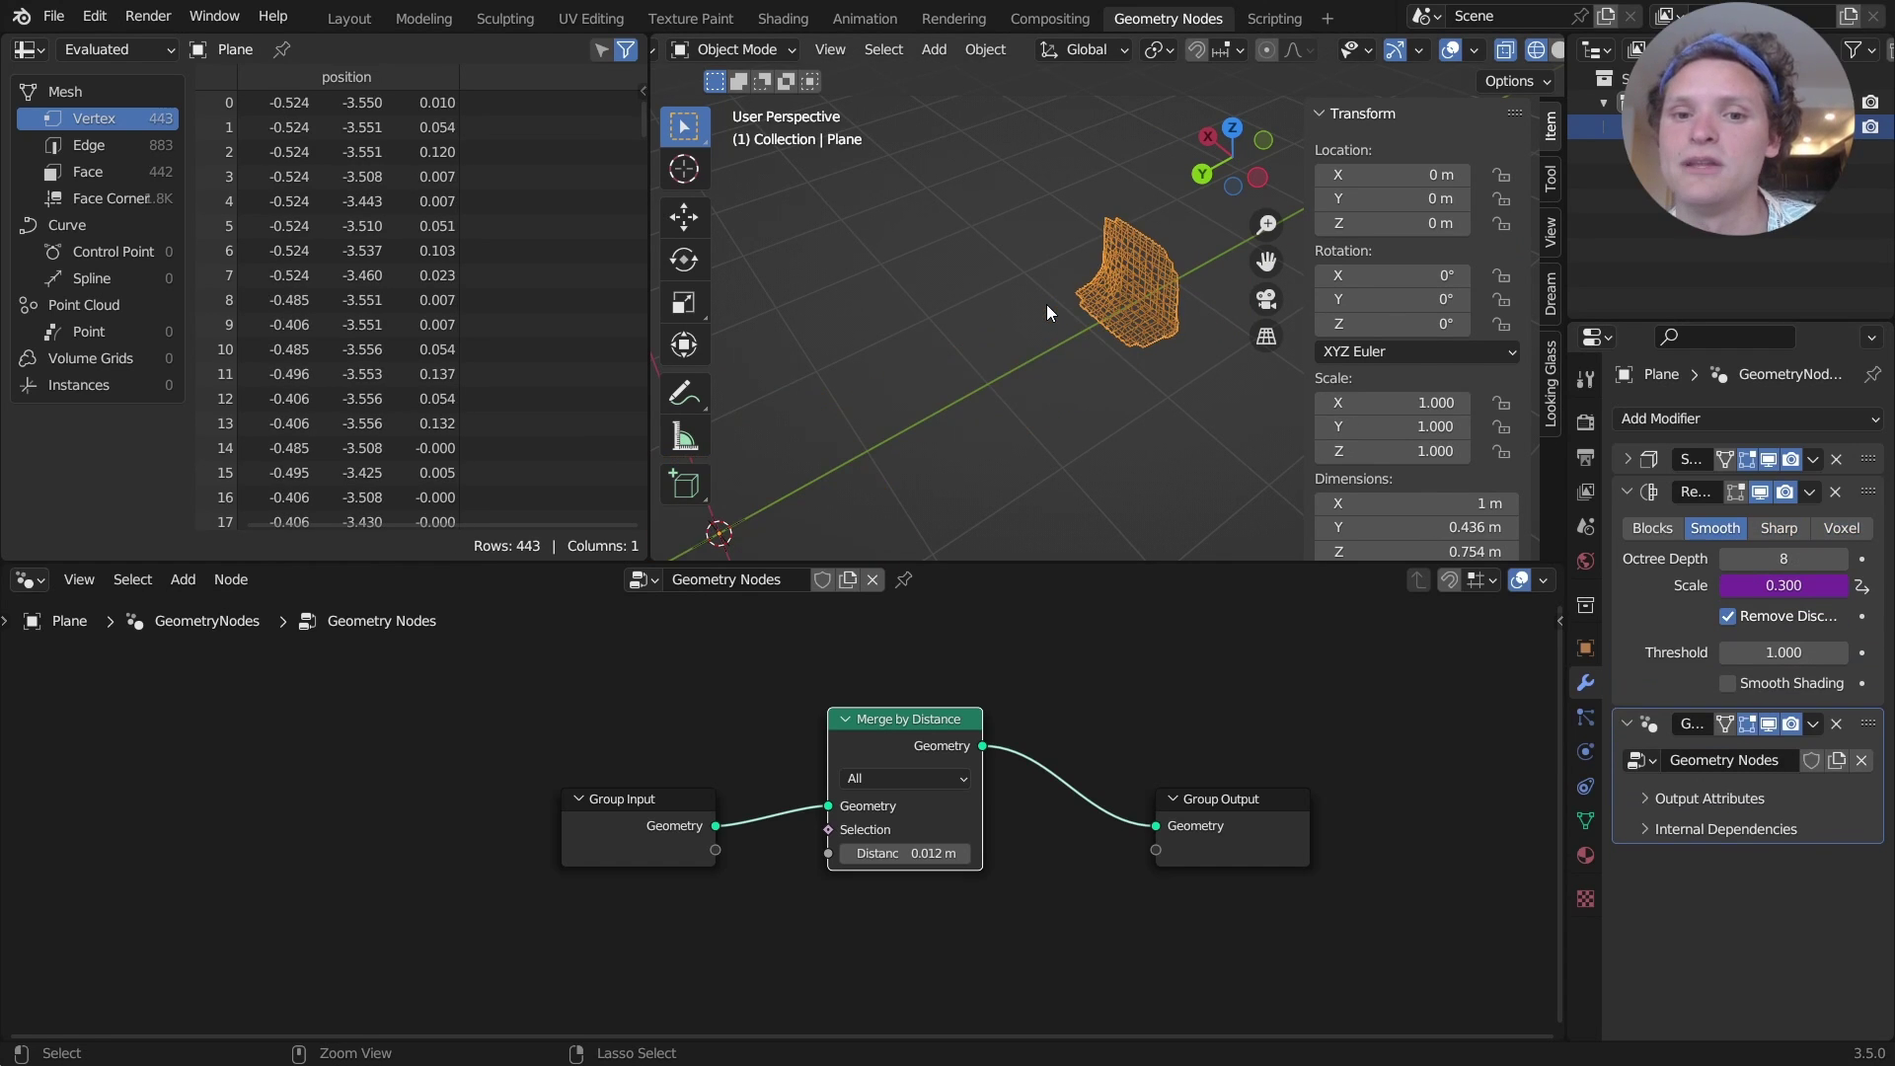
Undo the upward extrusion of the -Y edge and inspect the flat grid in Object Mode
{"action": "key", "text": "Tab"}
{"action": "key", "text": "Tab"}
{"action": "middle_click_drag", "start_coordinate": [802, 355], "coordinate": [981, 185]}
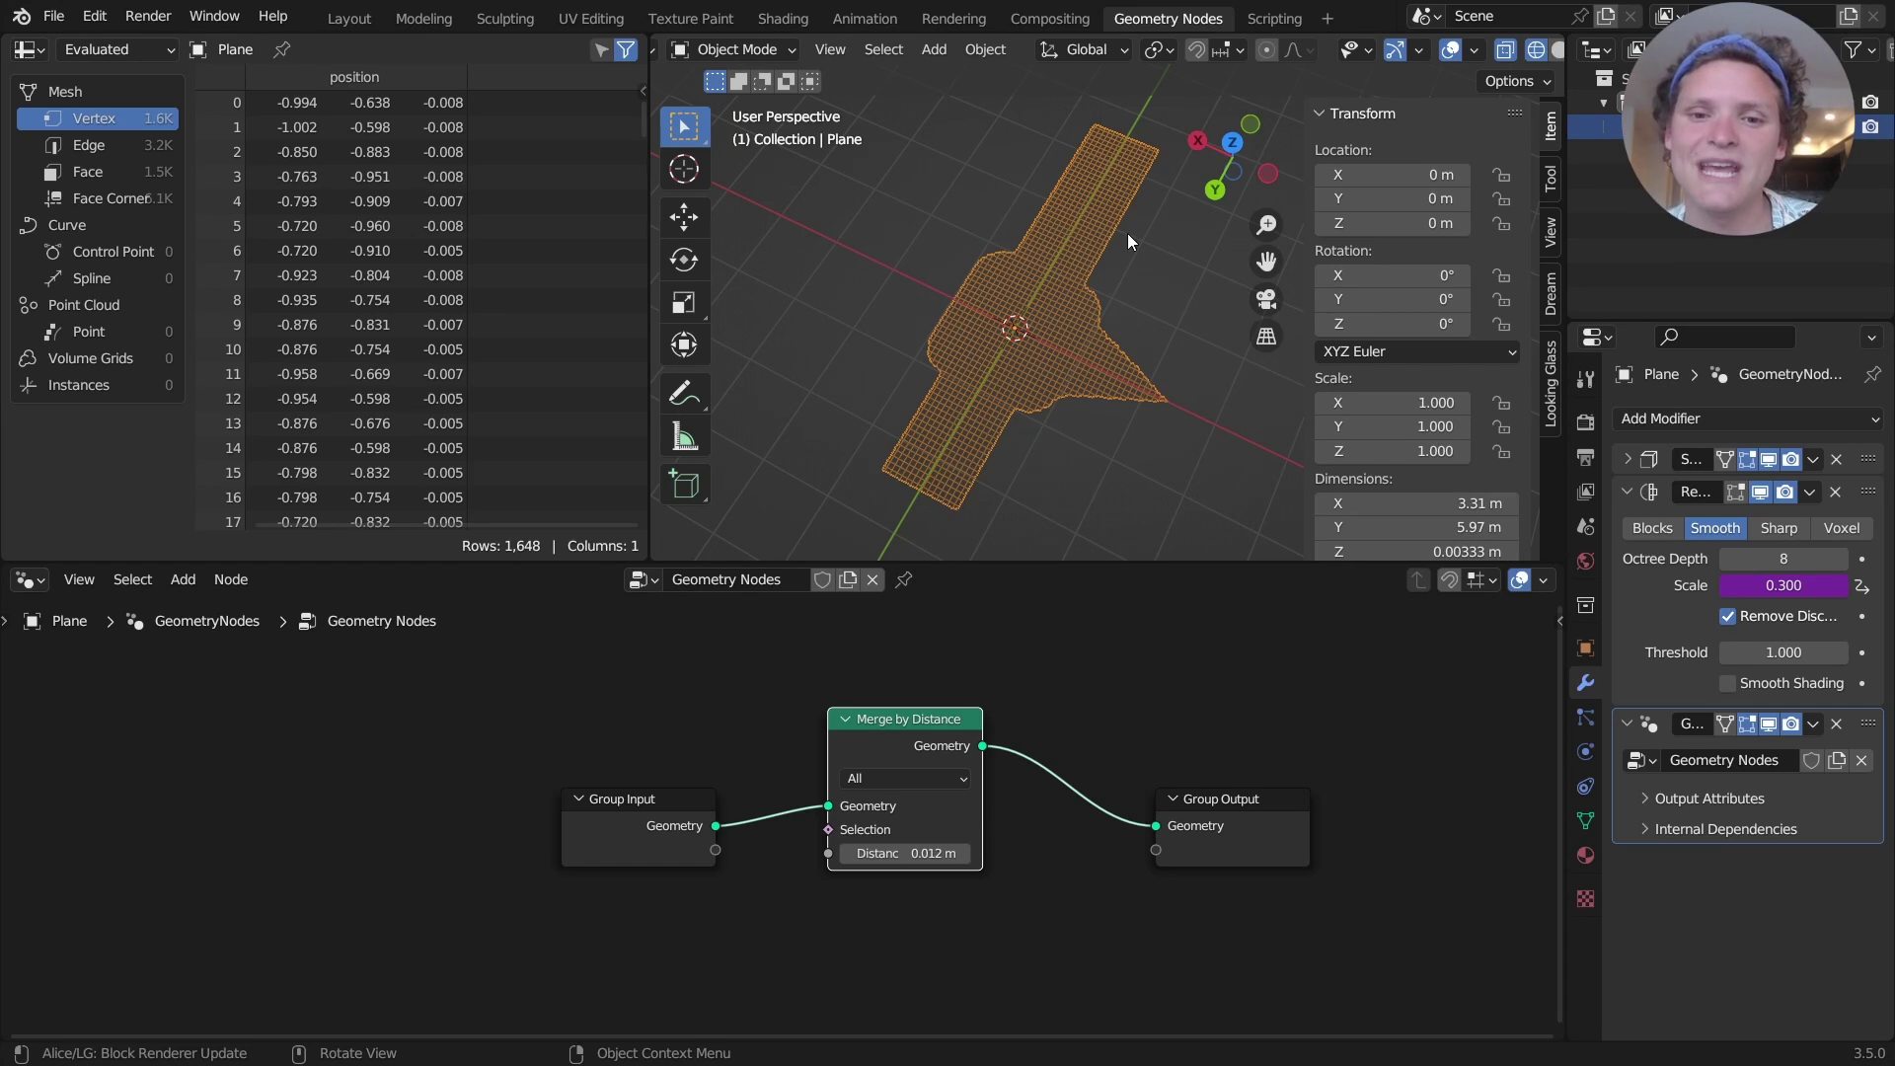
Save the file to the Desktop as remeshpatreon.blend
{"action": "key", "text": "ctrl+s"}
{"action": "left_click", "coordinate": [671, 804]}
{"action": "double_click", "coordinate": [648, 805]}
{"action": "type", "text": "remeshpatre"}
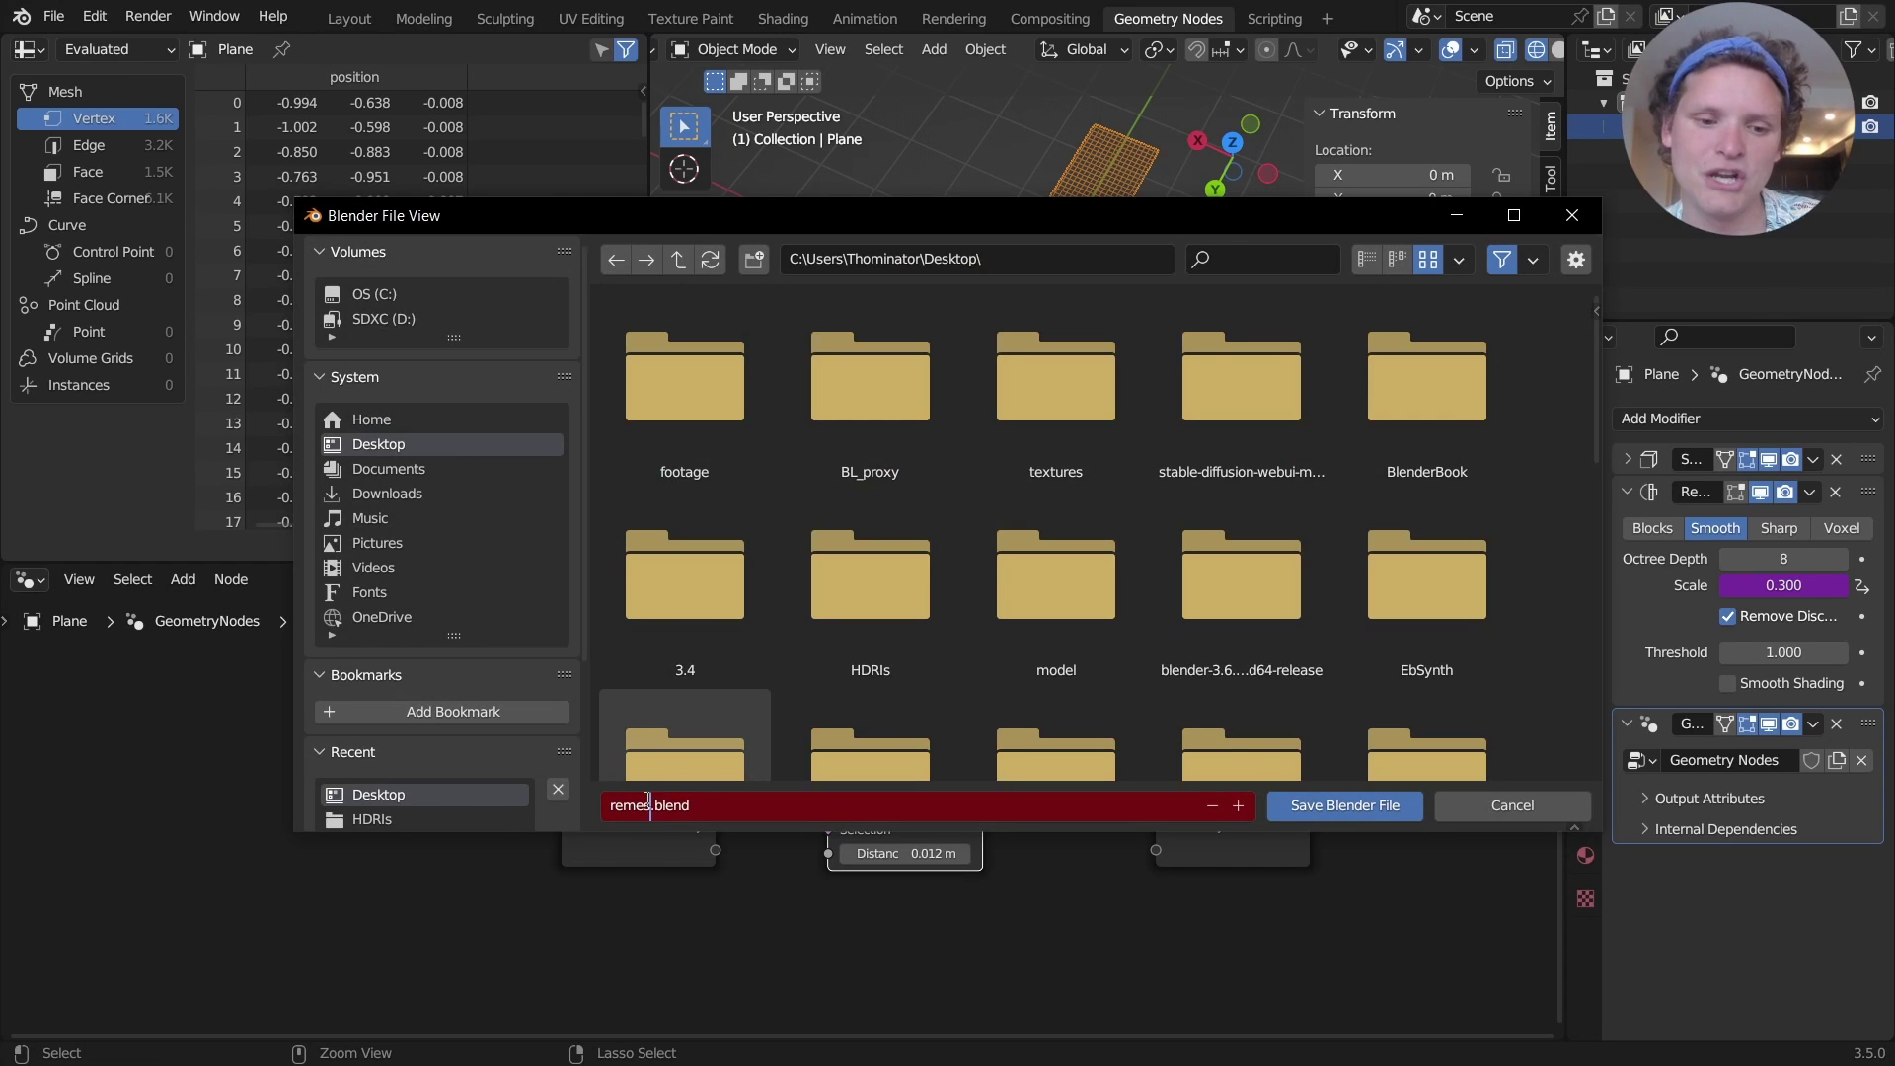
{"action": "type", "text": "on"}
{"action": "key", "text": "Return"}
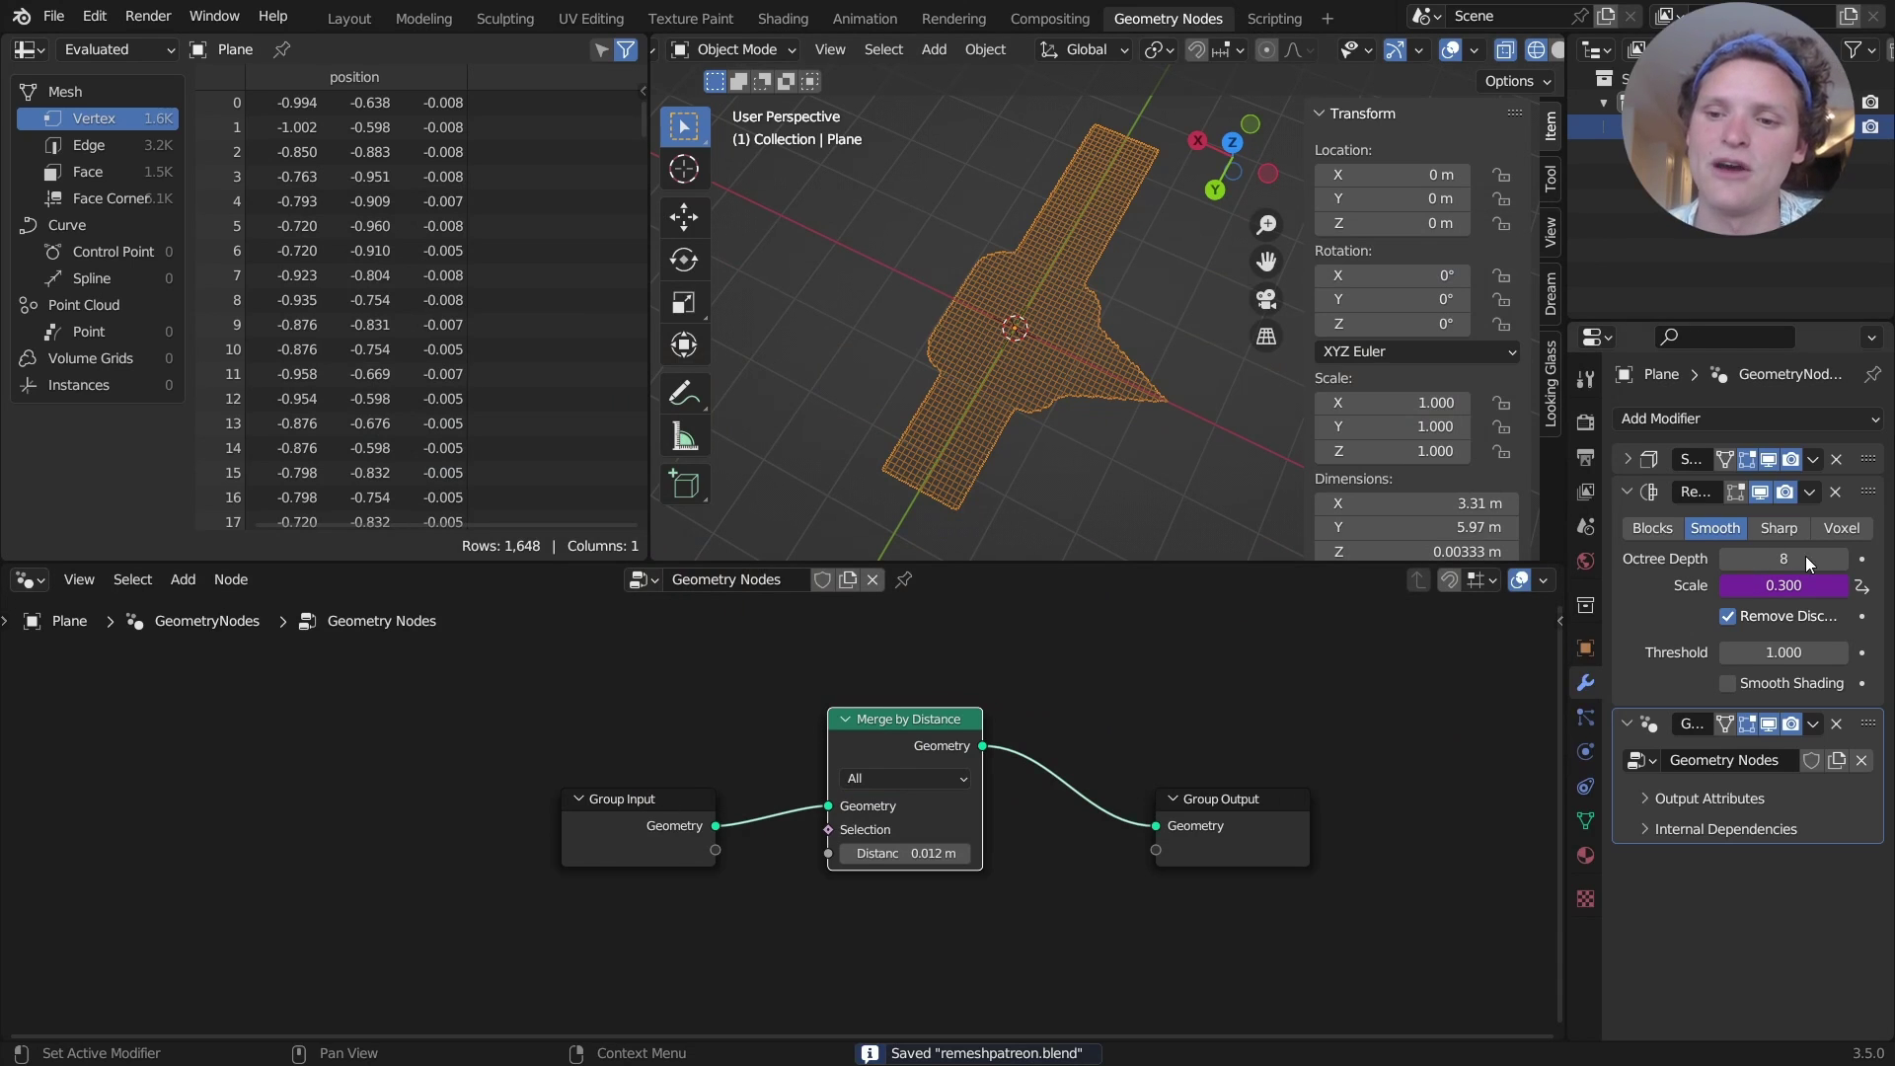
{"action": "left_click", "coordinate": [1629, 458]}
{"action": "left_click", "coordinate": [1628, 458]}
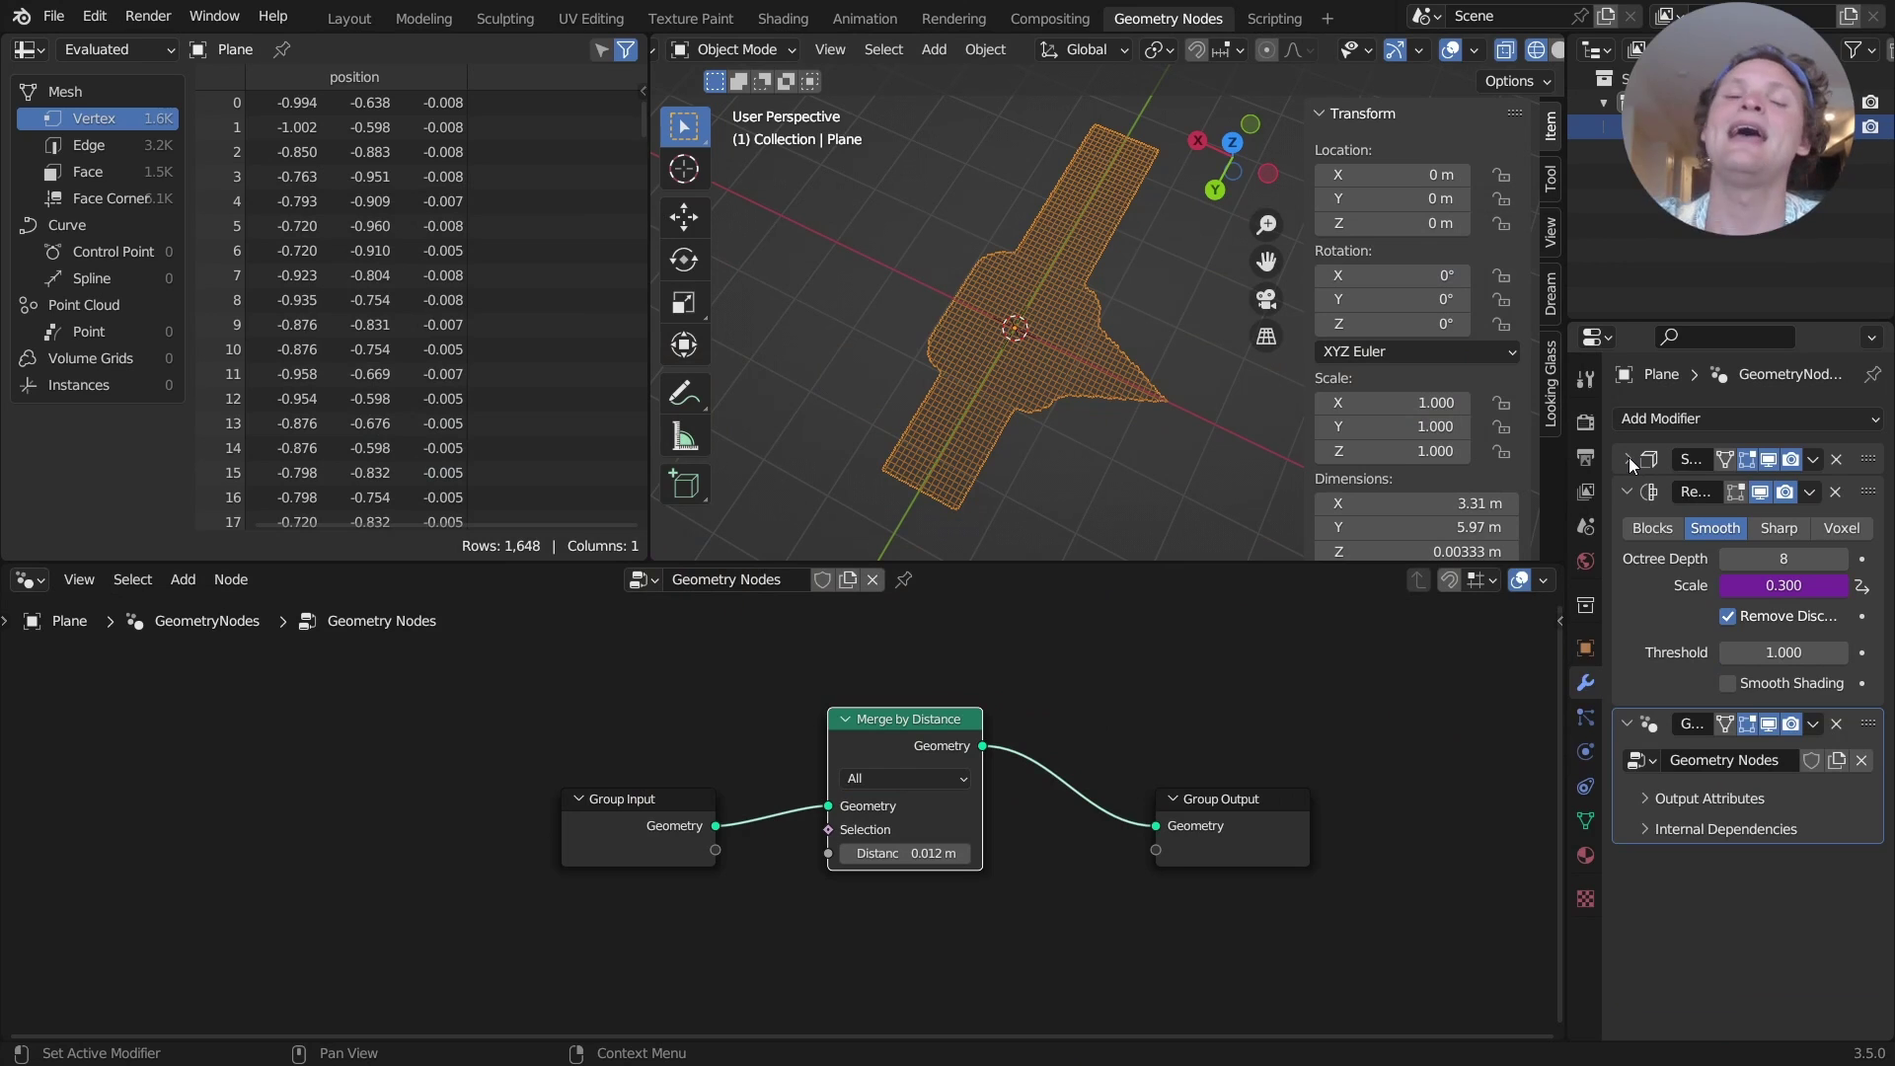